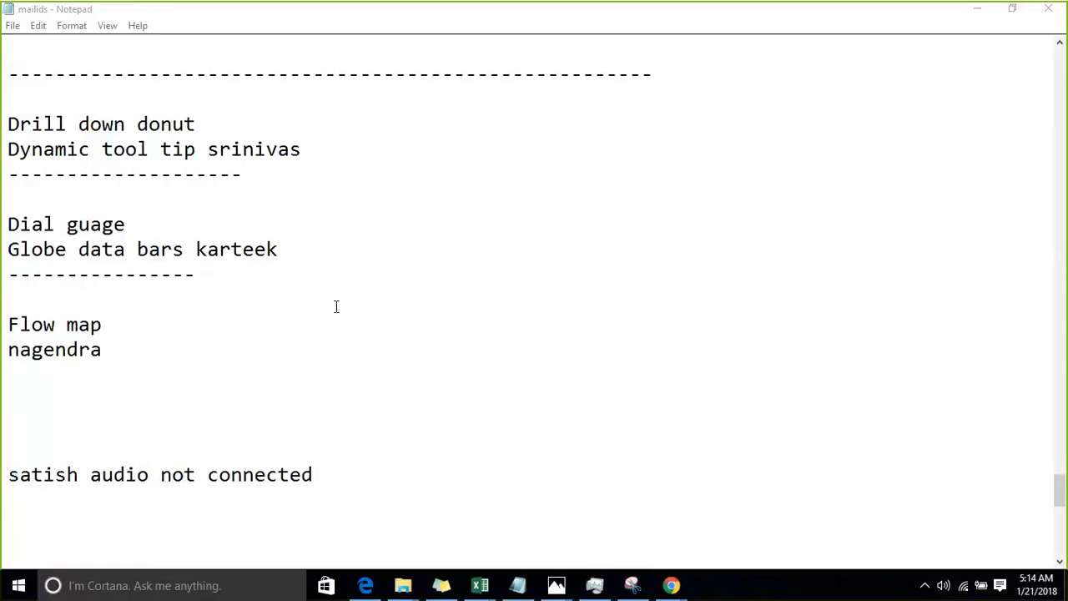
# Switch to the Time-data workbook in Excel and close the list of existing measures.
pyautogui.moveTo(479, 588)
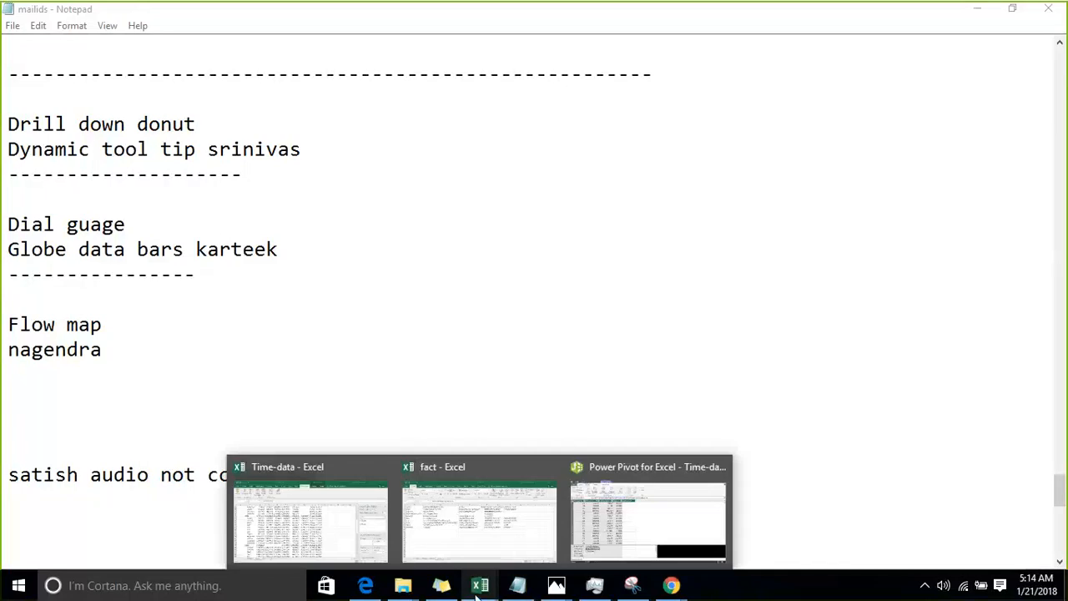
pyautogui.click(351, 498)
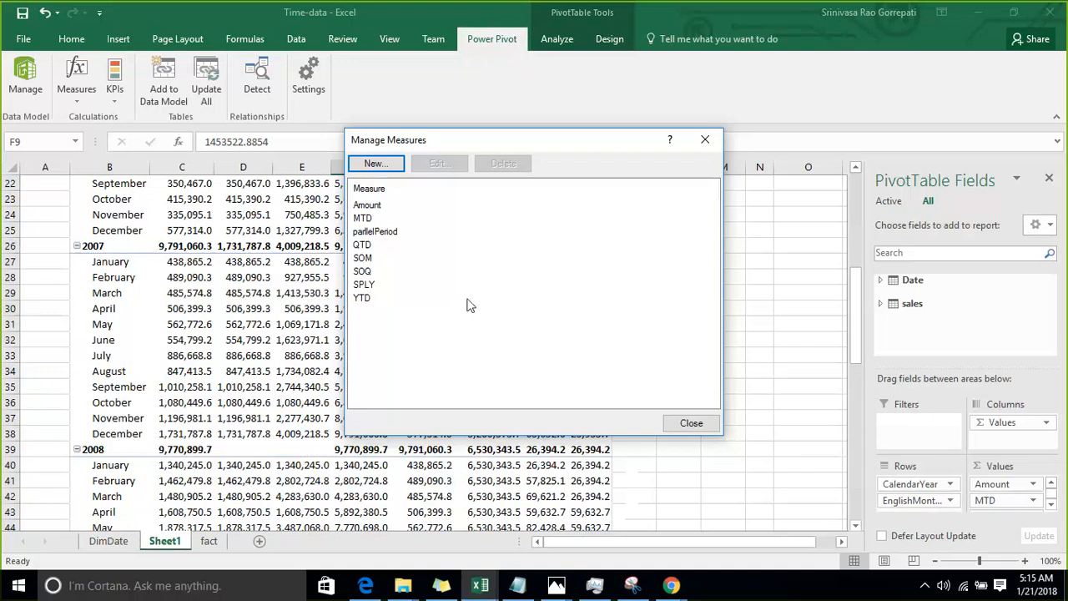
pyautogui.click(676, 424)
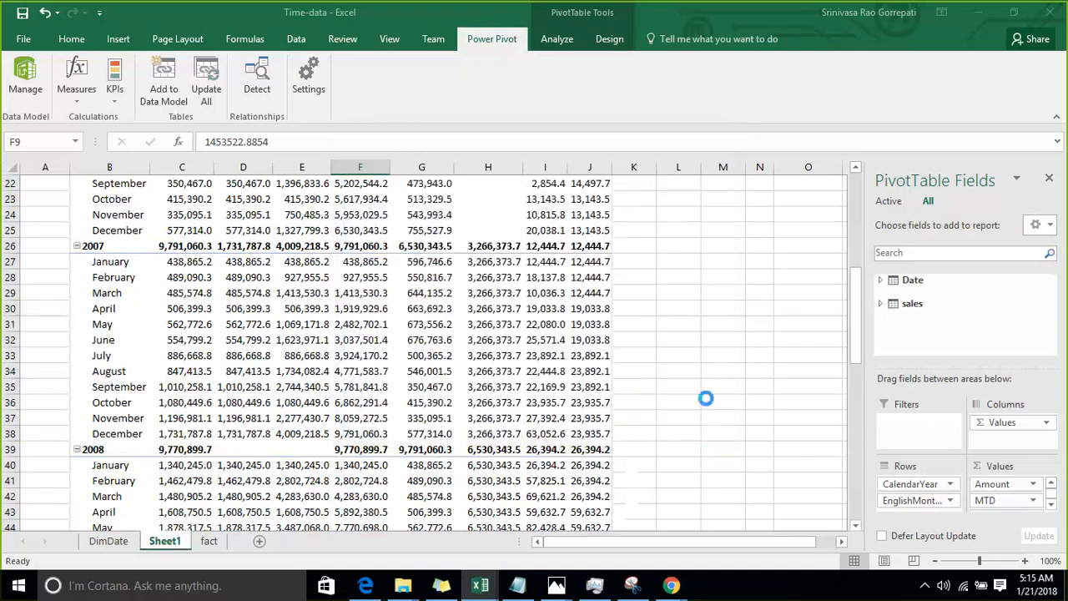
# Start a new measure in the sales table and name it CBM.
pyautogui.click(77, 95)
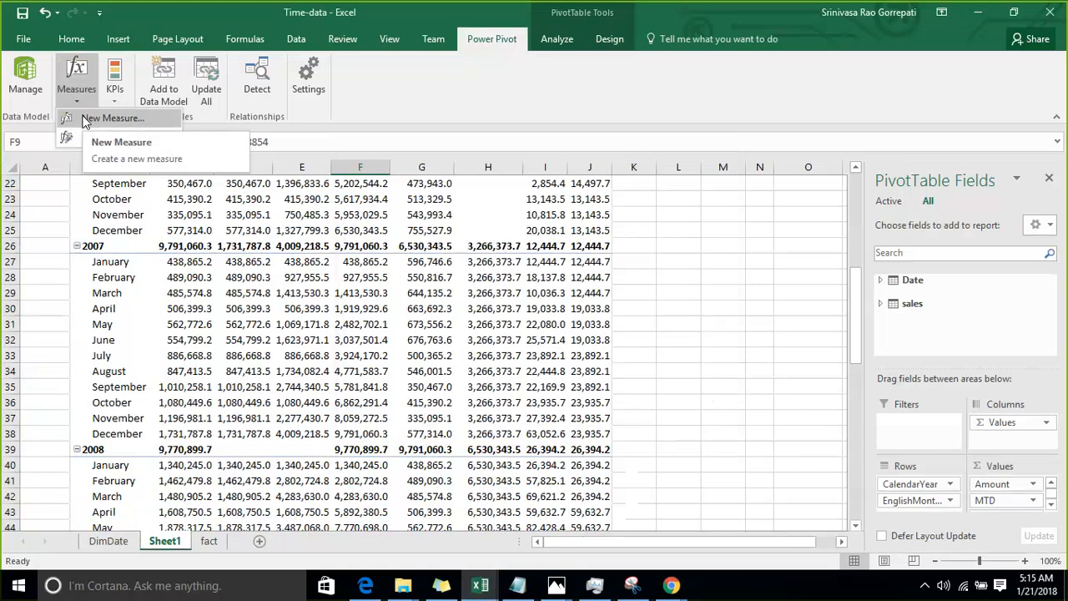
pyautogui.click(84, 119)
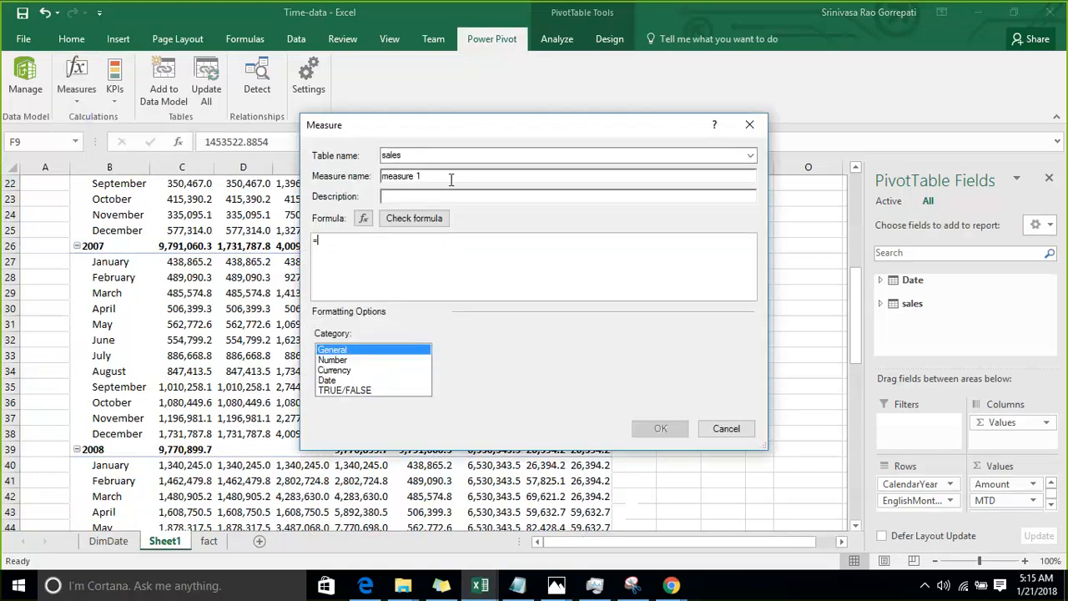
pyautogui.moveTo(451, 179); pyautogui.dragTo(388, 177)
pyautogui.write('CBM')
# Begin the CBM formula as =CALCULATE([Amount],CLOSINGBALANCEMONTH(.
pyautogui.click(357, 246)
pyautogui.write('CALCULATE(')
pyautogui.press('Tab')
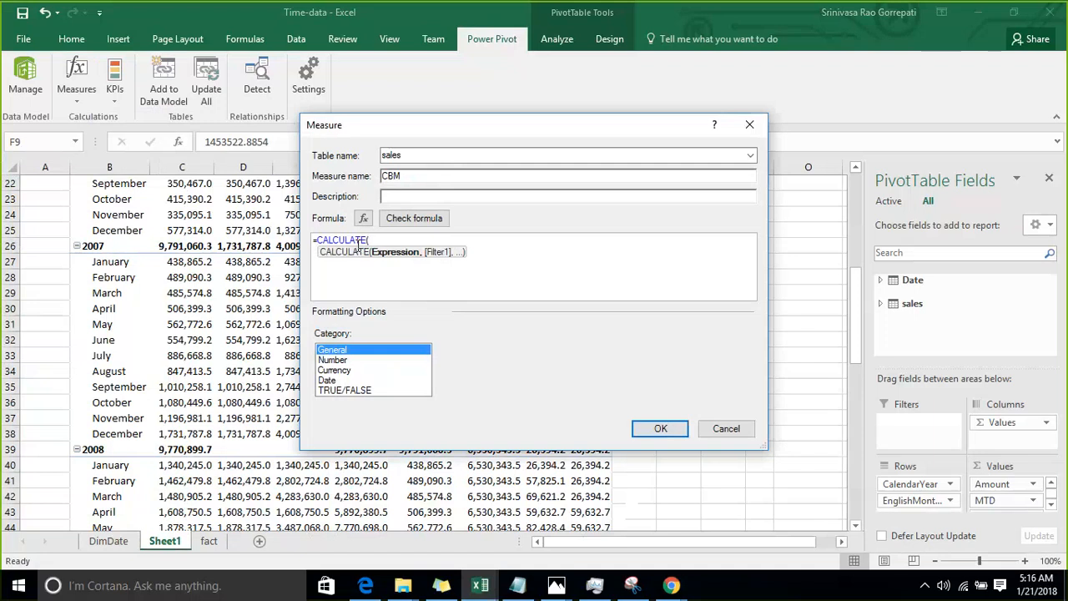
pyautogui.write('am')
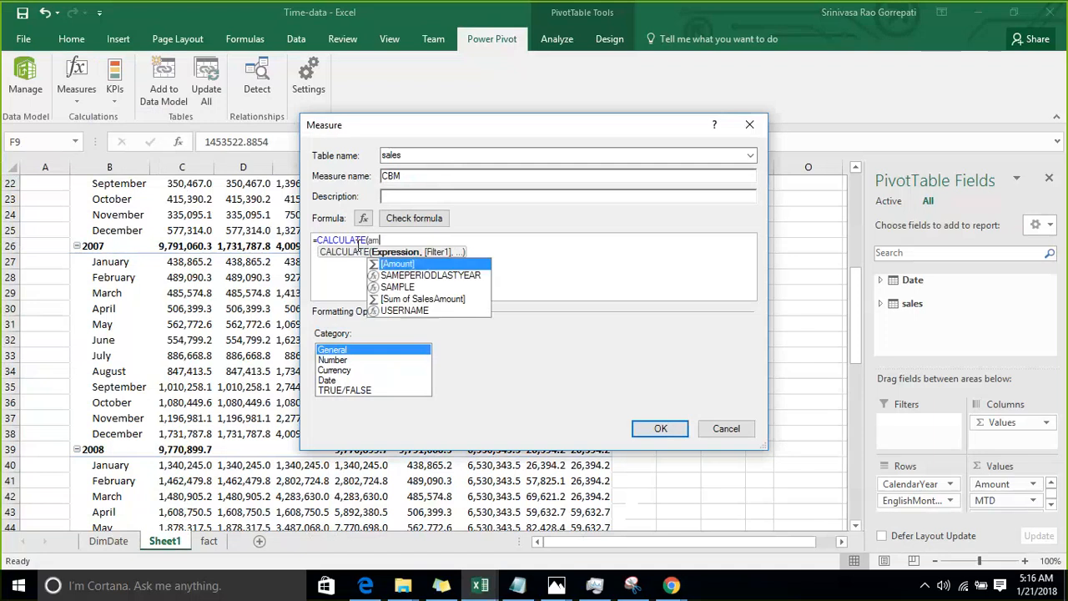
pyautogui.press('Tab')
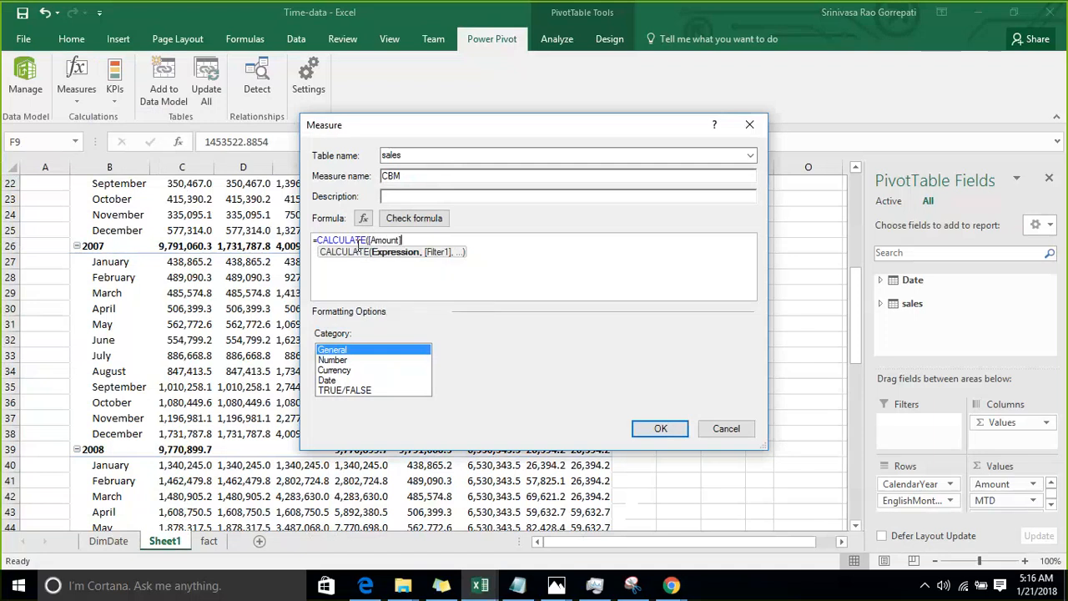
pyautogui.write(',')
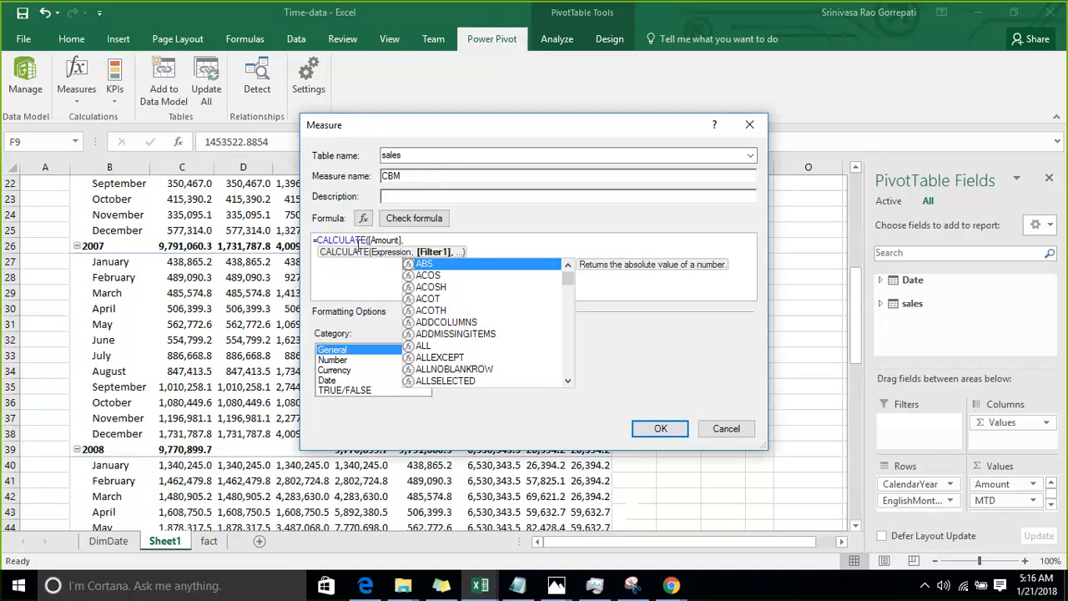
pyautogui.write('clo')
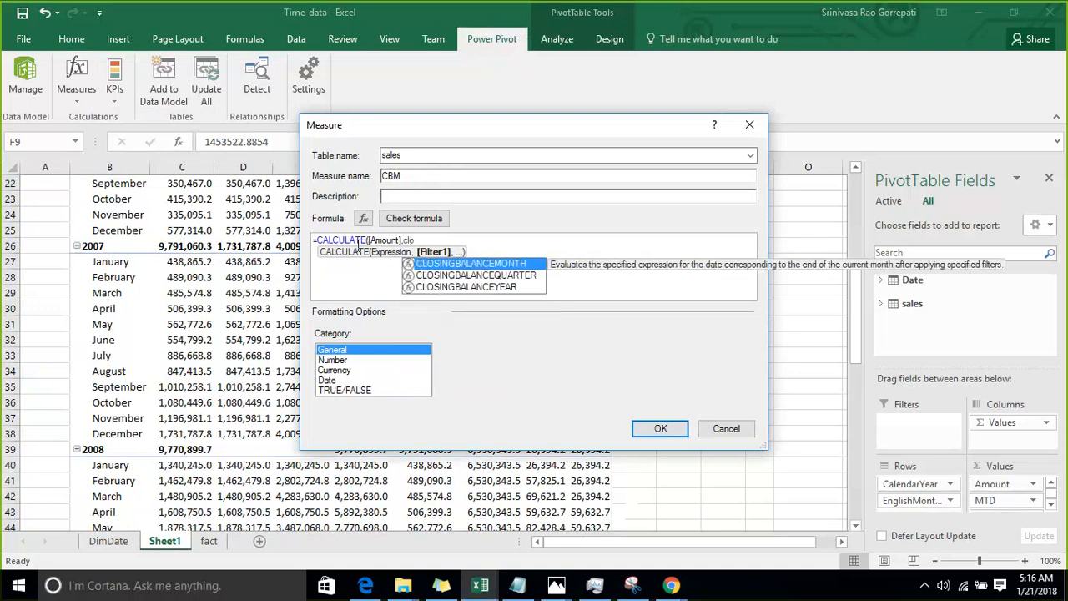
pyautogui.press('Tab')
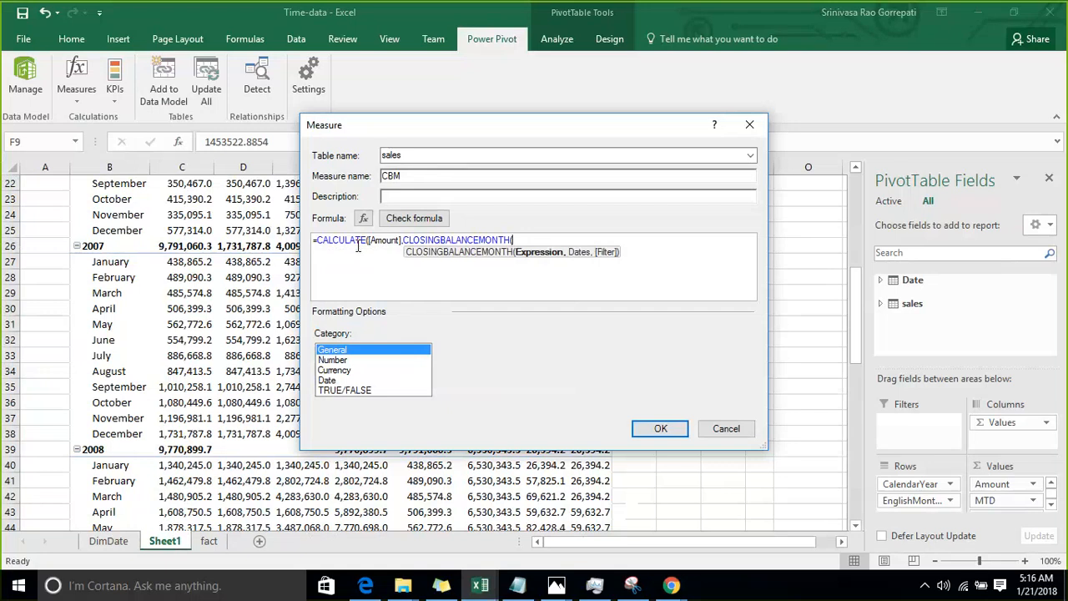
# Remove the CALCULATE([Amount], part from the formula so it starts directly with =CLOSINGBALANCEMONTH(.
pyautogui.press('BackSpace')
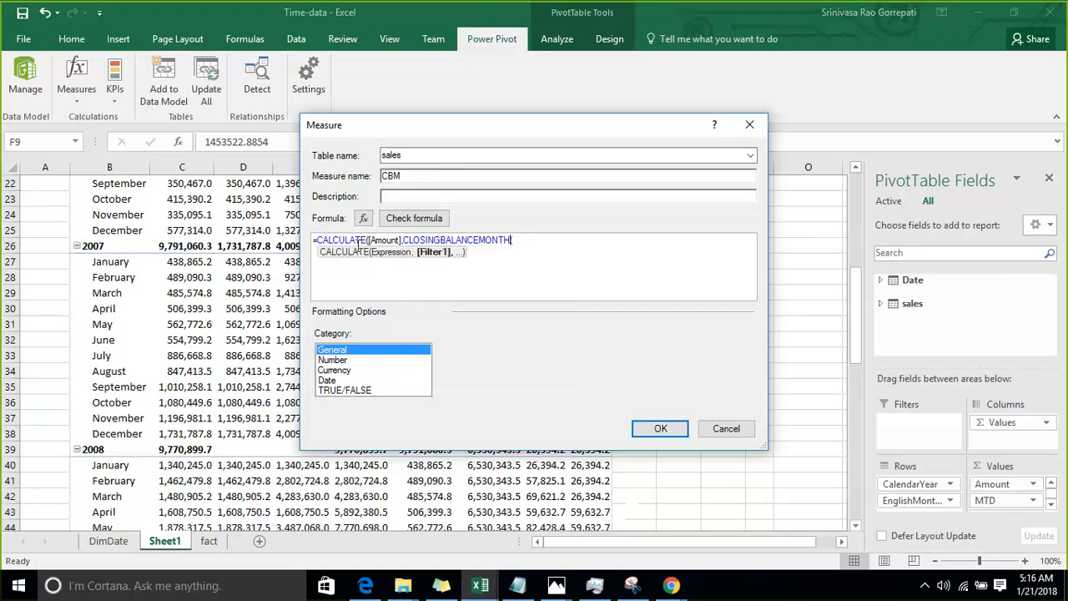
pyautogui.press('Left')
pyautogui.press('Left')
pyautogui.press('Left')
pyautogui.press('Left')
pyautogui.press('Left')
pyautogui.press('Left')
pyautogui.press('Left')
pyautogui.press('Left')
pyautogui.press('Left')
pyautogui.press('Left')
pyautogui.press('BackSpace')
pyautogui.press('BackSpace')
pyautogui.press('BackSpace')
pyautogui.press('BackSpace')
pyautogui.press('BackSpace')
pyautogui.press('BackSpace')
pyautogui.press('BackSpace')
pyautogui.press('BackSpace')
pyautogui.press('BackSpace')
pyautogui.press('BackSpace')
pyautogui.press('BackSpace')
pyautogui.press('BackSpace')
pyautogui.press('BackSpace')
pyautogui.press('BackSpace')
pyautogui.press('BackSpace')
pyautogui.press('BackSpace')
pyautogui.press('BackSpace')
pyautogui.press('BackSpace')
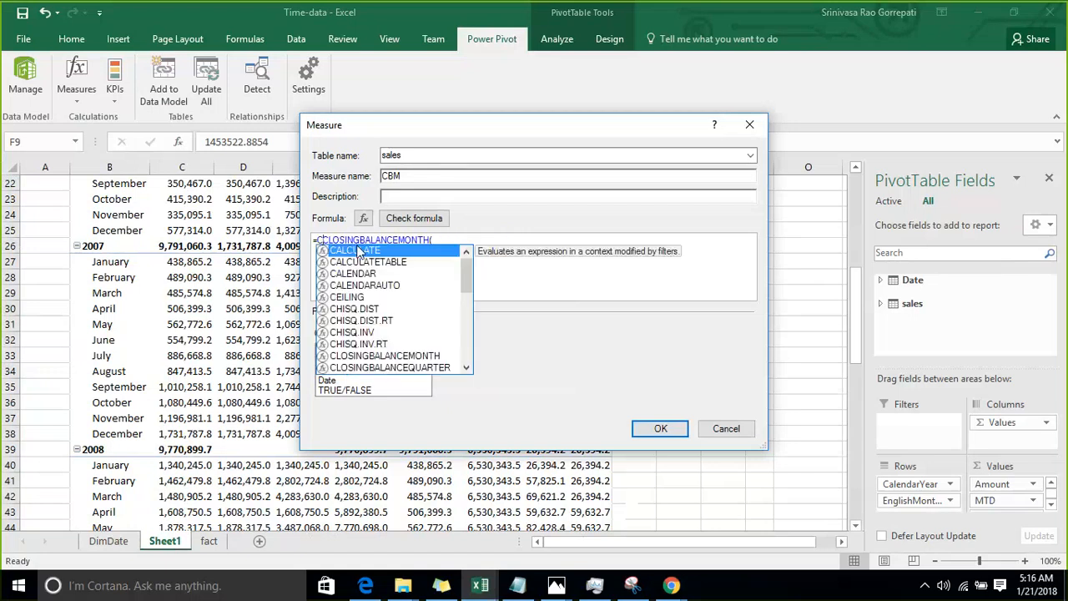
pyautogui.press('Escape')
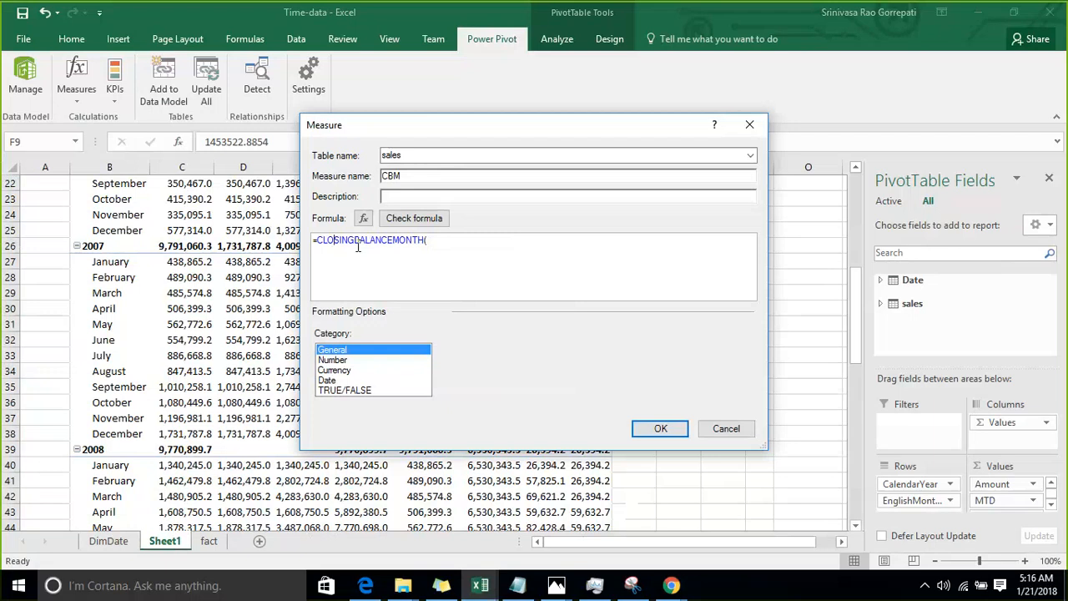
pyautogui.press('End')
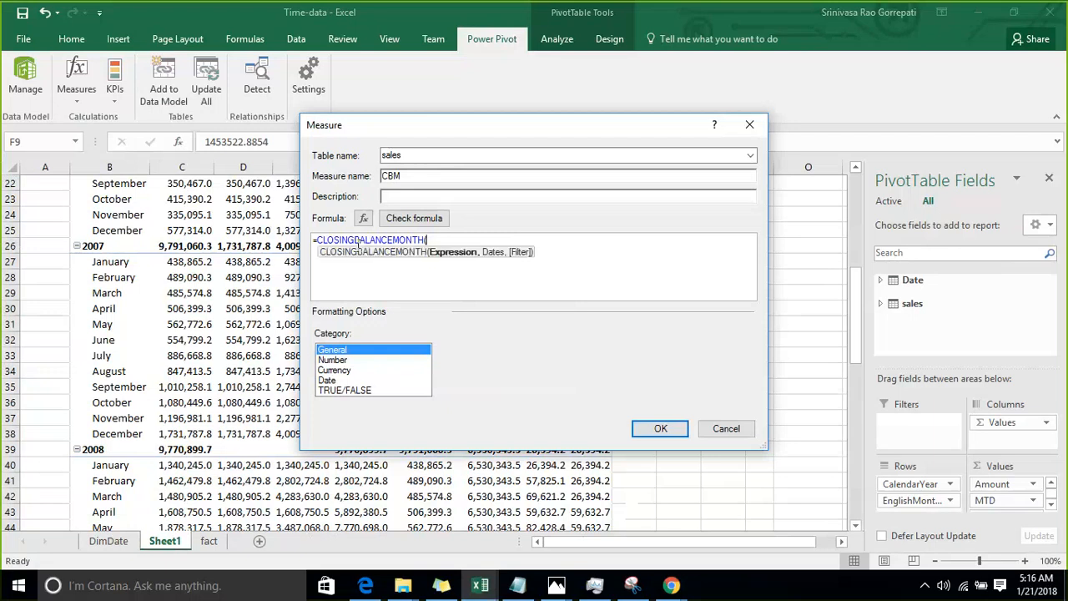
# Complete the CLOSINGBALANCEMONTH formula with the arguments [Amount] and 'Date'[FullDateAlternateKey], and close the parenthesis.
pyautogui.write('[')
pyautogui.press('Tab')
pyautogui.write(',da')
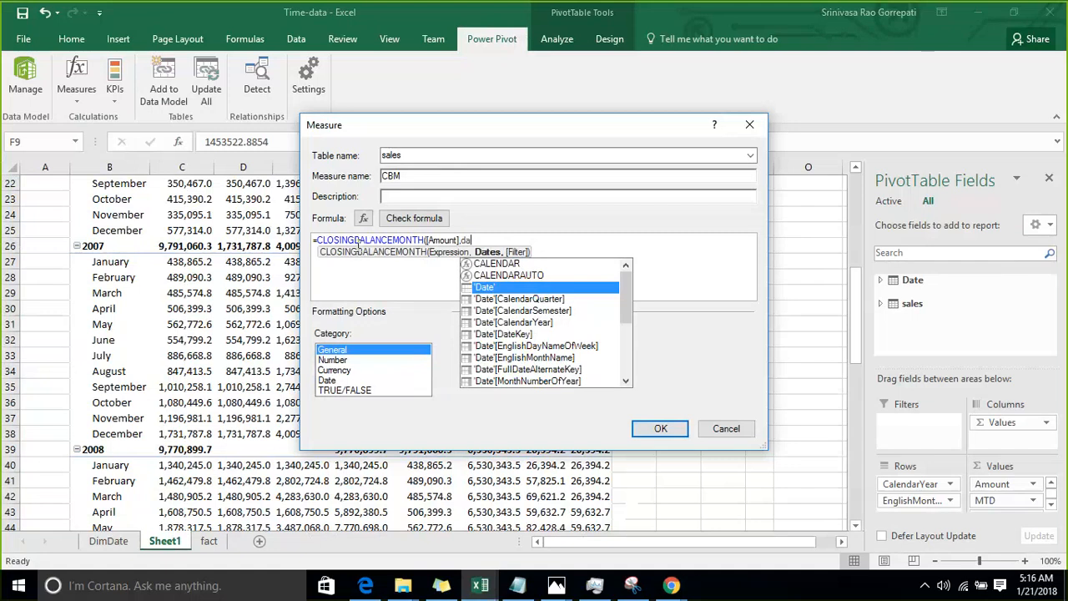
pyautogui.press('Down')
pyautogui.press('Down')
pyautogui.press('Down')
pyautogui.press('Down')
pyautogui.press('Down')
pyautogui.press('Down')
pyautogui.press('Down')
pyautogui.press('Tab')
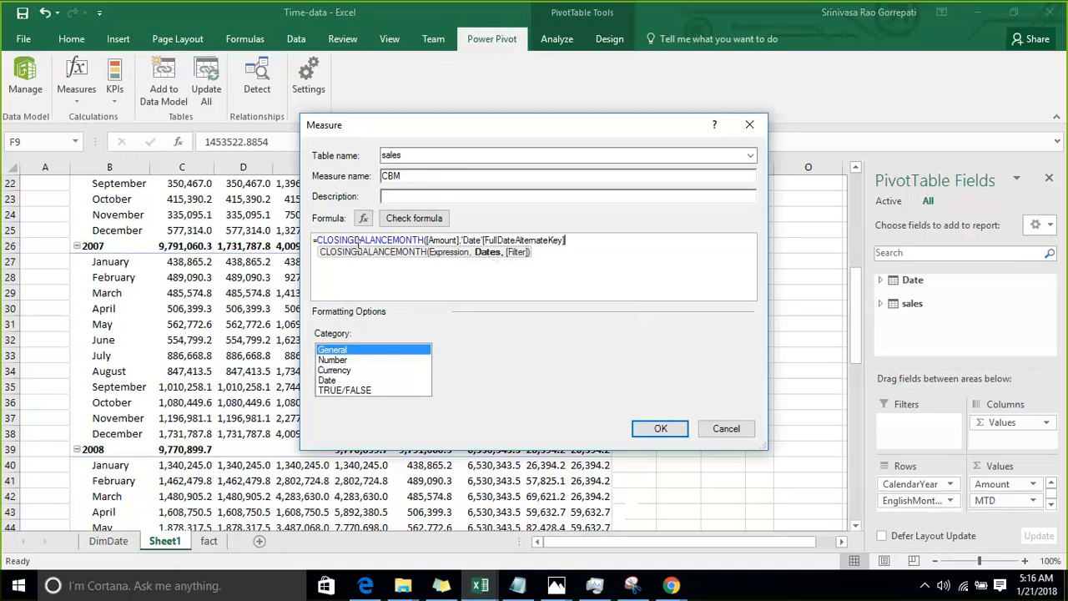
pyautogui.write(')')
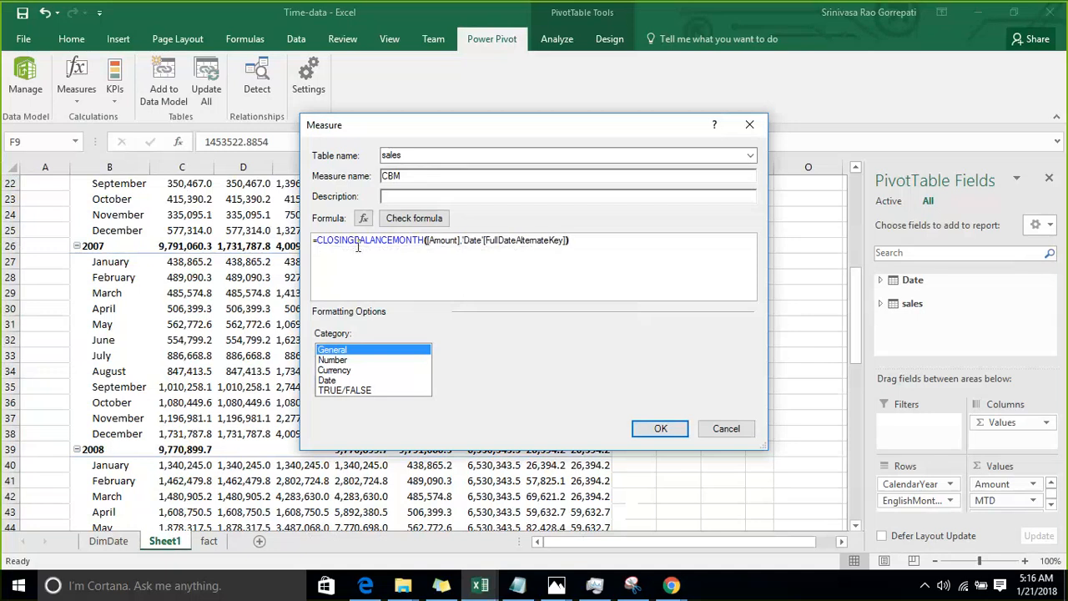
# Format the CBM measure as a decimal number with 1 decimal place and a thousands separator, and save it.
pyautogui.click(334, 360)
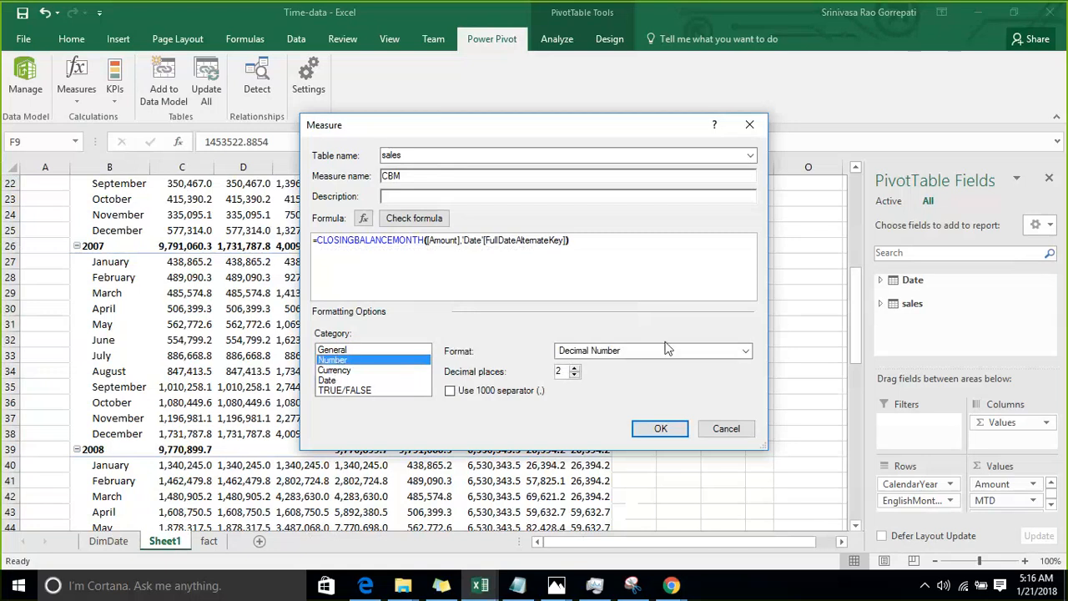
pyautogui.click(574, 376)
pyautogui.click(450, 392)
pyautogui.click(654, 431)
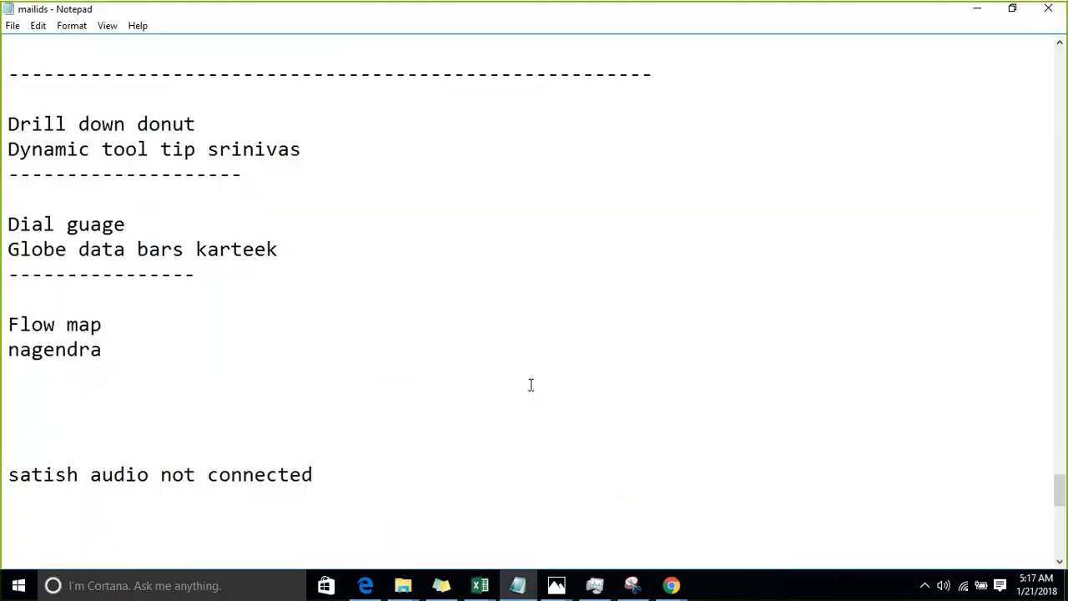
# Switch back to the Time-data workbook in Excel and select the CBM column header in the pivot table.
pyautogui.moveTo(481, 590)
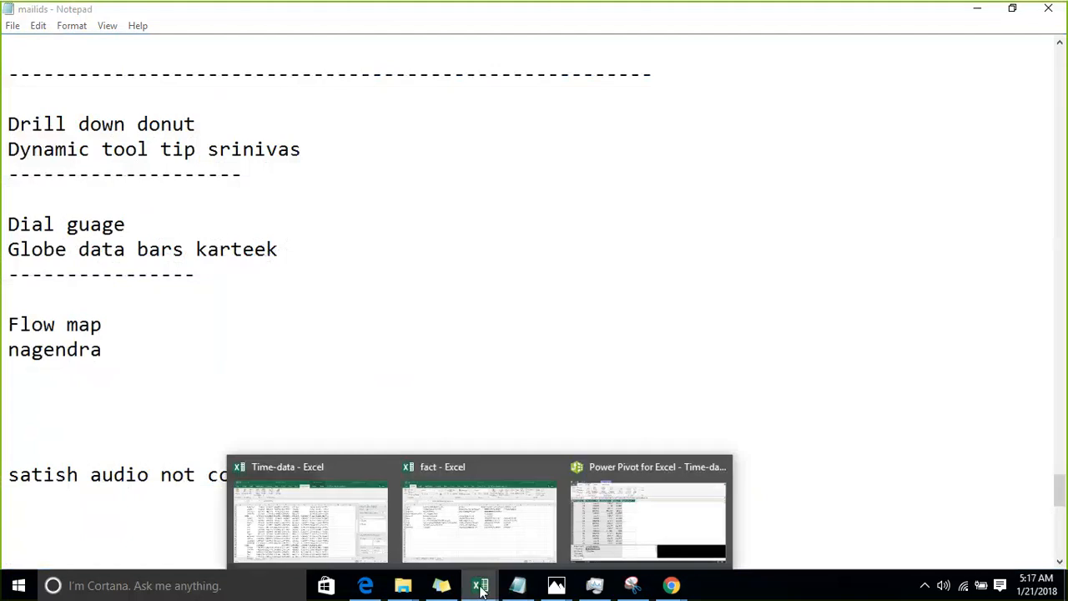
pyautogui.click(358, 518)
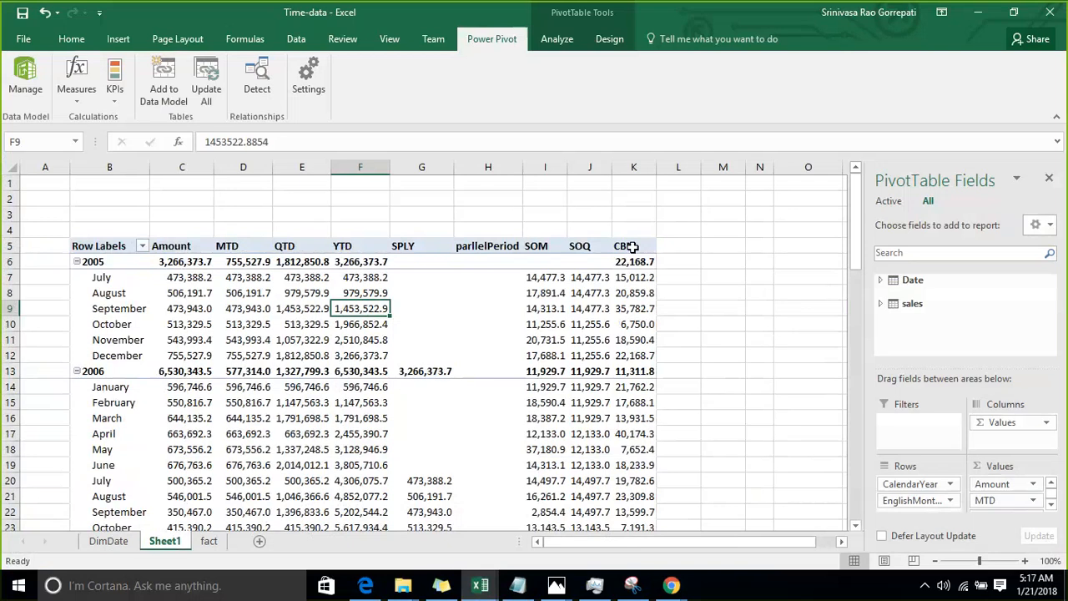
pyautogui.click(632, 245)
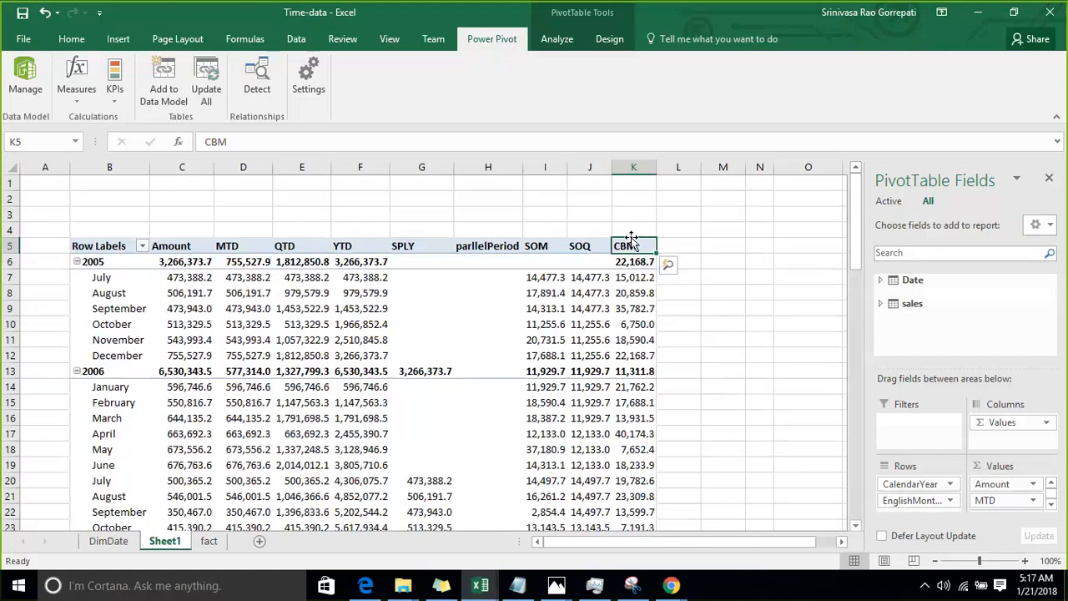
pyautogui.moveTo(851, 82); pyautogui.dragTo(255, 240)
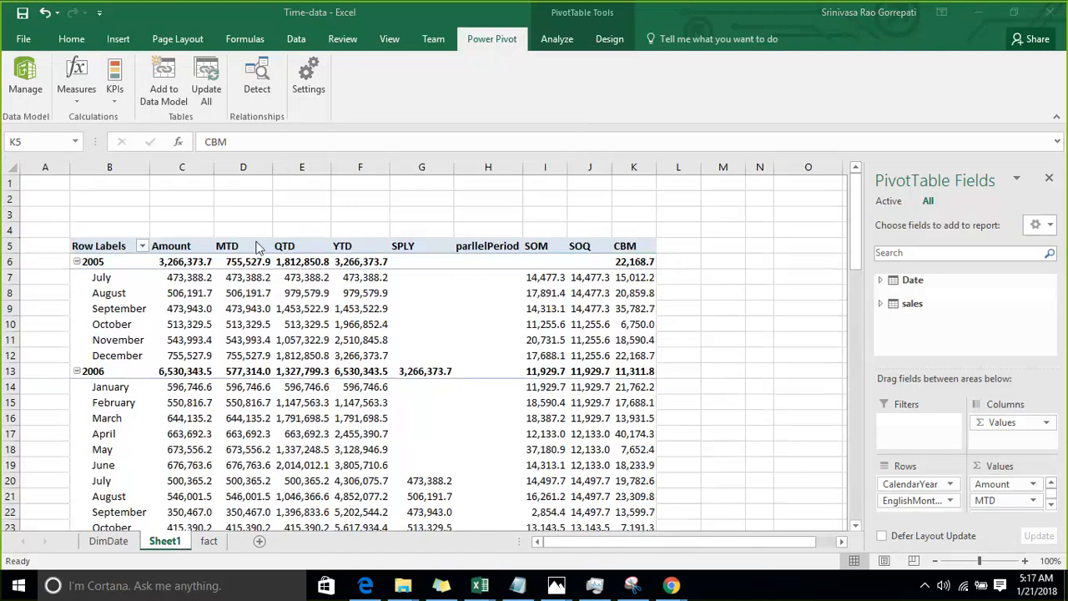
pyautogui.moveTo(869, 95); pyautogui.dragTo(230, 414)
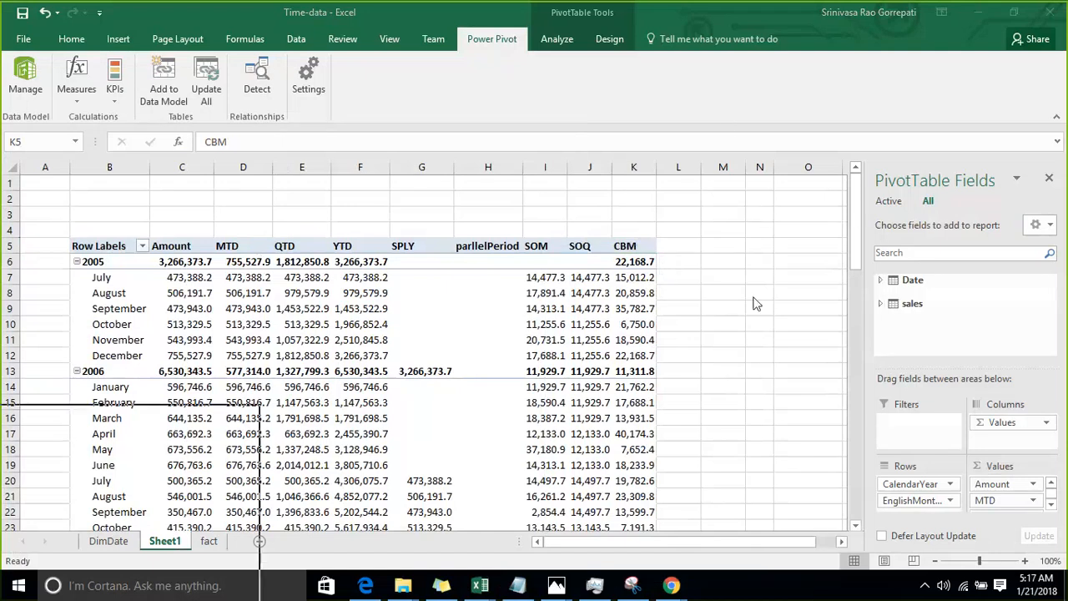
# Remove the SOQ, parllelPeriod, SOM and SPLY measures from the pivot table.
pyautogui.click(881, 280)
pyautogui.scroll(-2, 912, 321)
pyautogui.scroll(-4, 901, 328)
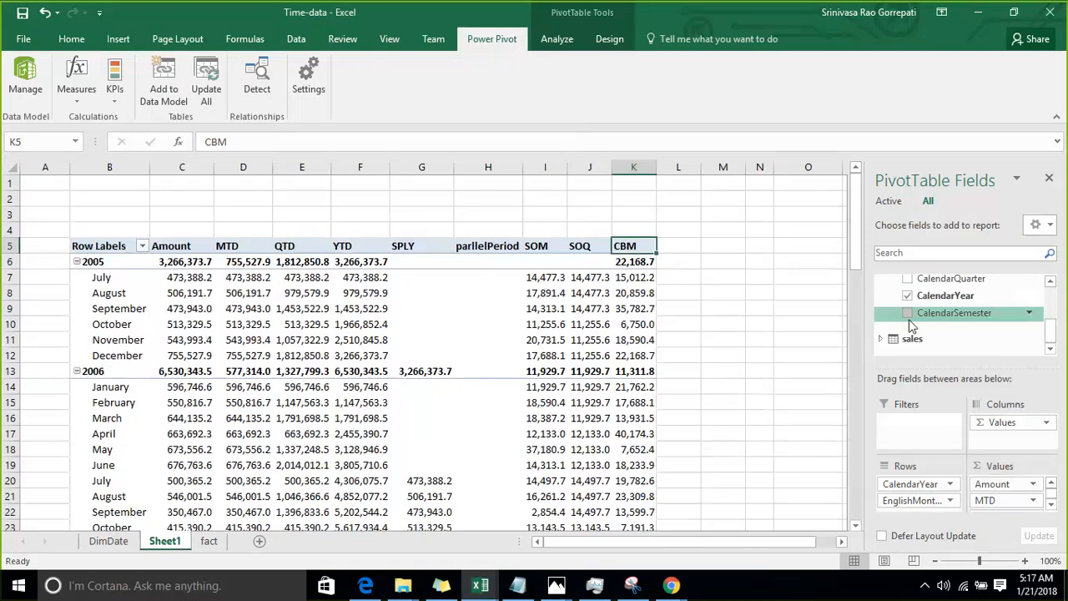
pyautogui.scroll(-5, 885, 334)
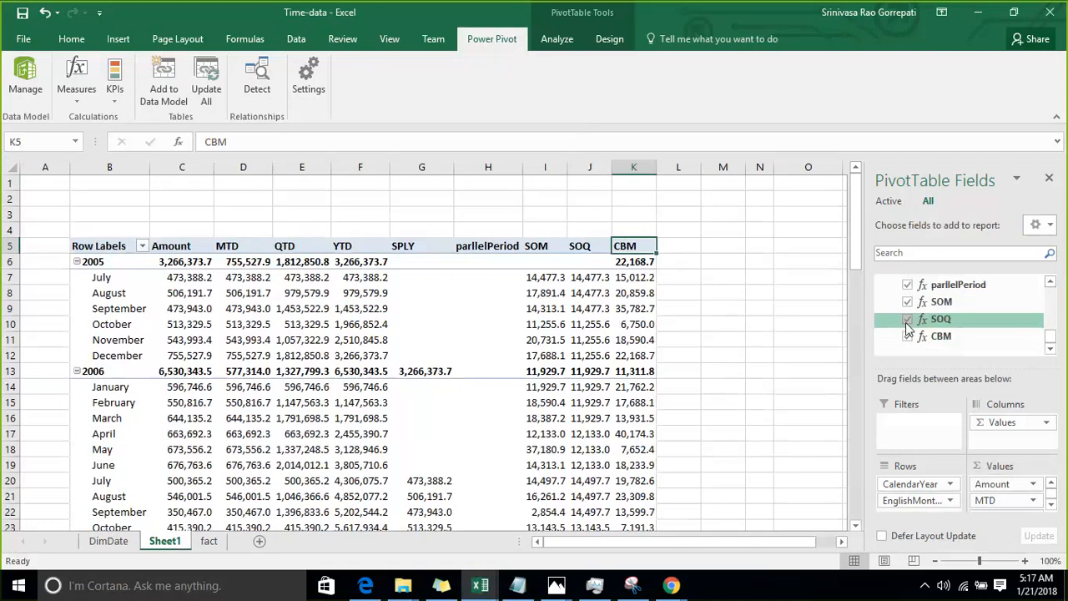
pyautogui.click(907, 324)
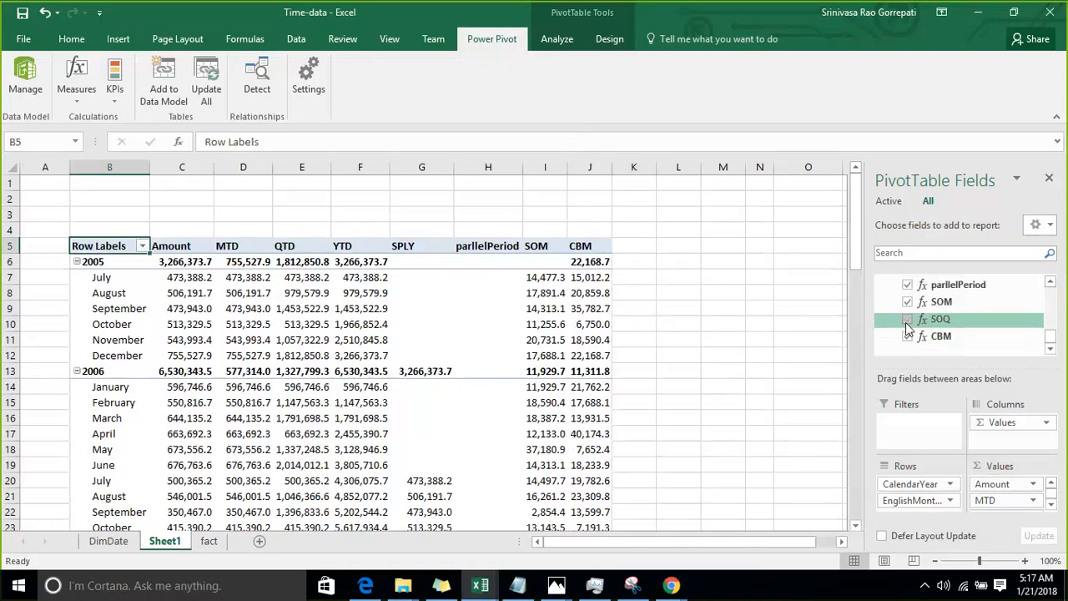
pyautogui.click(908, 284)
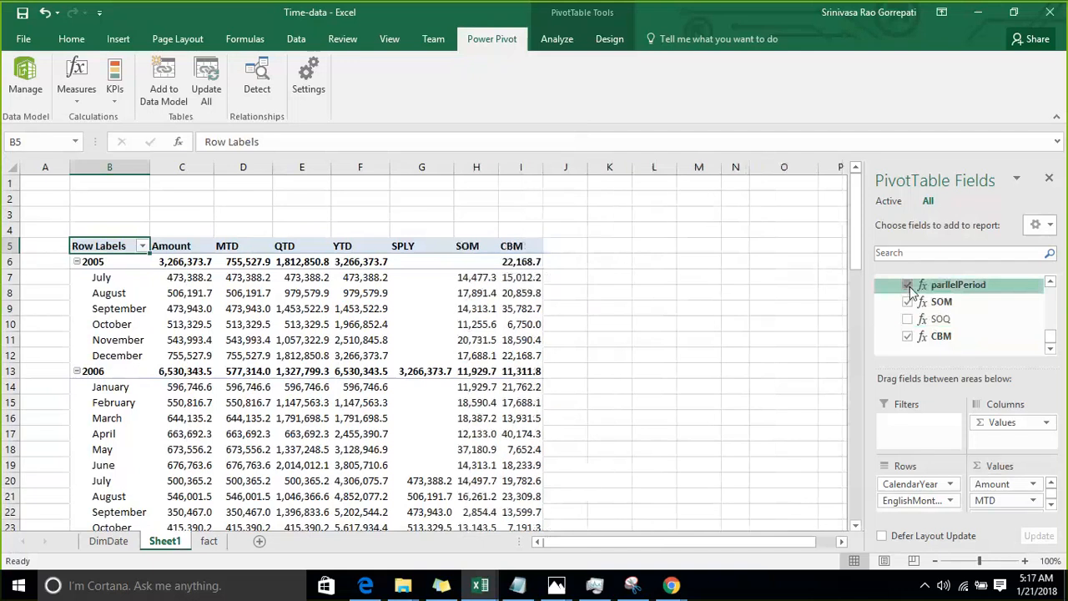
pyautogui.click(908, 302)
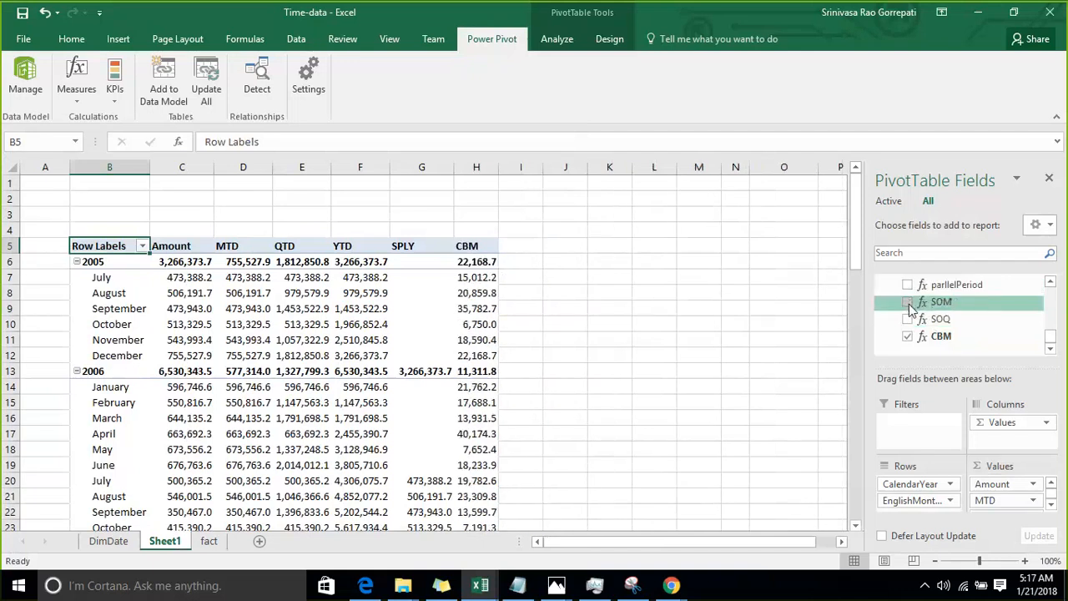
pyautogui.scroll(1, 908, 301)
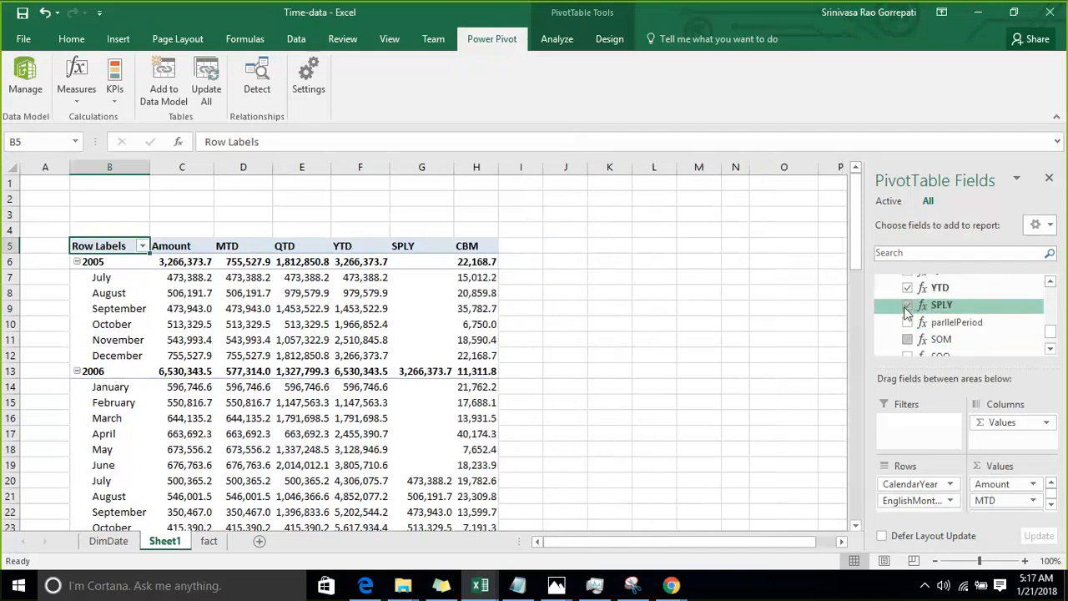
pyautogui.click(908, 305)
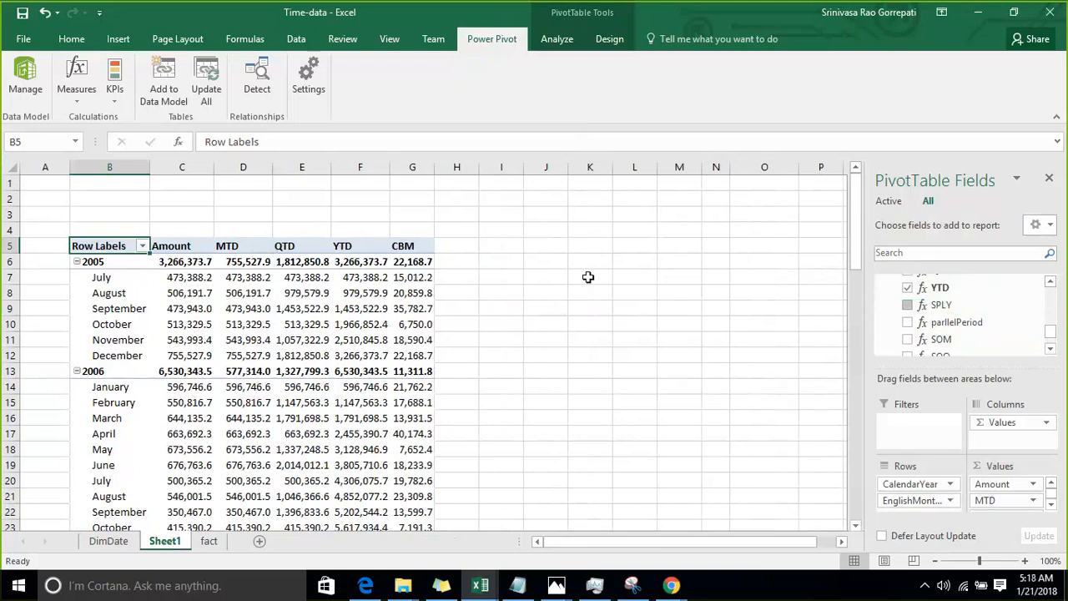
# Add the FullDateAlternateKey field from the Date table to the pivot table rows beneath the month name.
pyautogui.scroll(6, 978, 320)
pyautogui.scroll(4, 977, 322)
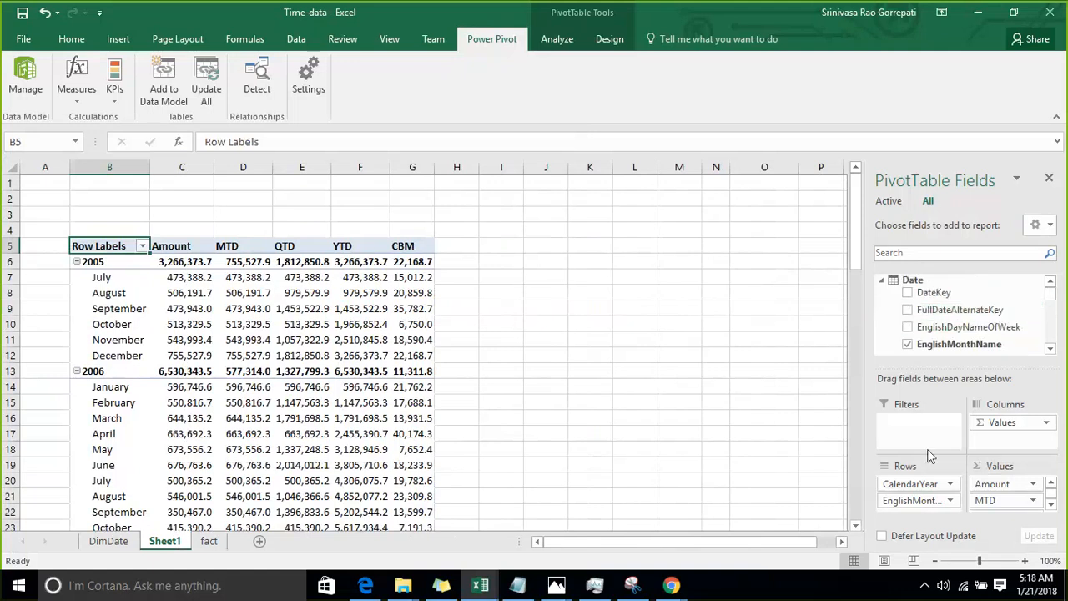
pyautogui.scroll(-1, 934, 427)
pyautogui.scroll(1, 946, 342)
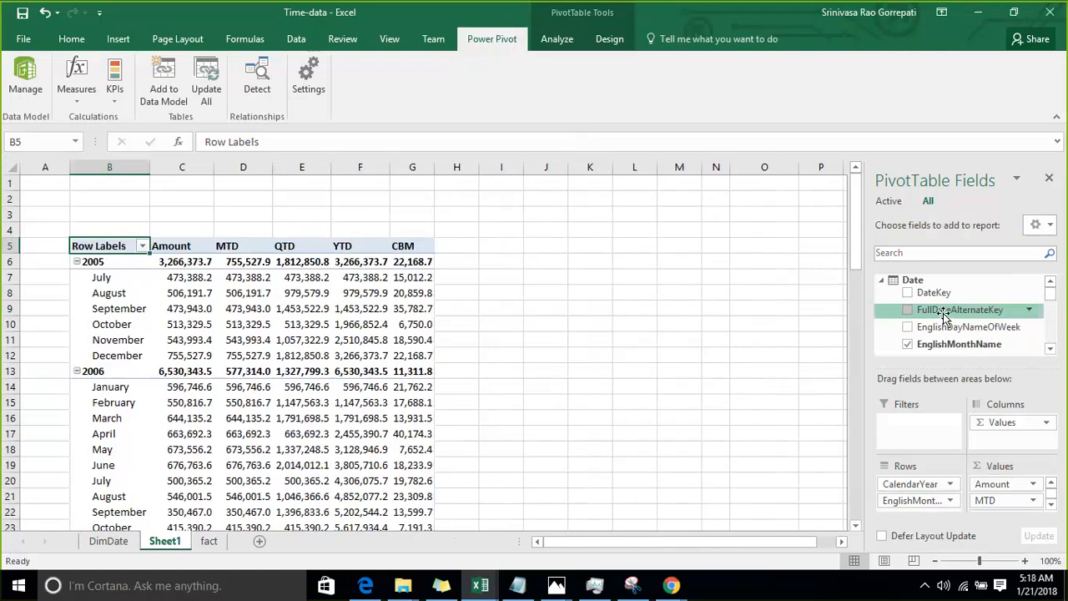
pyautogui.moveTo(943, 316); pyautogui.dragTo(923, 514)
pyautogui.click(908, 310)
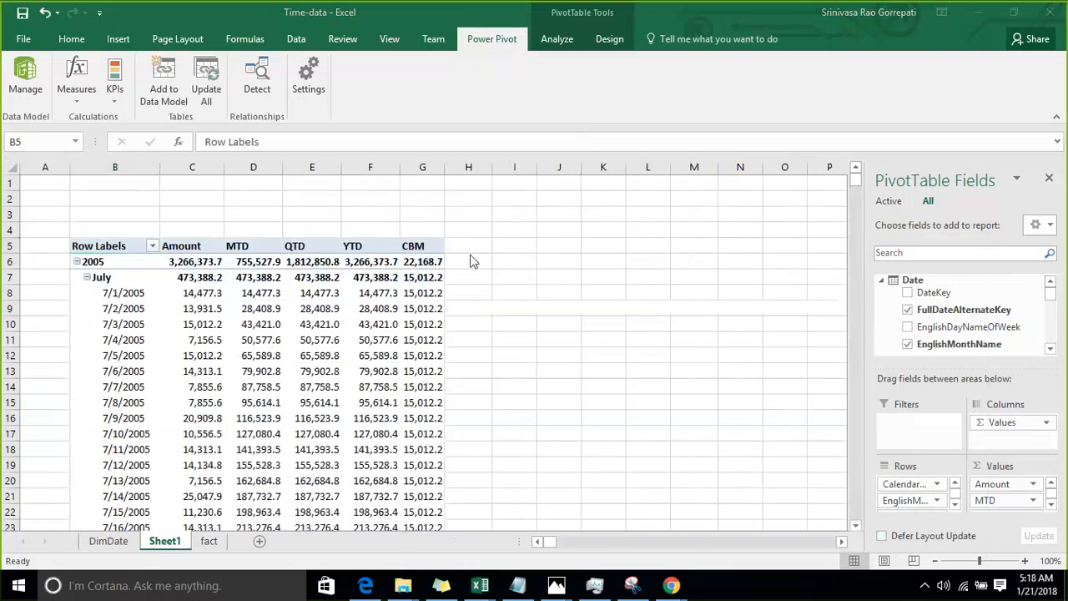
# Compare the CBM values on the July 2005 dates with the Amount for 7/31/2005 in the pivot table.
pyautogui.scroll(-2, 469, 262)
pyautogui.scroll(-6, 470, 261)
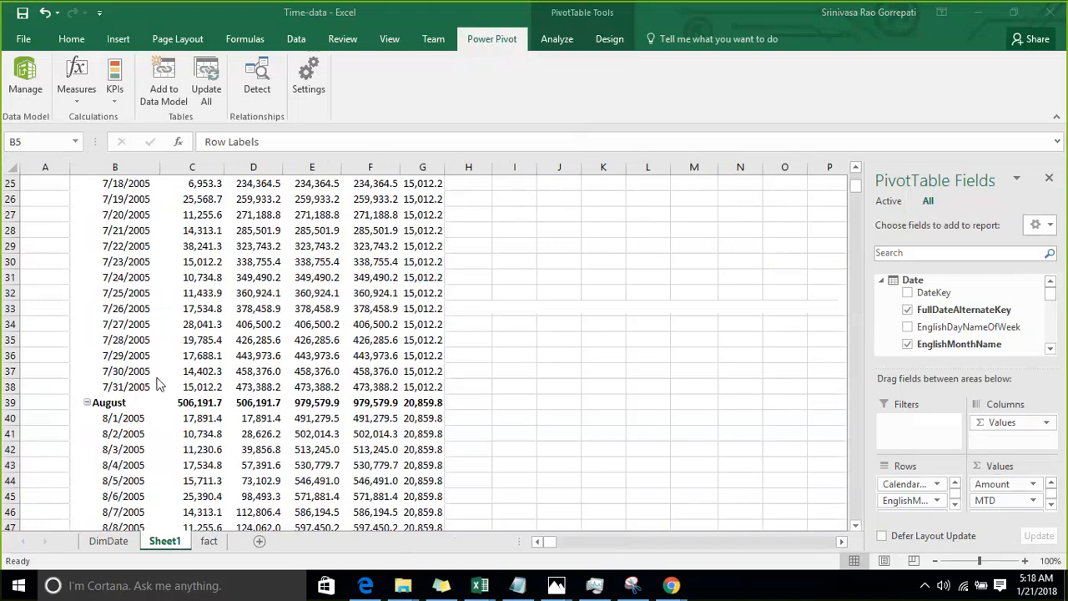
pyautogui.scroll(8, 204, 355)
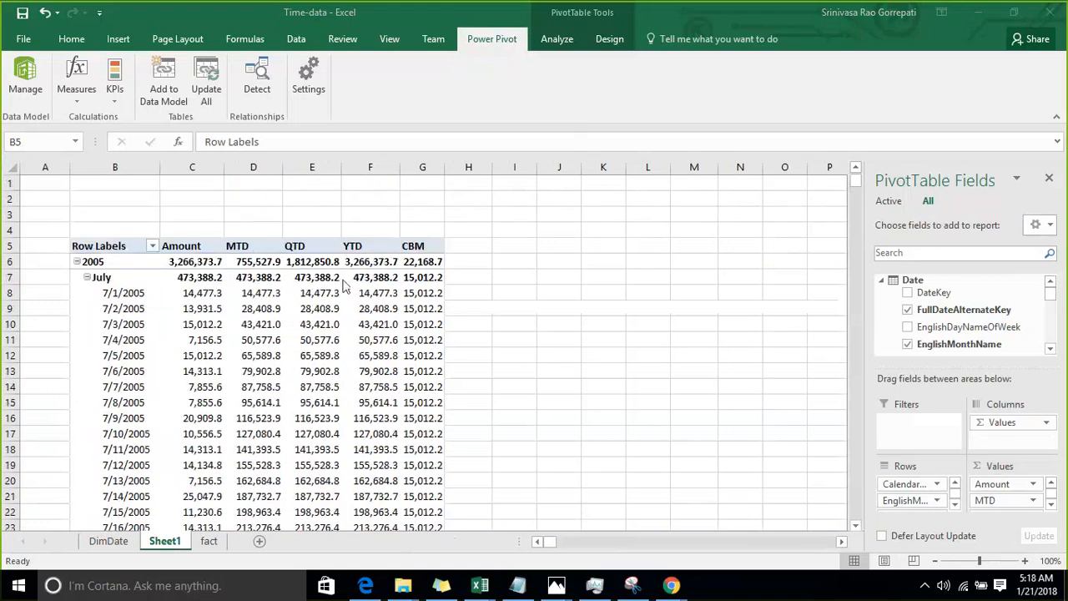
pyautogui.scroll(-2, 190, 305)
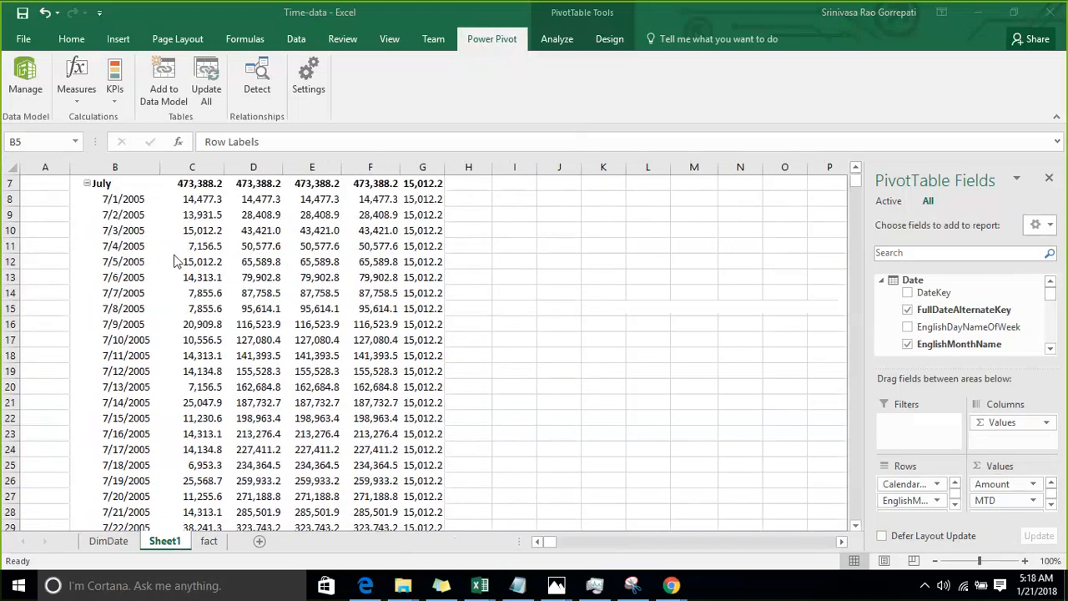
pyautogui.scroll(1, 178, 271)
pyautogui.scroll(-6, 183, 334)
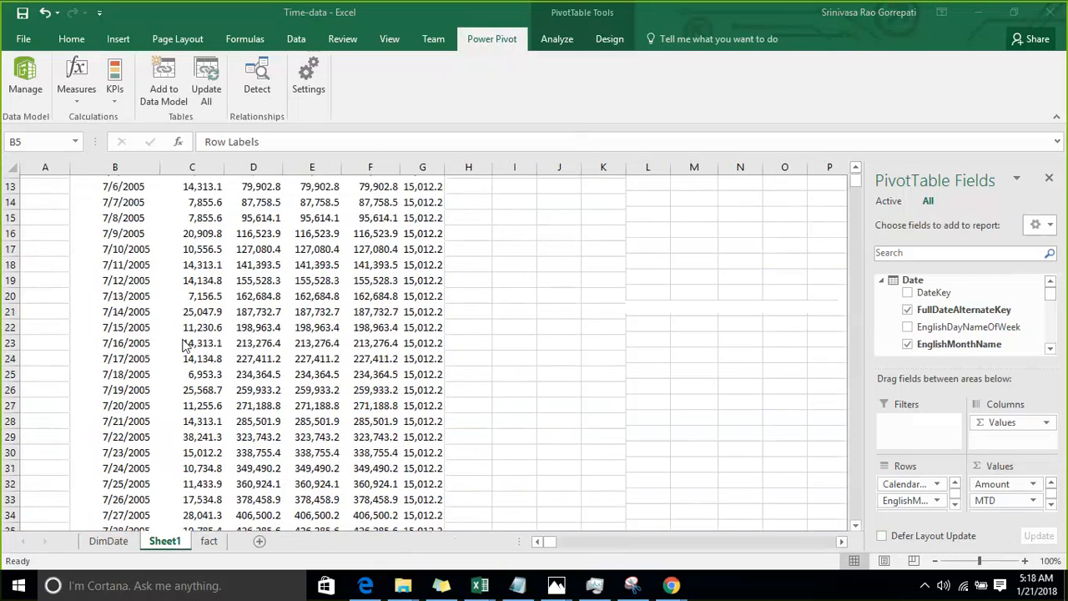
pyautogui.scroll(-2, 186, 338)
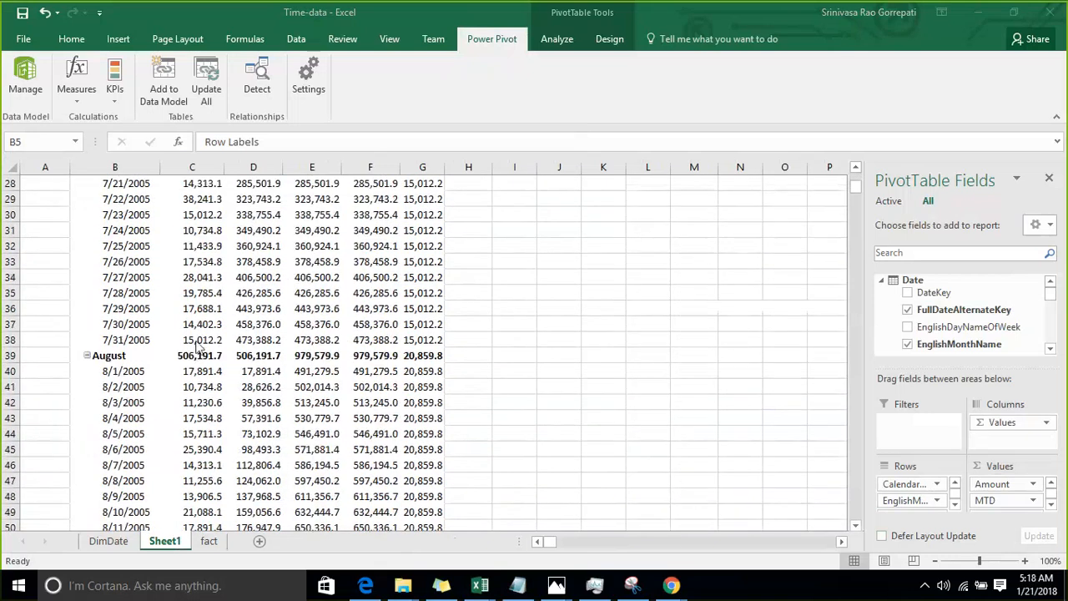
pyautogui.click(195, 340)
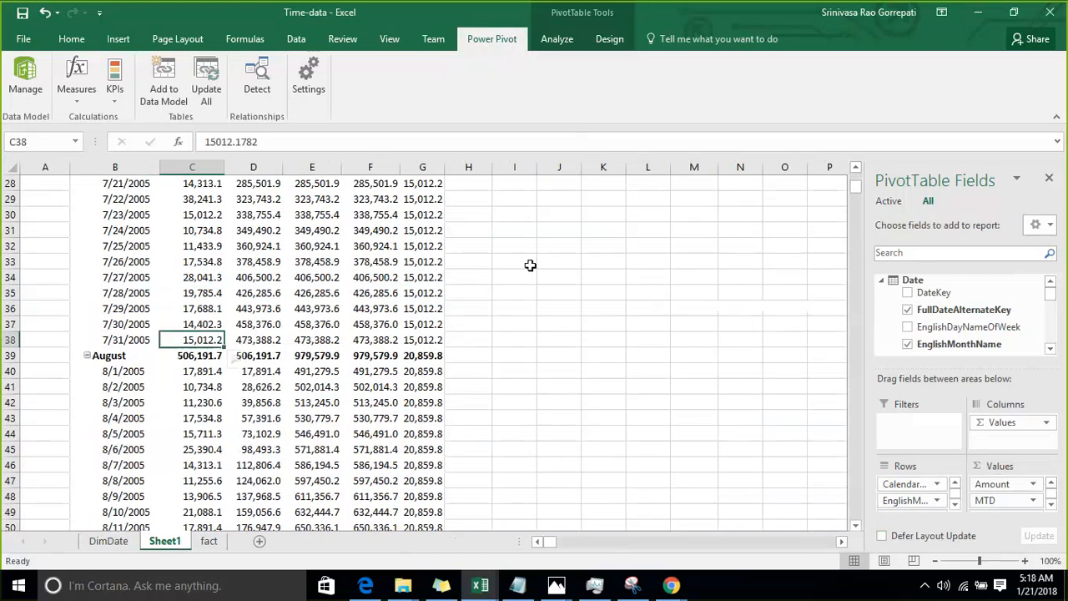
pyautogui.scroll(3, 487, 276)
pyautogui.scroll(1, 487, 276)
pyautogui.scroll(5, 444, 269)
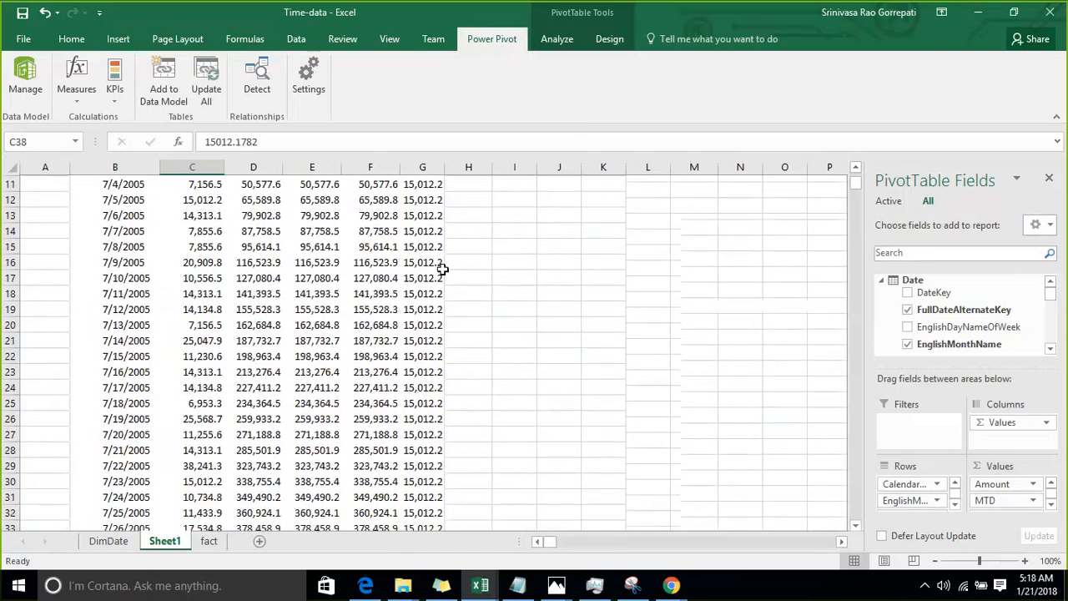
pyautogui.scroll(-7, 427, 208)
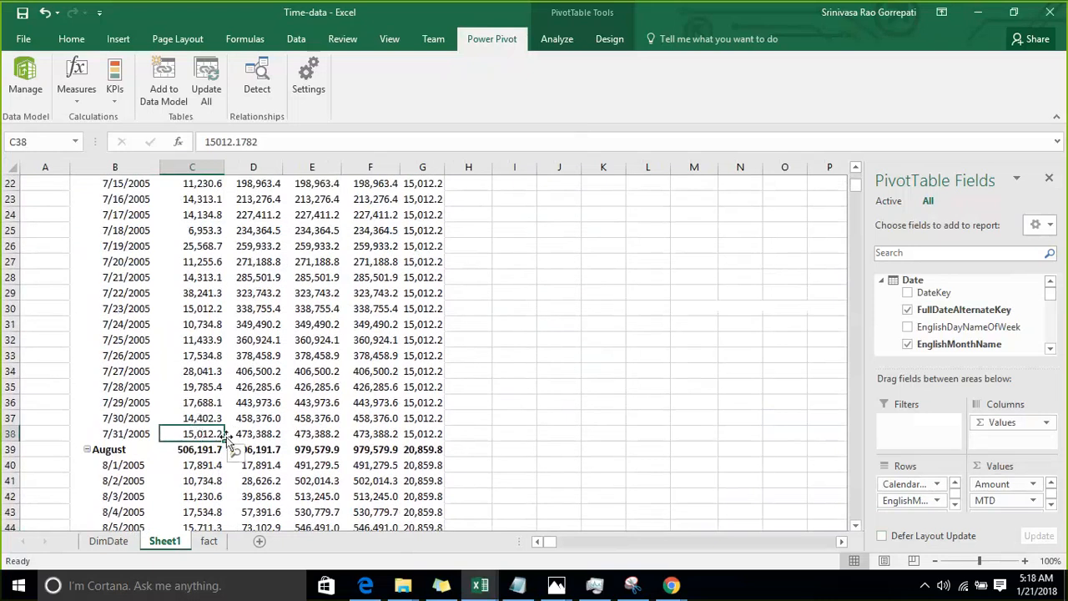
pyautogui.scroll(4, 467, 276)
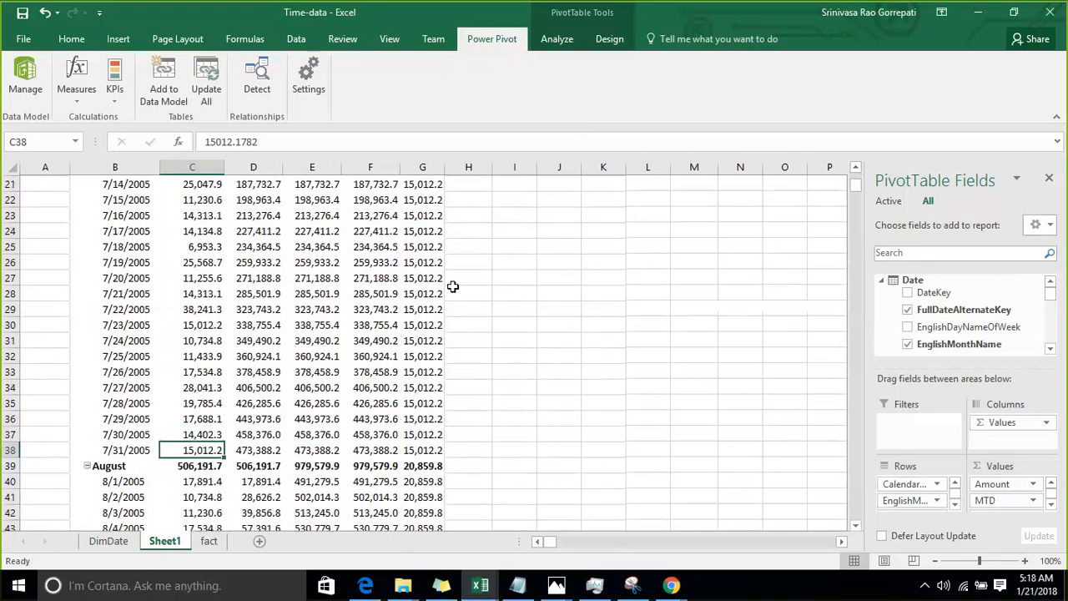
pyautogui.scroll(1, 425, 219)
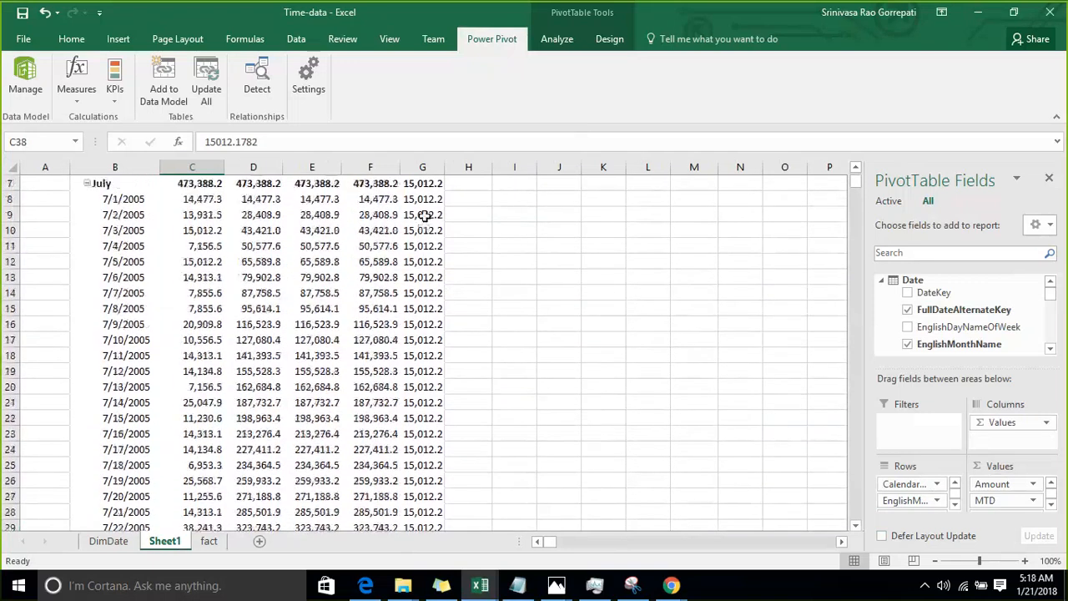
# Compare the August 2005 CBM values with the Amount for 8/31/2005, selecting that Amount cell.
pyautogui.scroll(-3, 426, 211)
pyautogui.scroll(-5, 426, 212)
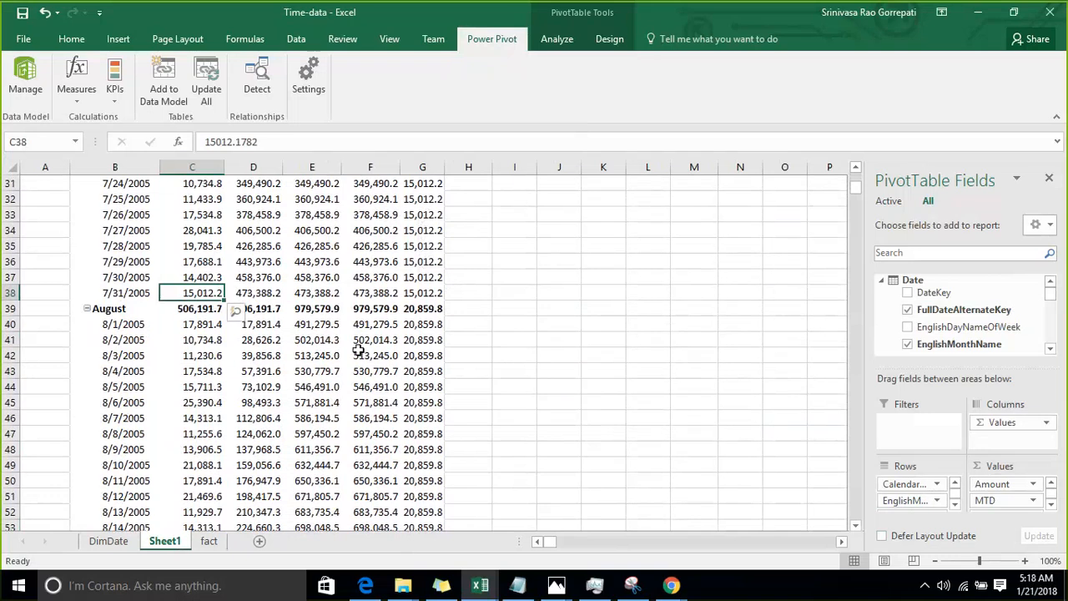
pyautogui.moveTo(424, 326)
pyautogui.scroll(-3, 422, 328)
pyautogui.scroll(-1, 236, 338)
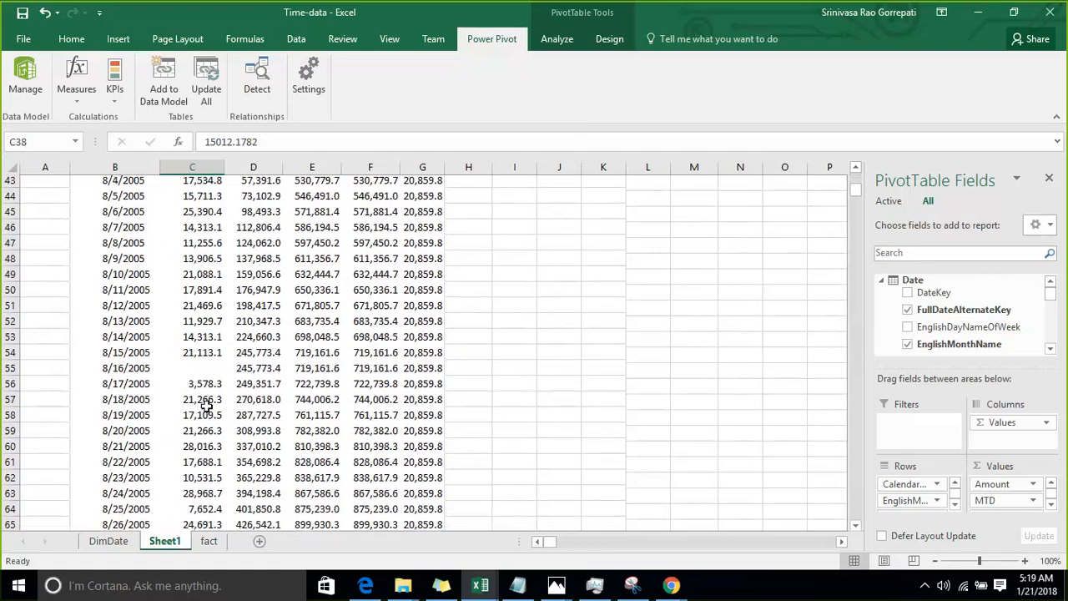
pyautogui.scroll(-4, 206, 405)
pyautogui.click(207, 417)
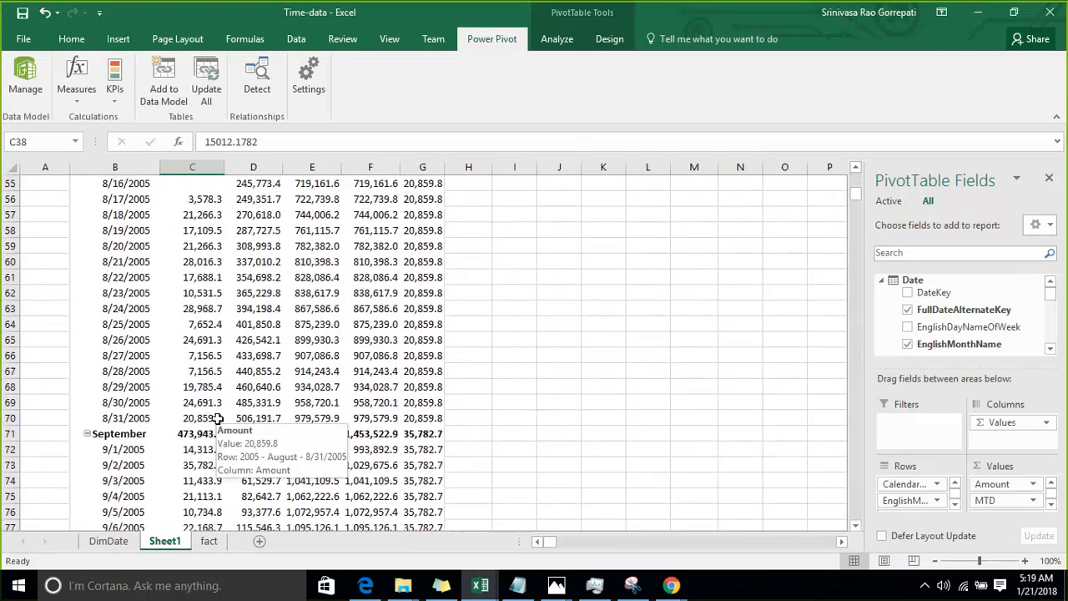
# Compare the September 2005 CBM values with the Amount for 9/30/2005, selecting that Amount cell.
pyautogui.scroll(-3, 457, 316)
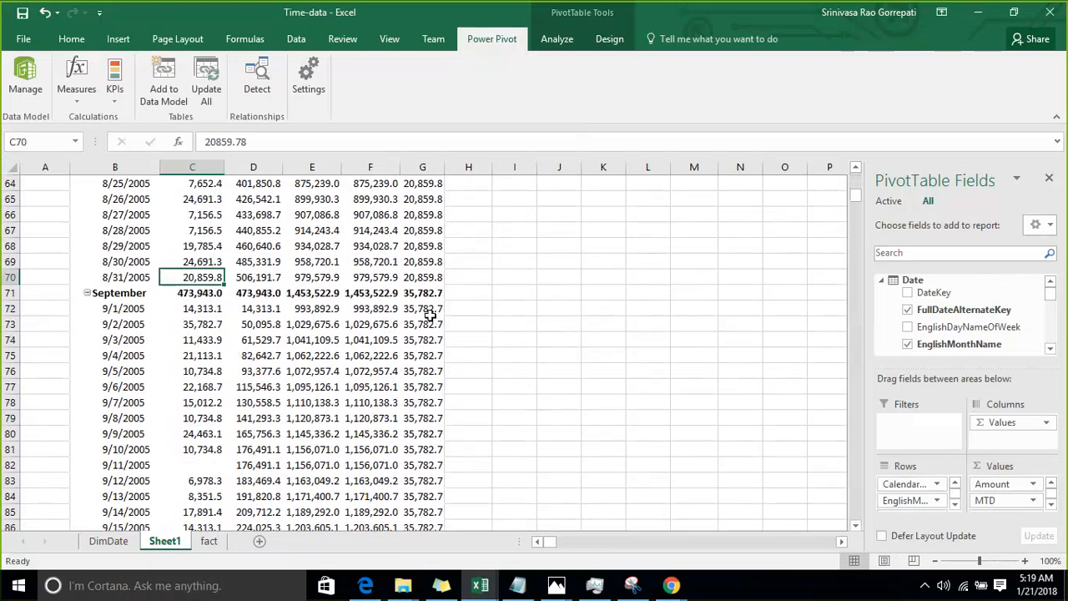
pyautogui.click(430, 315)
pyautogui.scroll(-4, 186, 353)
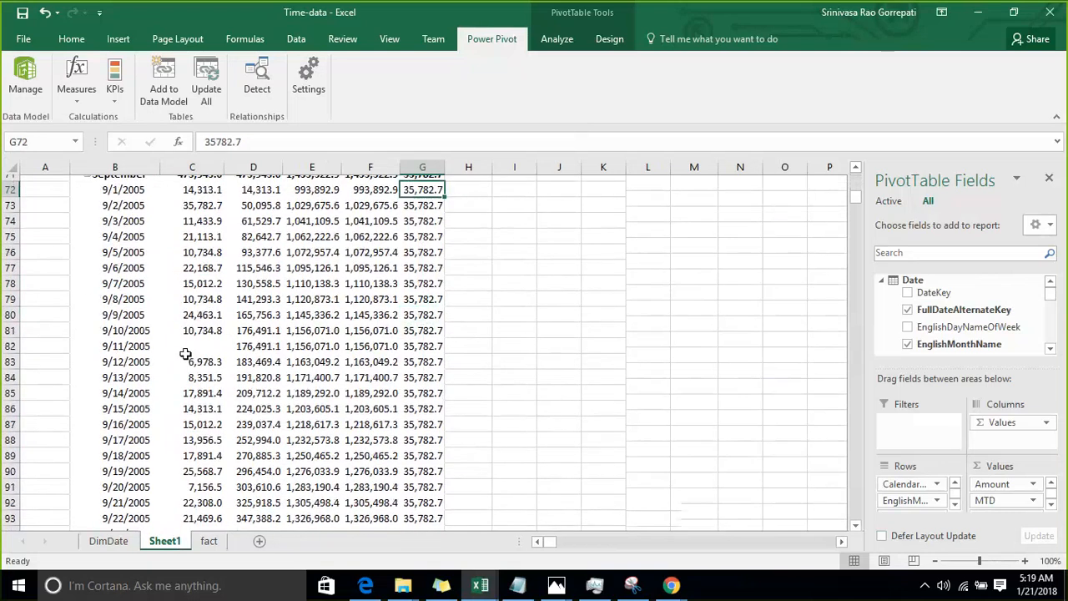
pyautogui.scroll(-3, 190, 348)
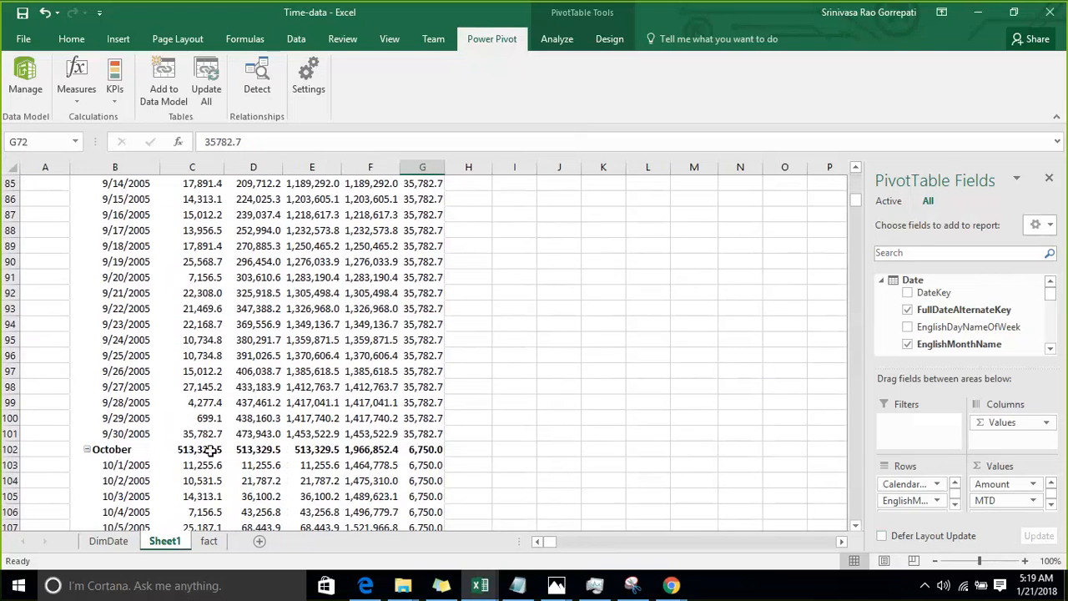
pyautogui.click(209, 435)
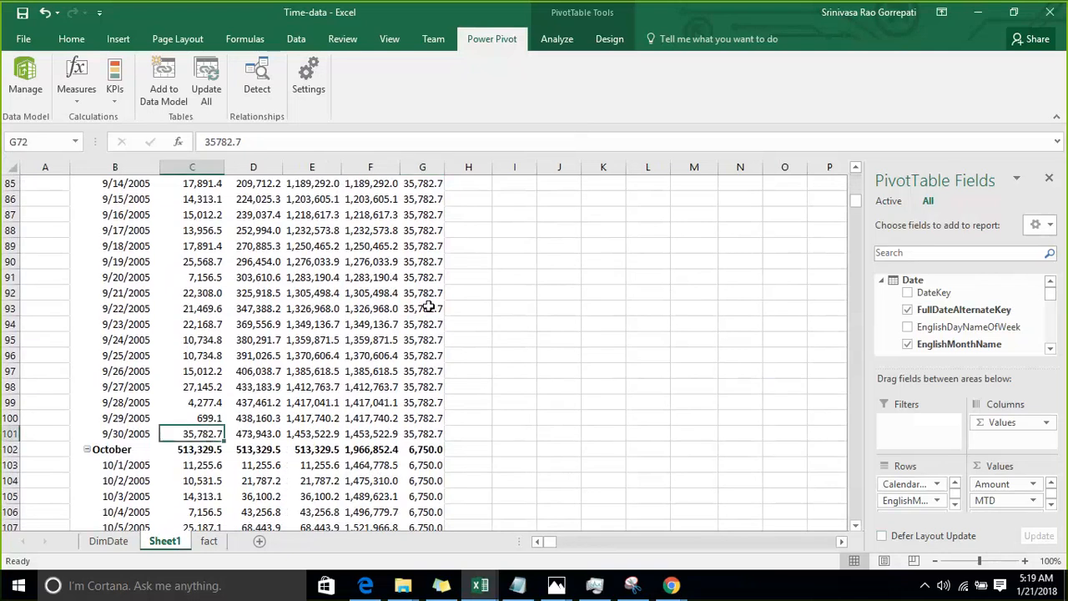
# Compare the October 2005 CBM values with the Amount for 10/31/2005, selecting that Amount cell.
pyautogui.scroll(-3, 429, 308)
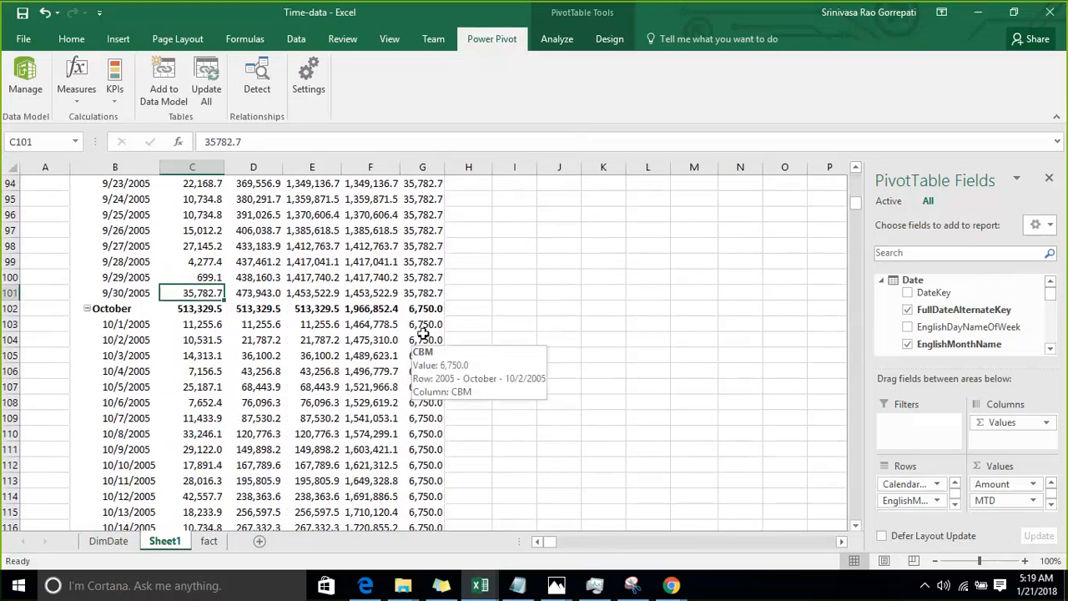
pyautogui.scroll(-7, 206, 353)
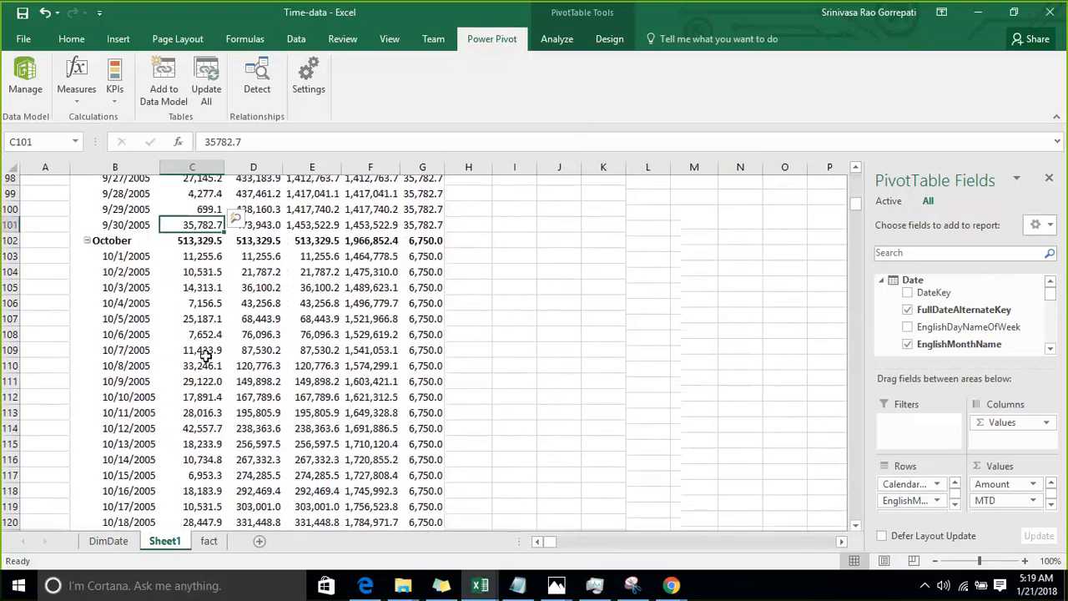
pyautogui.scroll(-1, 206, 355)
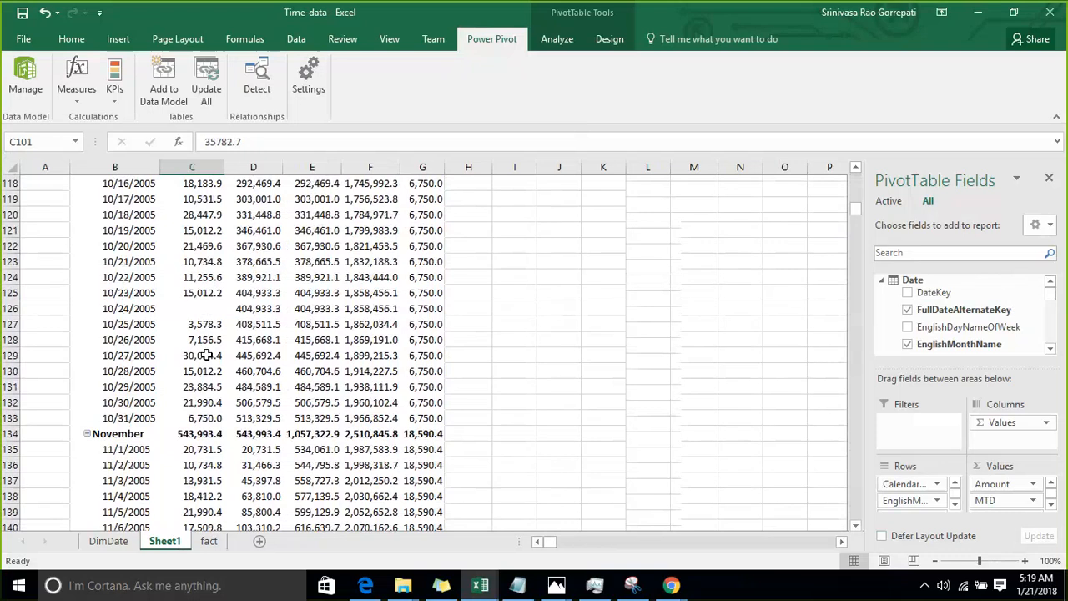
pyautogui.click(200, 419)
# Select the CBM column header in the pivot table and start a new measure named CBQ in the sales table.
pyautogui.scroll(20, 496, 320)
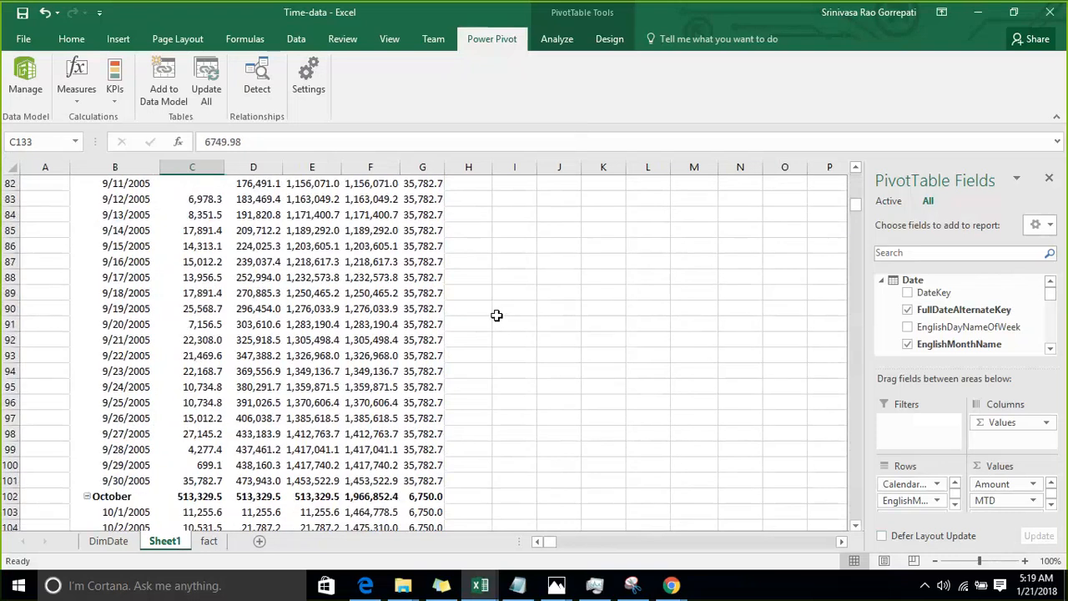
pyautogui.scroll(9, 482, 321)
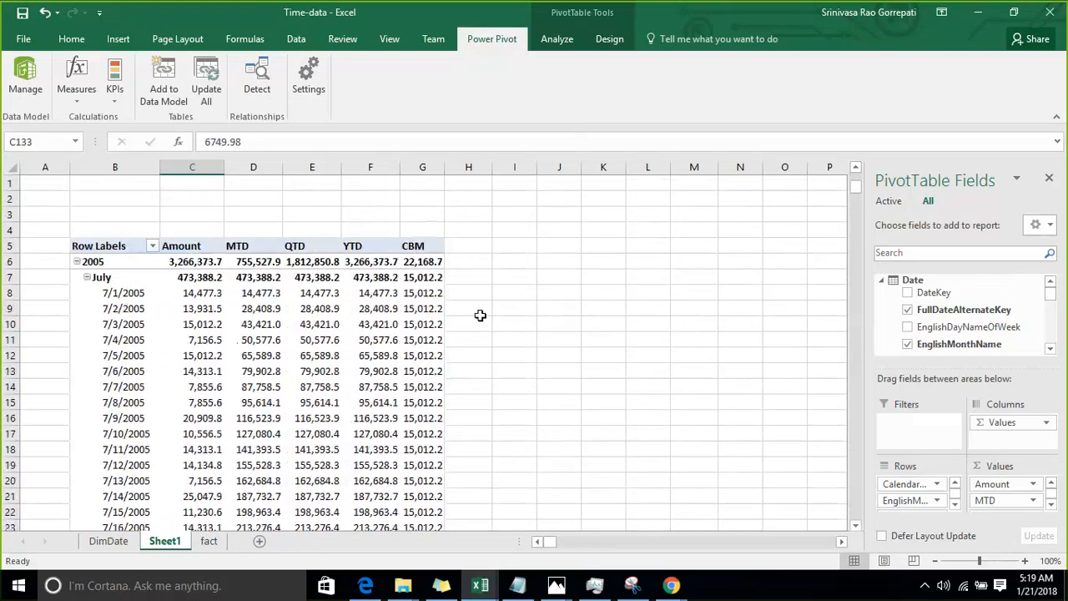
pyautogui.click(421, 249)
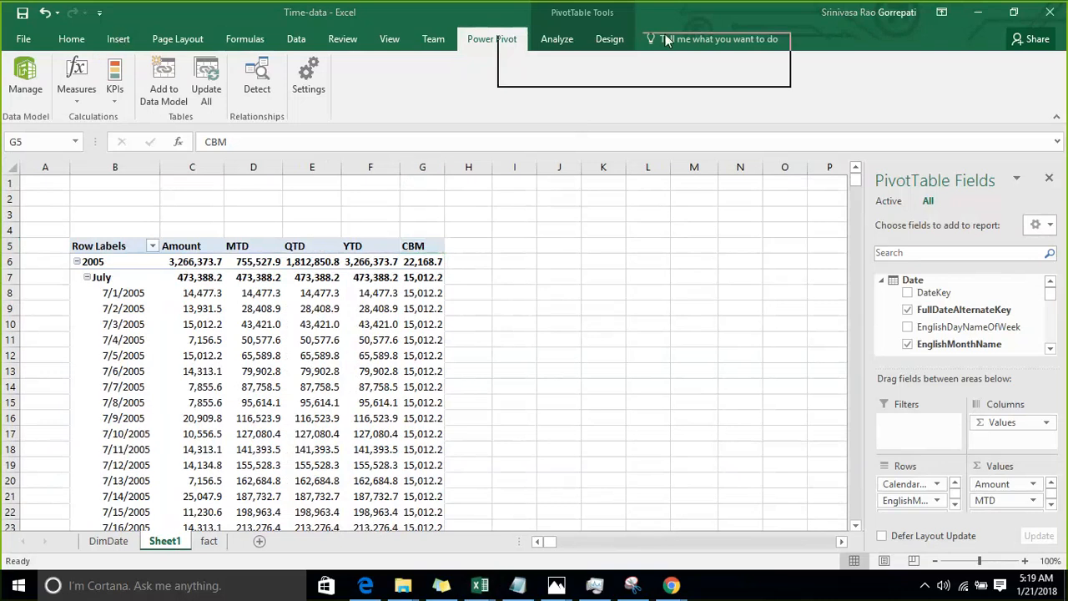
pyautogui.click(75, 92)
pyautogui.click(91, 112)
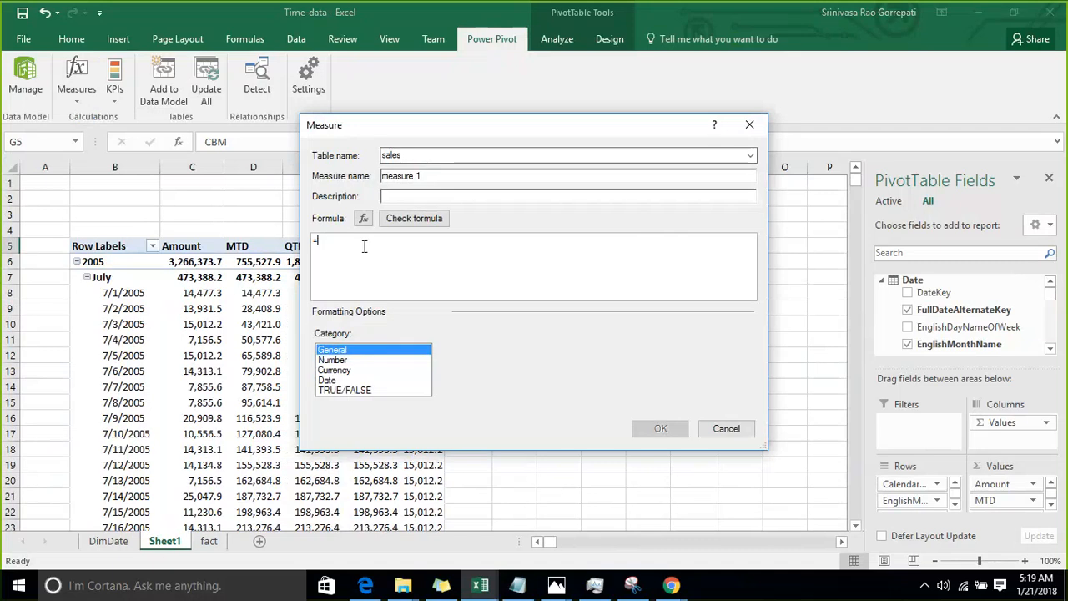
pyautogui.moveTo(420, 176); pyautogui.dragTo(375, 185)
pyautogui.write('CBQ')
# Begin the CBQ formula with the CLOSINGBALANCEQUARTER function and [Amount] as its expression.
pyautogui.click(344, 240)
pyautogui.write('clo')
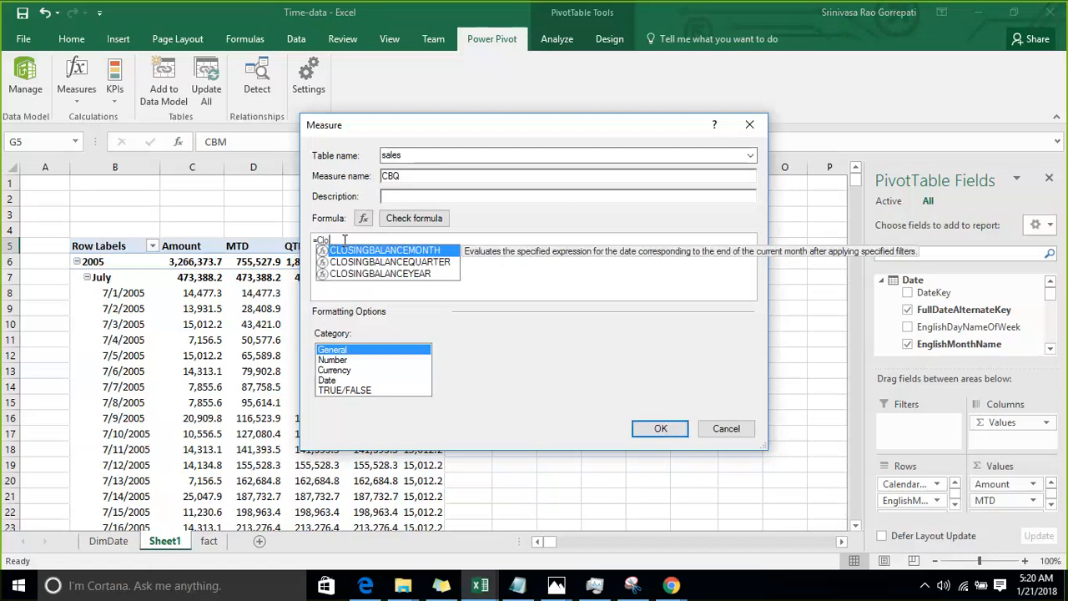
pyautogui.press('Down')
pyautogui.press('Tab')
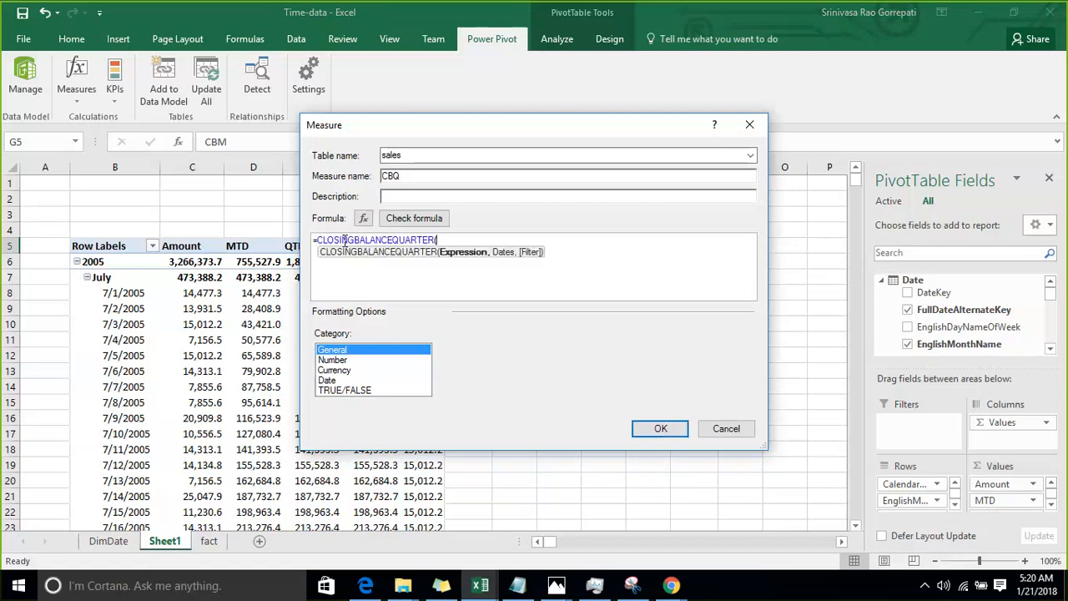
pyautogui.write('[')
pyautogui.press('Tab')
pyautogui.write(',')
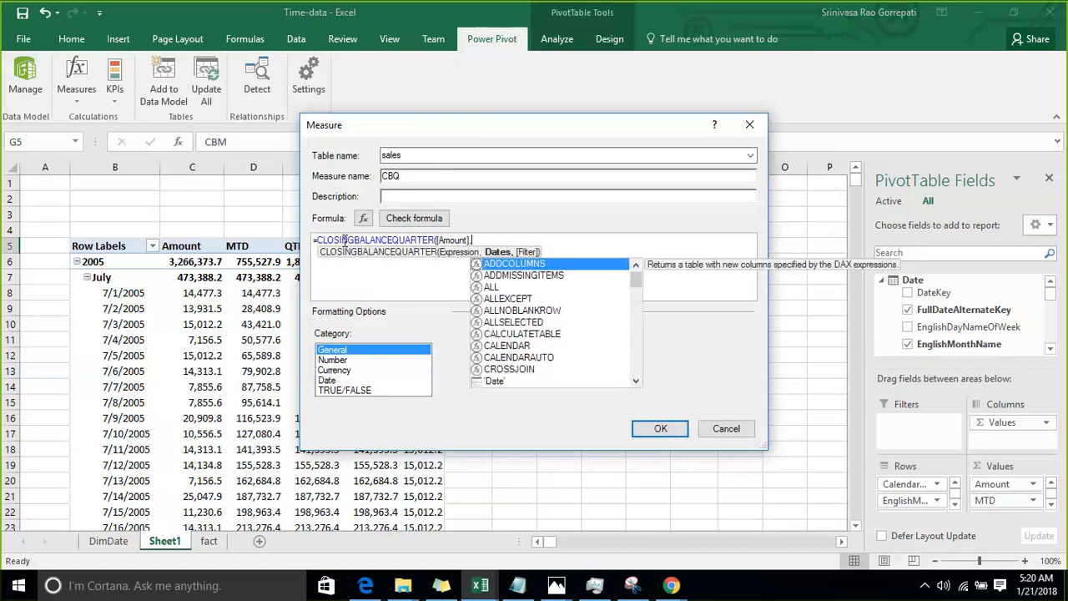
# Complete the CBQ formula with 'Date'[FullDateAlternateKey] as the dates argument, and check it for errors.
pyautogui.write('da')
pyautogui.press('Down')
pyautogui.press('Down')
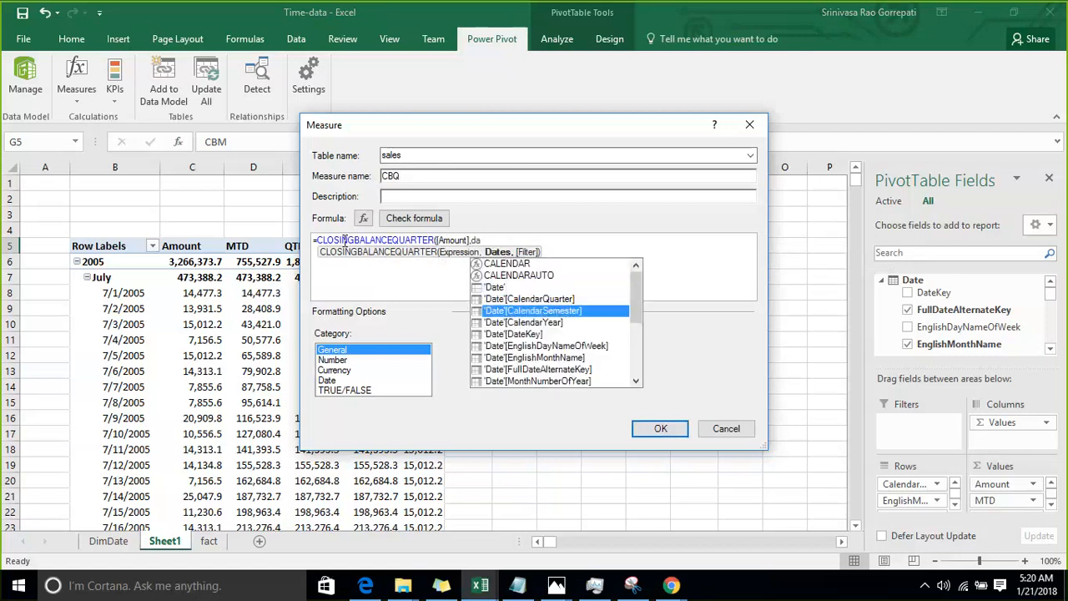
pyautogui.press('Down')
pyautogui.press('Down')
pyautogui.press('Down')
pyautogui.press('Down')
pyautogui.press('Down')
pyautogui.press('Tab')
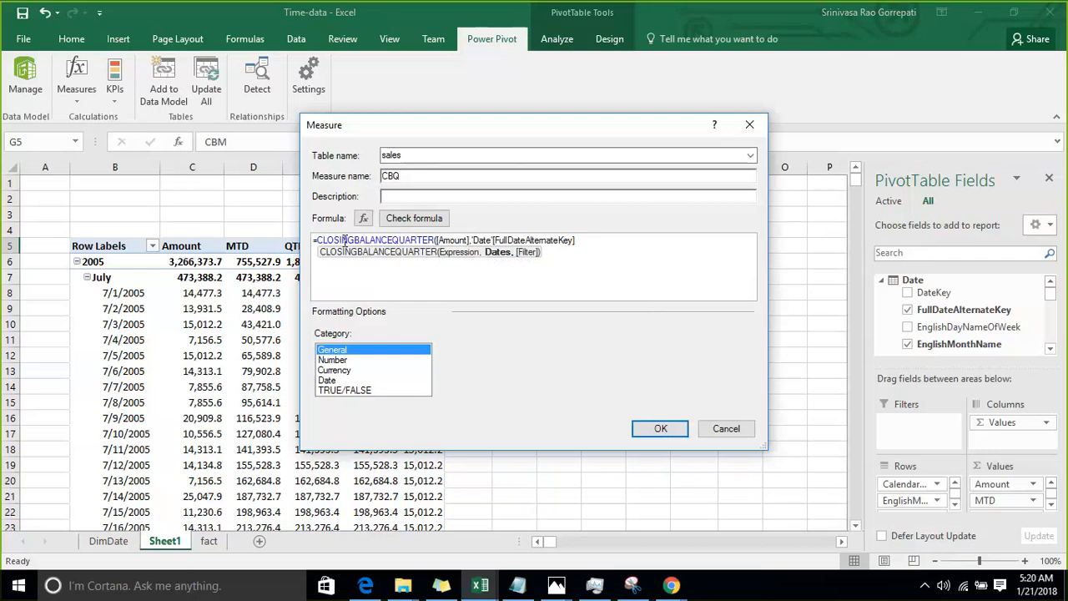
pyautogui.write(')')
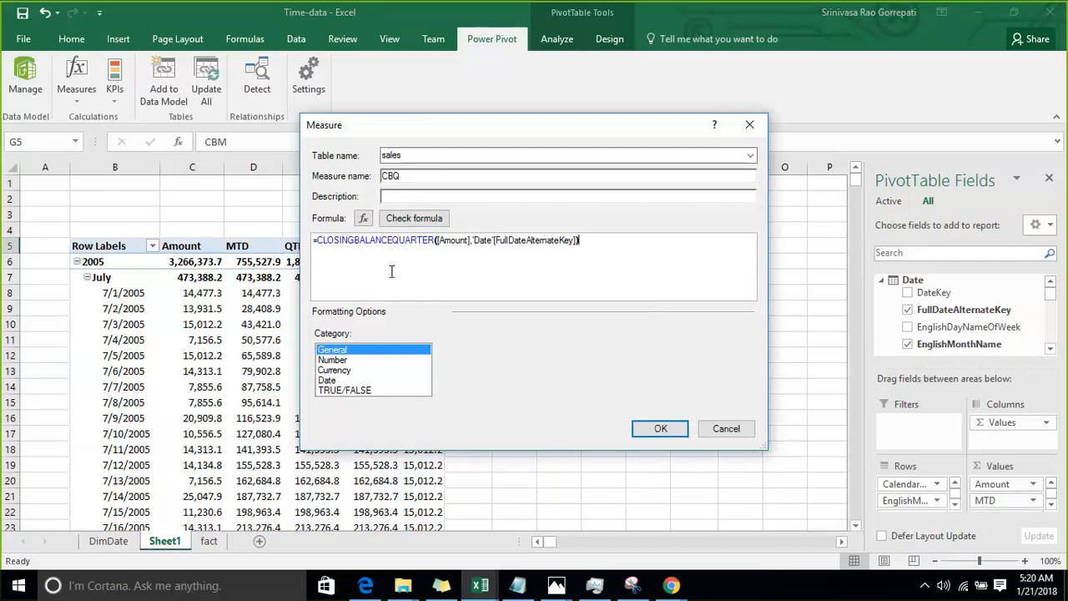
pyautogui.click(401, 220)
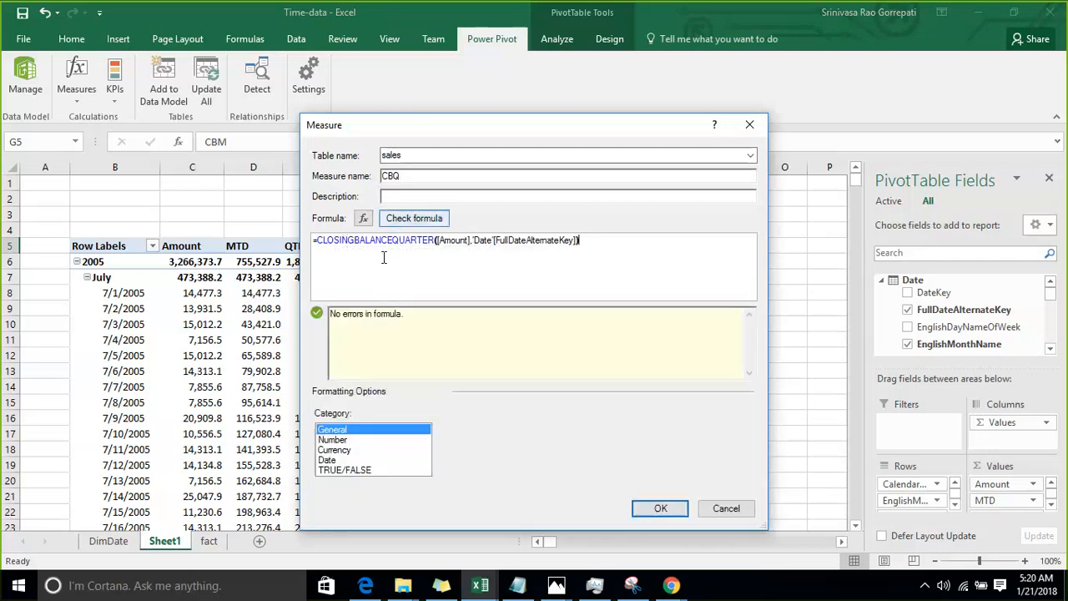
# Format the CBQ measure as a decimal number with 1 decimal place and a thousands separator, and save it.
pyautogui.click(334, 440)
pyautogui.click(930, 251)
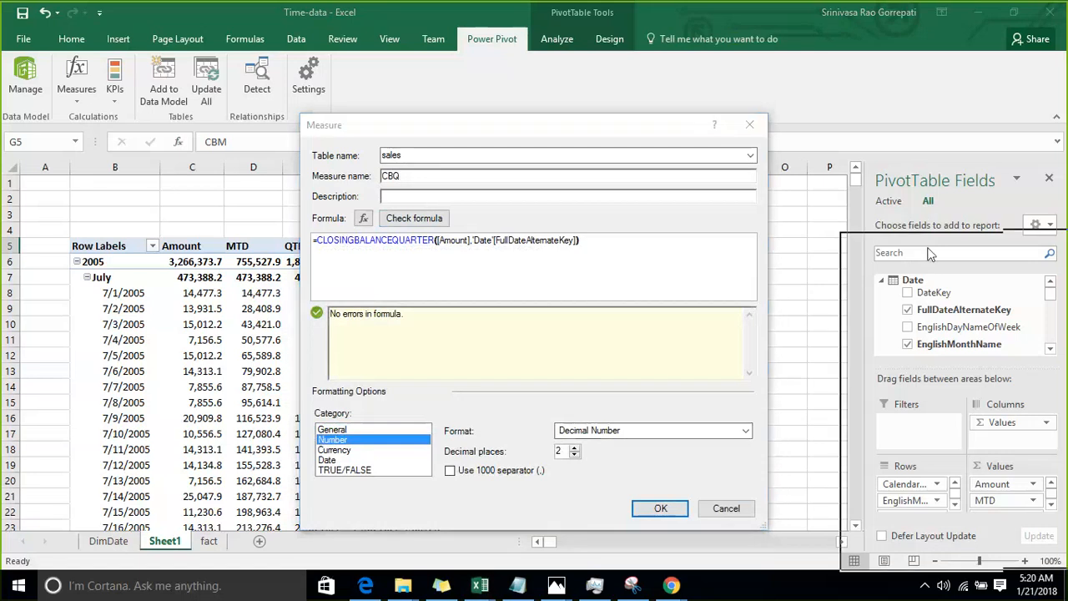
pyautogui.click(746, 430)
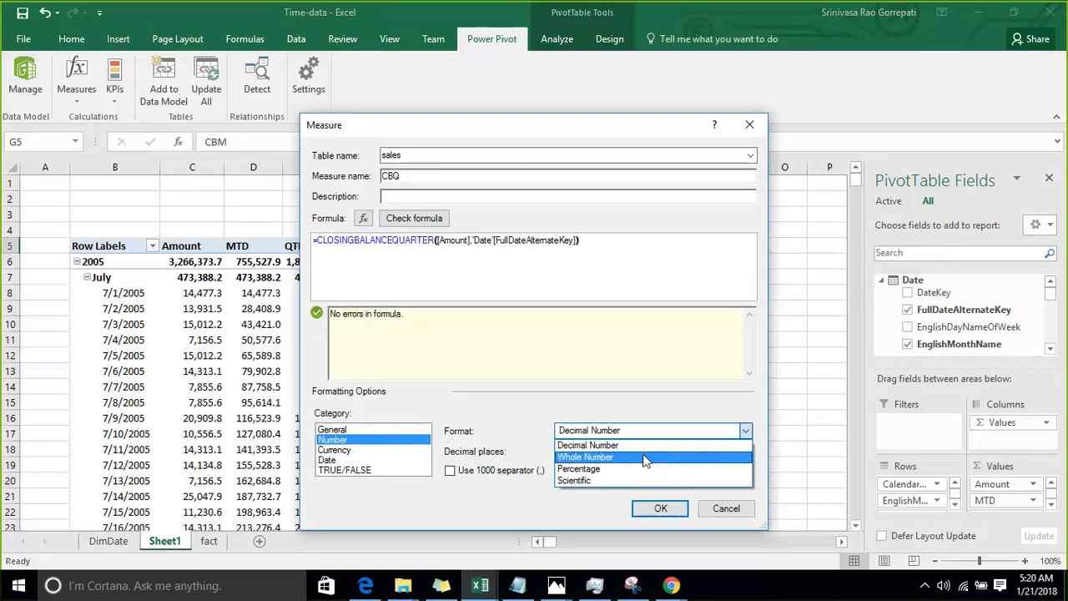
pyautogui.click(641, 447)
pyautogui.click(574, 455)
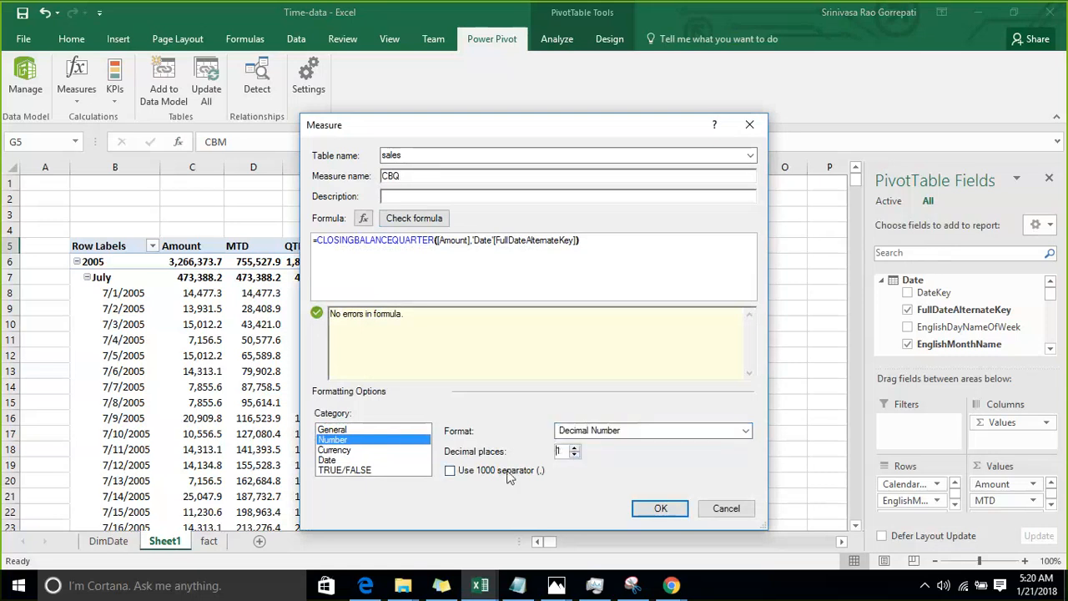
pyautogui.click(460, 473)
pyautogui.click(647, 506)
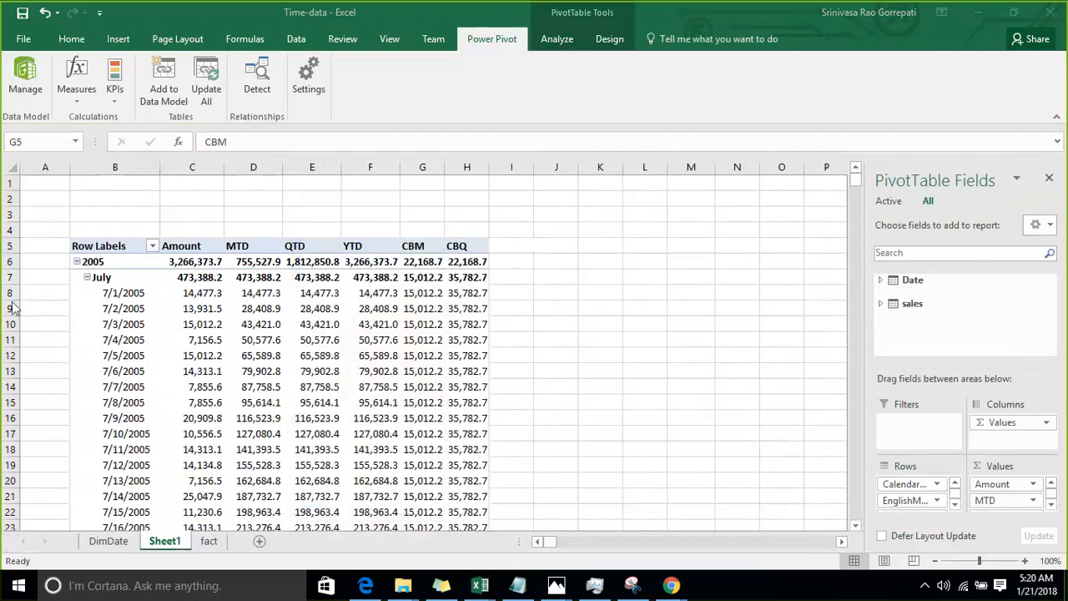
# Collapse July and August 2005 in the pivot table and check the 9/30/2005 amount against September's CBQ values.
pyautogui.click(87, 278)
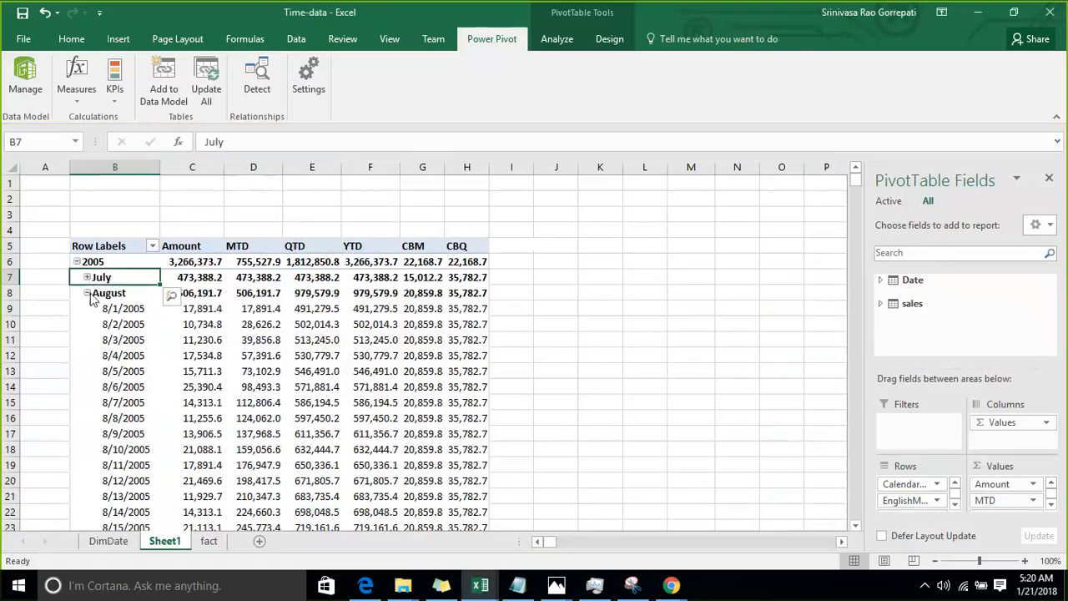
pyautogui.click(87, 293)
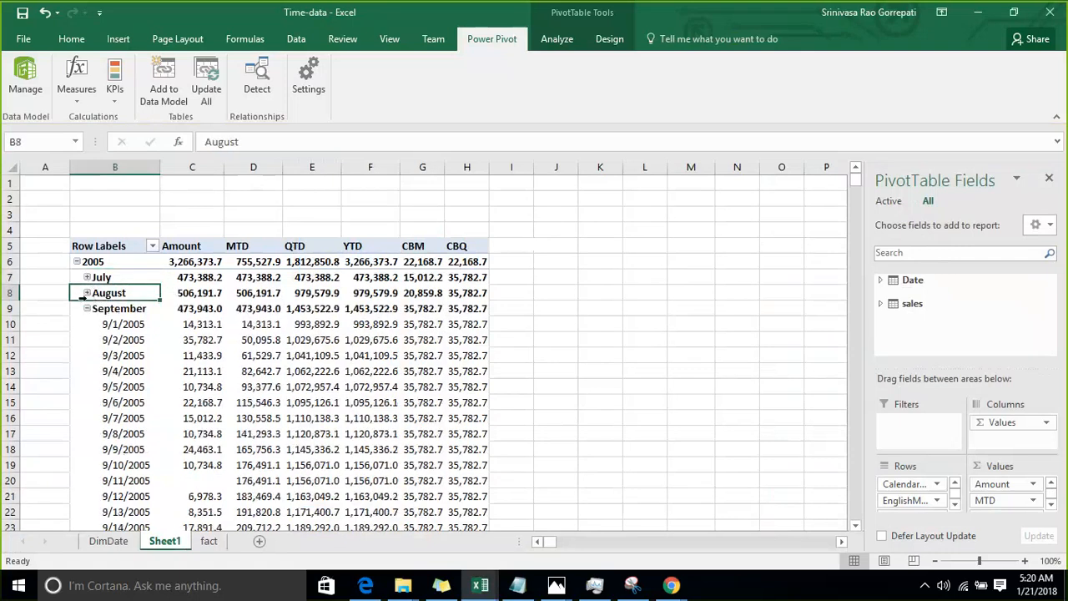
pyautogui.click(87, 309)
pyautogui.click(87, 308)
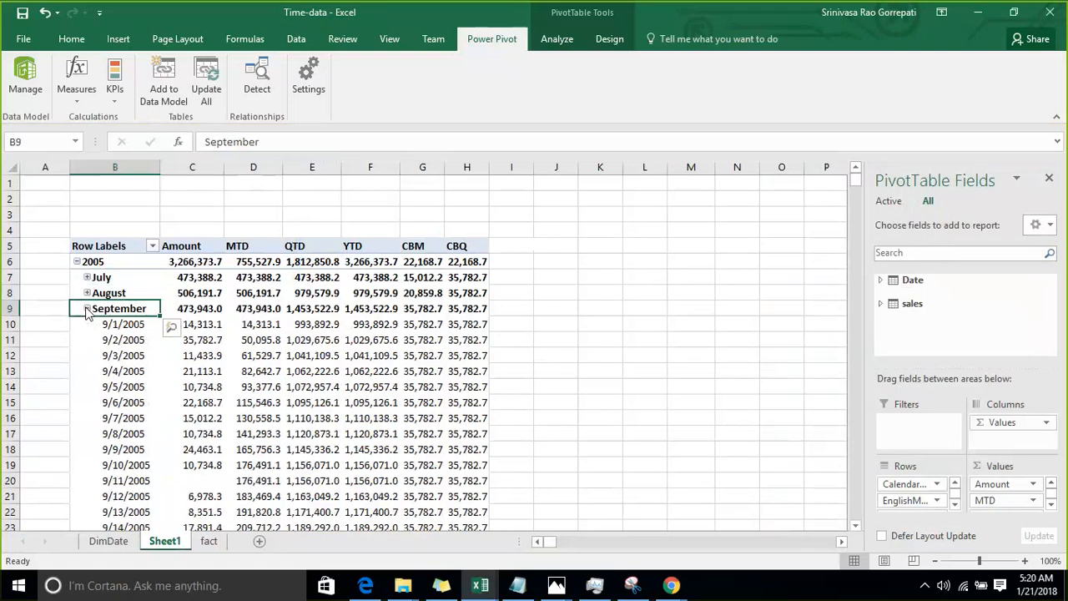
pyautogui.scroll(-9, 130, 382)
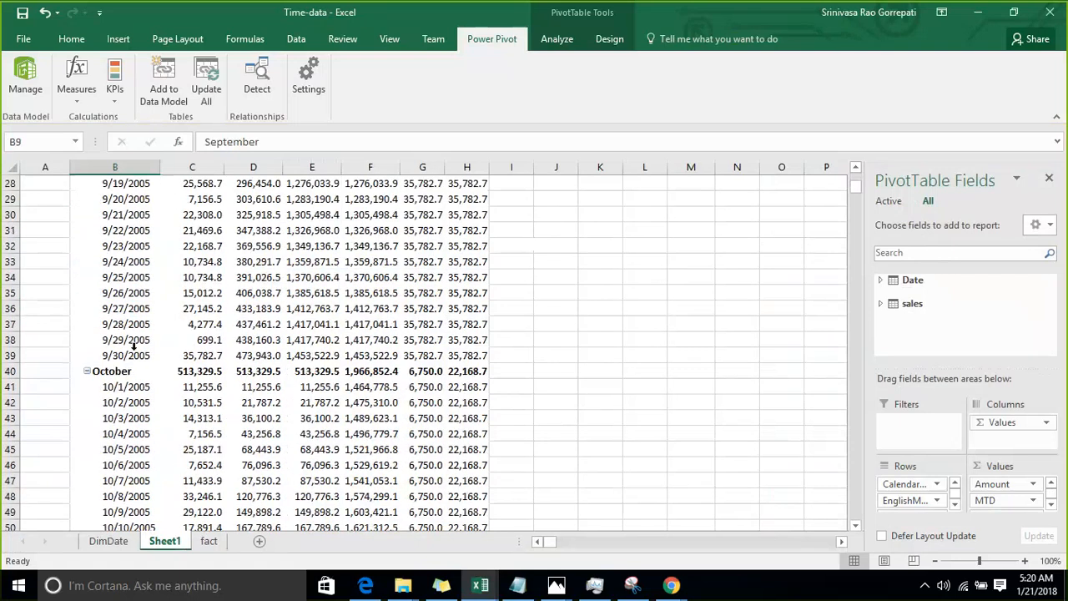
pyautogui.click(212, 358)
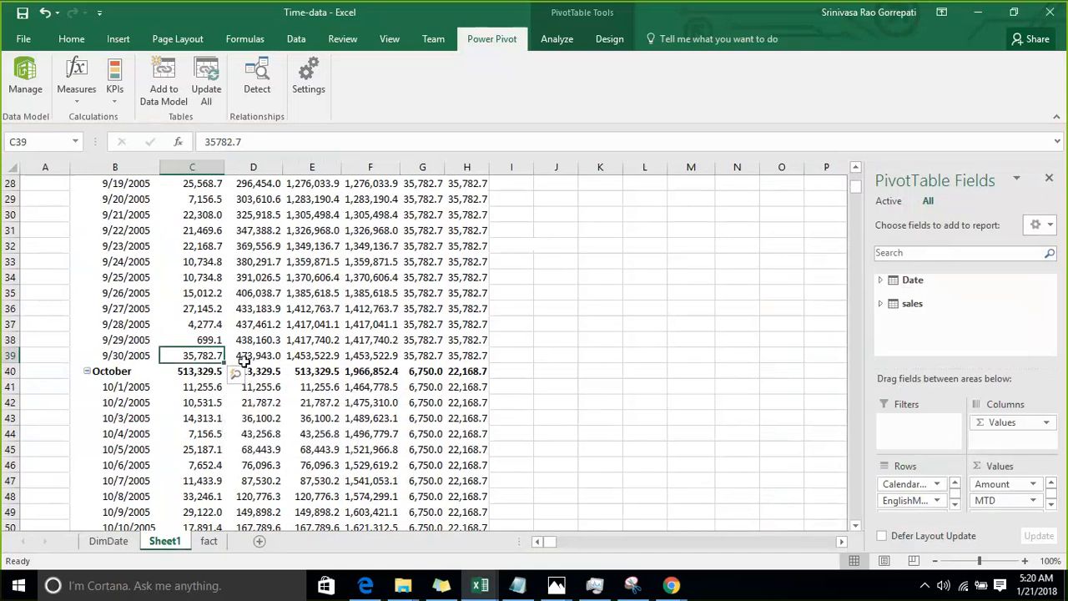
pyautogui.scroll(4, 465, 322)
pyautogui.scroll(5, 465, 322)
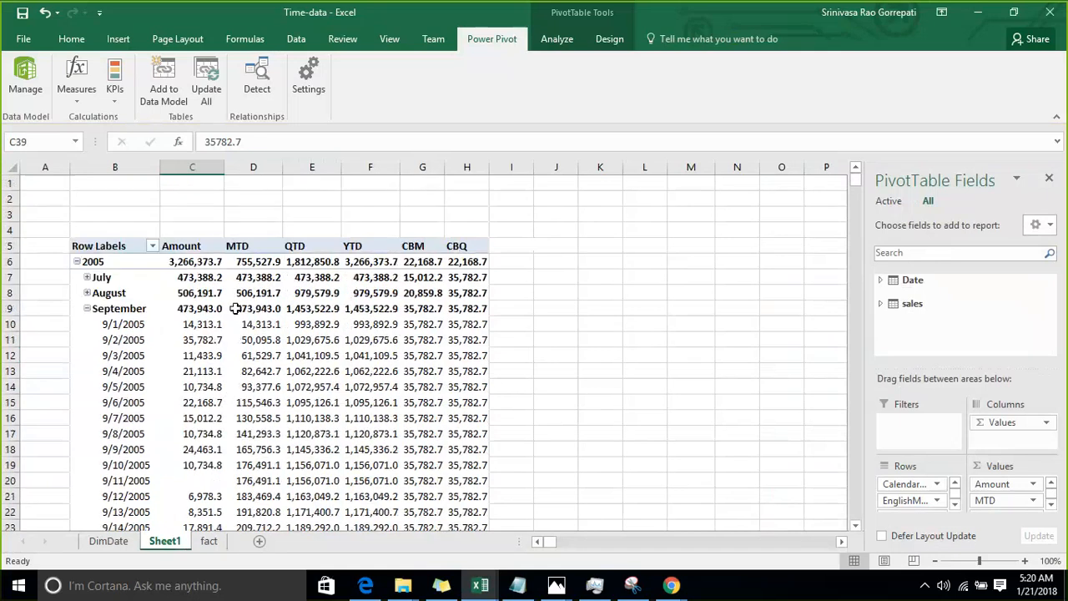
# Expand July and August 2005 again and compare the daily CBM and CBQ values through the end of September.
pyautogui.click(87, 277)
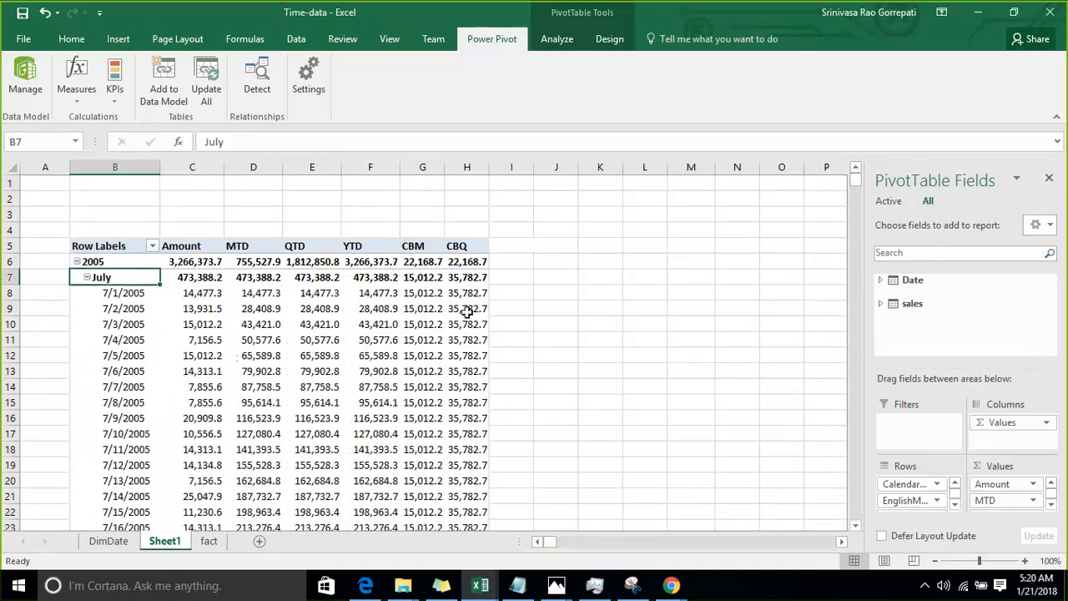
pyautogui.scroll(-10, 466, 342)
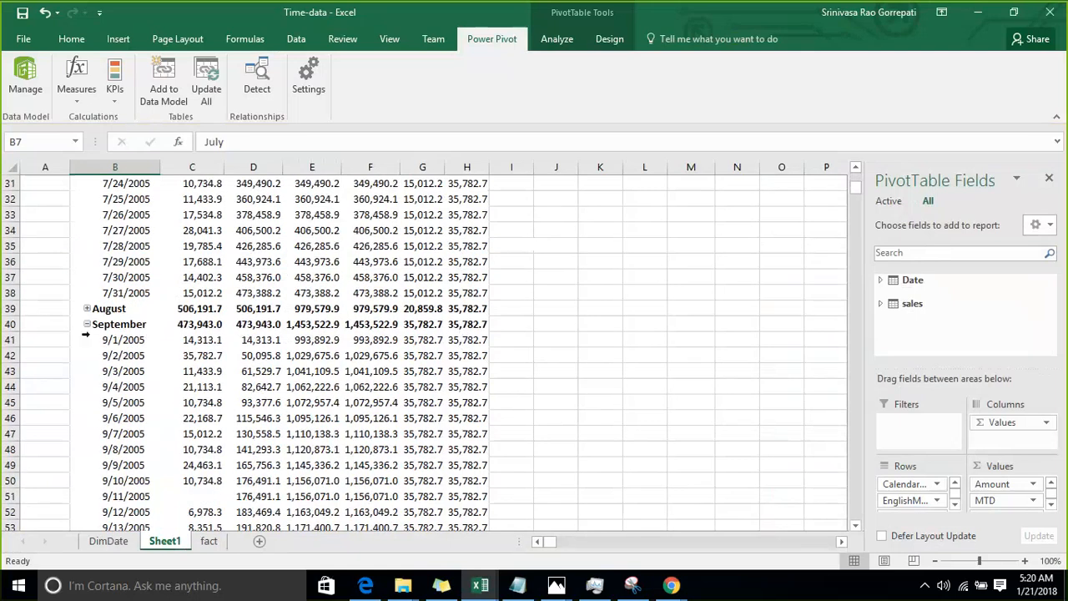
pyautogui.click(87, 309)
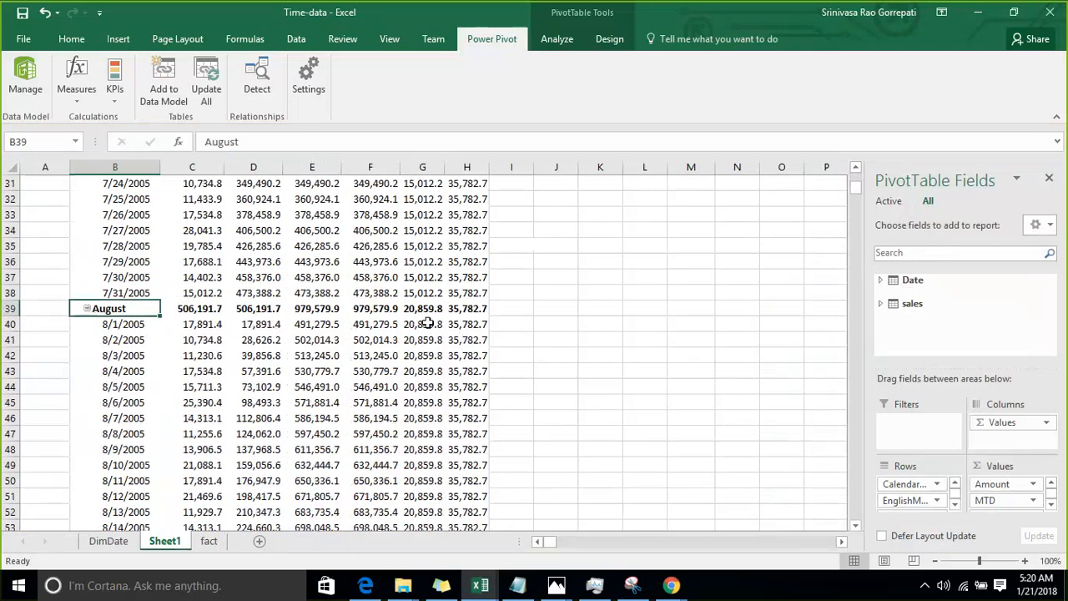
pyautogui.scroll(-6, 454, 351)
pyautogui.scroll(-14, 483, 338)
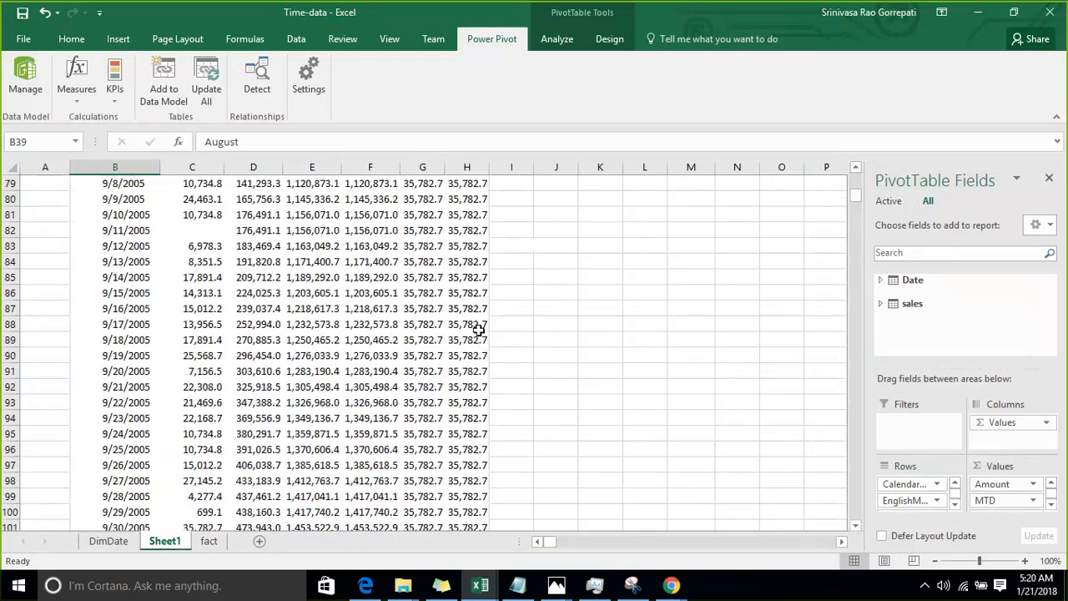
pyautogui.scroll(3, 477, 328)
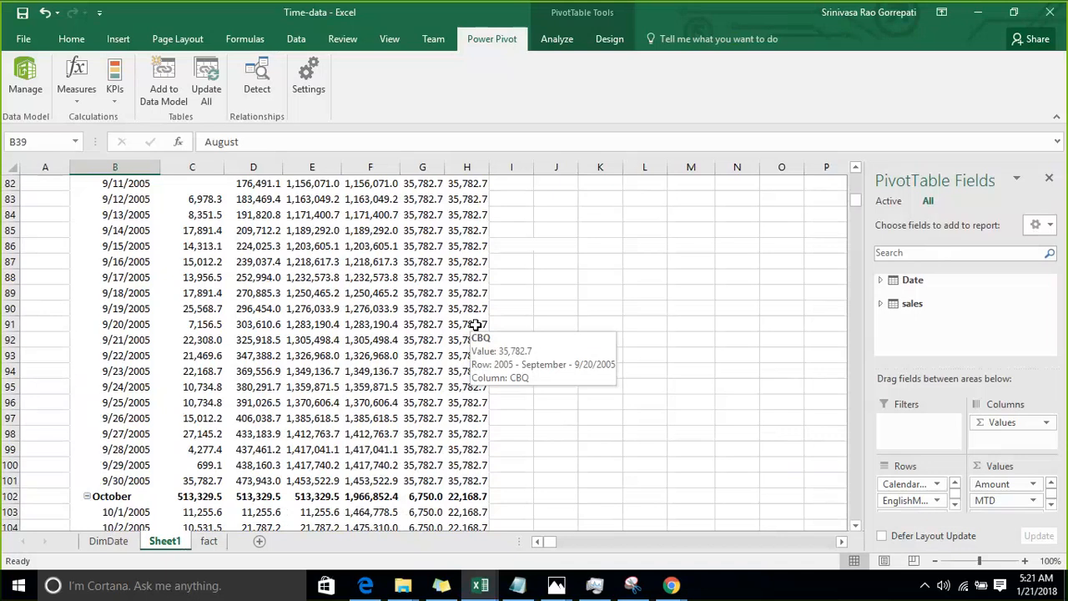
pyautogui.scroll(-3, 472, 309)
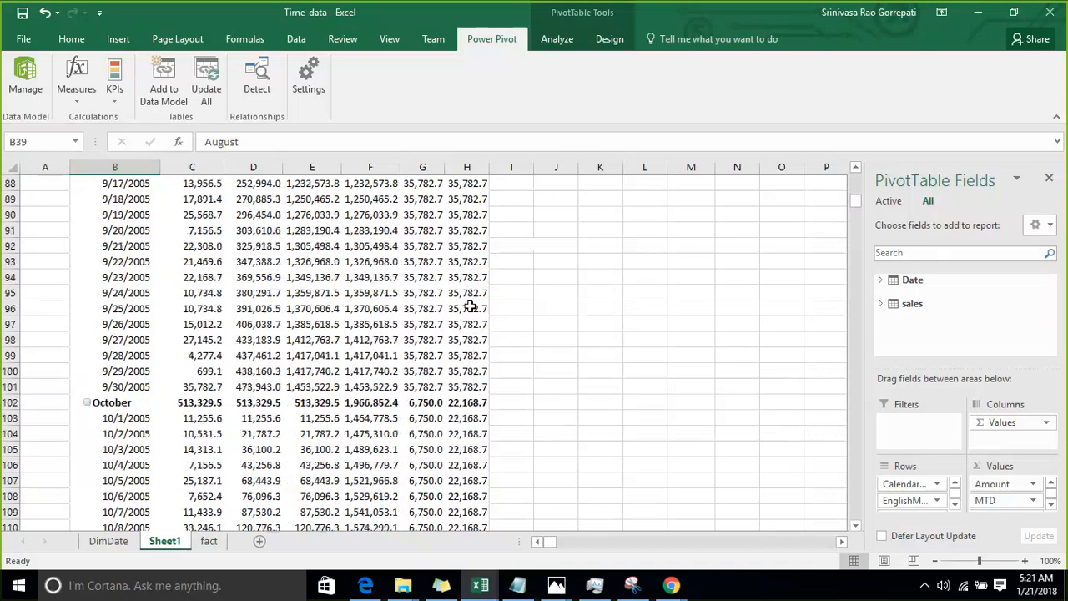
# Examine the October to December 2005 rows and compare the 12/31/2005 amount with that quarter's CBQ values.
pyautogui.scroll(-11, 471, 309)
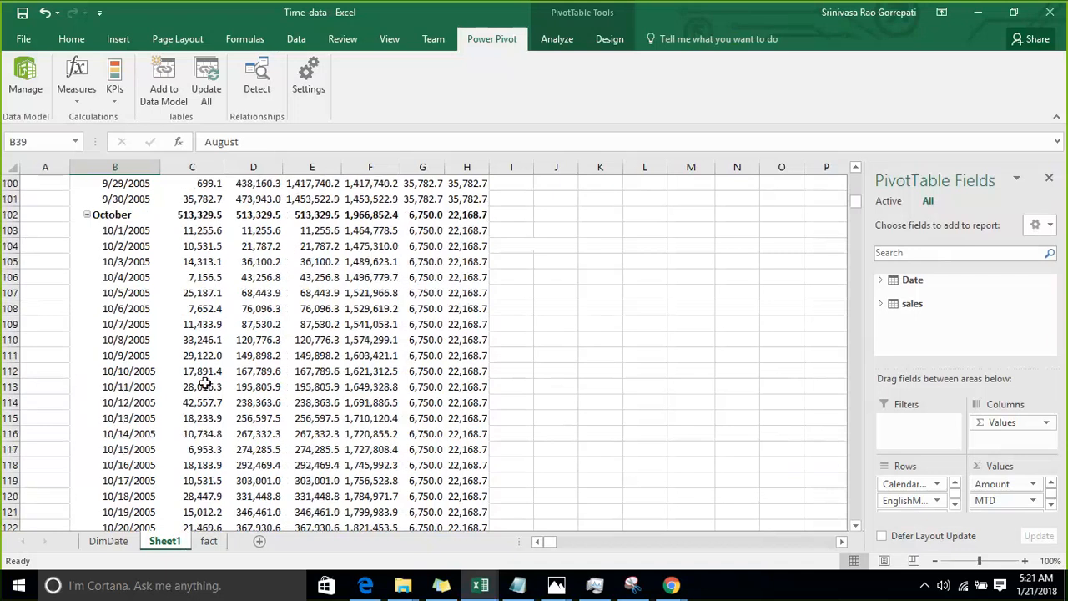
pyautogui.scroll(-18, 208, 370)
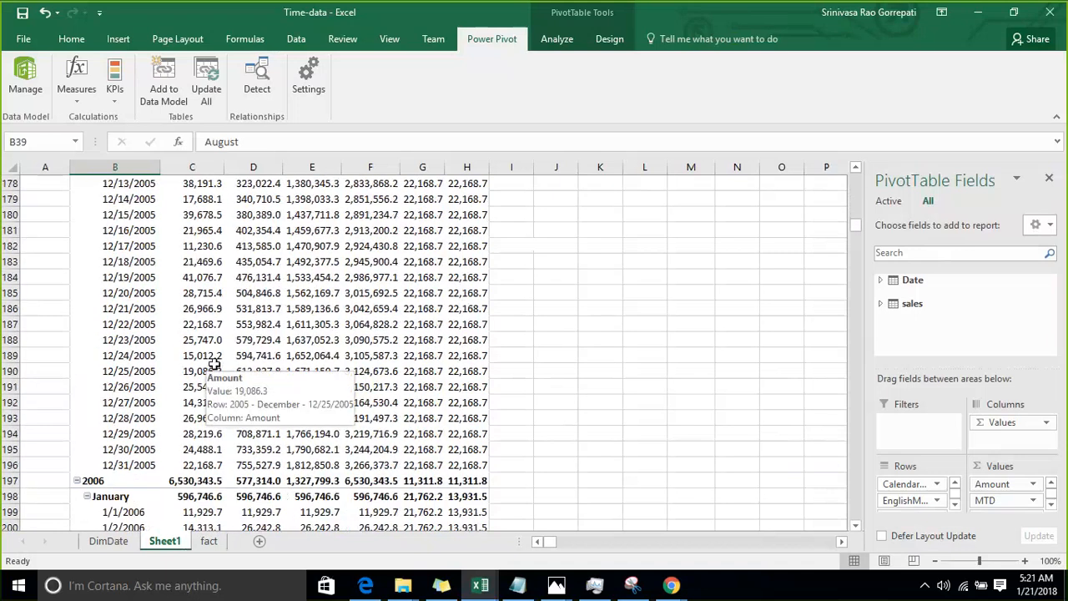
pyautogui.click(213, 467)
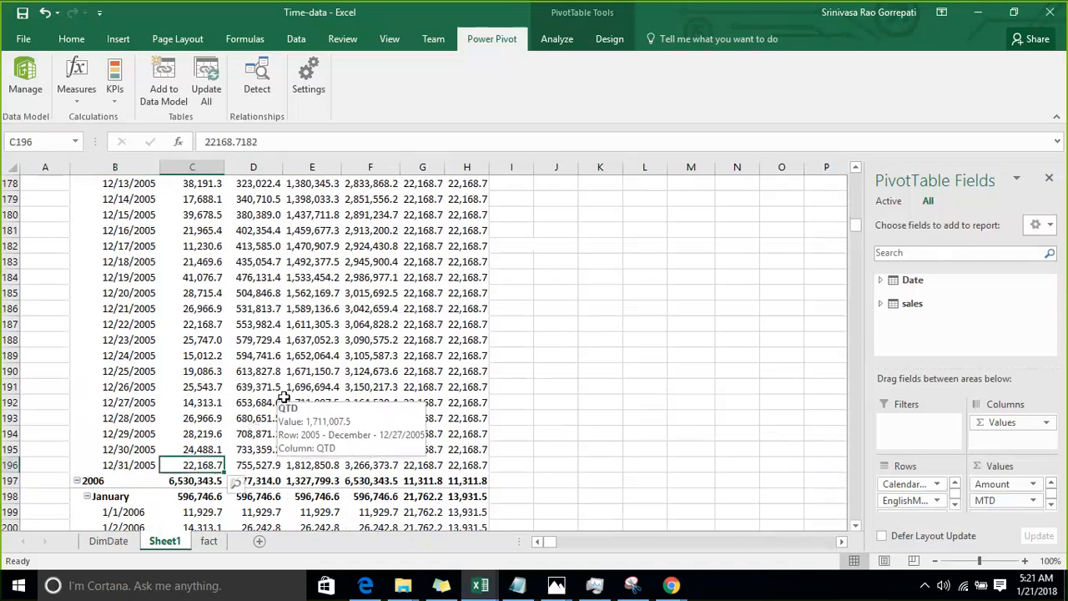
pyautogui.scroll(10, 283, 399)
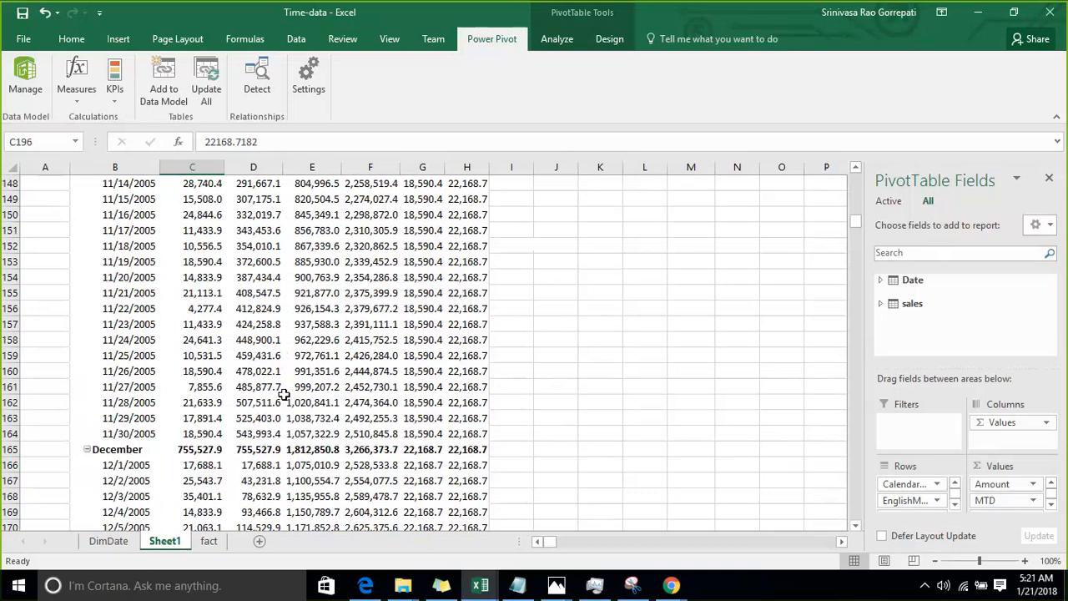
pyautogui.scroll(20, 284, 394)
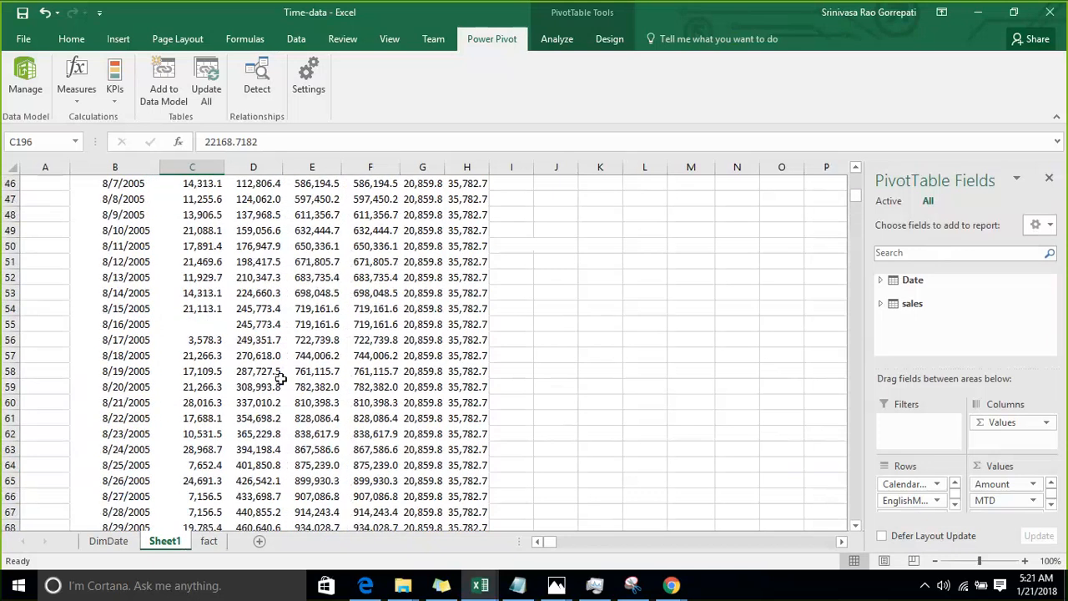
pyautogui.scroll(15, 280, 379)
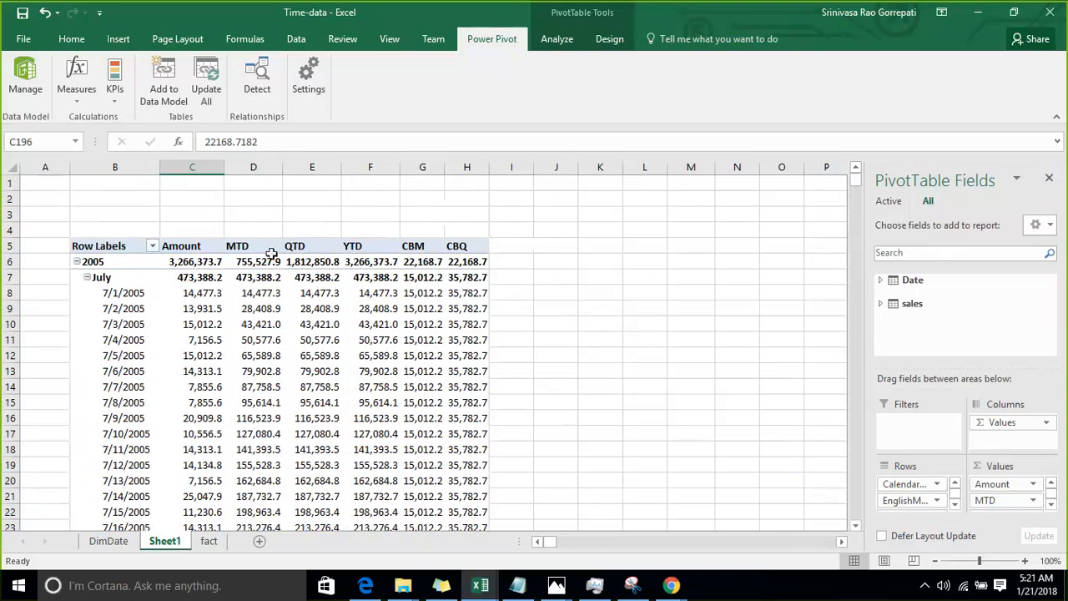
# Start a new measure in the sales table and begin its formula with CLOSINGBALANCEYEAR and [Amount] as its expression.
pyautogui.click(545, 215)
pyautogui.click(460, 294)
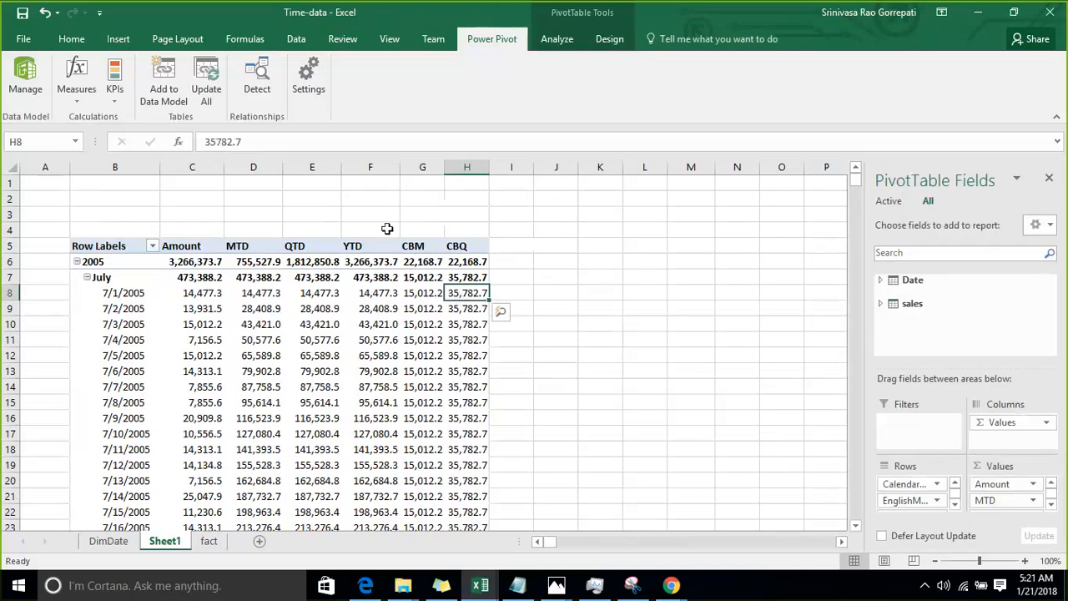
pyautogui.click(77, 100)
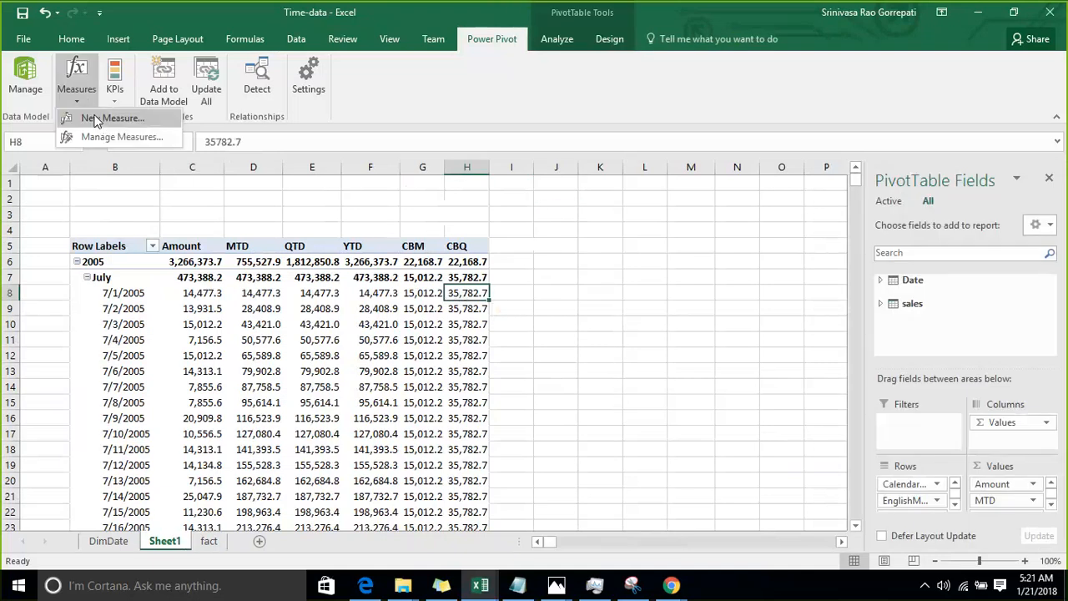
pyautogui.click(98, 119)
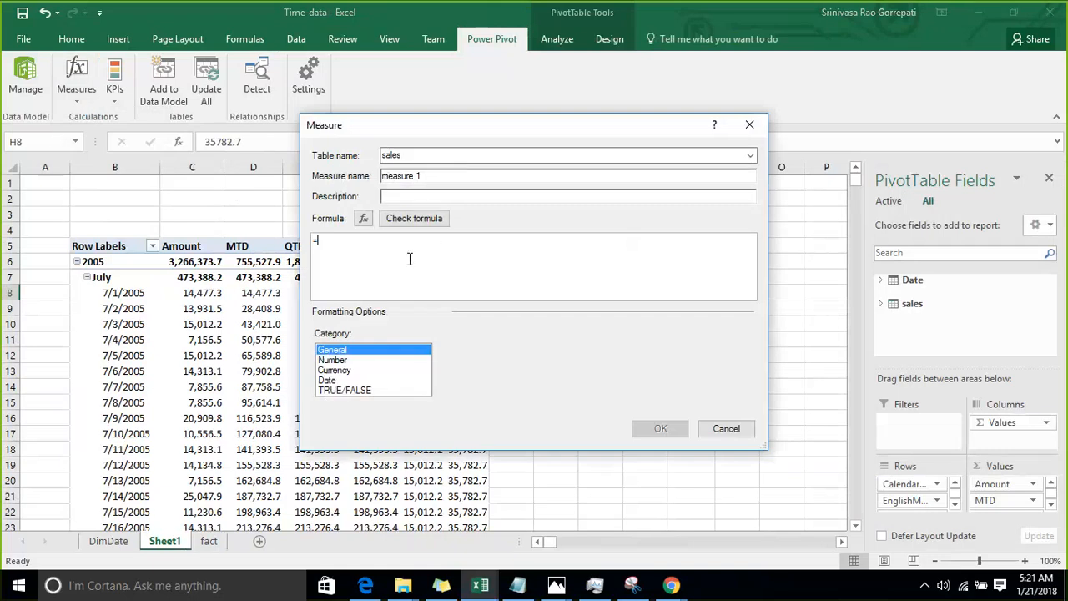
pyautogui.write('Closi')
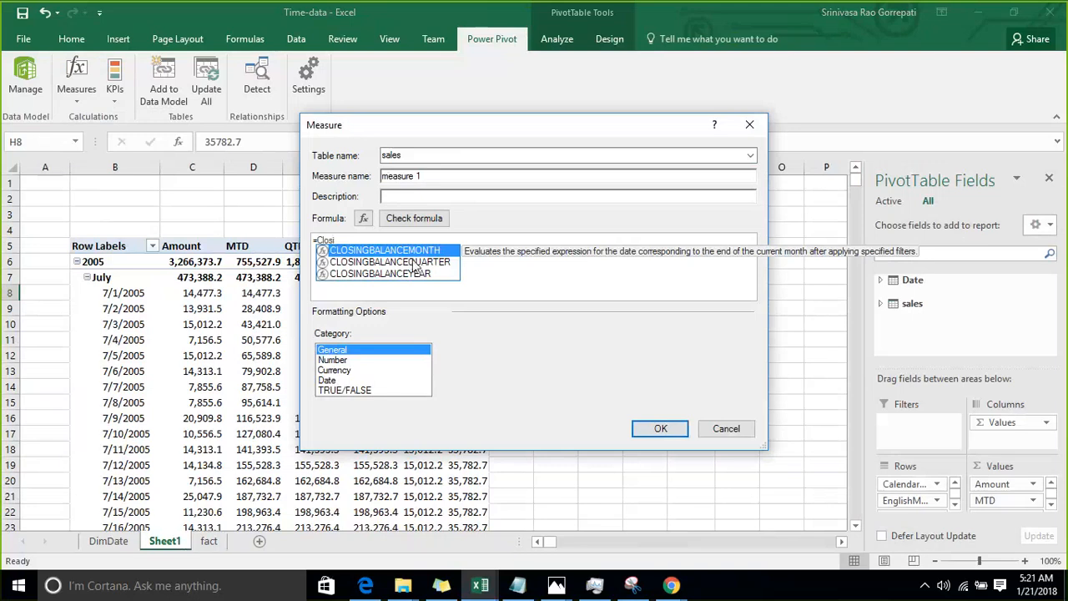
pyautogui.click(415, 275)
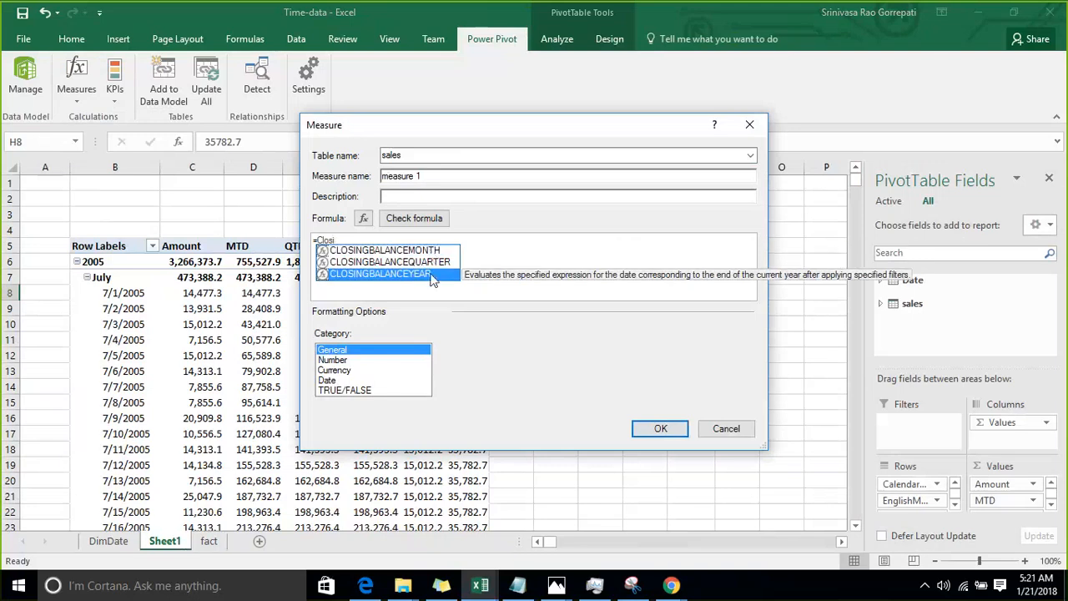
pyautogui.doubleClick(429, 276)
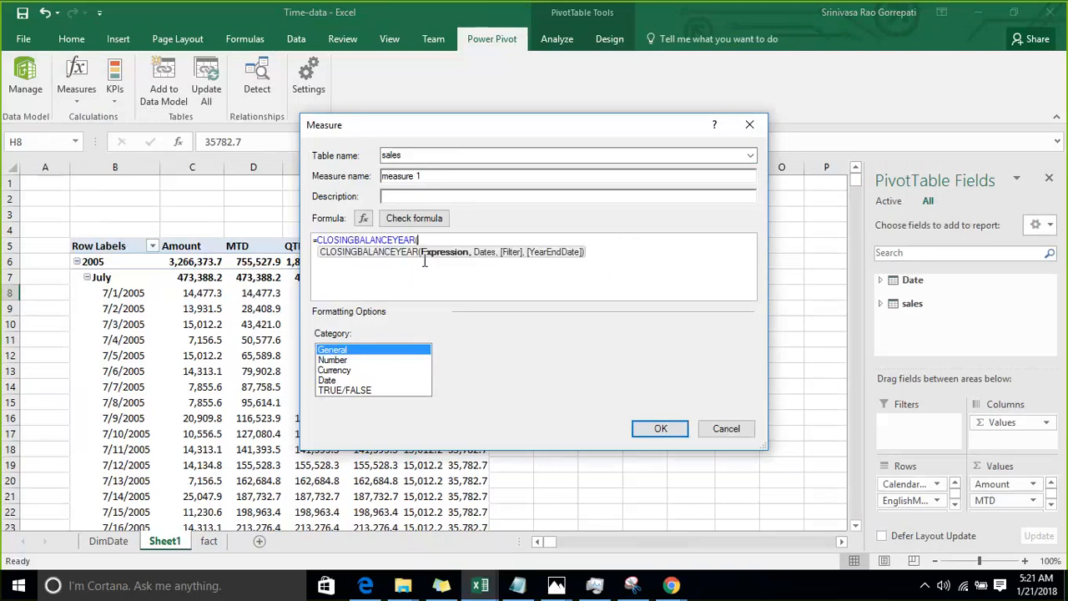
pyautogui.write('[amo')
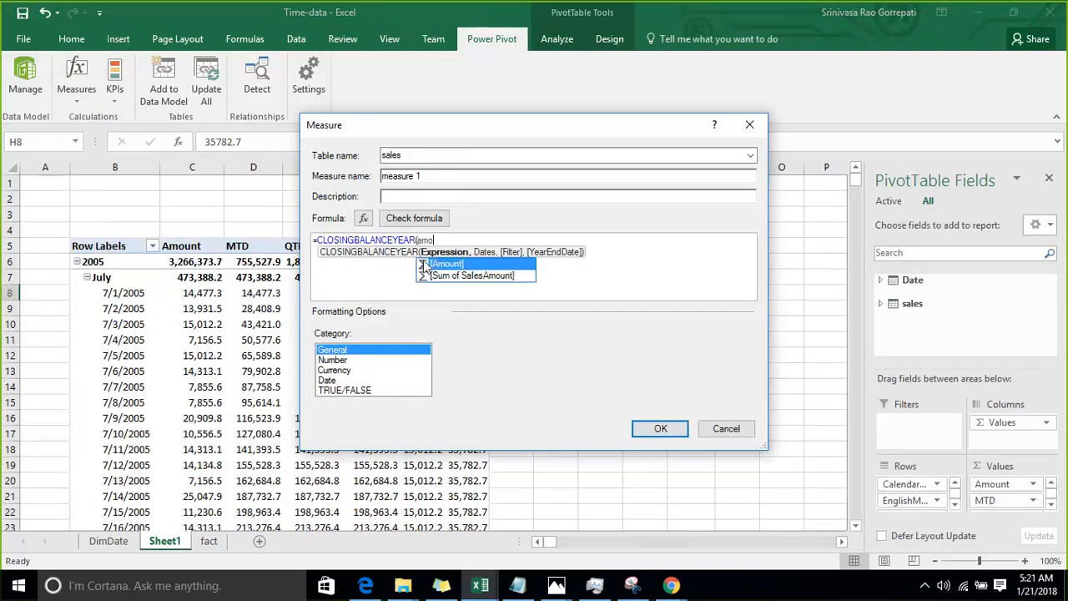
pyautogui.doubleClick(424, 260)
# Complete the CLOSINGBALANCEYEAR formula with 'Date'[FullDateAlternateKey] as the dates argument.
pyautogui.write(',dat')
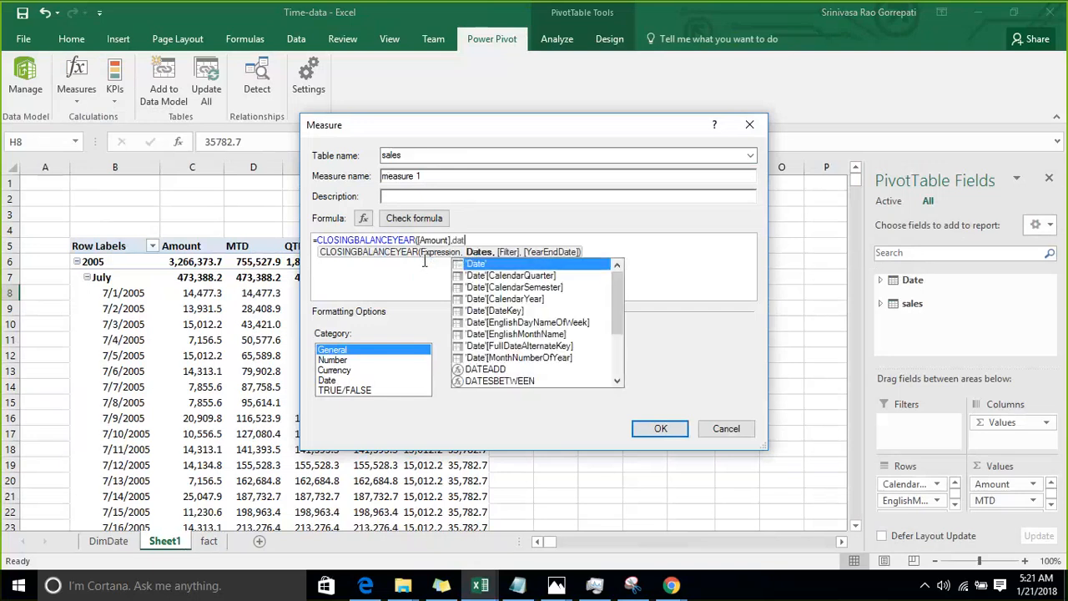
pyautogui.click(540, 347)
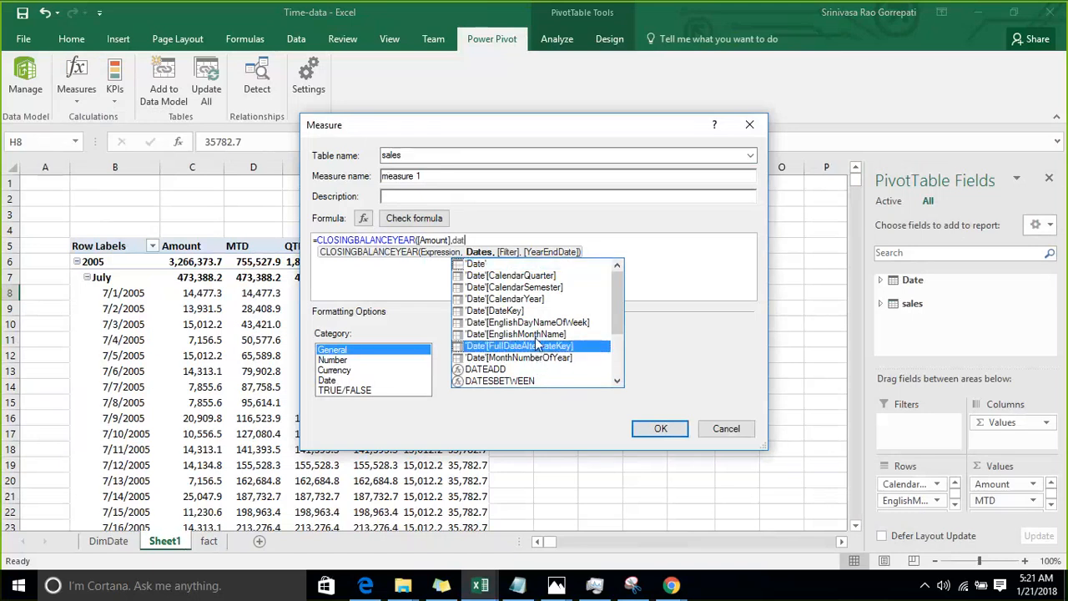
pyautogui.doubleClick(537, 344)
pyautogui.write(')')
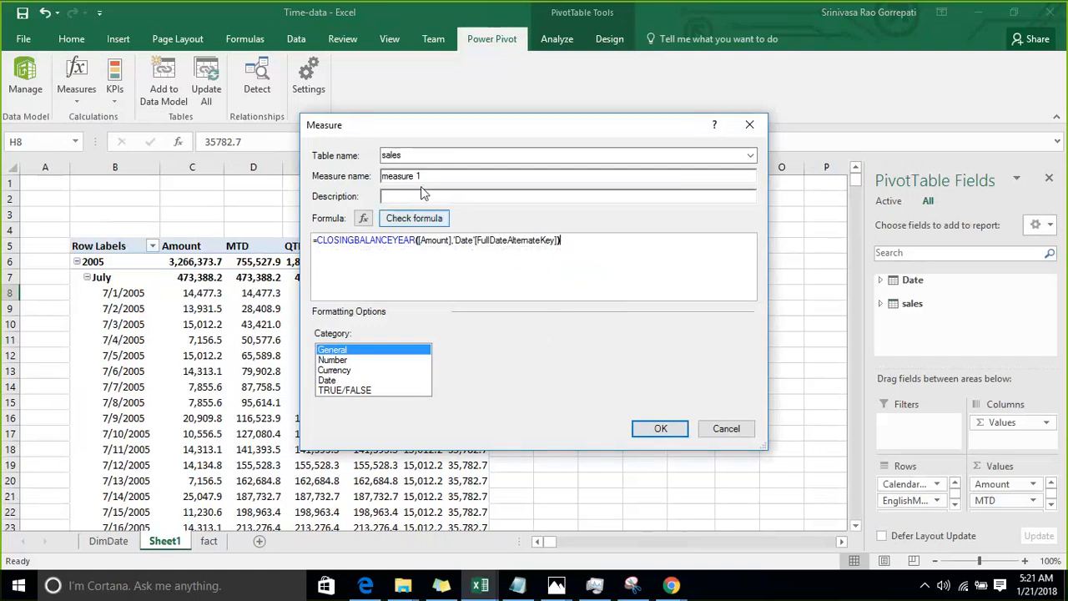
# Name the measure CBY, format it as a decimal number with 1 decimal place and a thousands separator, and save it.
pyautogui.moveTo(424, 176); pyautogui.dragTo(356, 175)
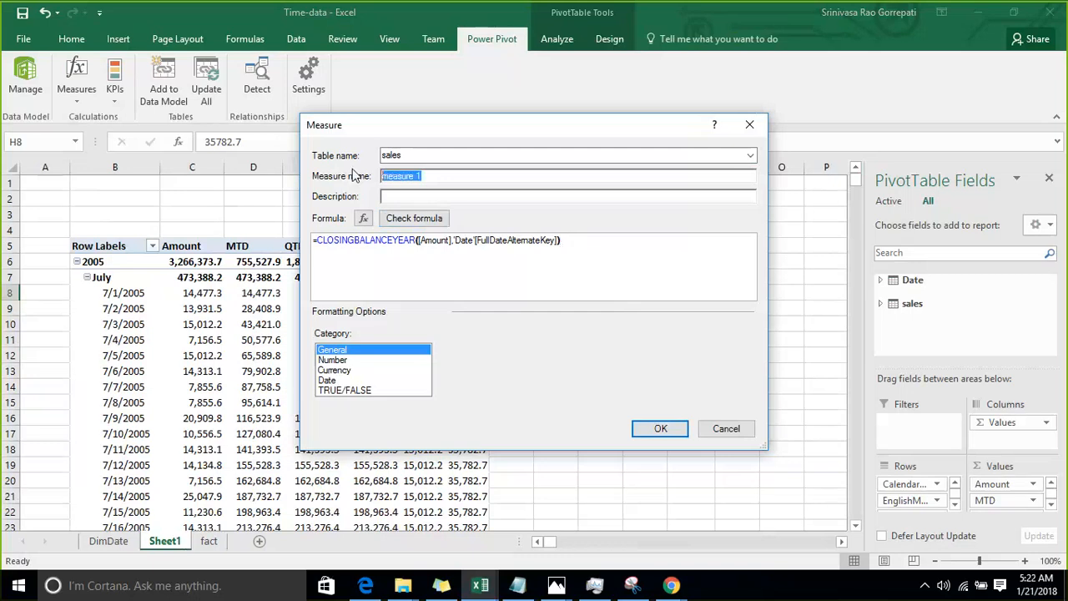
pyautogui.write('CBY')
pyautogui.click(354, 359)
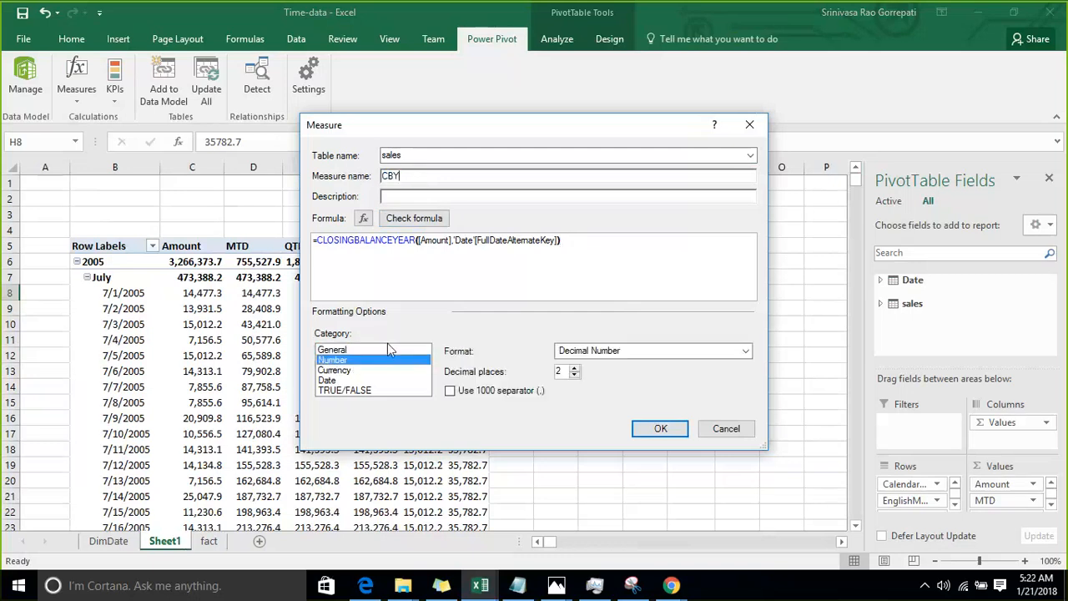
pyautogui.click(574, 374)
pyautogui.click(466, 393)
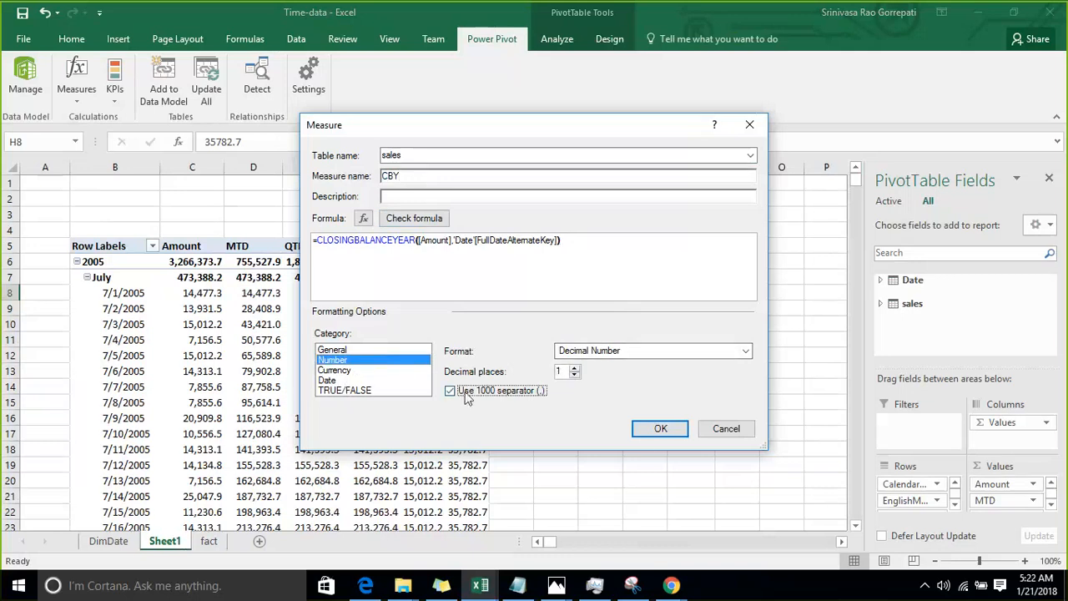
pyautogui.click(647, 429)
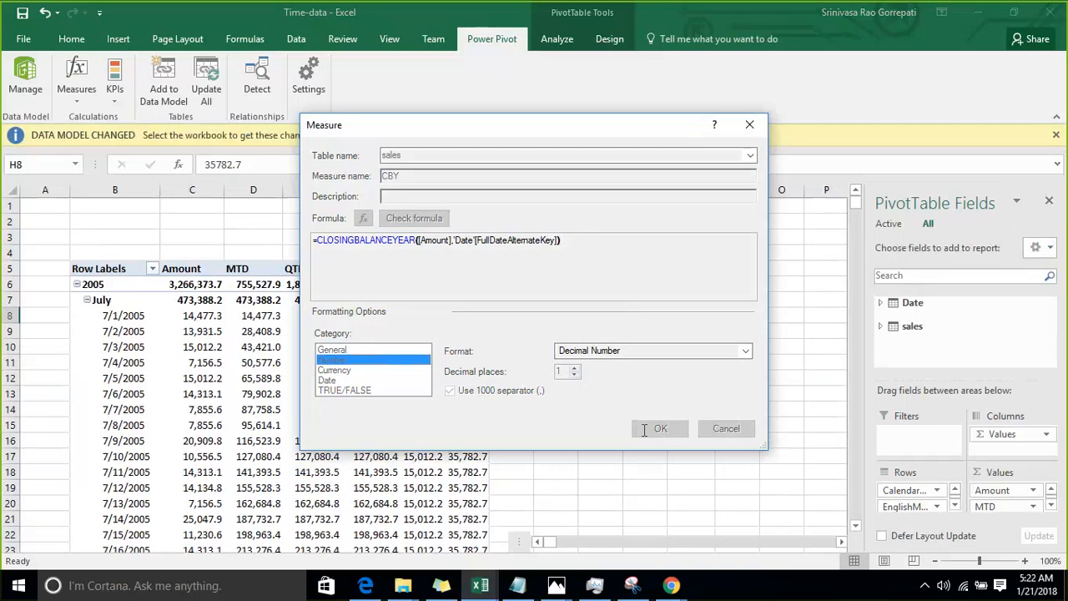
# Return to the Time-data workbook and look over the daily CBY values at the start of 2005.
pyautogui.hotkey('alt', 'Tab')
pyautogui.moveTo(483, 588)
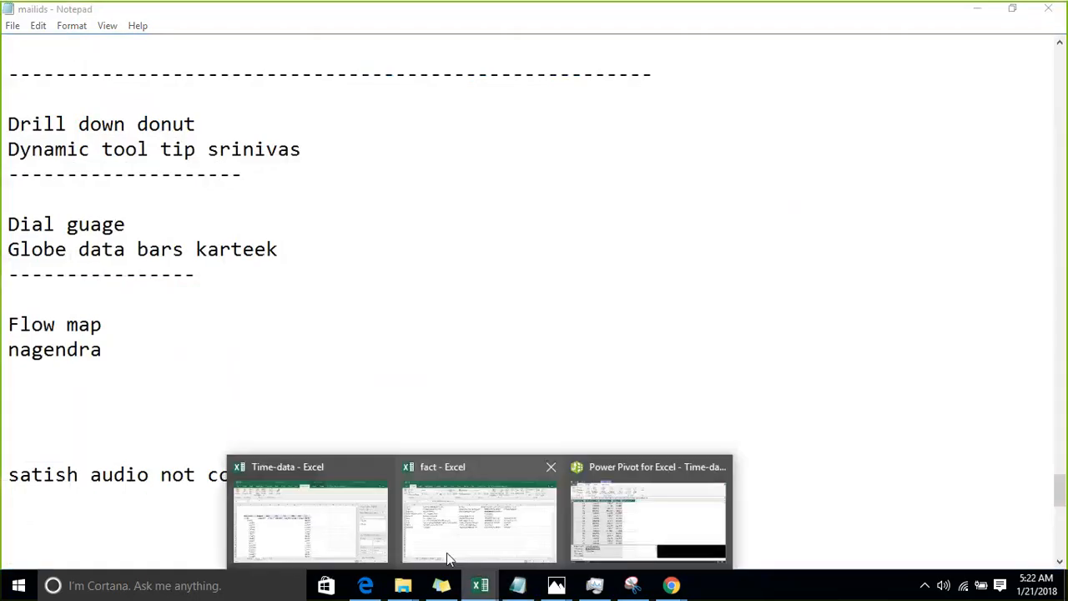
pyautogui.click(346, 532)
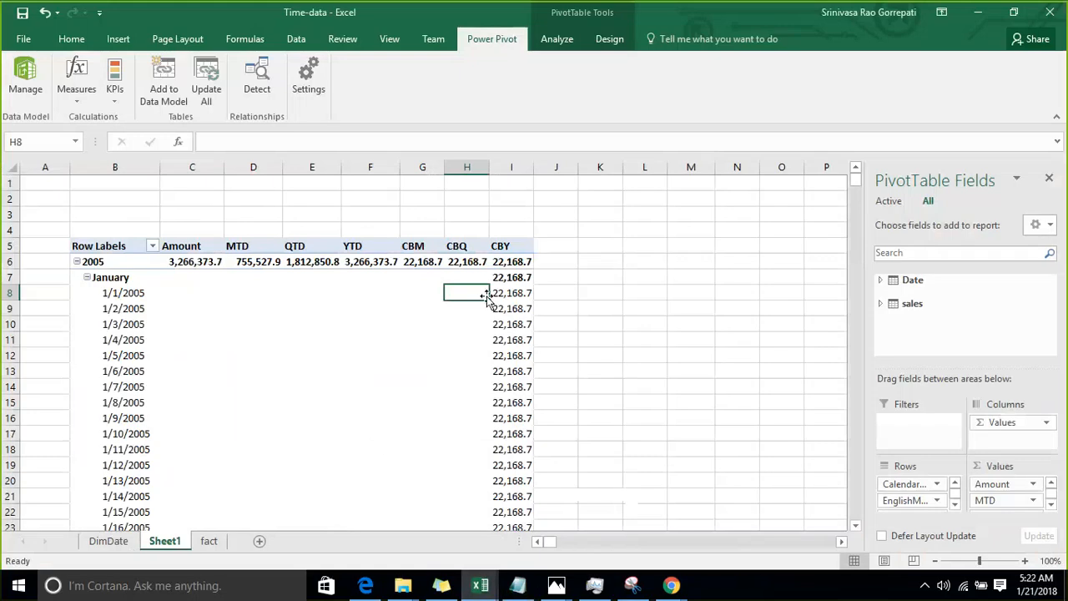
pyautogui.scroll(-5, 485, 295)
pyautogui.scroll(5, 477, 325)
# Collapse the months January through November 2005 in the pivot table to hide their daily rows.
pyautogui.click(88, 277)
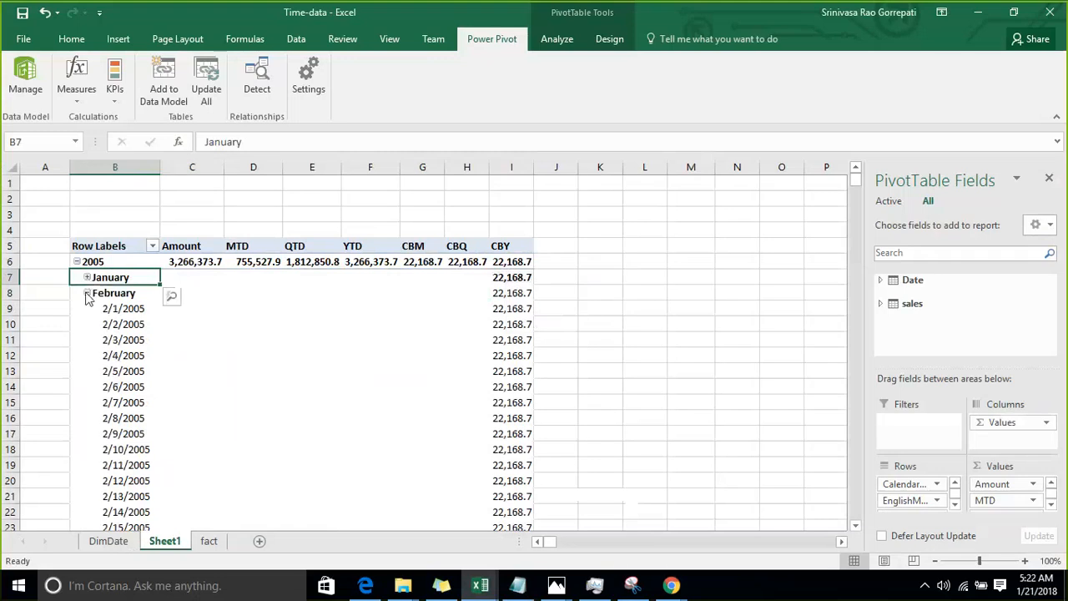
pyautogui.click(87, 293)
pyautogui.click(88, 309)
pyautogui.click(87, 325)
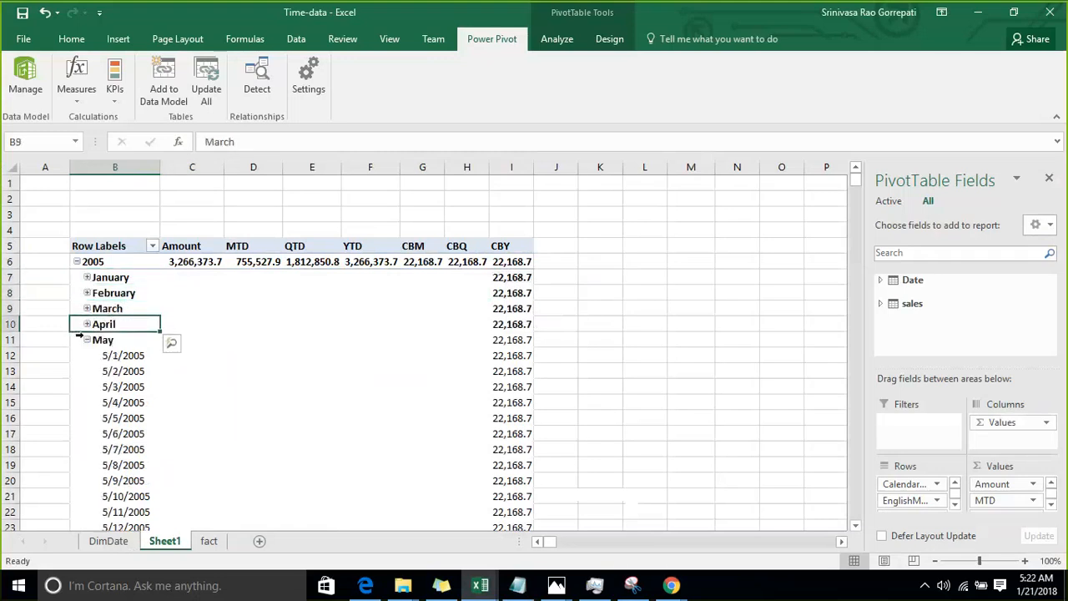
pyautogui.click(87, 340)
pyautogui.click(86, 356)
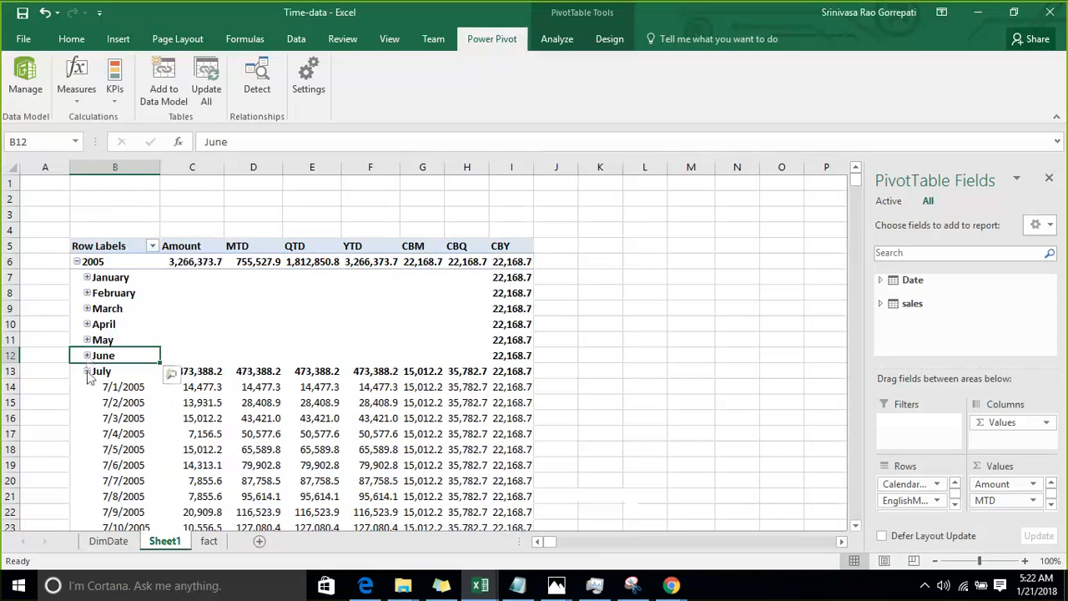
pyautogui.click(87, 372)
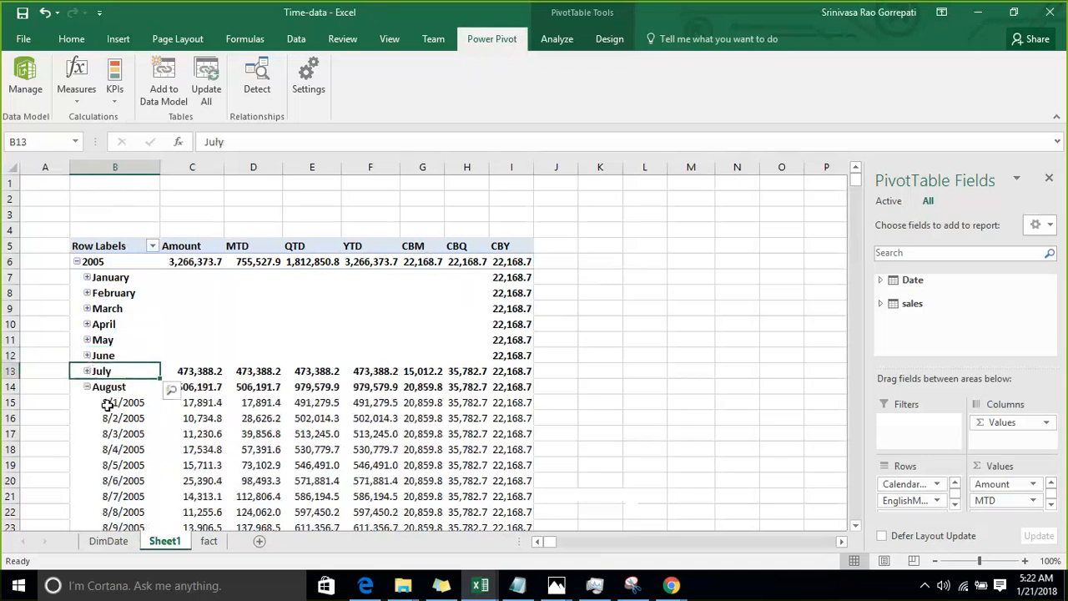
pyautogui.click(87, 388)
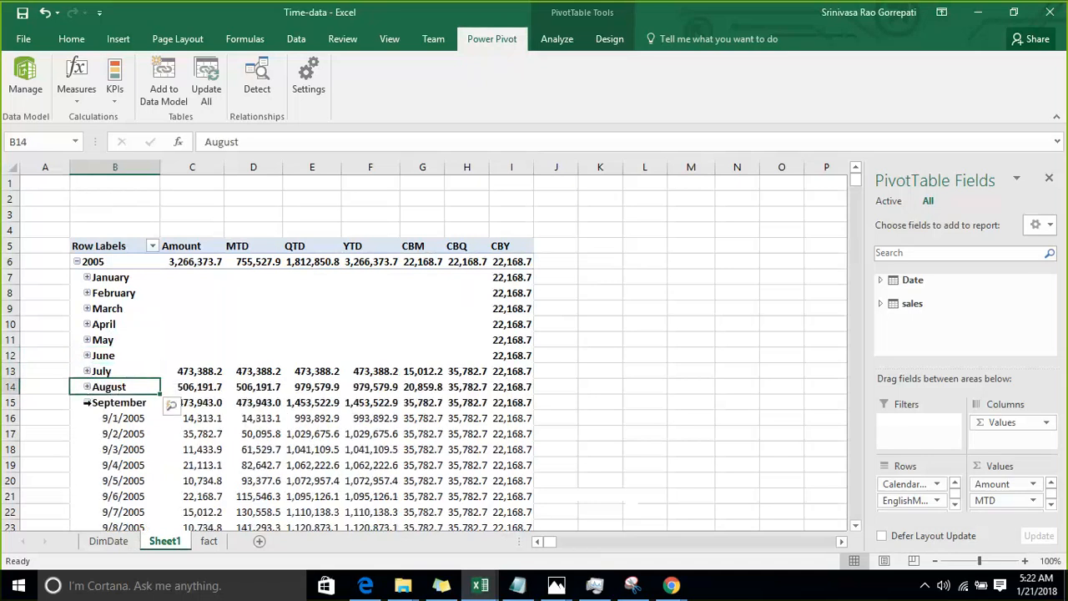
pyautogui.click(87, 403)
pyautogui.click(87, 403)
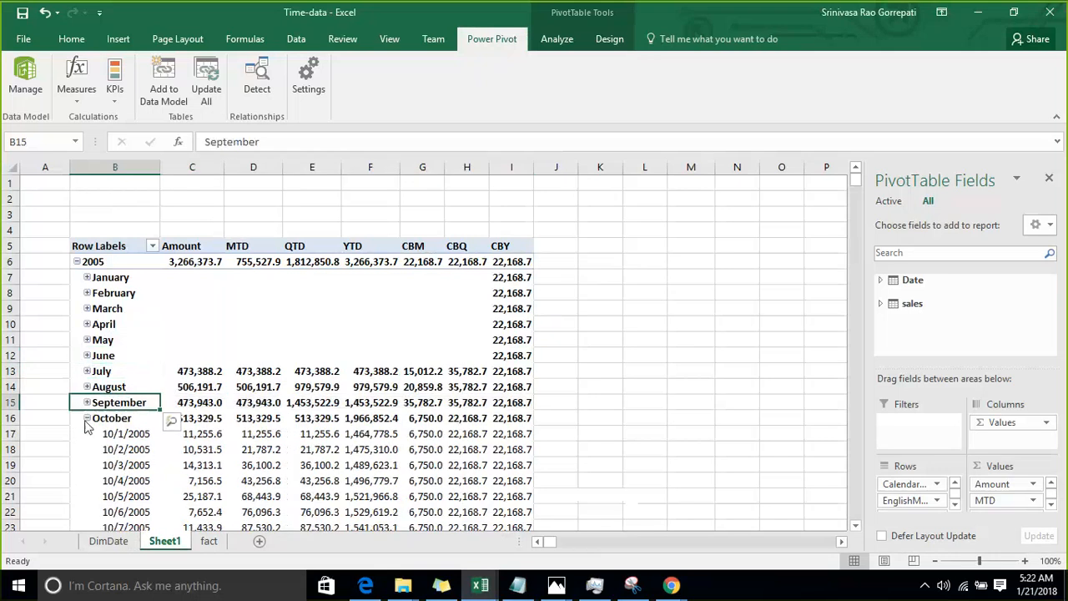
pyautogui.click(87, 419)
pyautogui.click(88, 439)
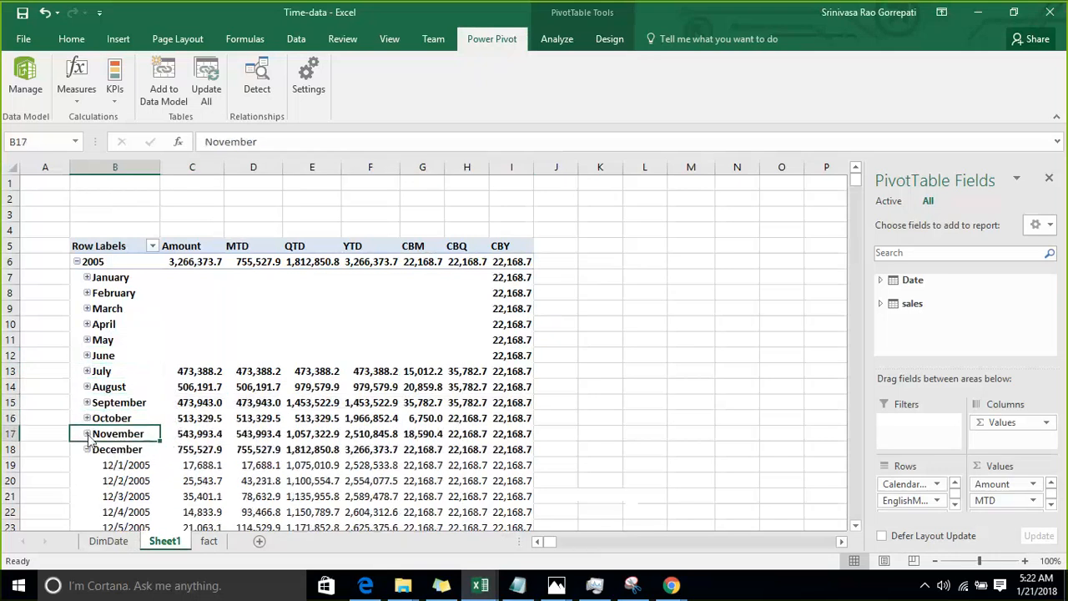
# Compare the 12/31/2005 amount with the CBY values shown for every month and day of 2005.
pyautogui.scroll(-13, 143, 367)
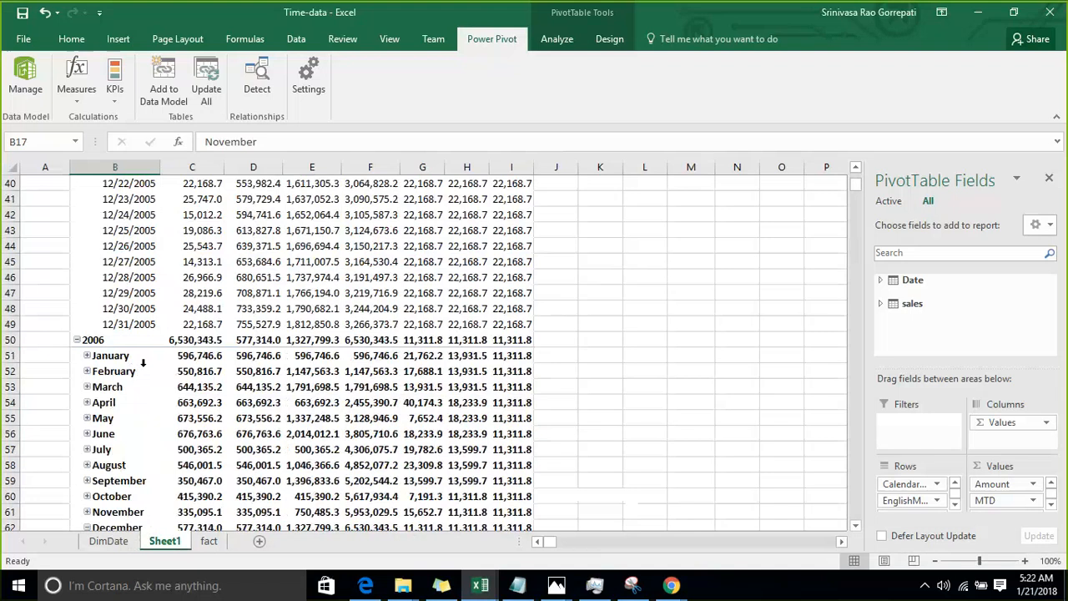
pyautogui.click(207, 325)
pyautogui.scroll(6, 505, 333)
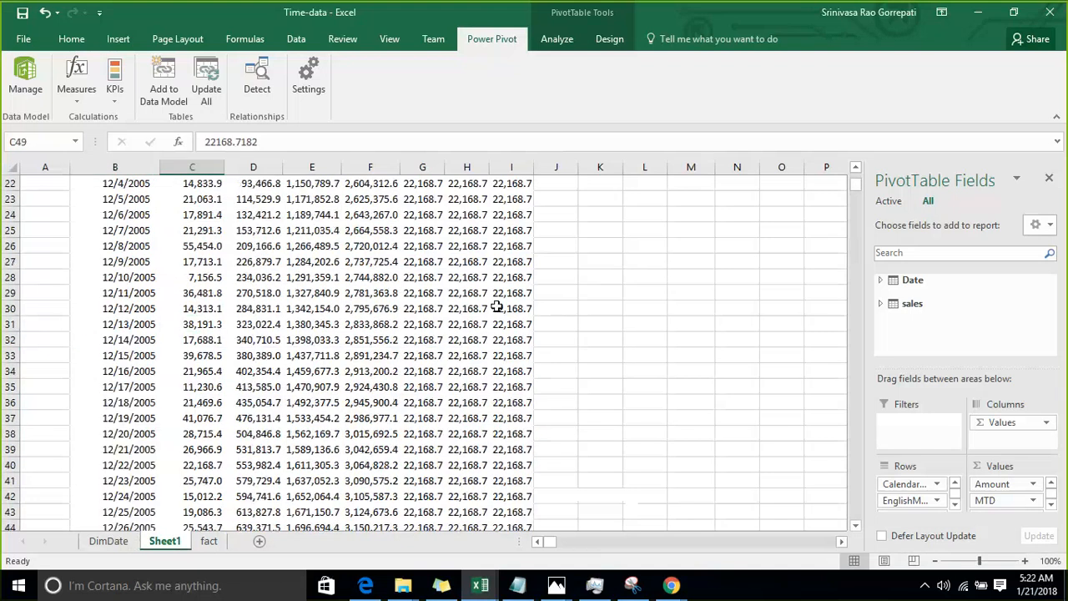
pyautogui.scroll(7, 496, 307)
pyautogui.scroll(-2, 74, 301)
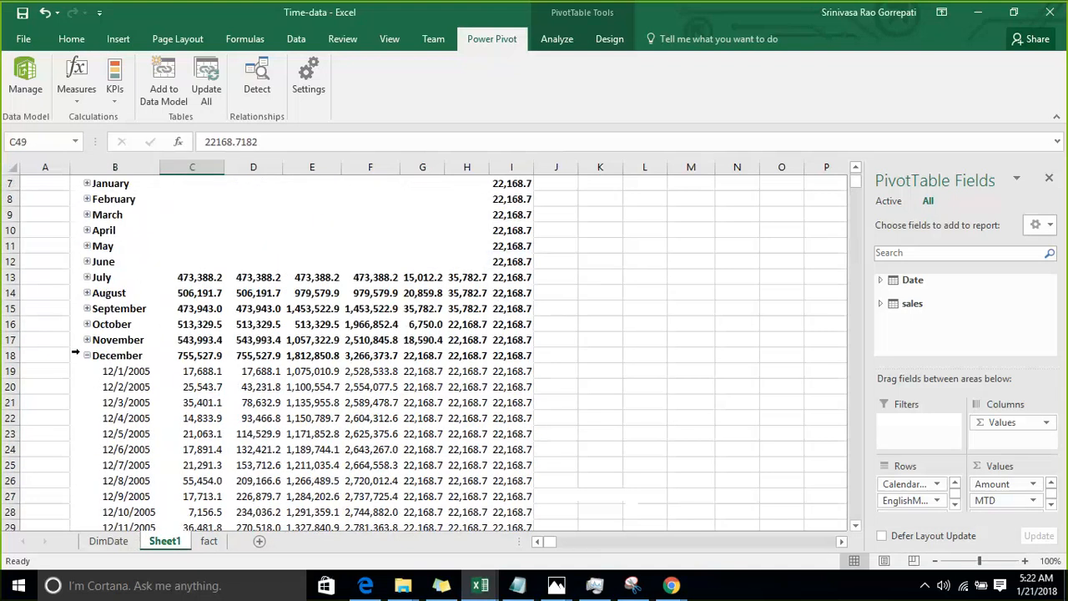
# Collapse December 2005 so the pivot table lists that year by month only.
pyautogui.click(88, 360)
pyautogui.click(87, 356)
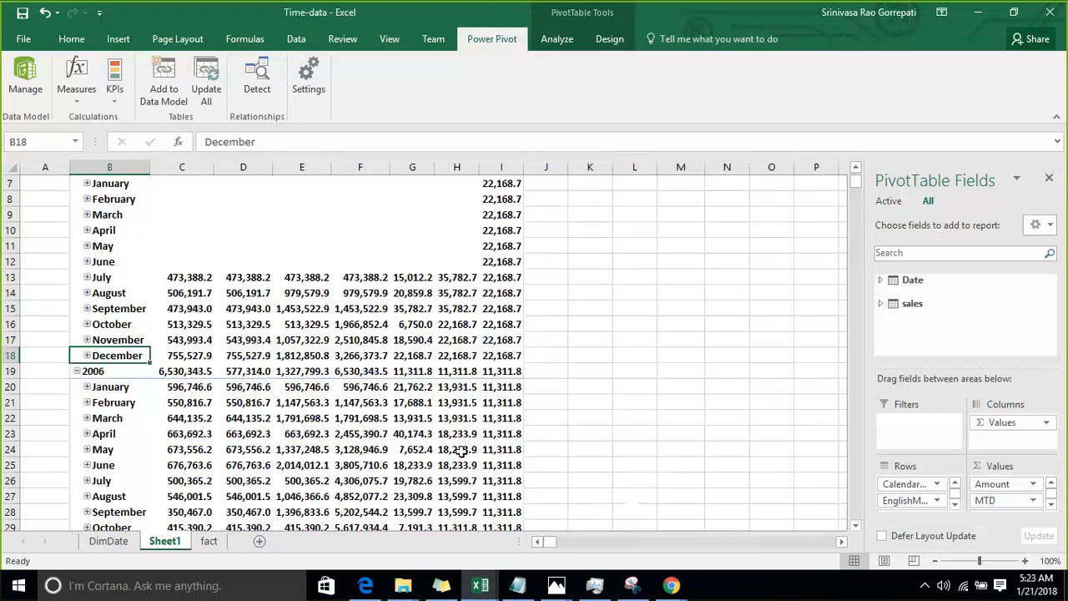
pyautogui.scroll(2, 458, 448)
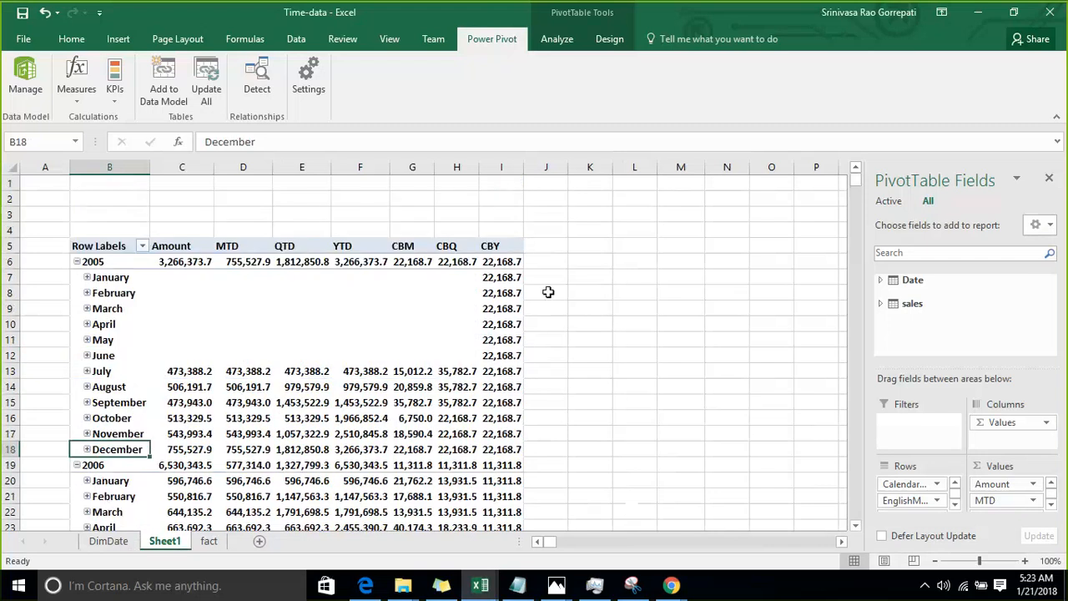
# Remove the CBM, CBQ and CBY measures of the sales table from the pivot table.
pyautogui.click(493, 247)
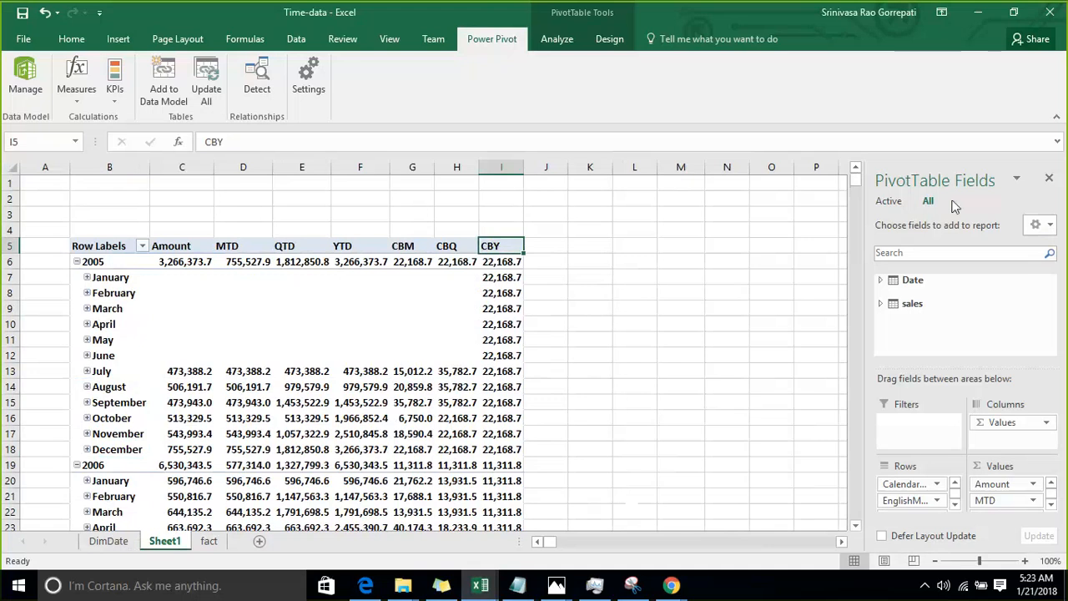
pyautogui.click(928, 580)
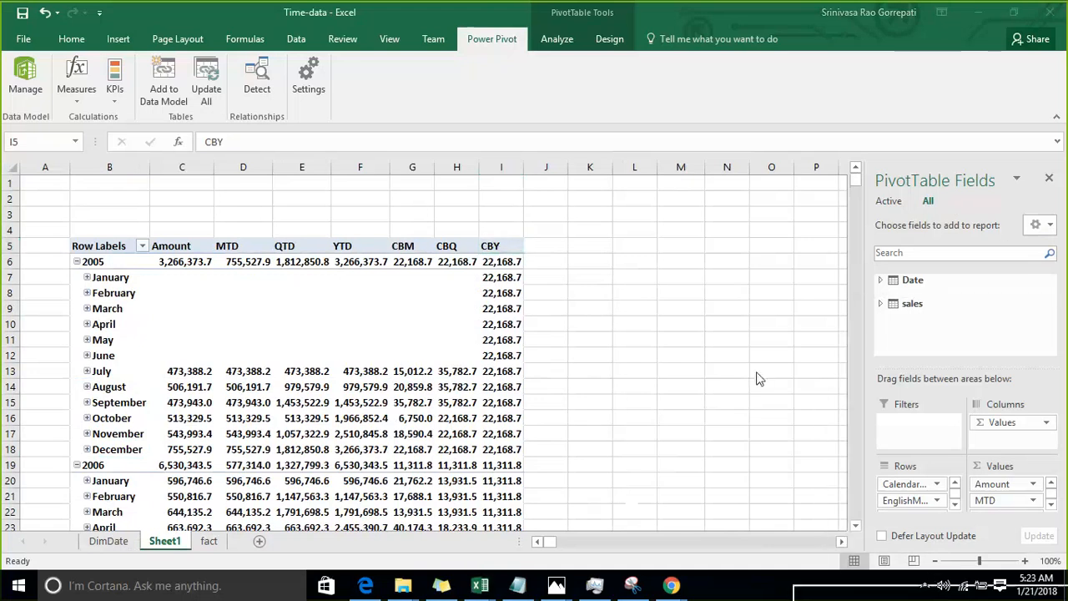
pyautogui.click(883, 302)
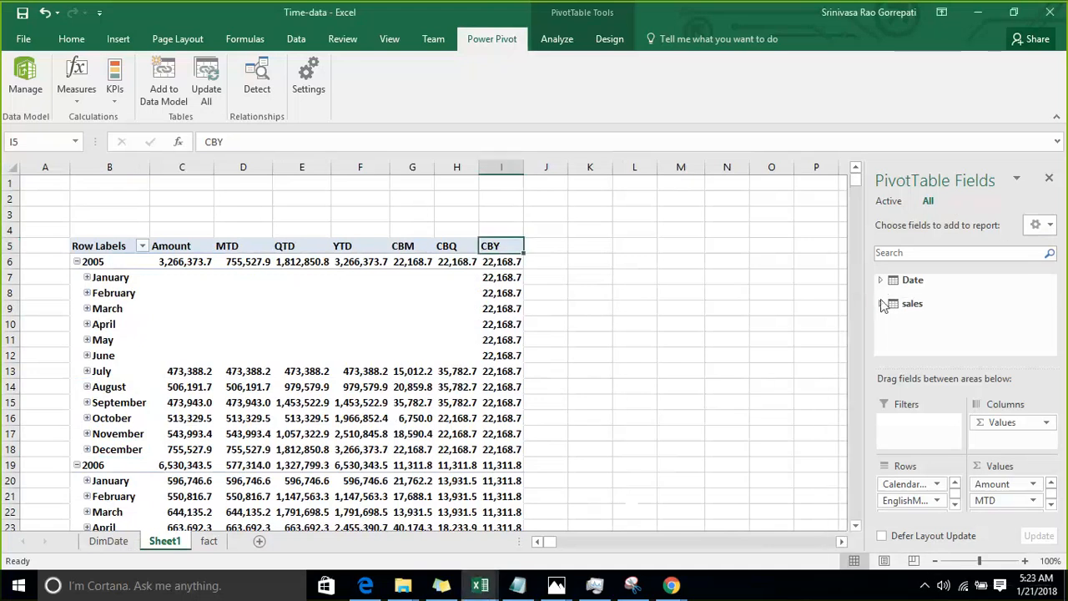
pyautogui.click(882, 303)
pyautogui.scroll(-10, 906, 321)
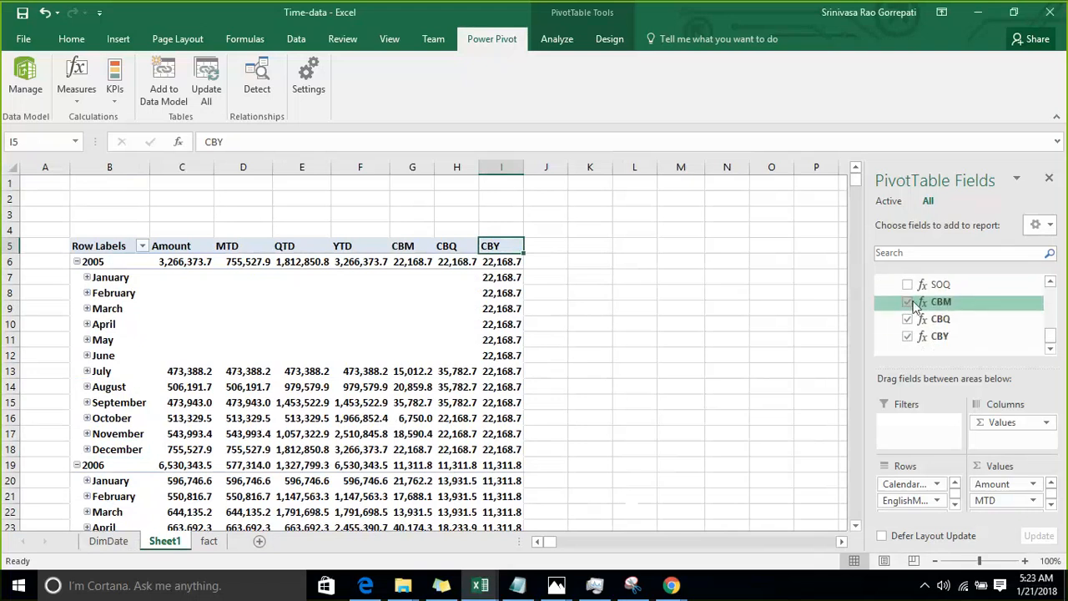
pyautogui.click(908, 301)
pyautogui.click(907, 319)
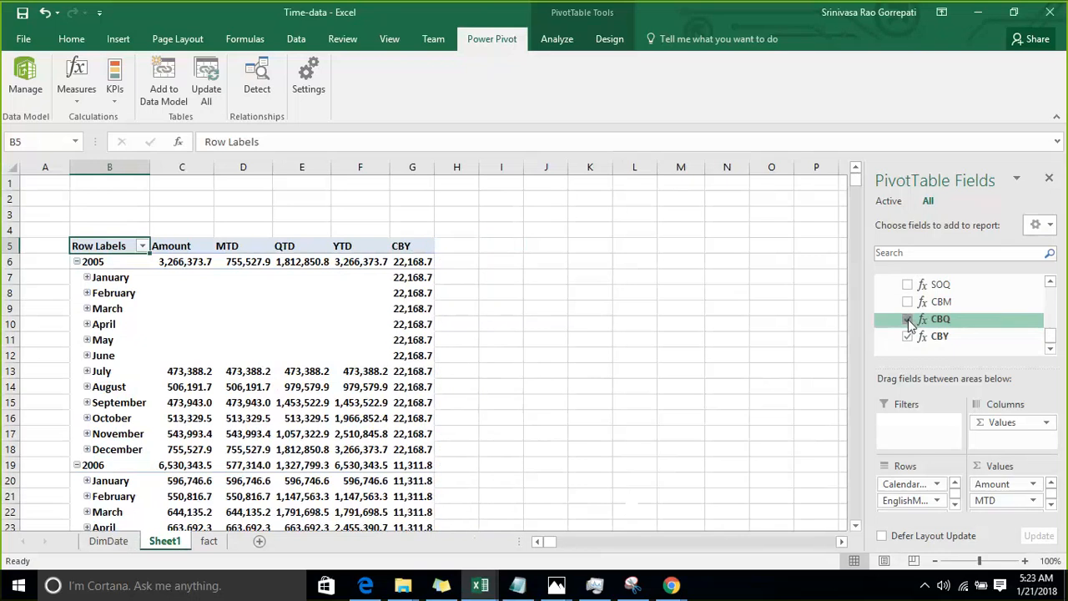
pyautogui.click(908, 335)
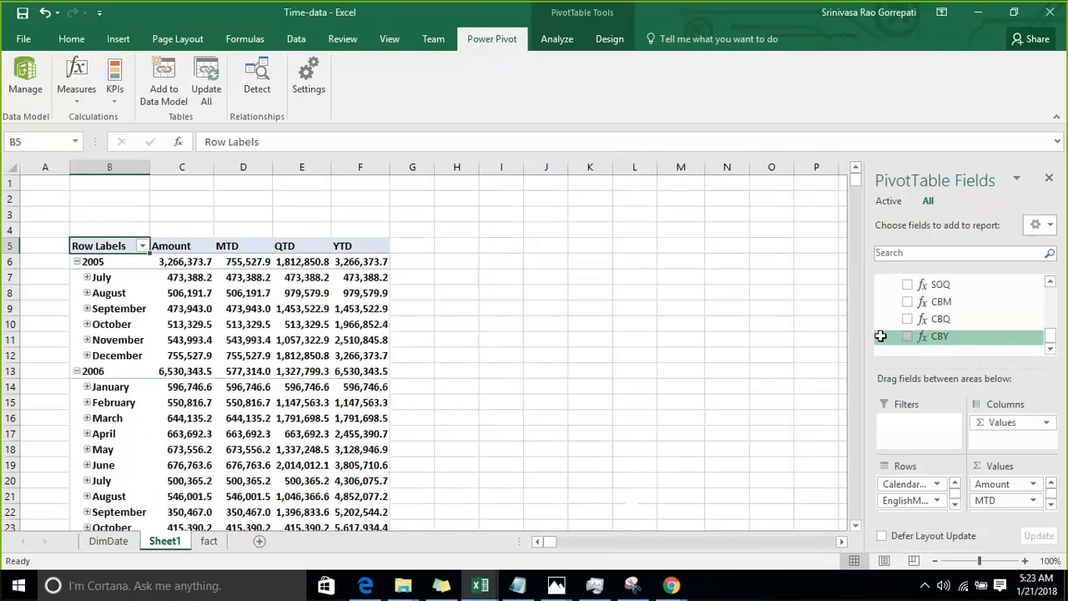
# Start a new measure in the sales table and name it OBM.
pyautogui.click(173, 308)
pyautogui.click(76, 102)
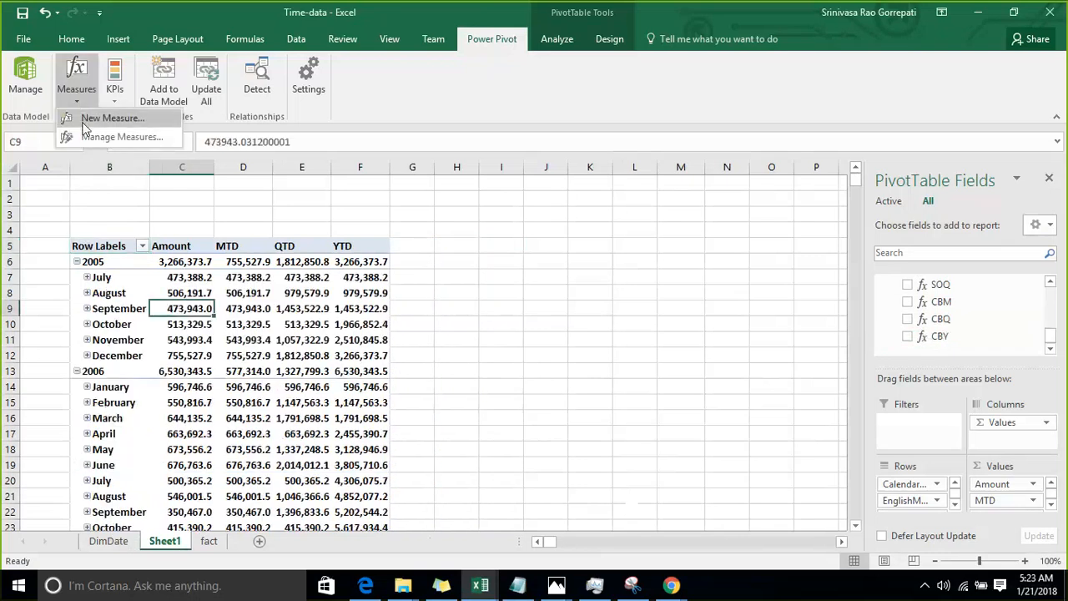
pyautogui.click(87, 119)
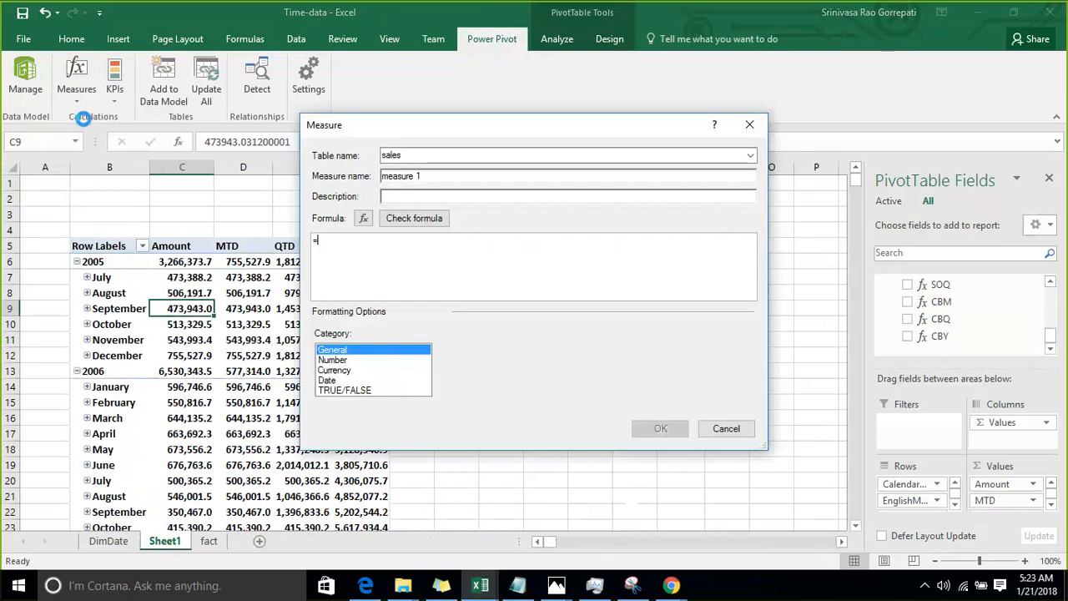
pyautogui.click(423, 177)
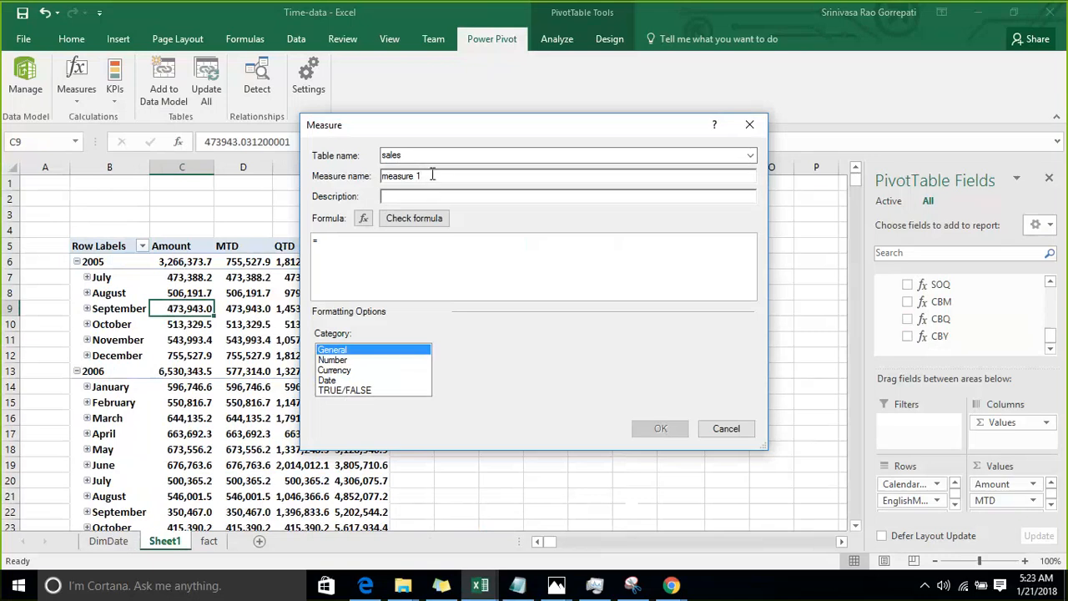
pyautogui.moveTo(432, 175); pyautogui.dragTo(382, 177)
pyautogui.write('OBM')
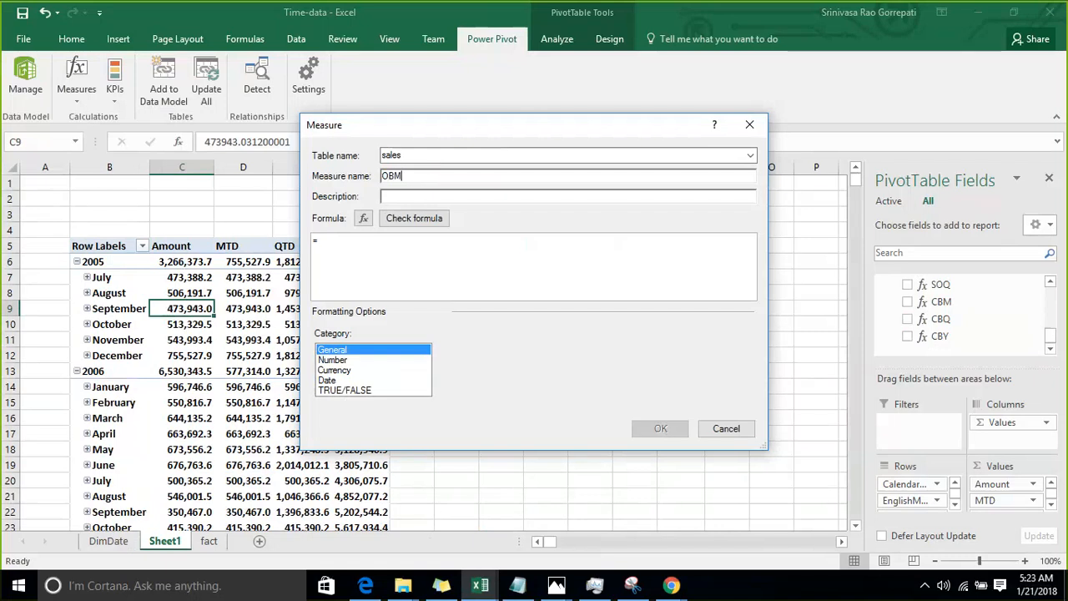
# Enter the OBM formula as OPENINGBALANCEMONTH with [Amount] as the expression and 'Date'[FullDateAlternateKey] as the dates argument.
pyautogui.click(368, 248)
pyautogui.write('OPENINGBALANCEMONTH(')
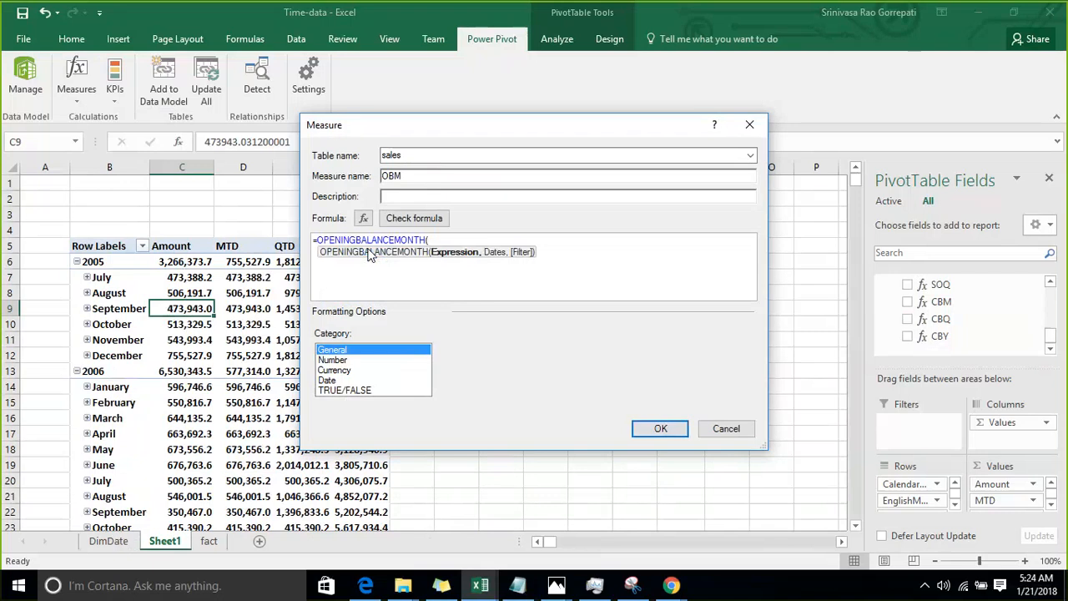
pyautogui.write('amo')
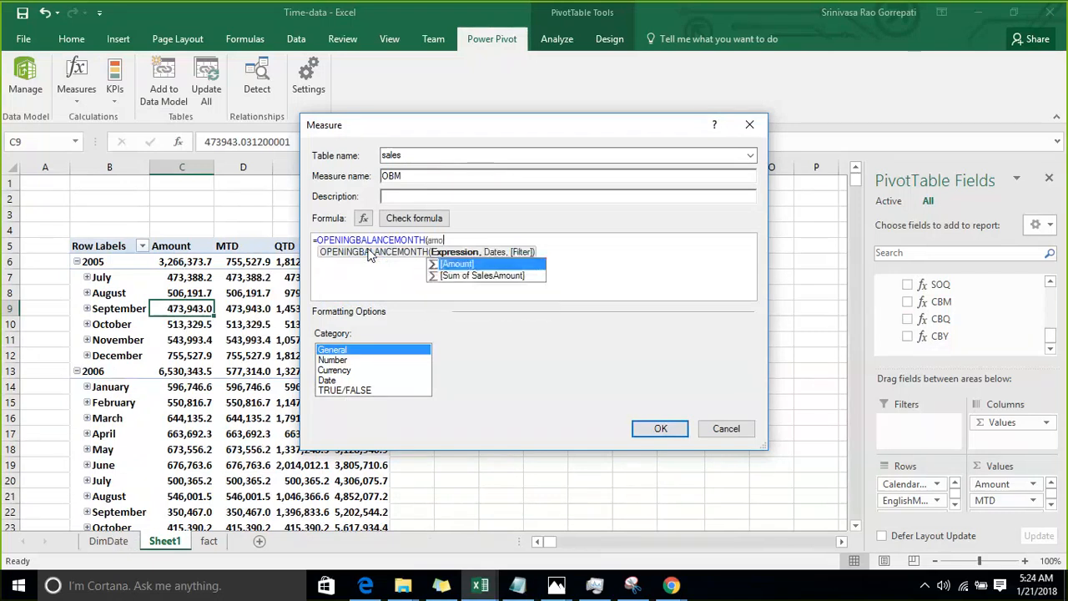
pyautogui.press('Tab')
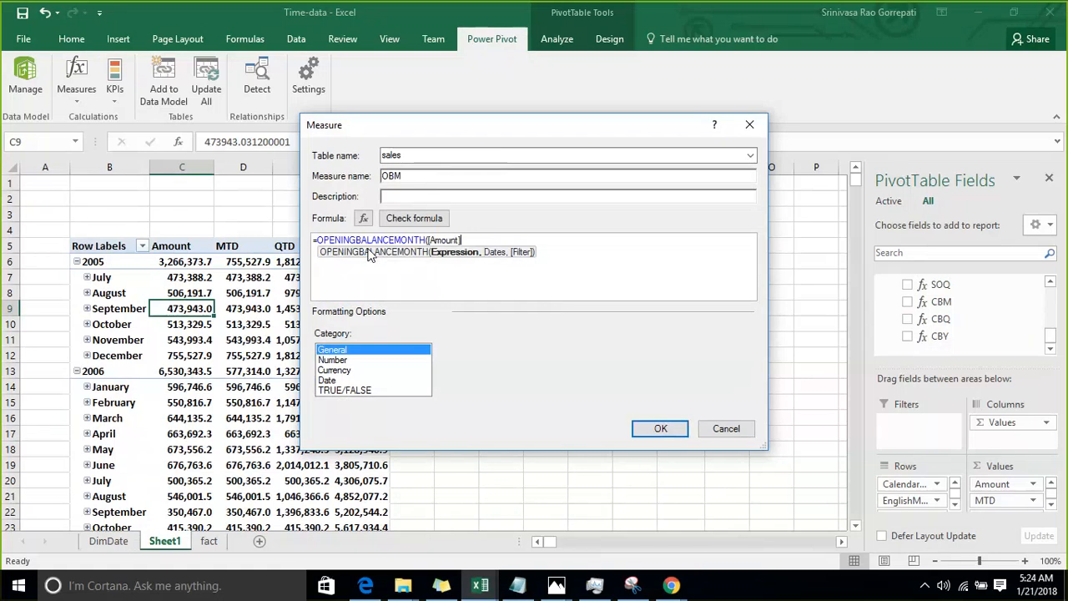
pyautogui.write(',fu')
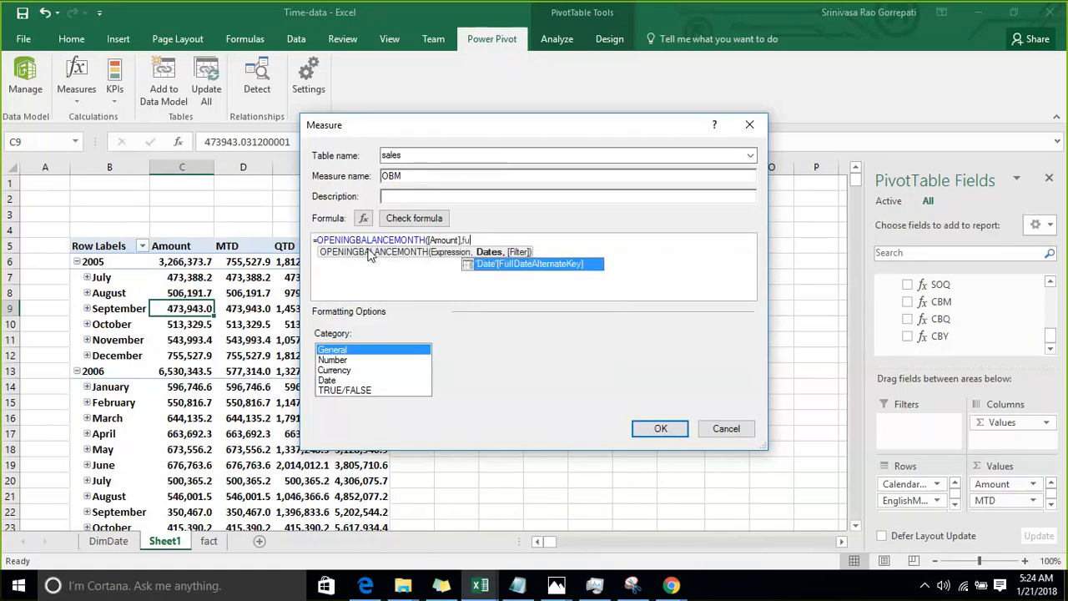
pyautogui.press('Tab')
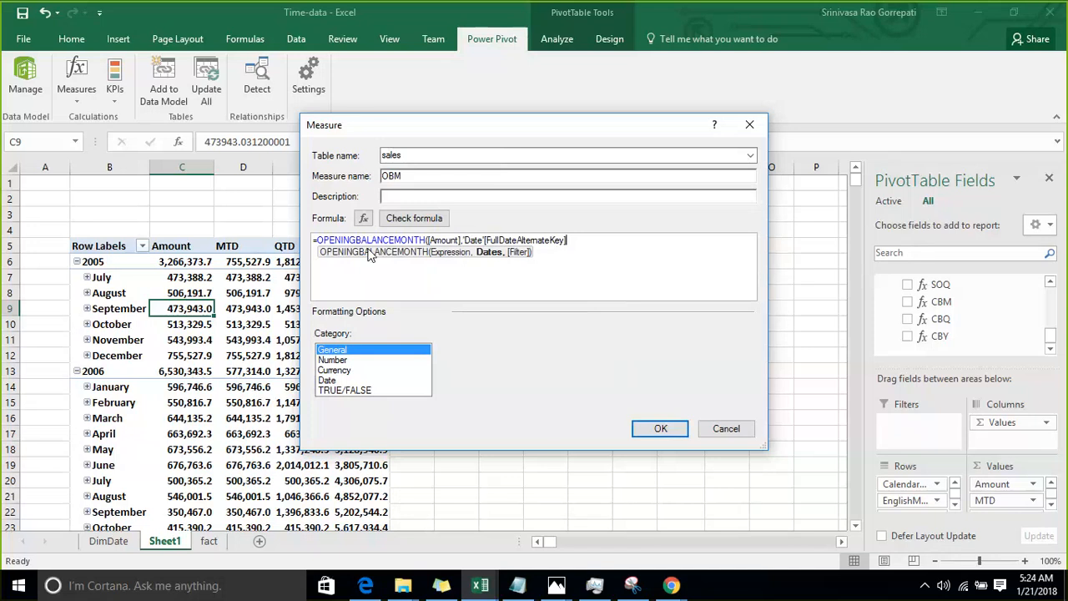
pyautogui.write(')')
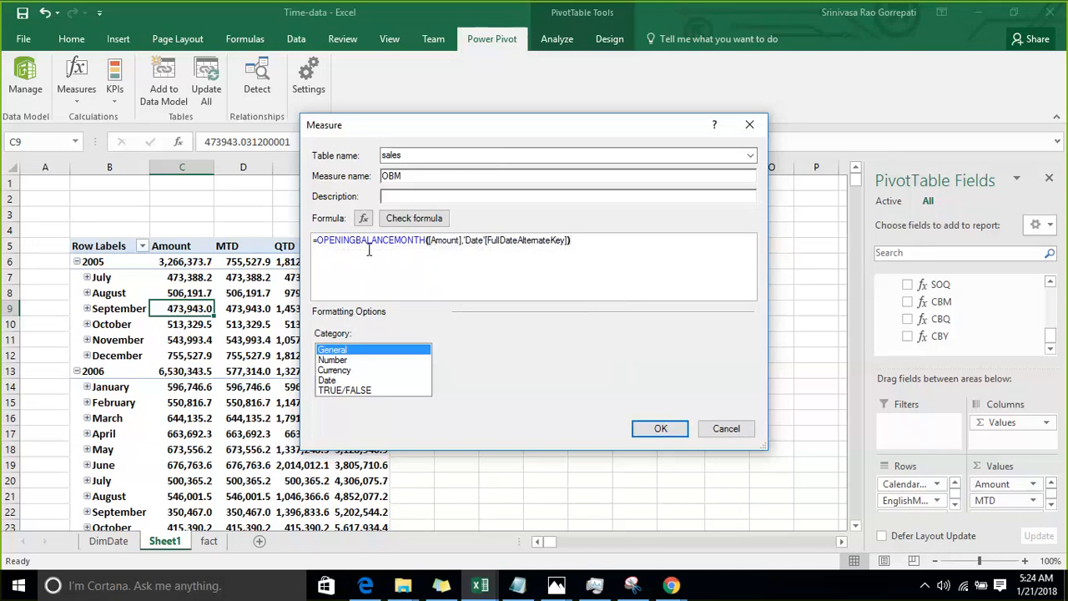
# Format the OBM measure as a decimal number with 1 decimal place and a thousands separator, and save it.
pyautogui.click(351, 360)
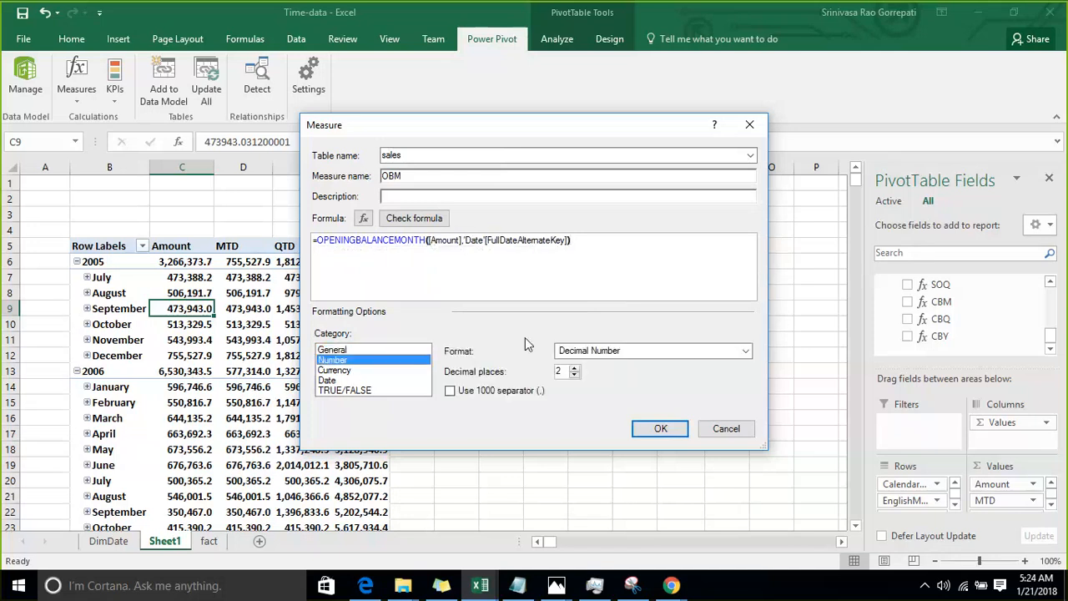
pyautogui.click(574, 374)
pyautogui.click(492, 390)
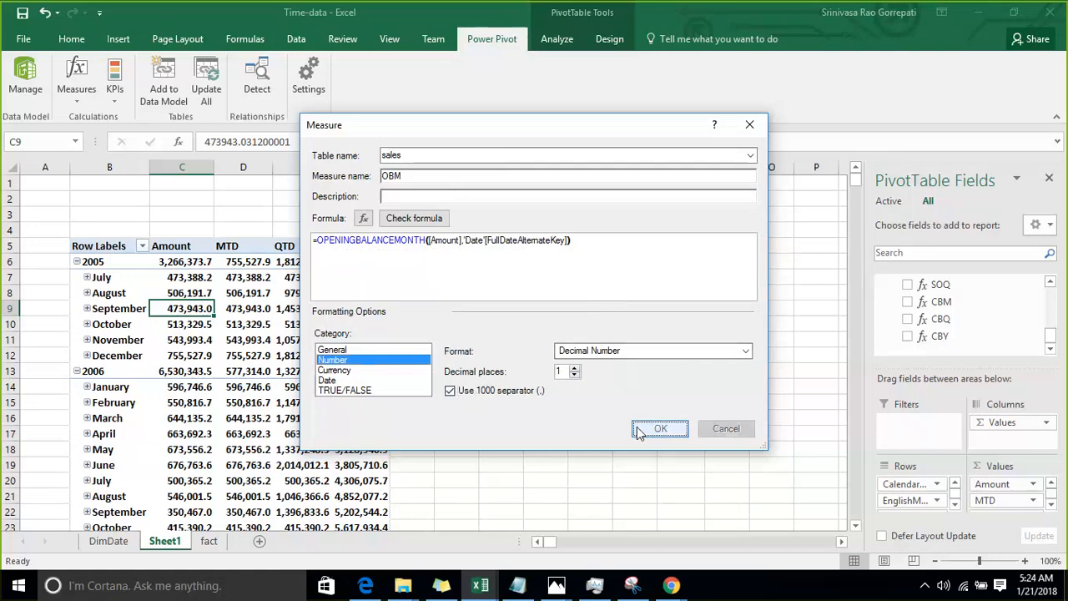
pyautogui.click(660, 429)
# Switch back to the Time-data workbook to view the OBM column in the pivot table.
pyautogui.hotkey('alt', 'Tab')
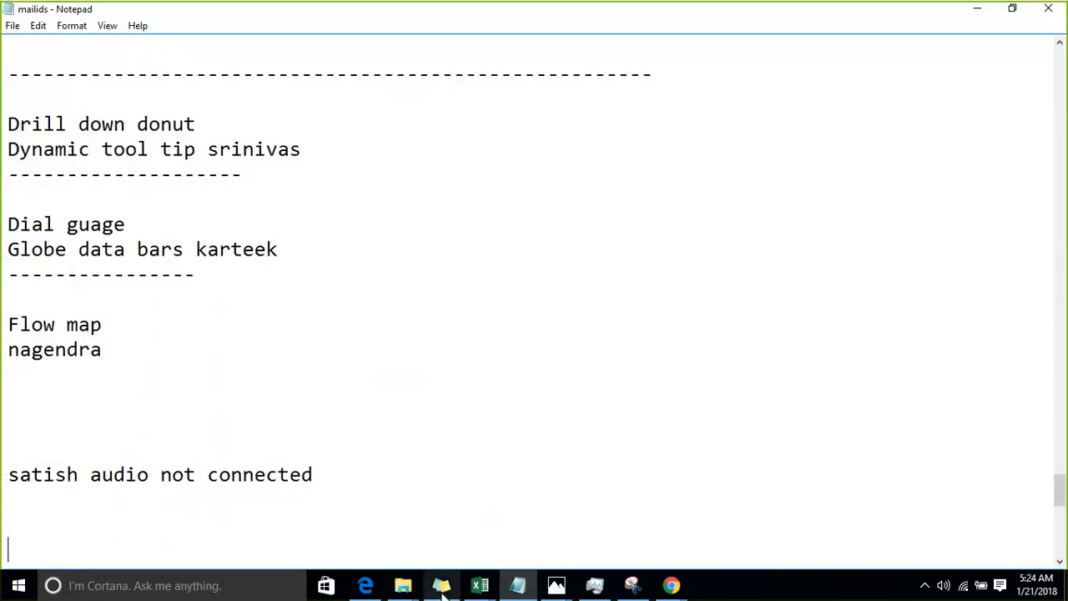
pyautogui.click(480, 585)
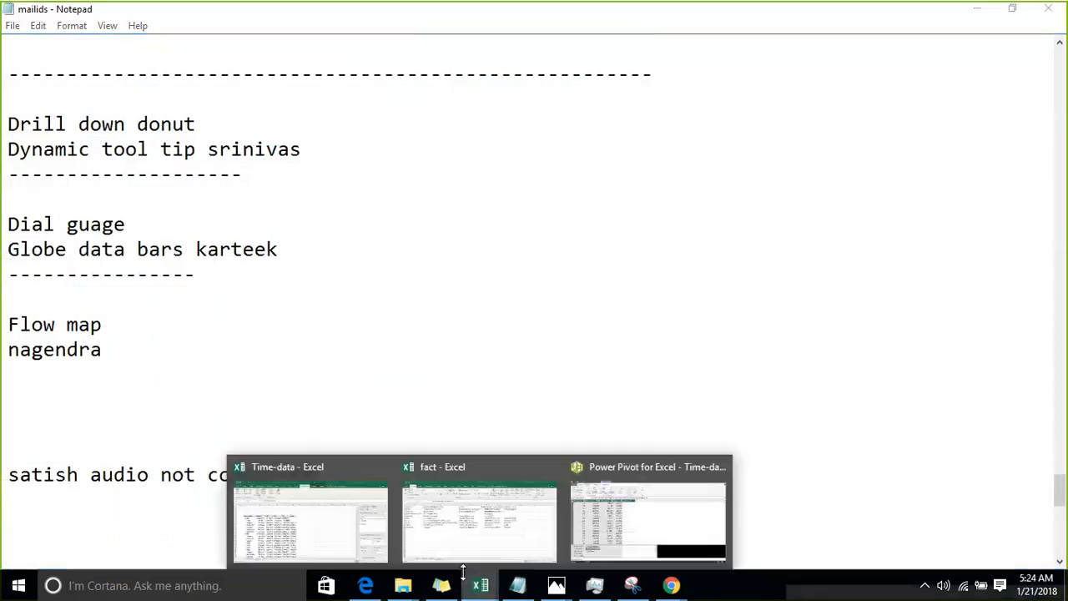
pyautogui.click(311, 535)
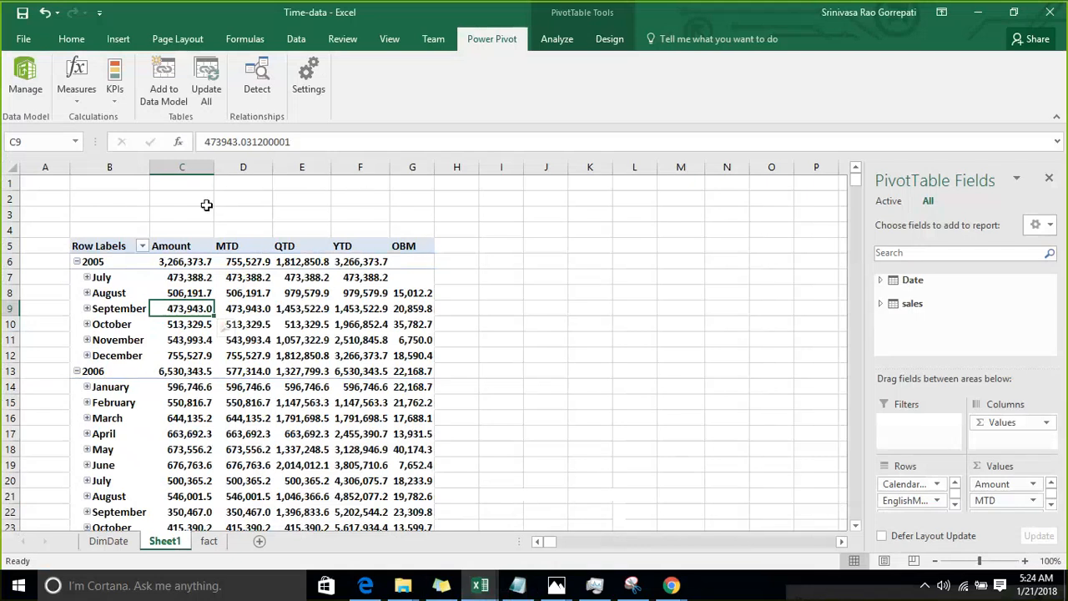
# Start a new measure in the sales table and name it OBQ.
pyautogui.click(76, 90)
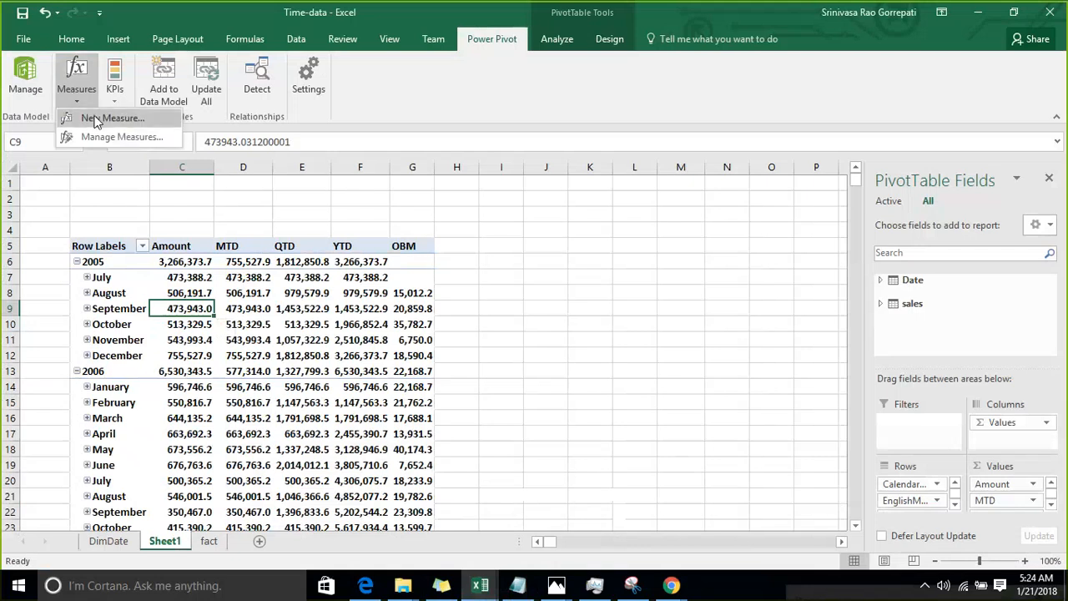
pyautogui.click(94, 115)
pyautogui.moveTo(446, 177); pyautogui.dragTo(353, 176)
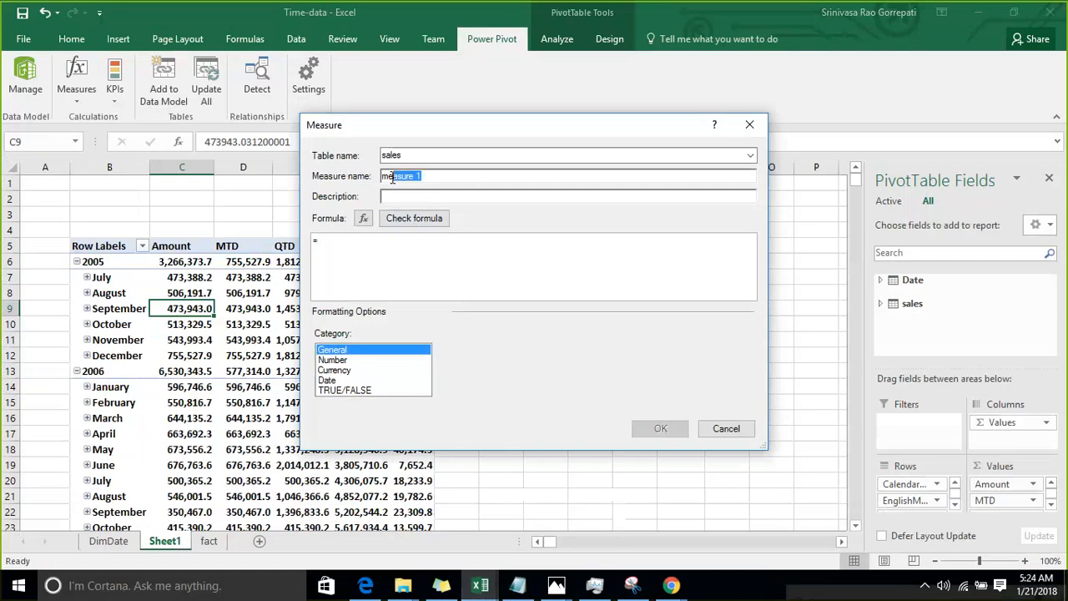
pyautogui.write('OBQ')
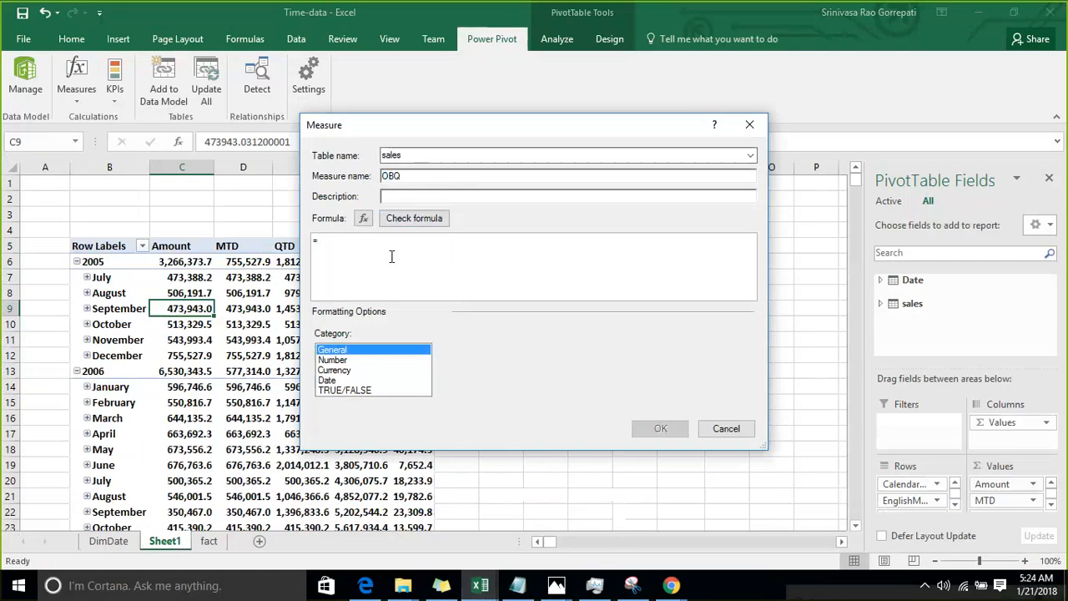
# Enter the OBQ formula as OPENINGBALANCEQUARTER with [Amount] as the expression and 'Date'[FullDateAlternateKey] as the dates argument.
pyautogui.write('Open')
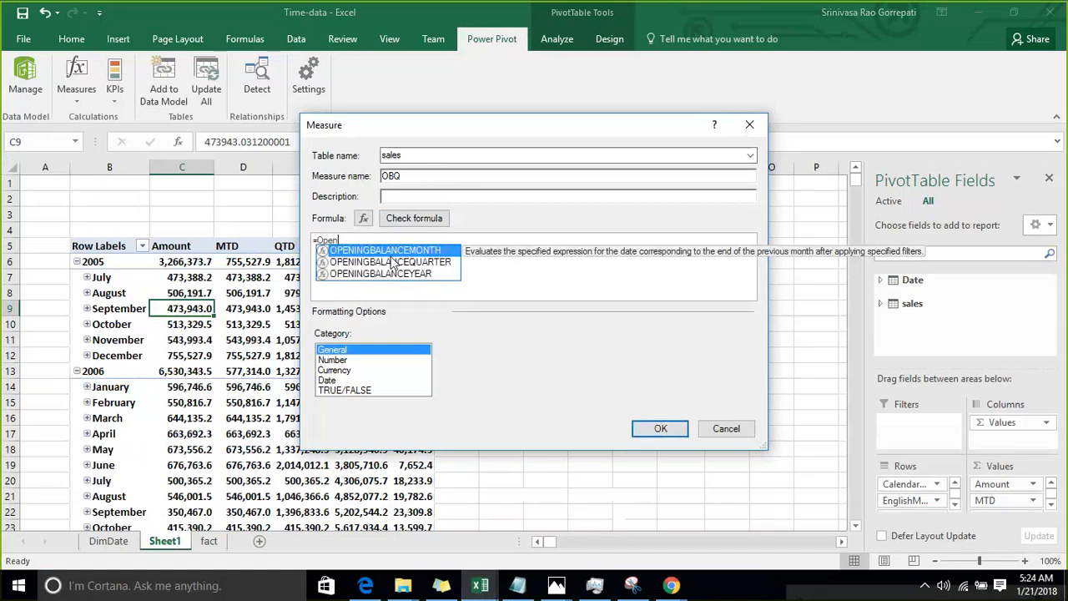
pyautogui.doubleClick(392, 262)
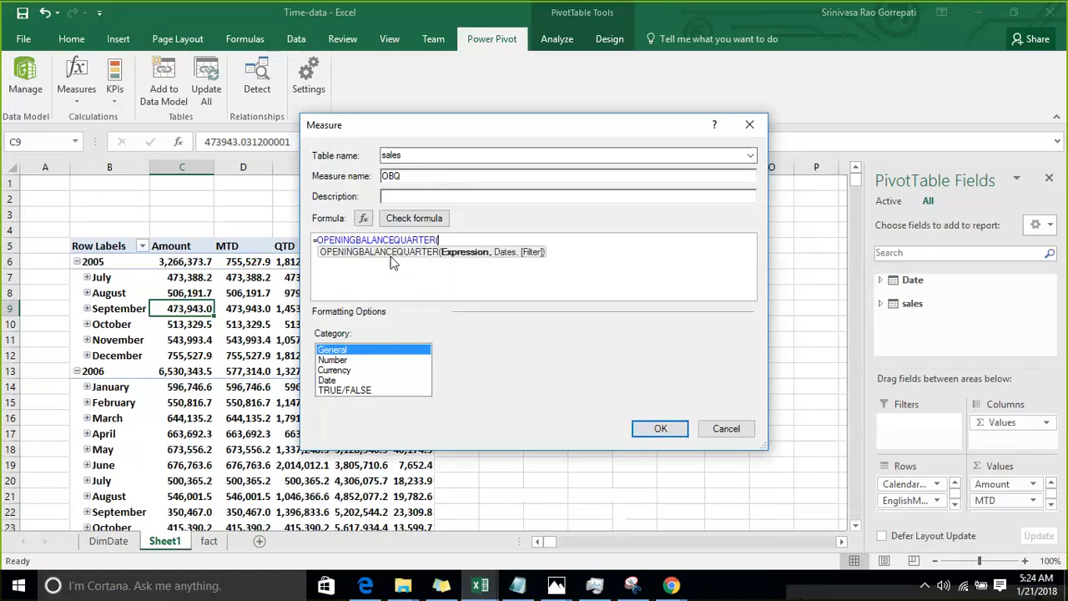
pyautogui.write('amo')
pyautogui.press('Tab')
pyautogui.write(',fu')
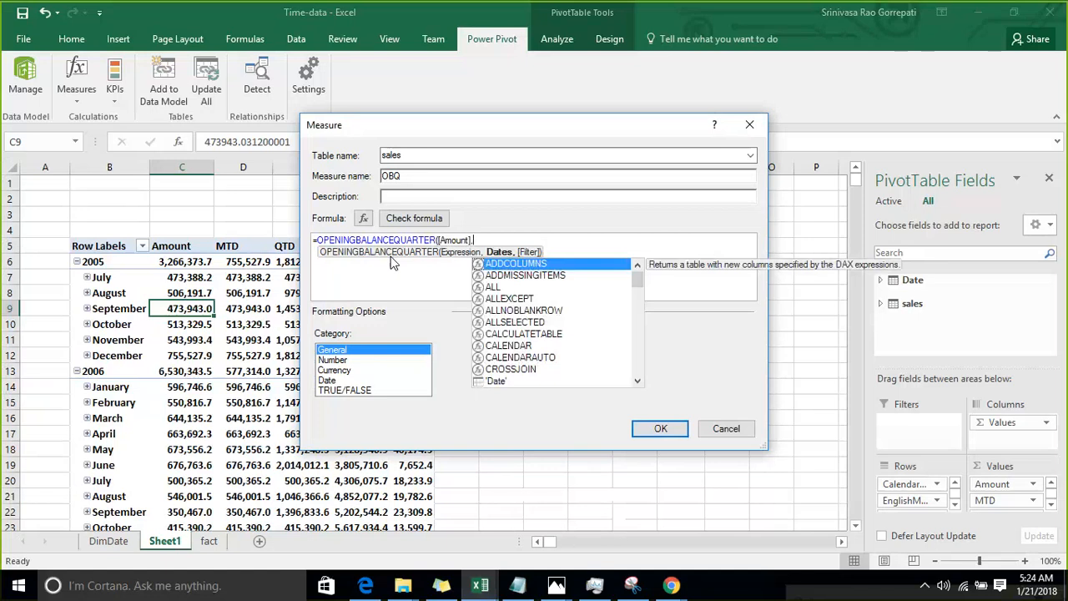
pyautogui.press('Tab')
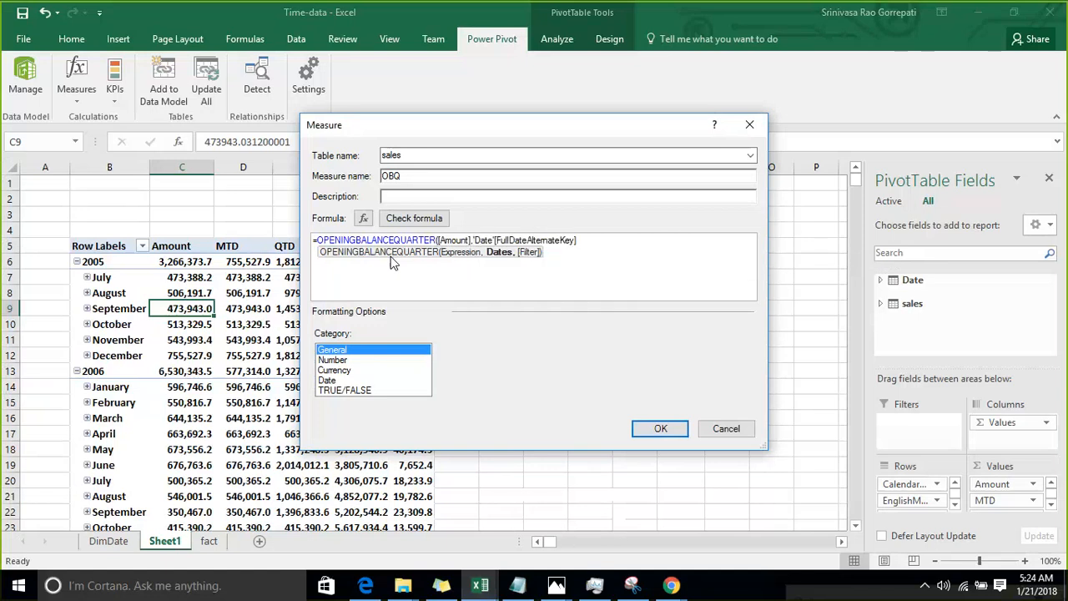
pyautogui.write(')')
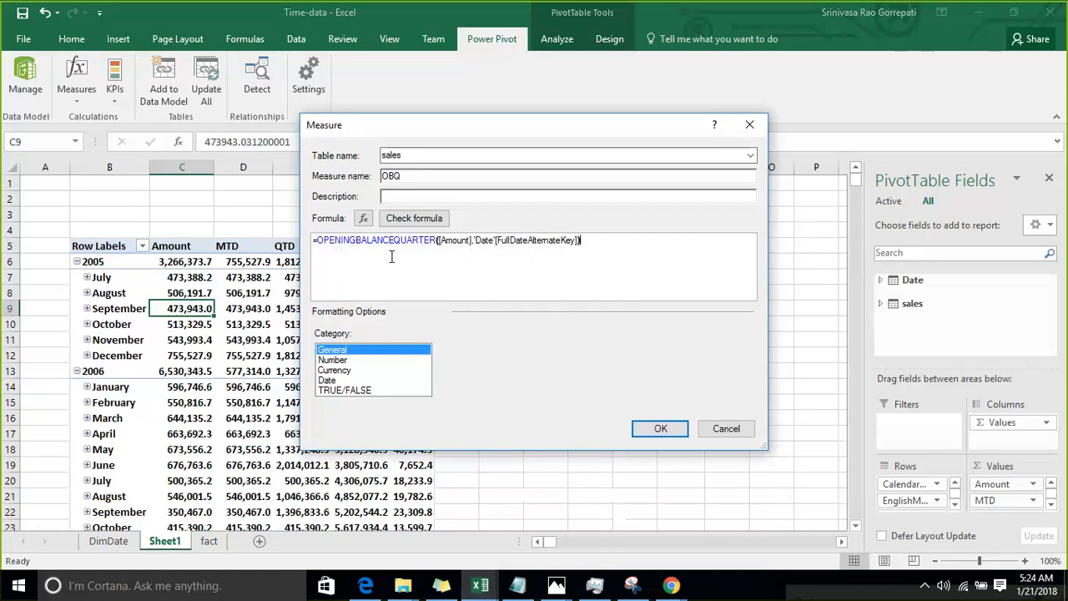
# Format OBQ as a decimal number with 1 decimal place and a thousands separator, save it, and return to the Time-data workbook.
pyautogui.click(350, 360)
pyautogui.click(575, 375)
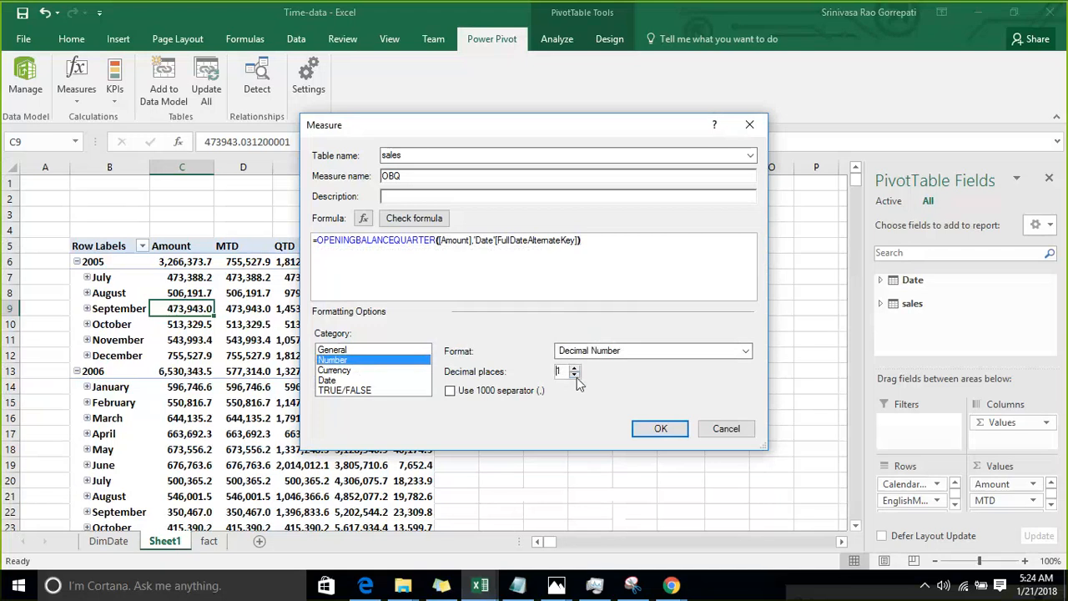
pyautogui.click(497, 389)
pyautogui.click(647, 431)
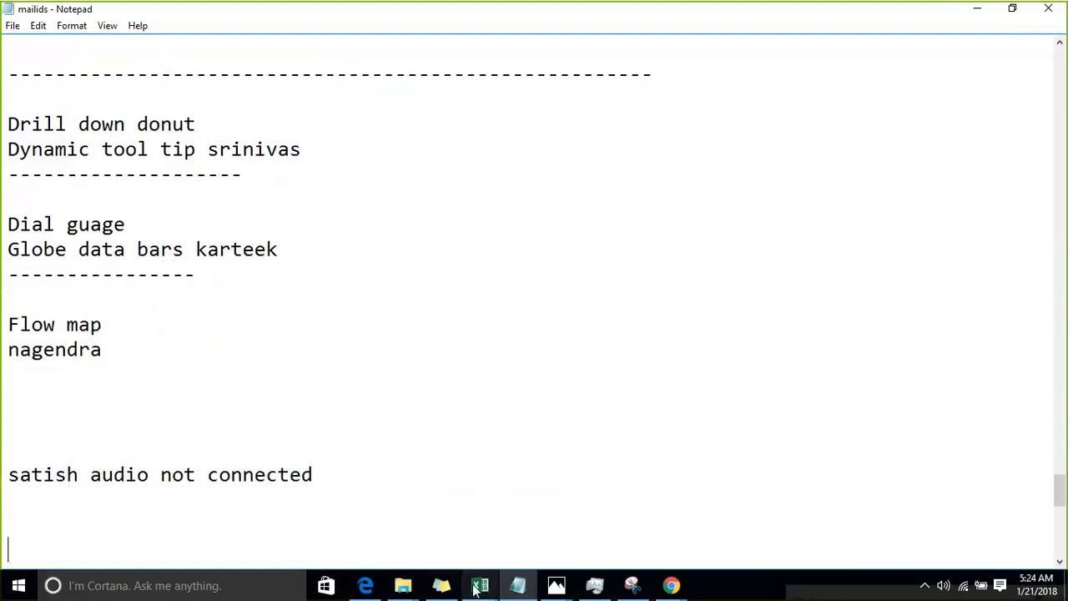
pyautogui.moveTo(472, 588)
pyautogui.click(314, 528)
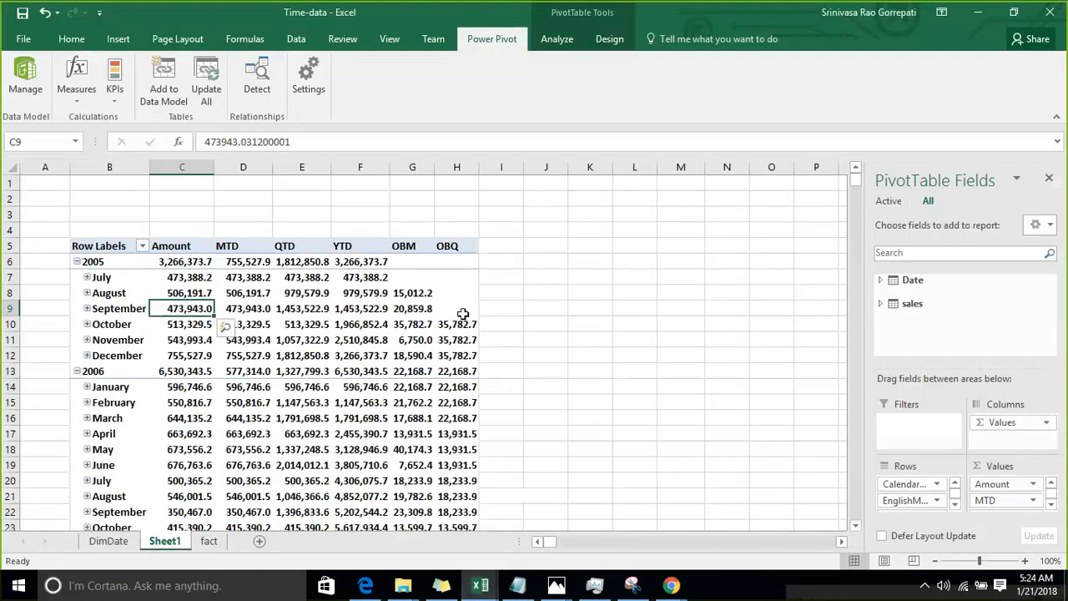
# Expand August 2005 in the pivot table and examine its daily amounts alongside the OBM column.
pyautogui.click(412, 244)
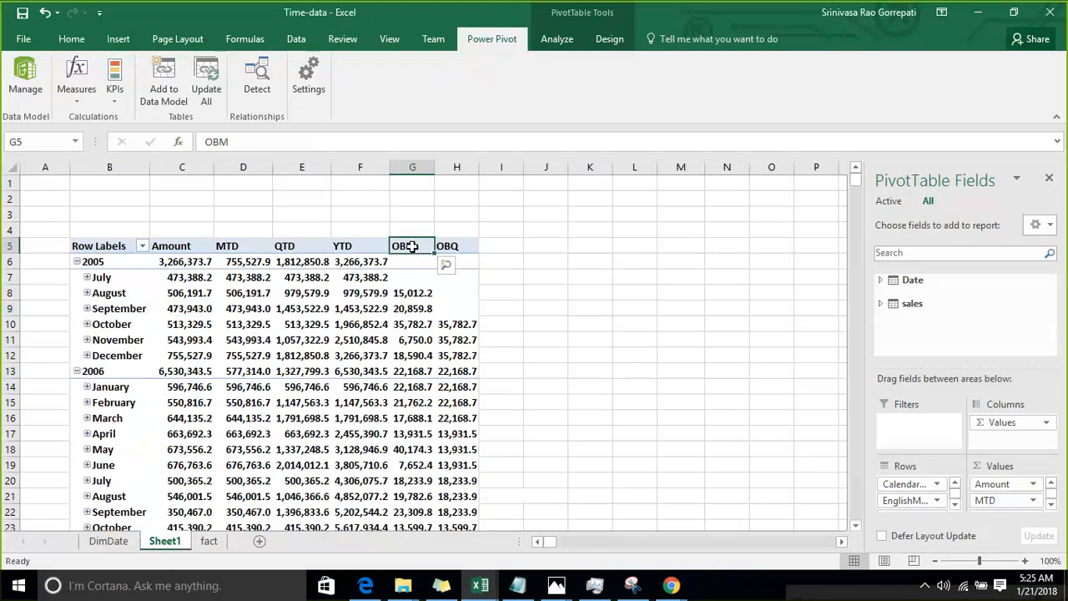
pyautogui.click(87, 293)
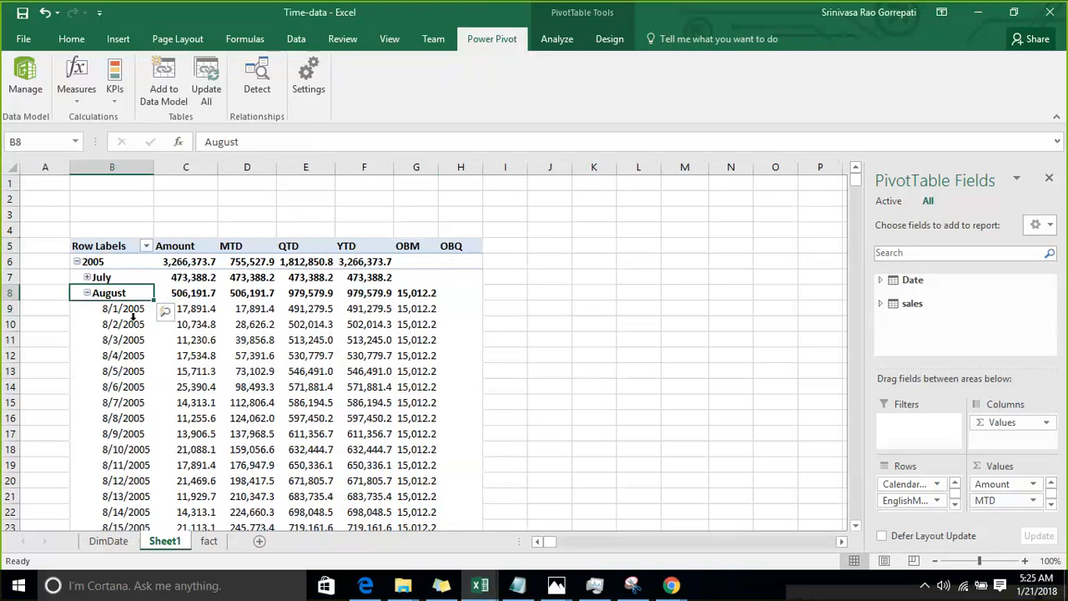
pyautogui.click(201, 316)
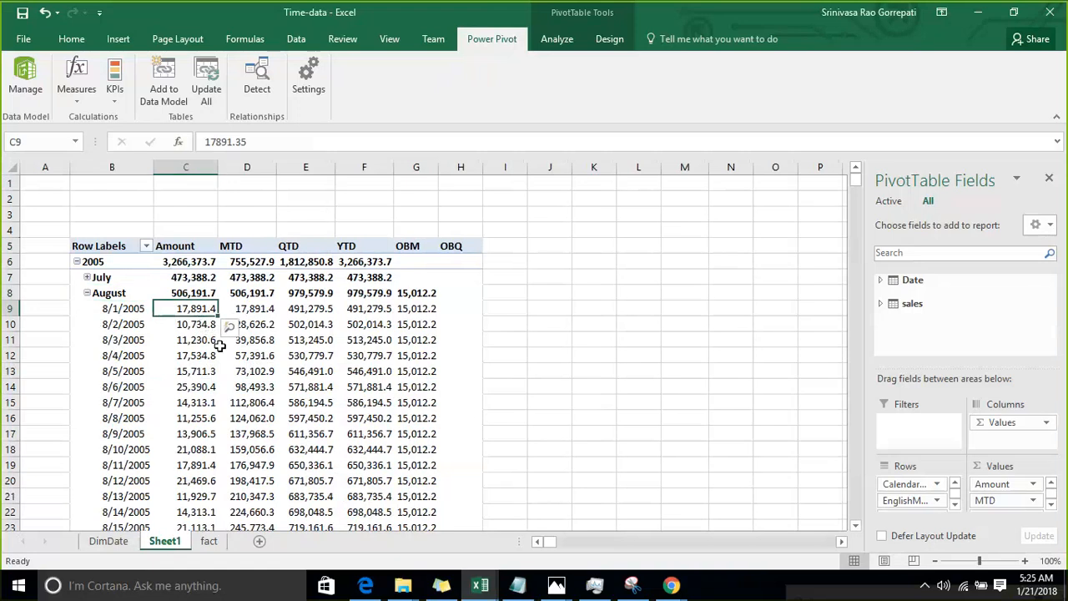
pyautogui.moveTo(220, 345)
pyautogui.scroll(-6, 219, 346)
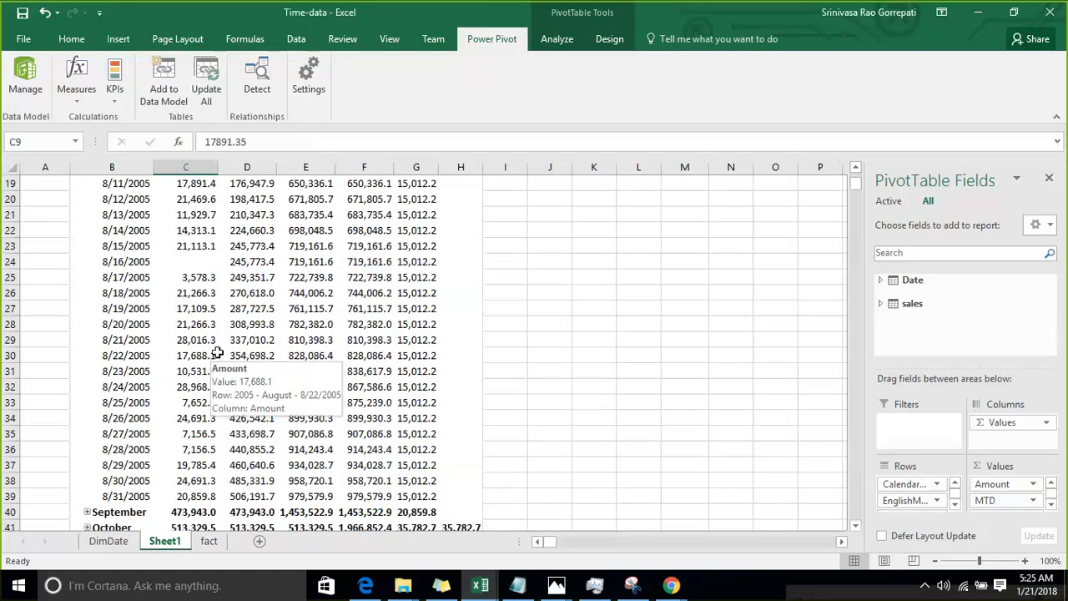
pyautogui.scroll(4, 217, 356)
pyautogui.scroll(2, 222, 346)
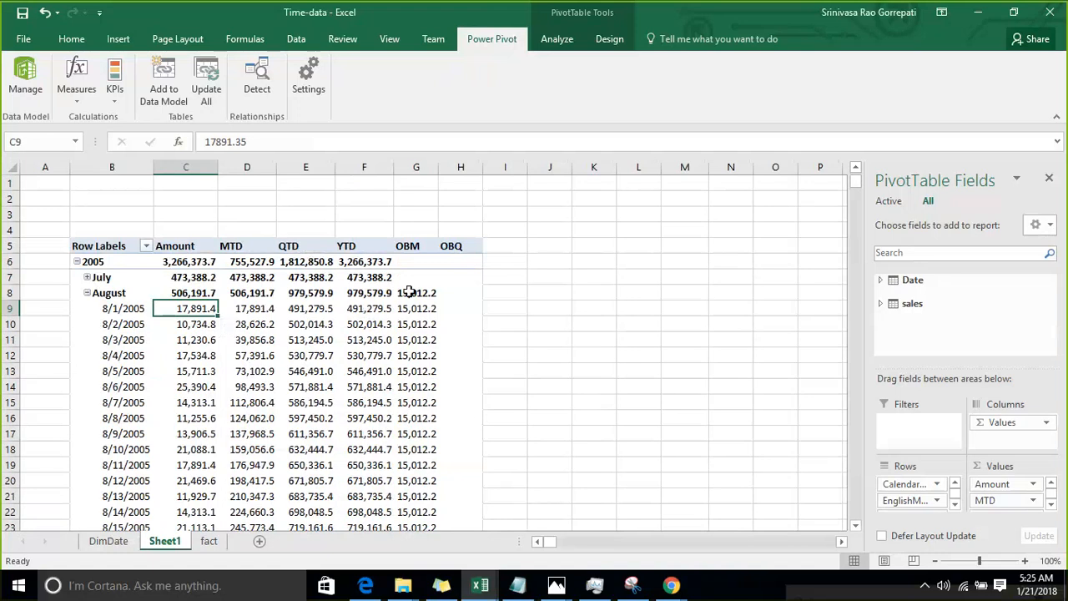
pyautogui.click(435, 292)
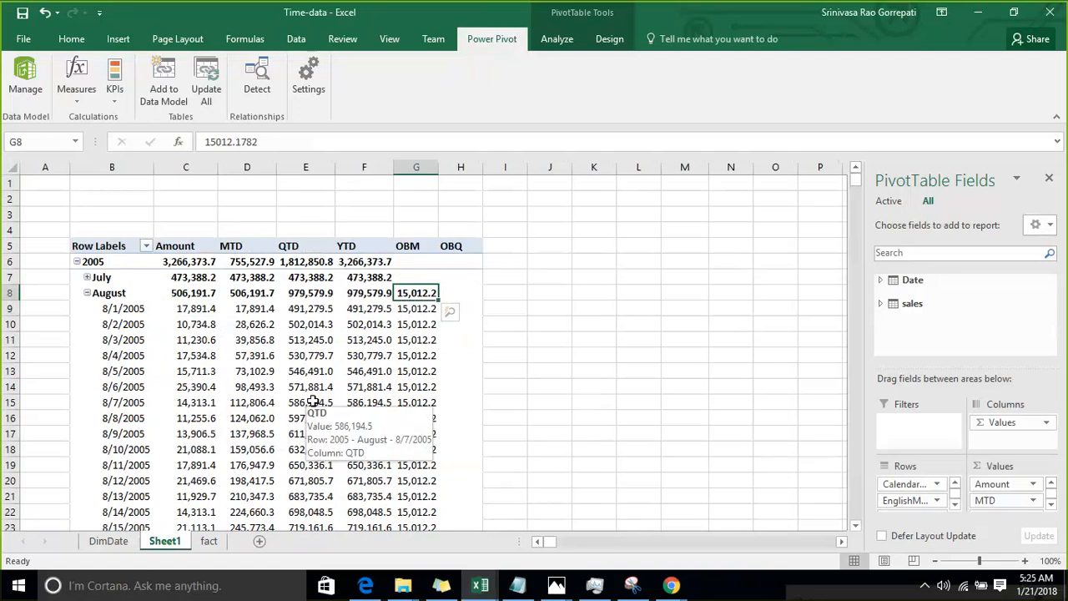
pyautogui.scroll(-3, 234, 401)
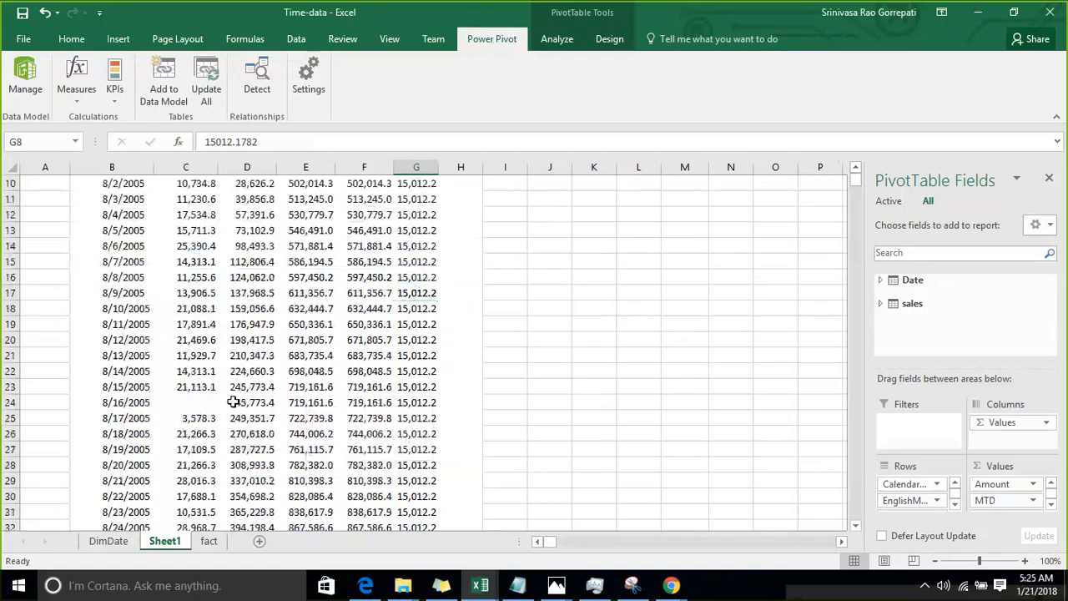
pyautogui.scroll(-6, 234, 401)
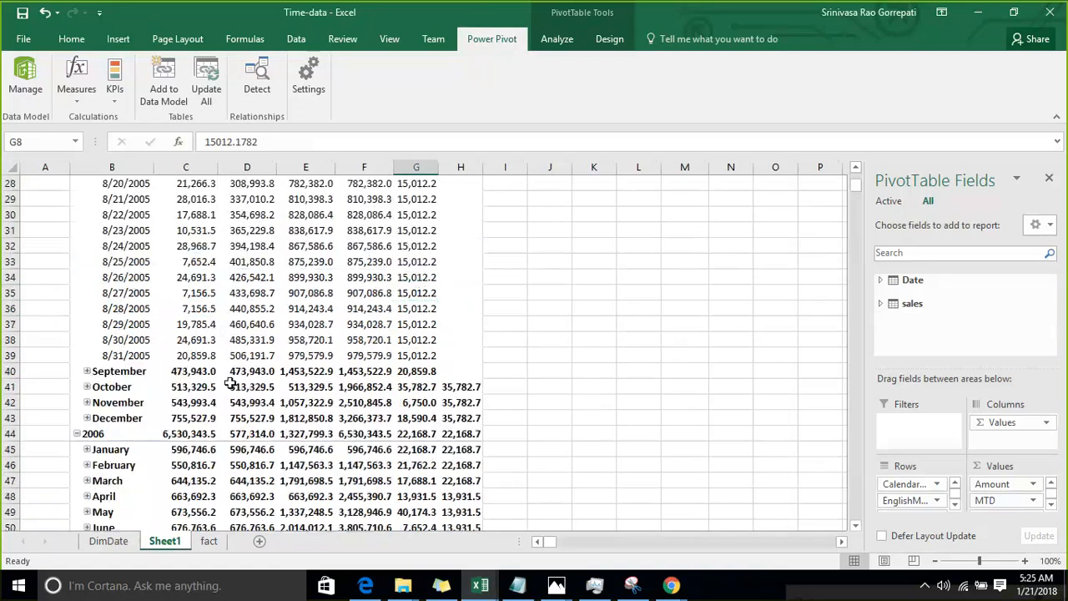
# Expand September 2005 and compare its OBM values with the last daily amount of August, checking the following months too.
pyautogui.click(87, 371)
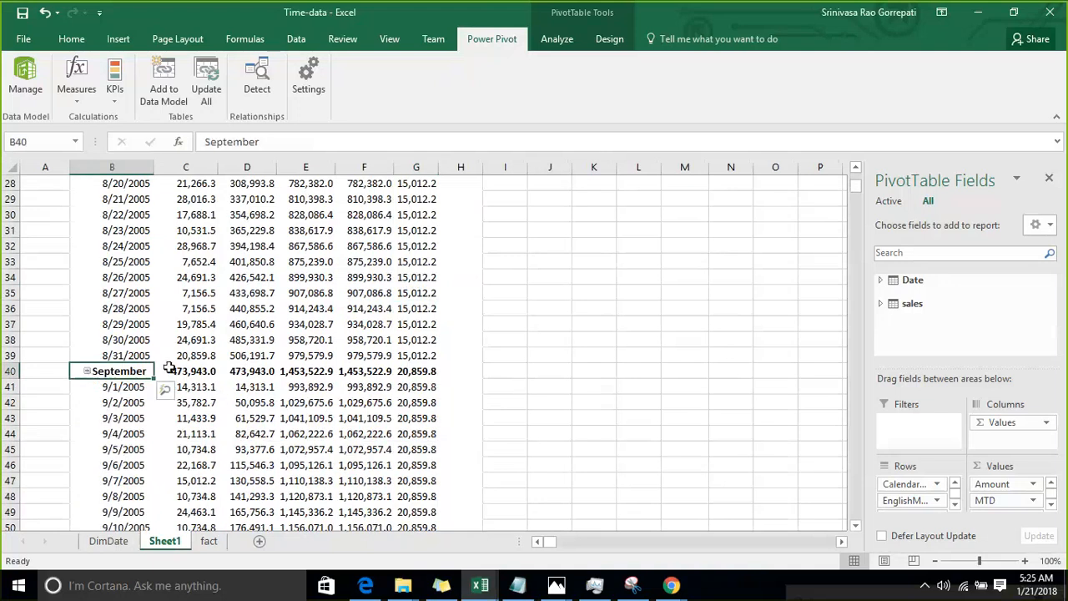
pyautogui.scroll(-3, 172, 372)
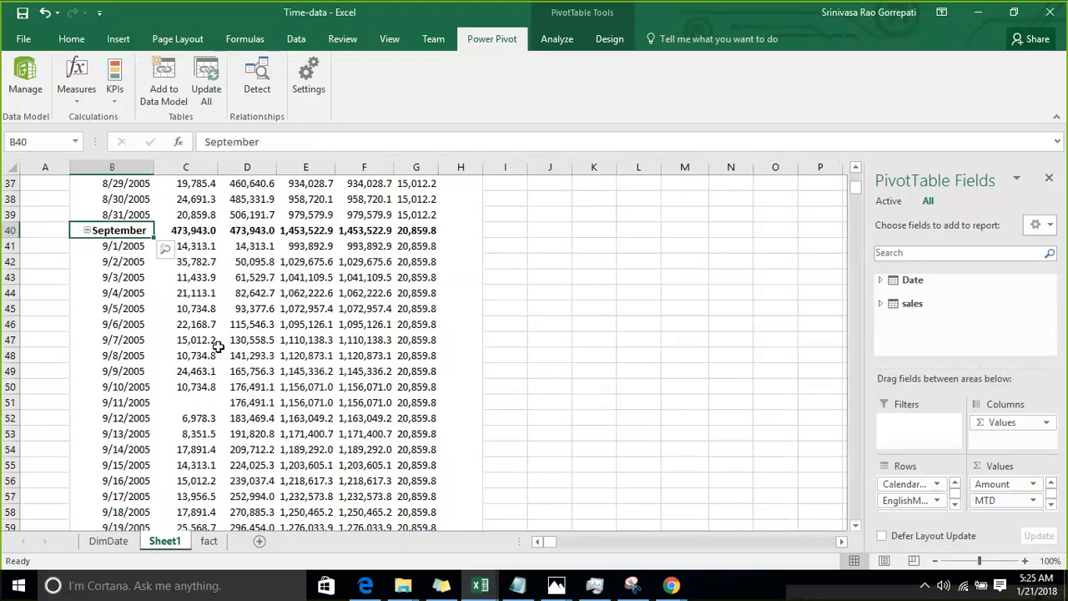
pyautogui.scroll(-6, 218, 347)
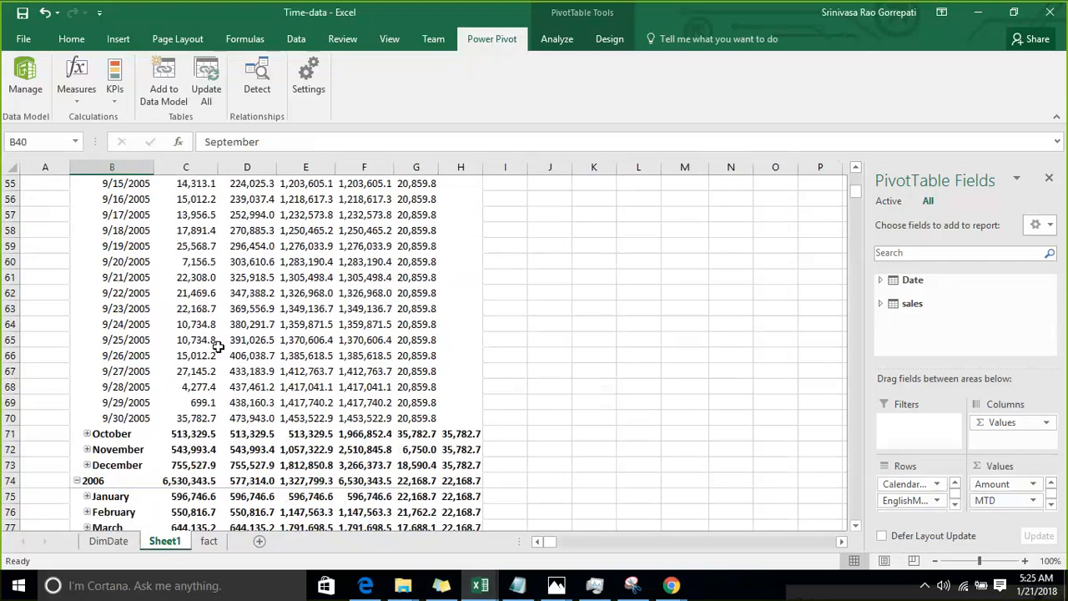
pyautogui.scroll(9, 403, 316)
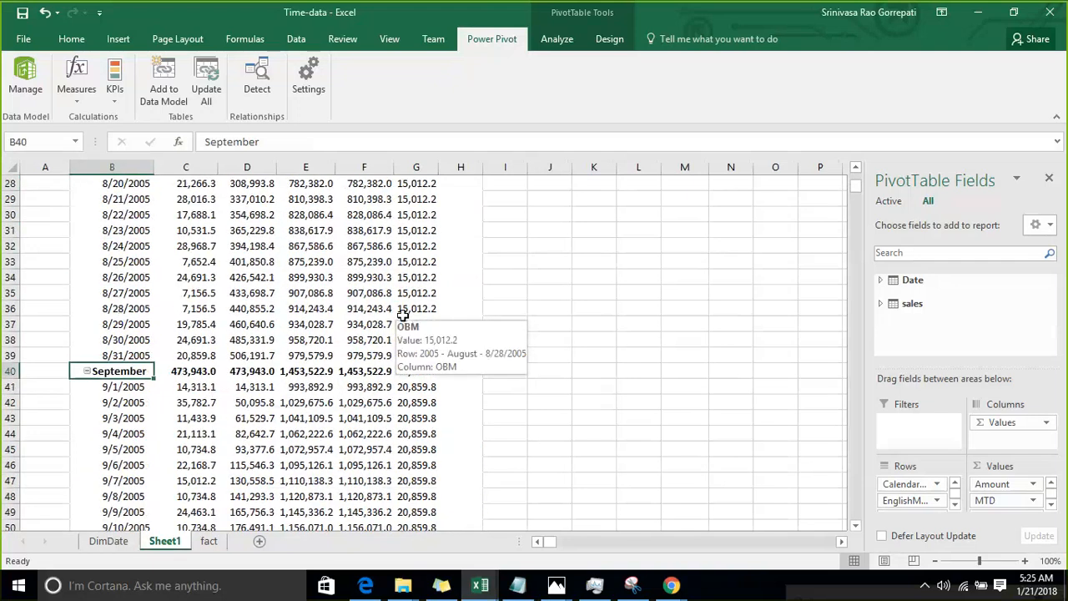
pyautogui.scroll(9, 403, 315)
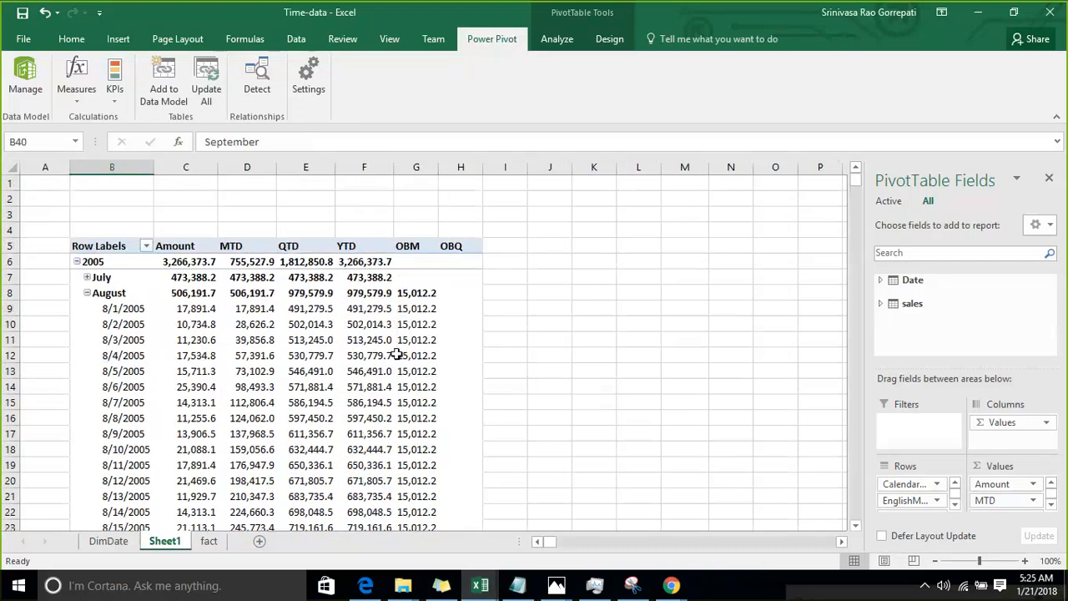
pyautogui.click(415, 294)
pyautogui.scroll(-3, 465, 318)
pyautogui.scroll(-20, 465, 317)
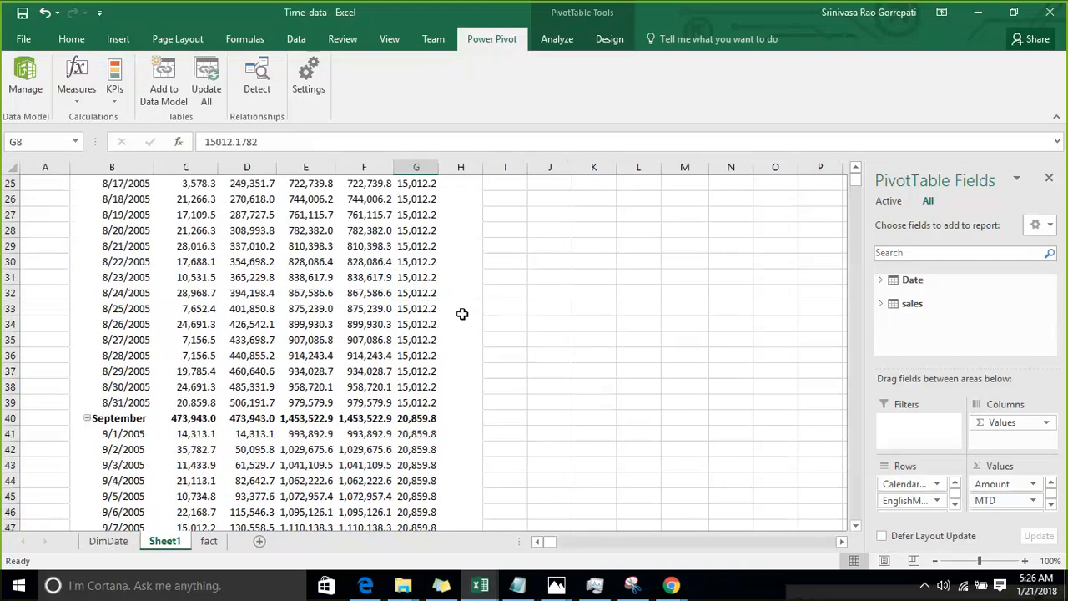
pyautogui.scroll(2, 461, 309)
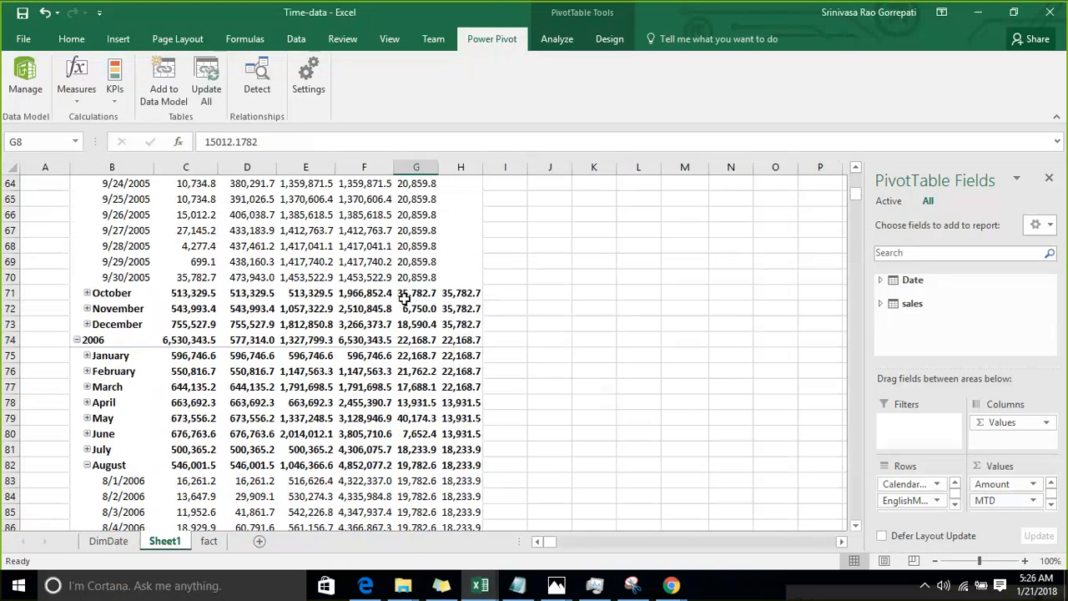
pyautogui.scroll(20, 384, 269)
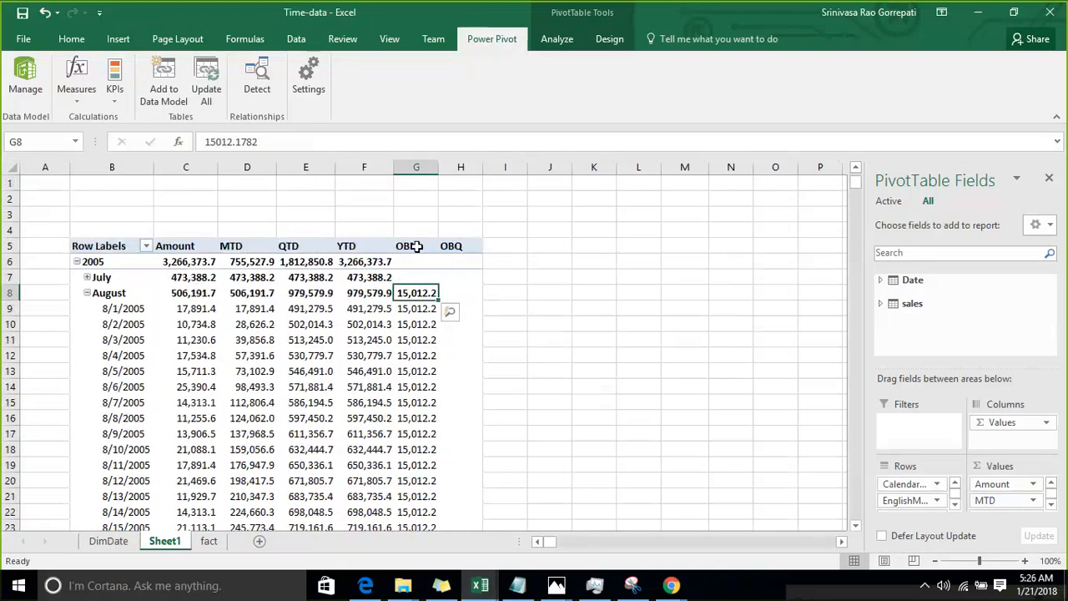
# Open the OBM measure from the list of existing measures, review its formula, confirm it unchanged and close the list.
pyautogui.click(407, 246)
pyautogui.click(81, 100)
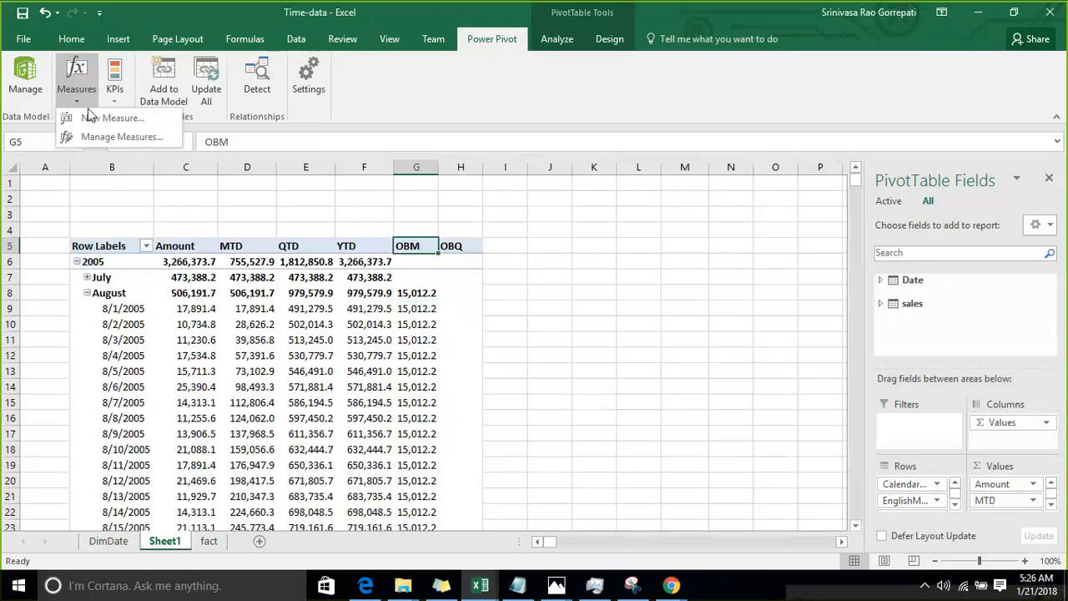
pyautogui.click(99, 139)
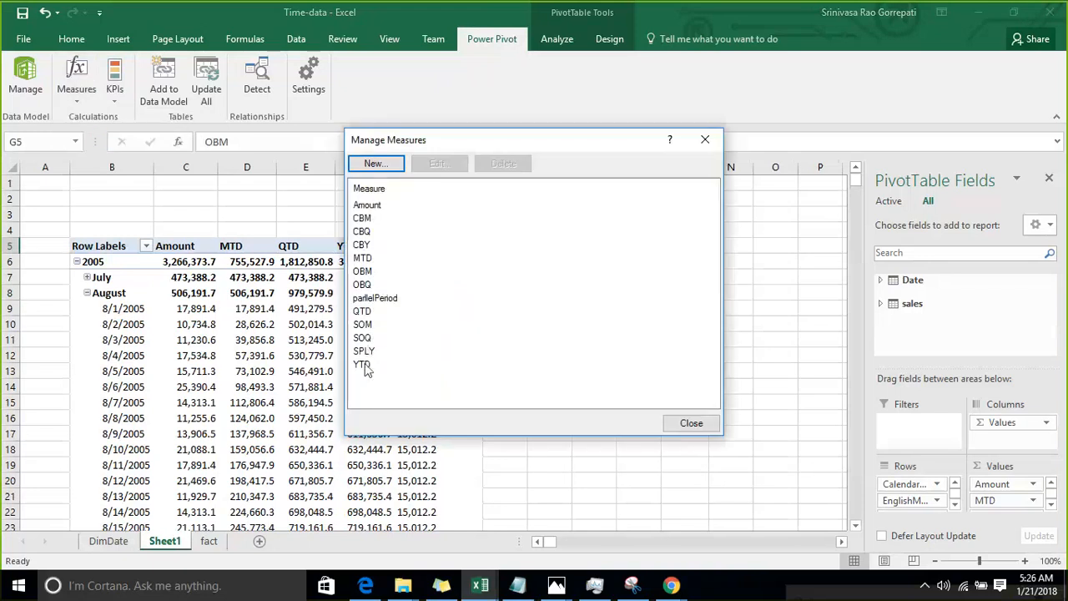
pyautogui.click(362, 271)
pyautogui.click(436, 163)
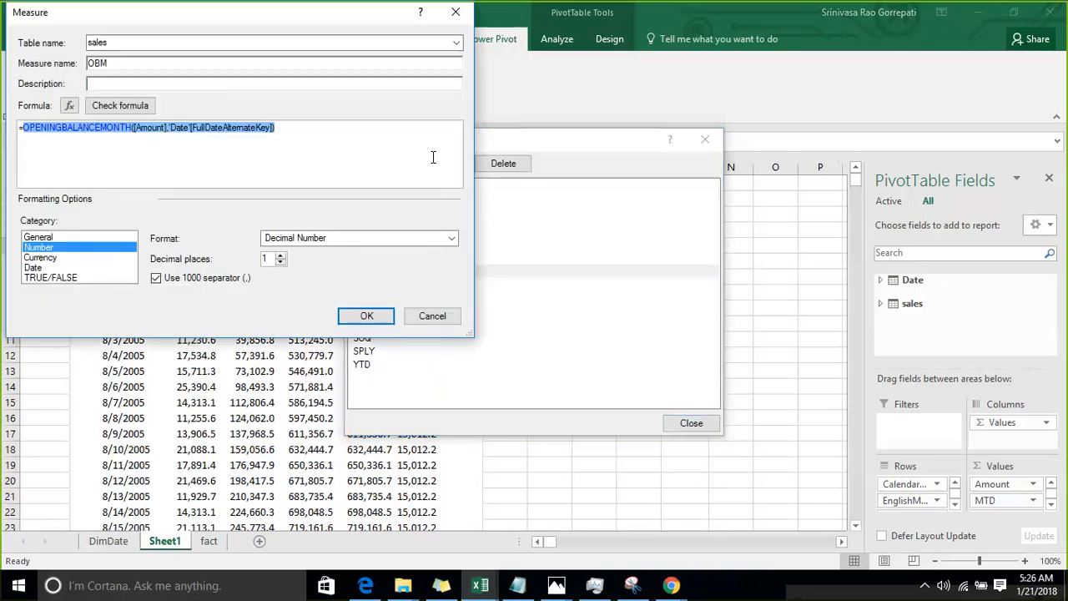
pyautogui.click(256, 153)
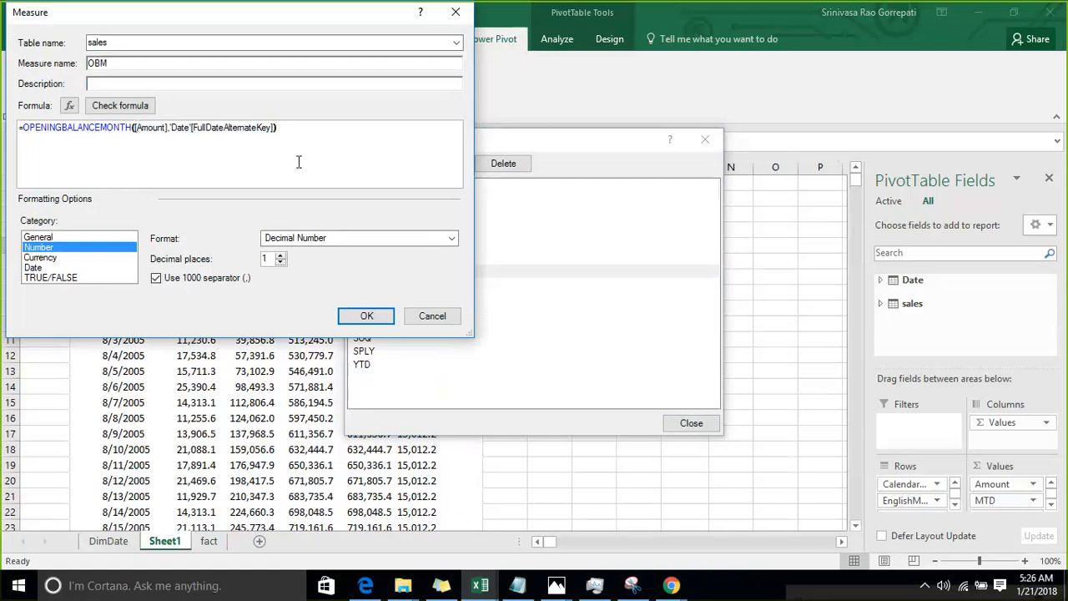
pyautogui.click(373, 318)
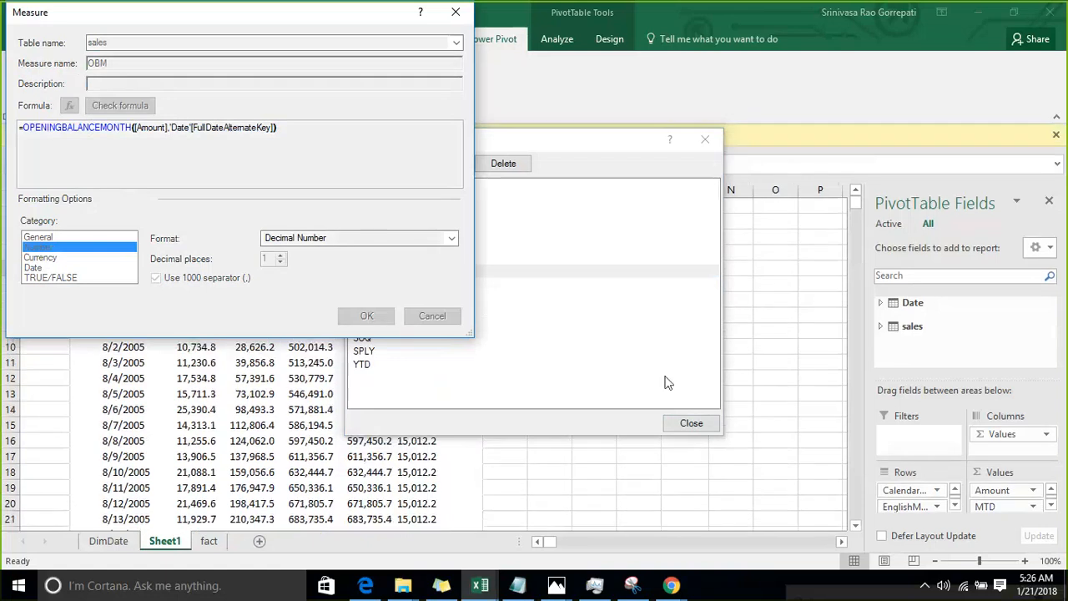
pyautogui.click(691, 424)
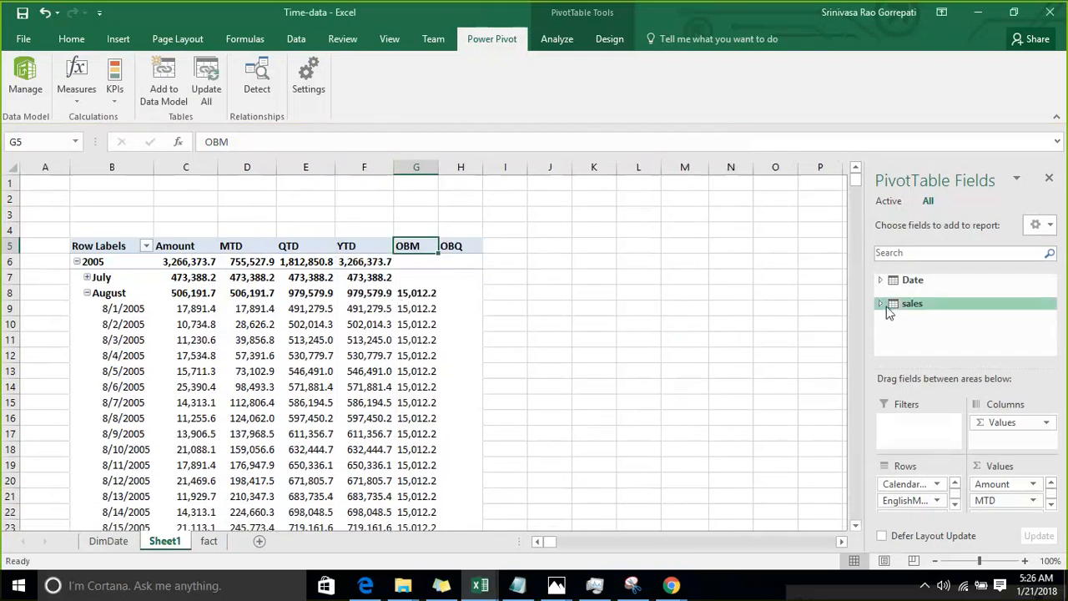
# Expand July 2005 in the pivot table and examine its last daily amount and its OBM cells.
pyautogui.click(425, 292)
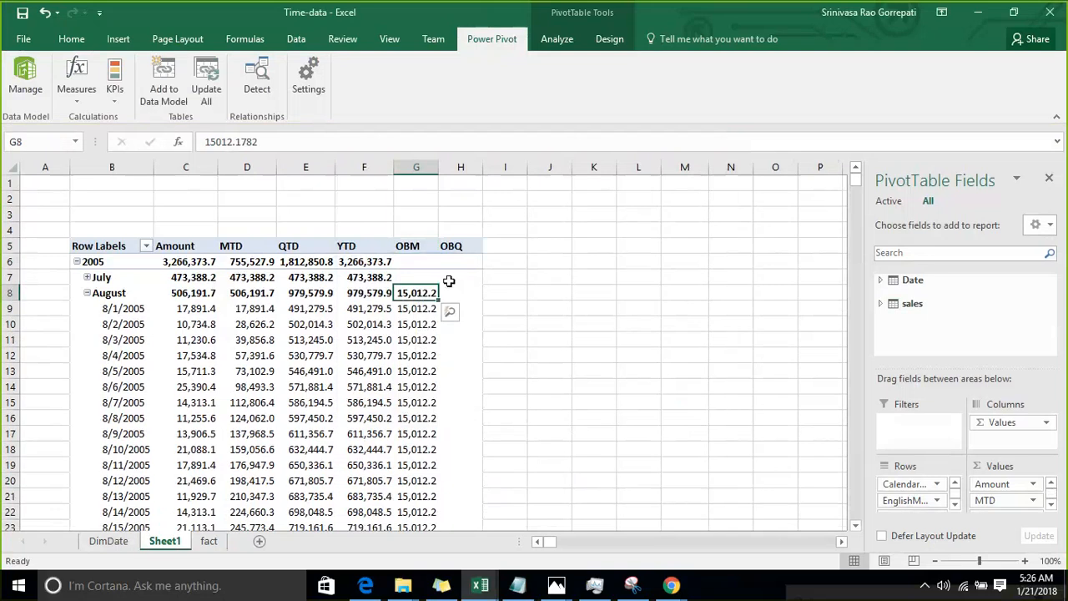
pyautogui.click(87, 277)
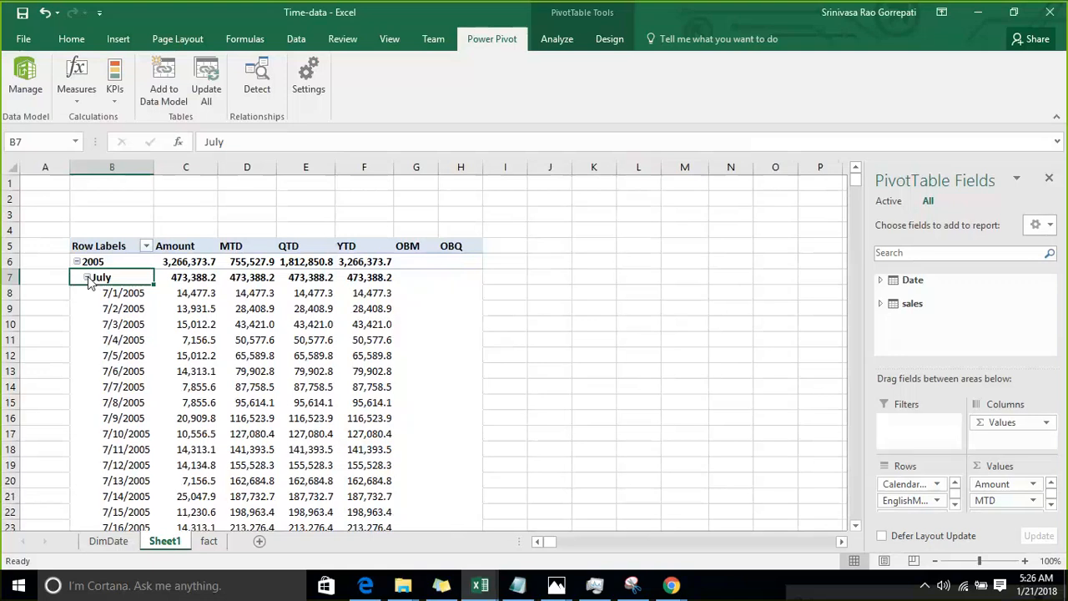
pyautogui.scroll(-8, 245, 369)
pyautogui.click(200, 387)
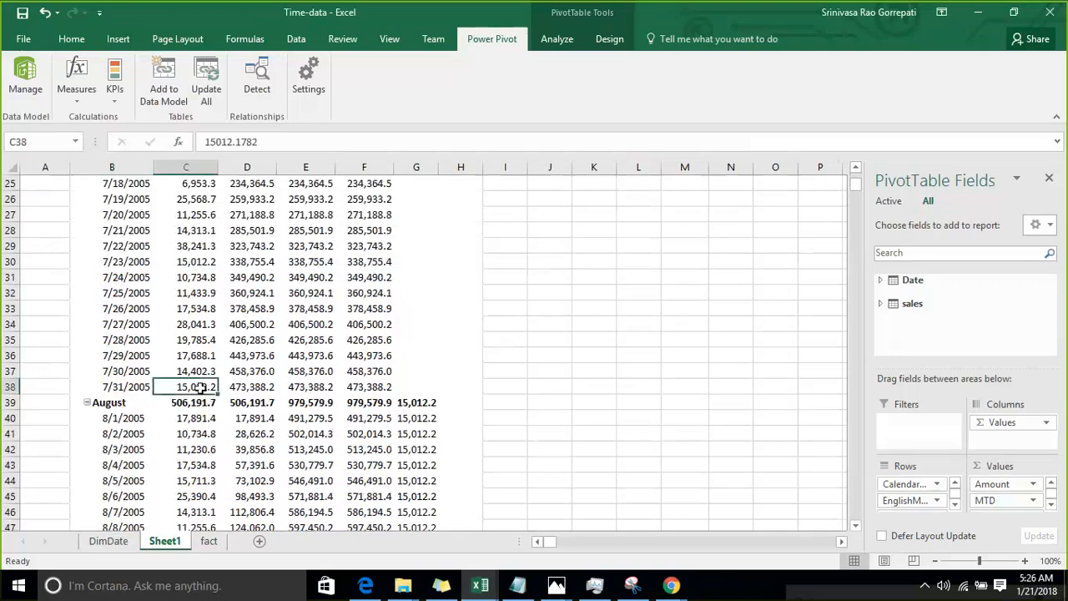
pyautogui.scroll(-2, 468, 368)
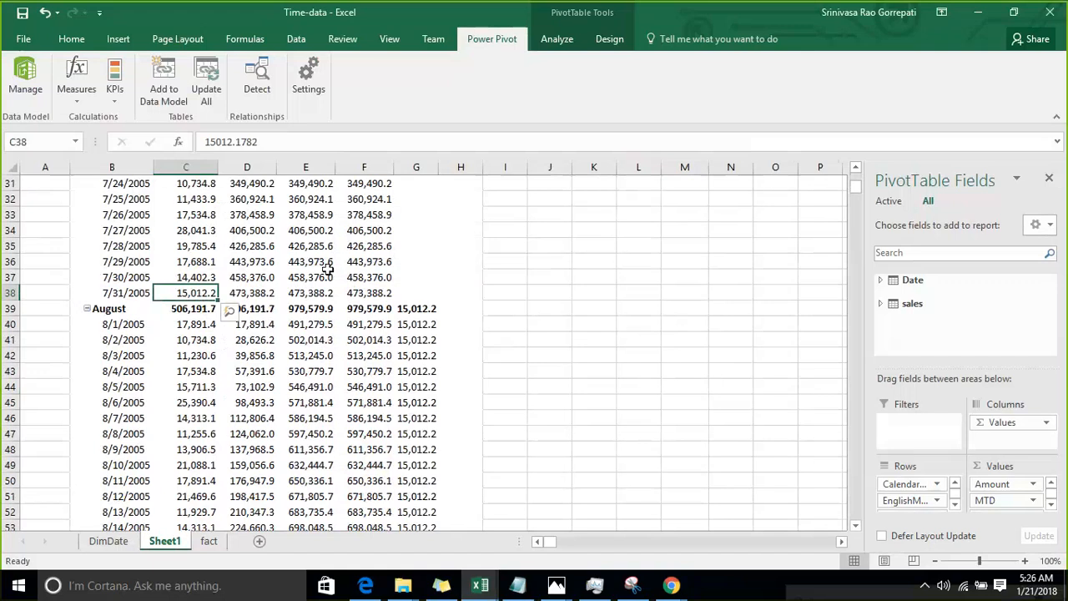
pyautogui.moveTo(280, 288)
pyautogui.click(425, 265)
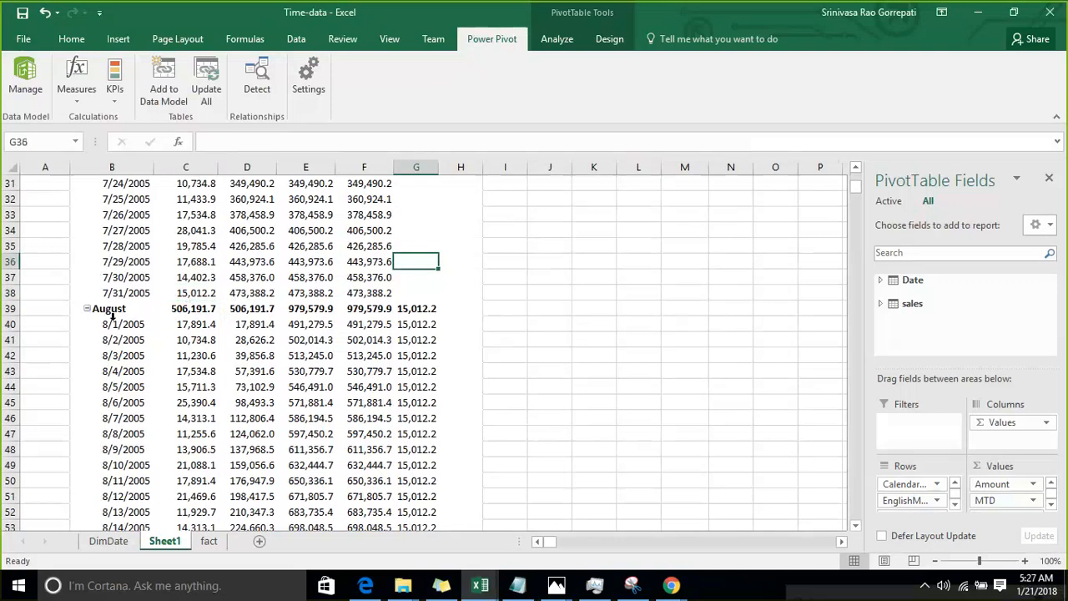
# Compare the 7/31/2005 amount with the OBM values on the August 2005 total and daily rows.
pyautogui.click(190, 296)
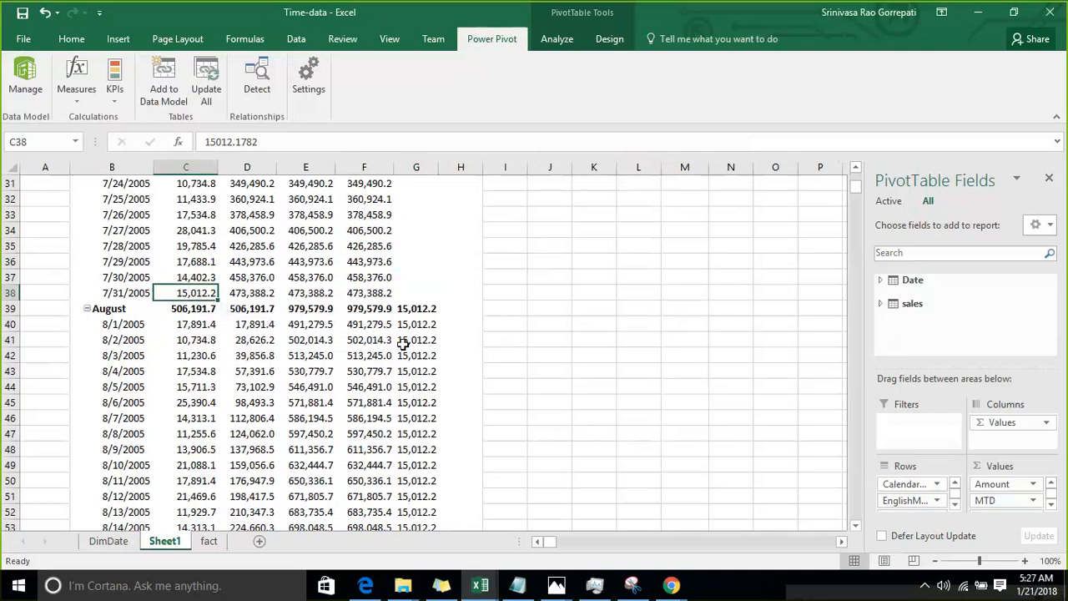
pyautogui.click(416, 309)
pyautogui.scroll(-1, 413, 316)
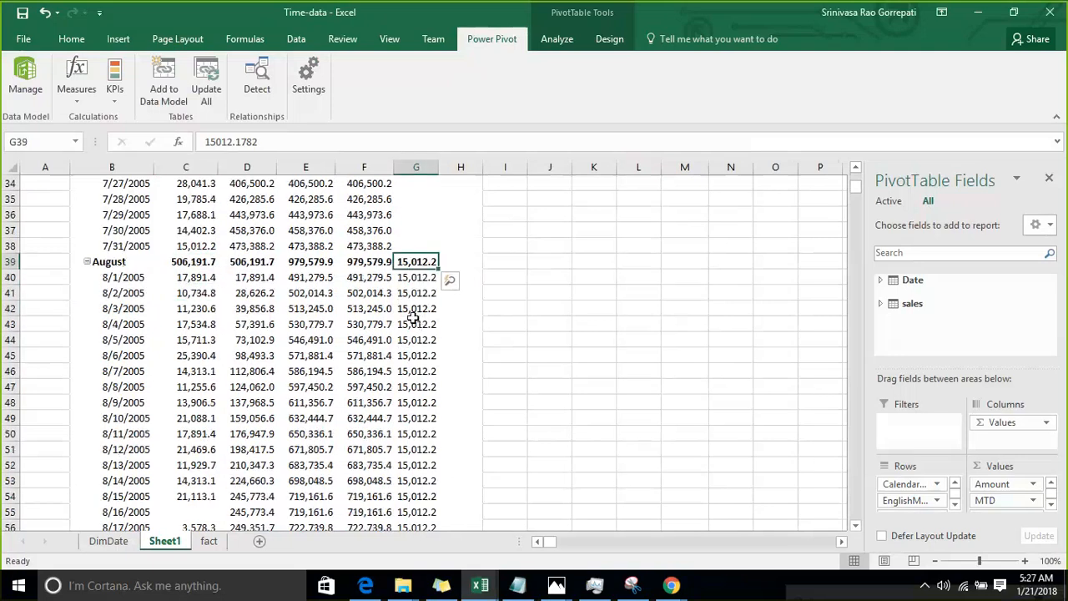
pyautogui.scroll(-1, 413, 317)
pyautogui.moveTo(413, 317)
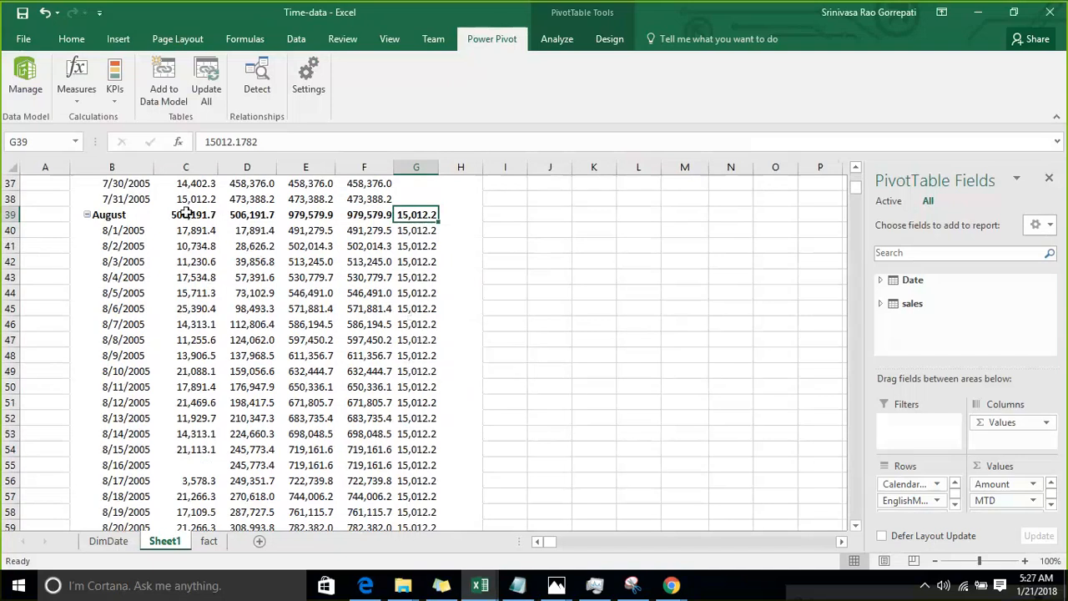
pyautogui.moveTo(186, 204)
pyautogui.moveTo(186, 250)
pyautogui.scroll(2, 185, 250)
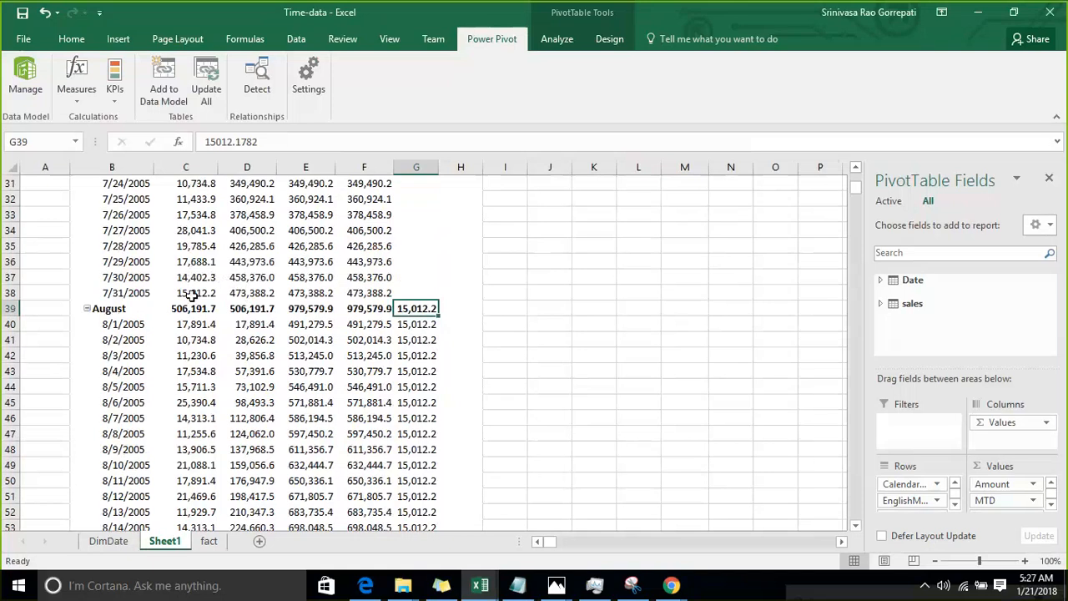
pyautogui.click(192, 296)
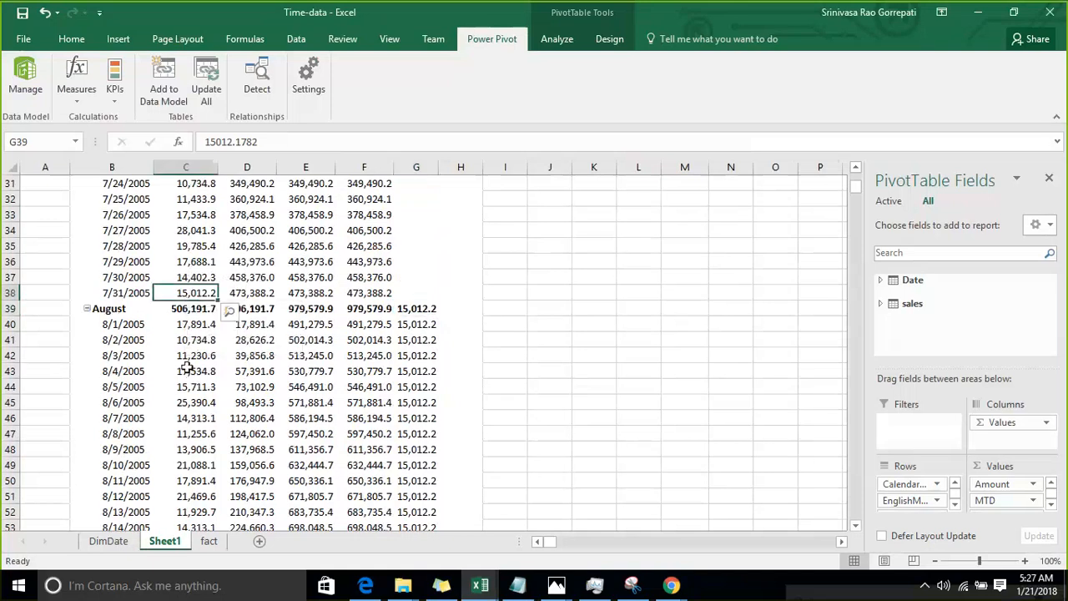
# Compare the 8/31/2005 amount with the OBM values listed for September 2005.
pyautogui.scroll(-5, 185, 365)
pyautogui.scroll(-6, 185, 365)
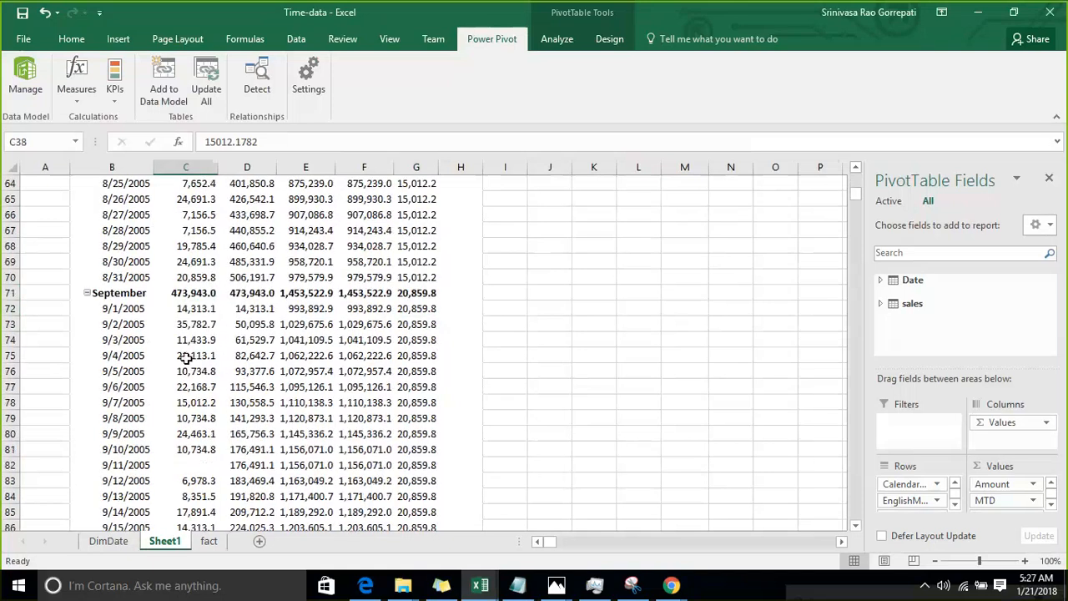
pyautogui.moveTo(185, 357)
pyautogui.scroll(-1, 185, 358)
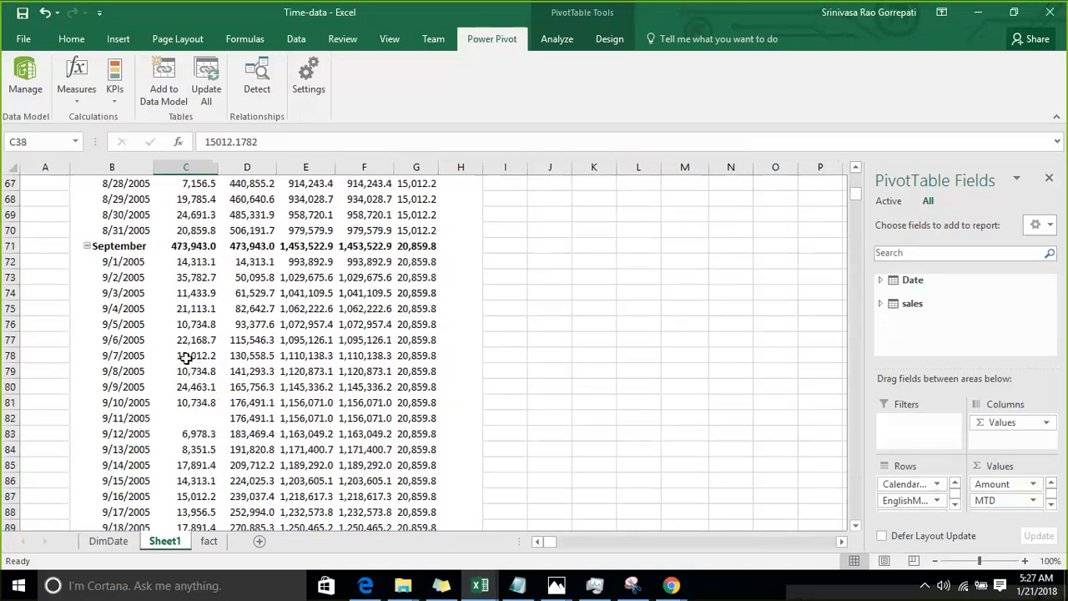
pyautogui.click(184, 232)
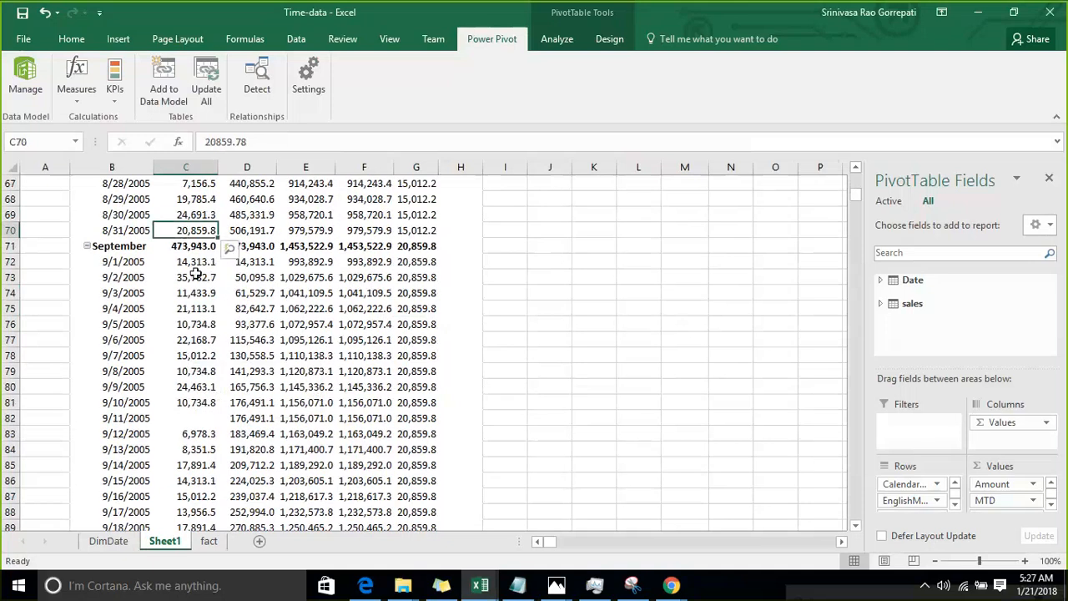
pyautogui.moveTo(195, 274)
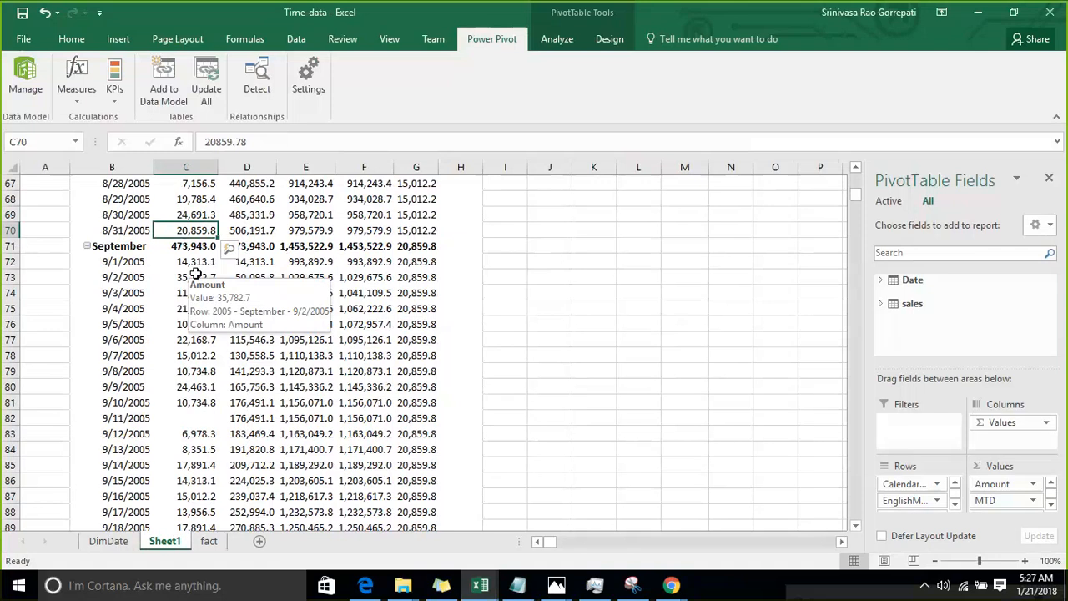
# Expand October 2005 and compare its OBQ values with the 9/30/2005 amount.
pyautogui.scroll(-4, 194, 280)
pyautogui.scroll(-5, 190, 308)
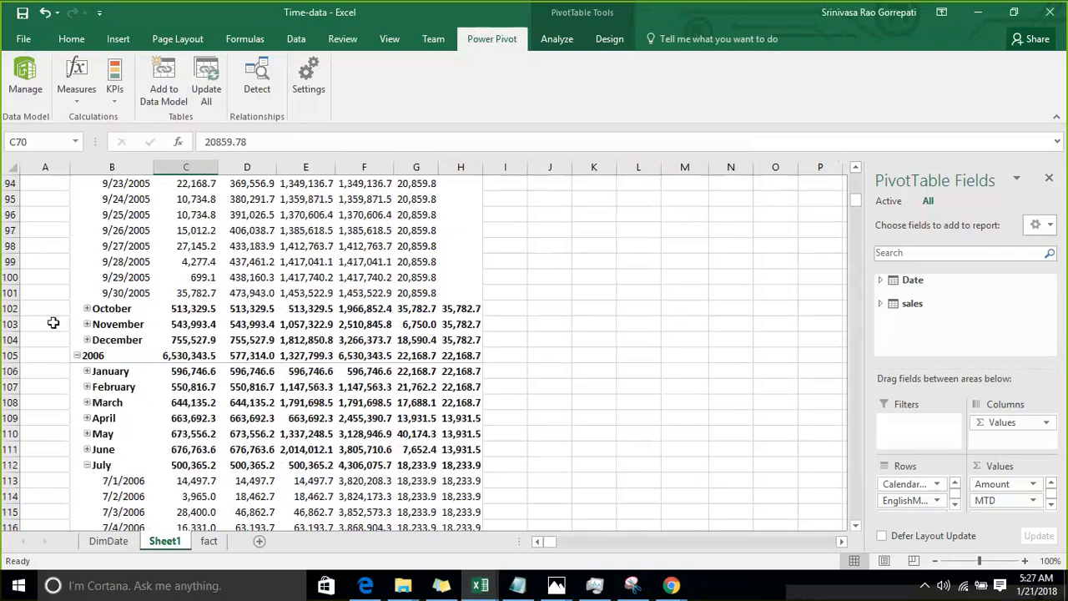
pyautogui.click(87, 308)
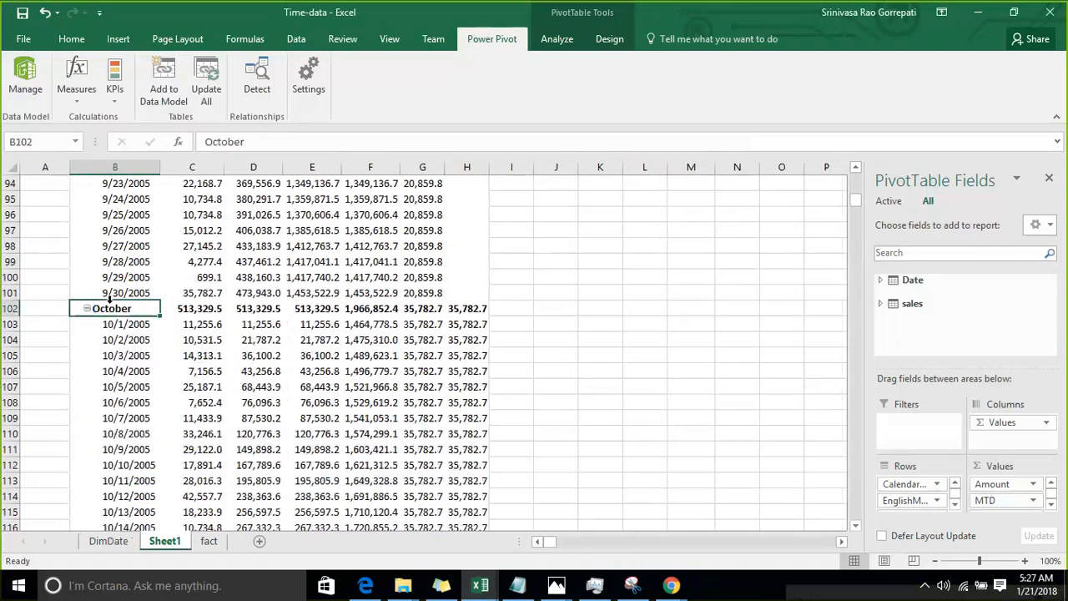
pyautogui.click(197, 292)
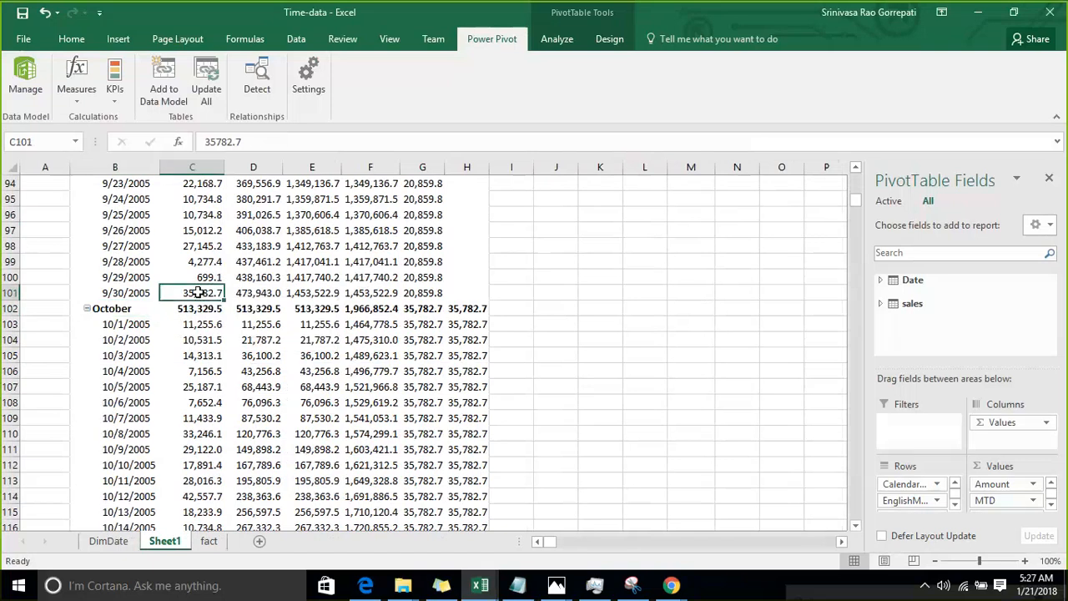
pyautogui.click(474, 321)
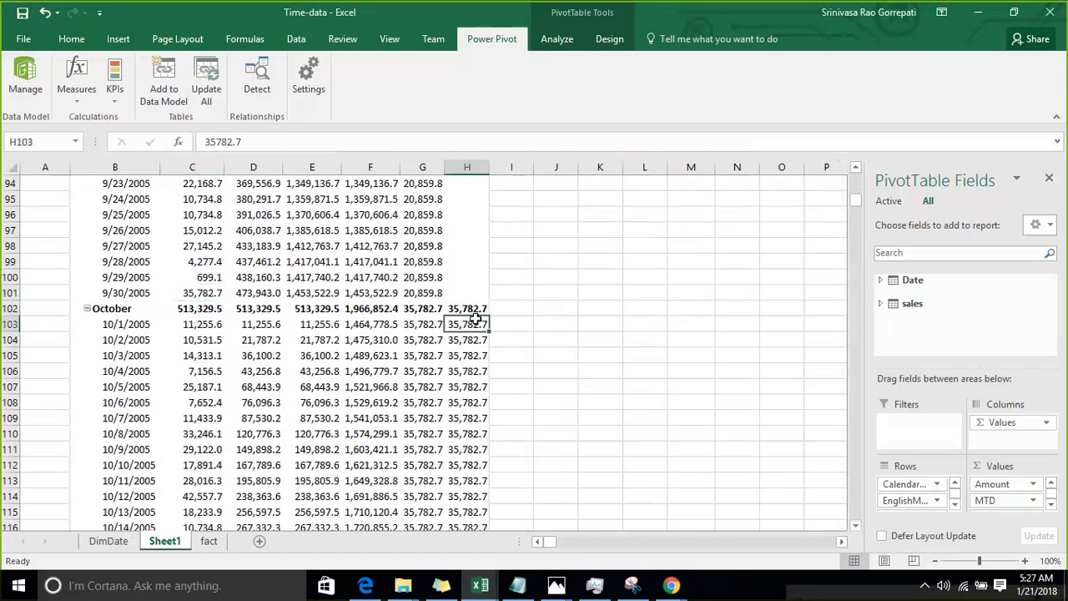
pyautogui.moveTo(474, 320)
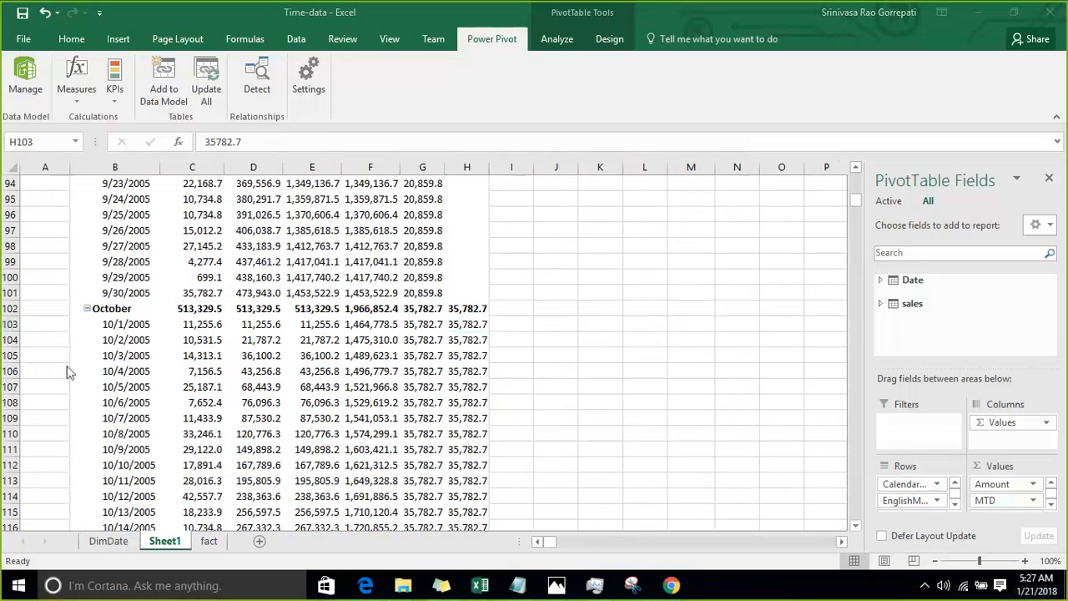
pyautogui.moveTo(112, 322)
pyautogui.mouseDown()
pyautogui.moveTo(191, 491)
pyautogui.moveTo(208, 498)
pyautogui.moveTo(200, 512)
pyautogui.moveTo(234, 526)
pyautogui.moveTo(244, 510)
pyautogui.moveTo(299, 495)
pyautogui.moveTo(474, 409)
pyautogui.moveTo(489, 421)
pyautogui.moveTo(480, 444)
pyautogui.moveTo(455, 418)
pyautogui.mouseUp()
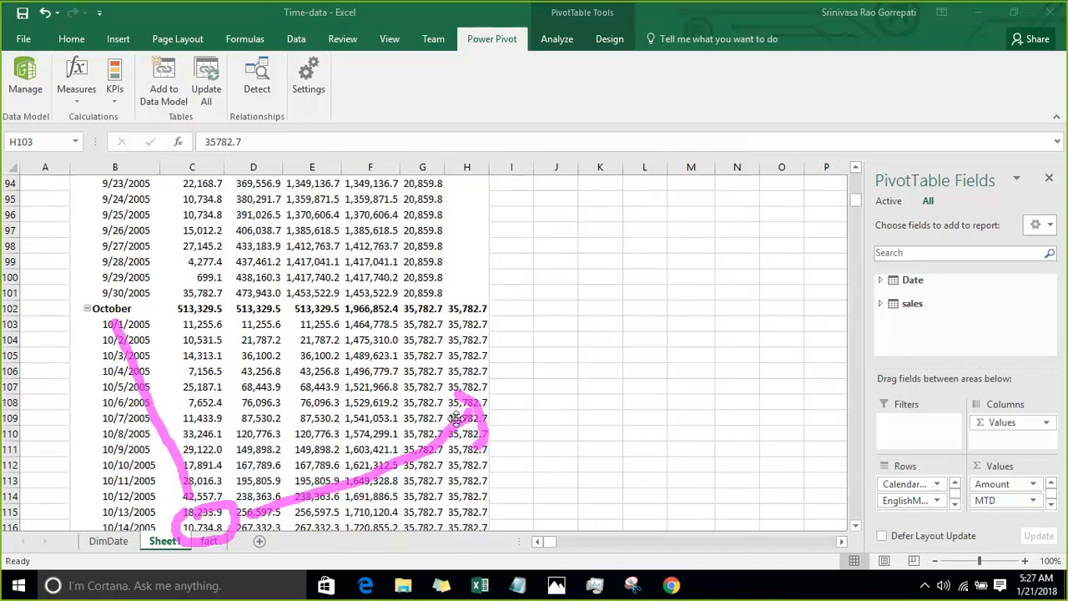
pyautogui.moveTo(100, 319)
pyautogui.mouseDown()
pyautogui.moveTo(90, 474)
pyautogui.moveTo(108, 526)
pyautogui.moveTo(170, 510)
pyautogui.moveTo(263, 434)
pyautogui.moveTo(466, 350)
pyautogui.moveTo(480, 377)
pyautogui.mouseUp()
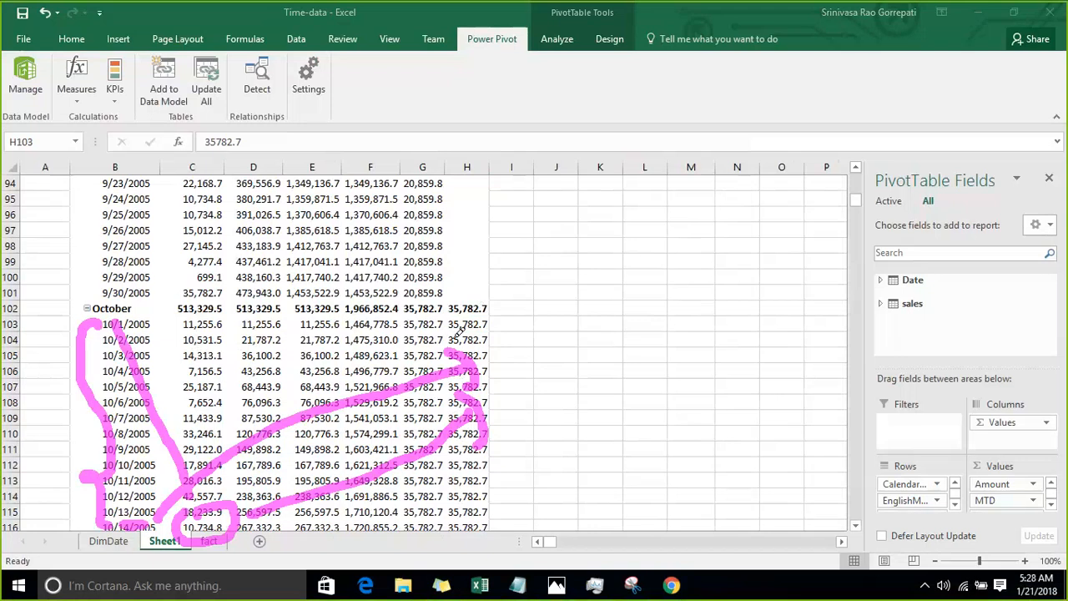
pyautogui.moveTo(341, 359)
pyautogui.mouseDown()
pyautogui.moveTo(227, 288)
pyautogui.moveTo(233, 305)
pyautogui.mouseUp()
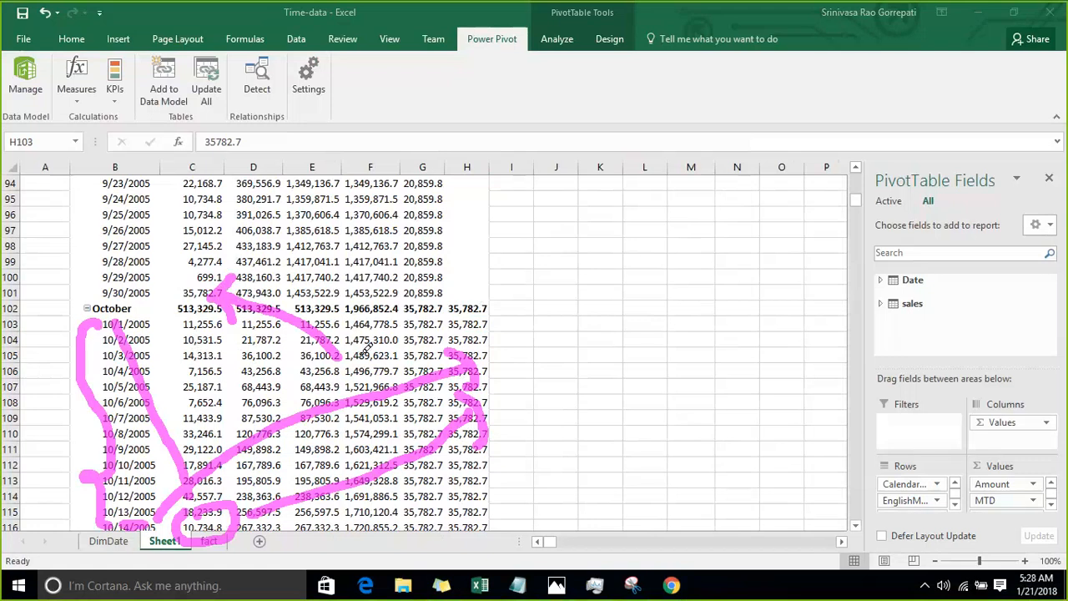
pyautogui.moveTo(359, 347)
pyautogui.mouseDown()
pyautogui.moveTo(507, 325)
pyautogui.moveTo(483, 356)
pyautogui.mouseUp()
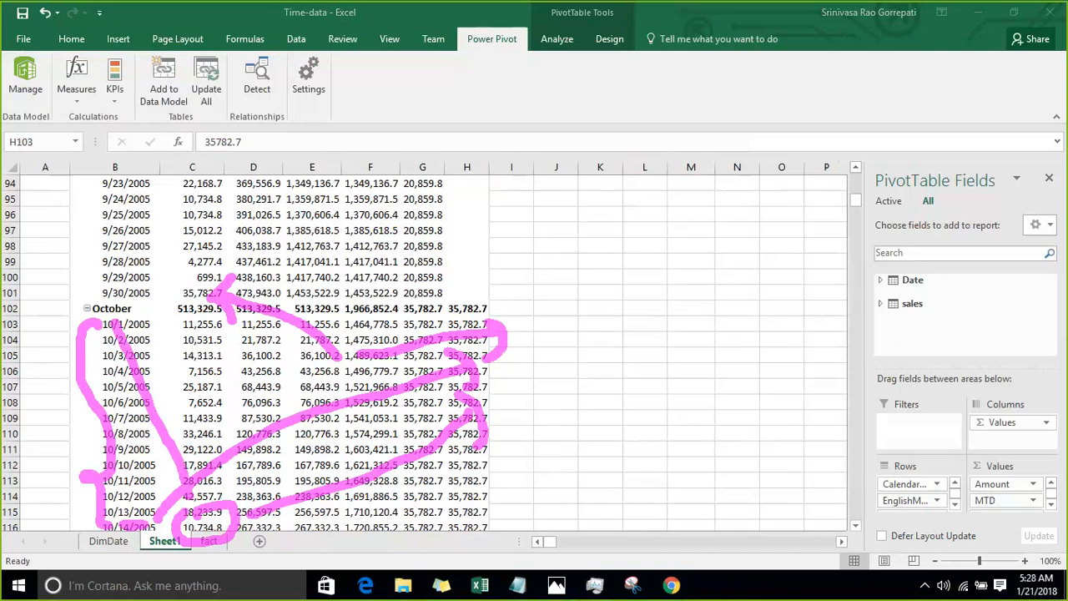
pyautogui.click(821, 16)
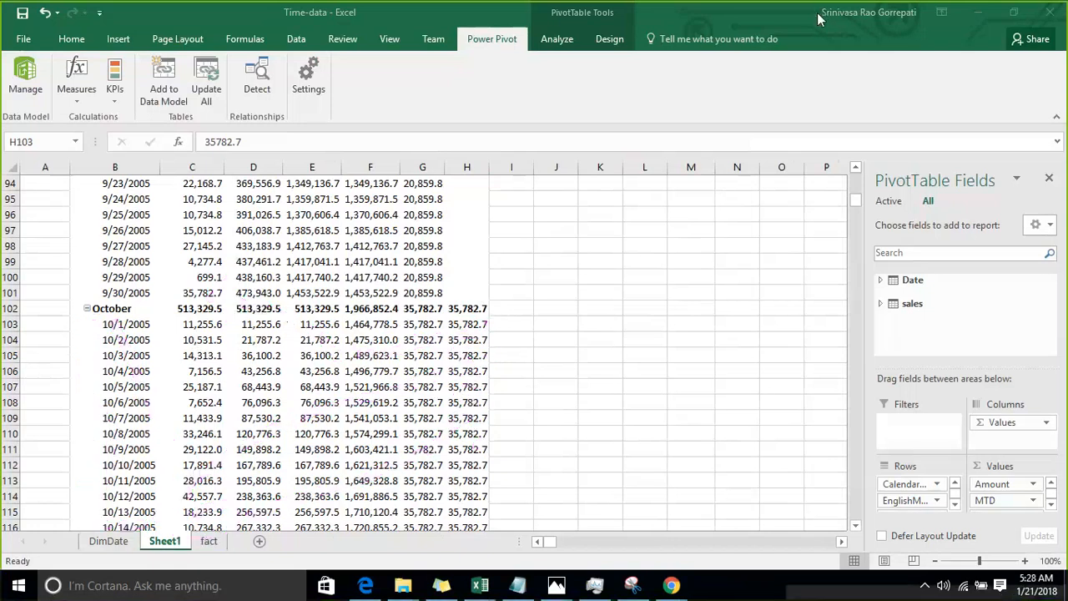
pyautogui.moveTo(595, 585)
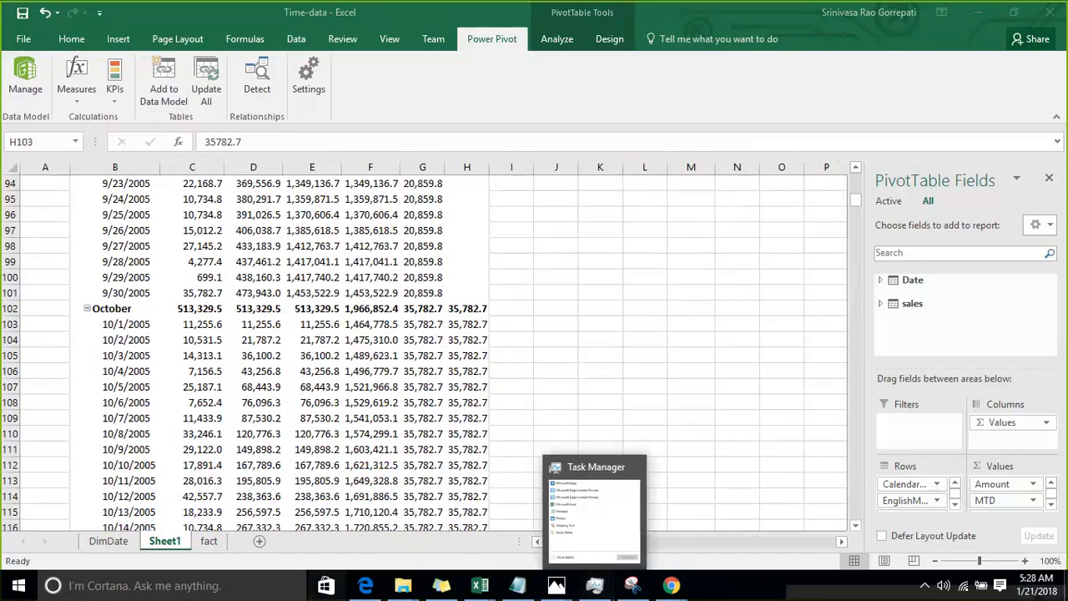
# Recheck September 2005's OBM against the 8/31/2005 amount, and review the OBM and OBQ columns up to their headers.
pyautogui.click(464, 292)
pyautogui.scroll(11, 464, 291)
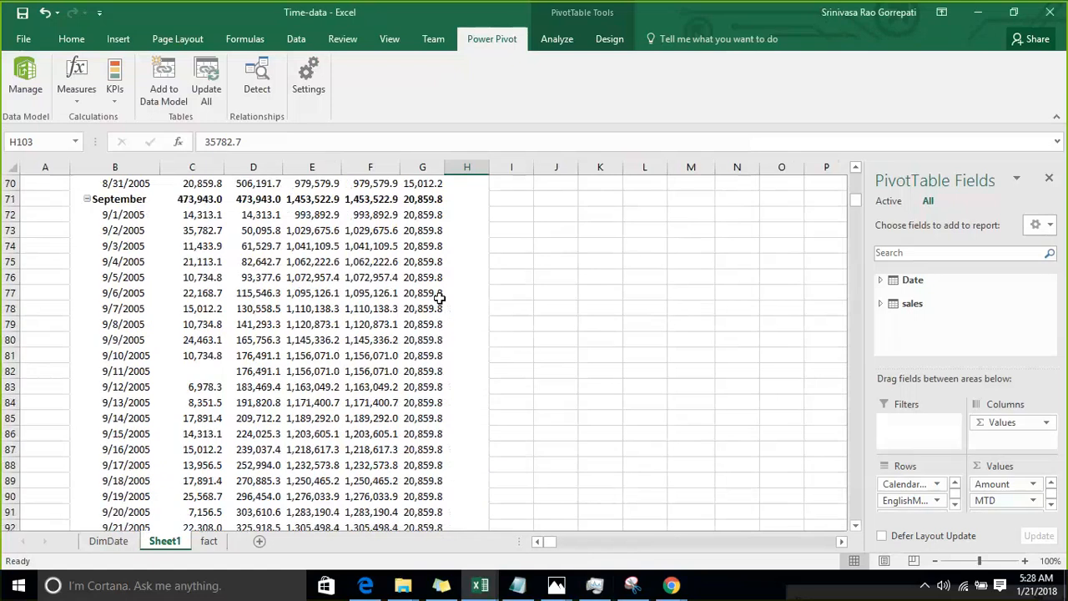
pyautogui.scroll(-3, 401, 298)
pyautogui.click(429, 213)
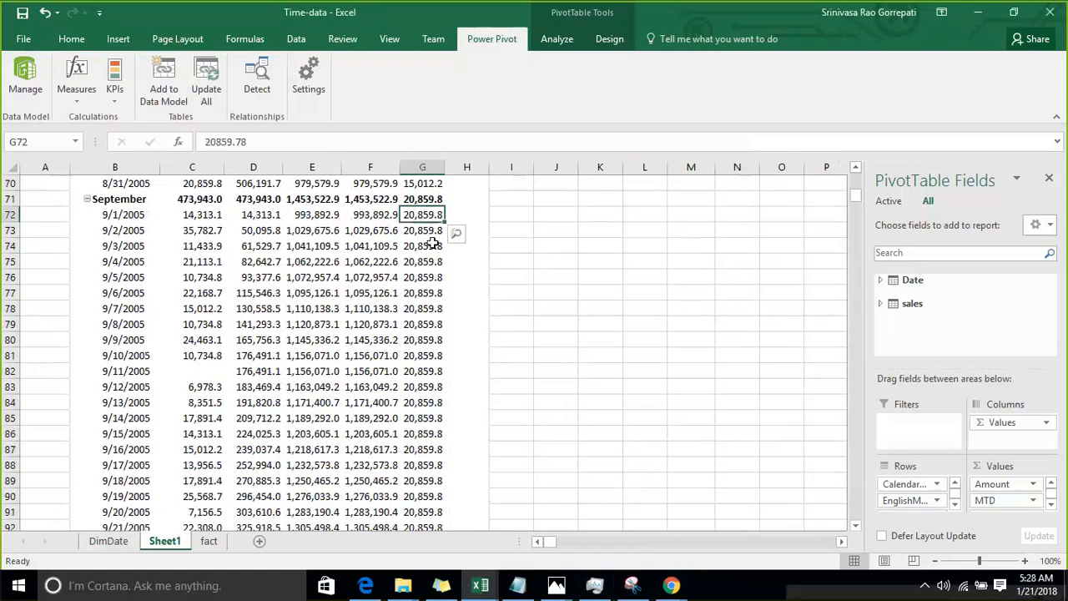
pyautogui.scroll(1, 413, 226)
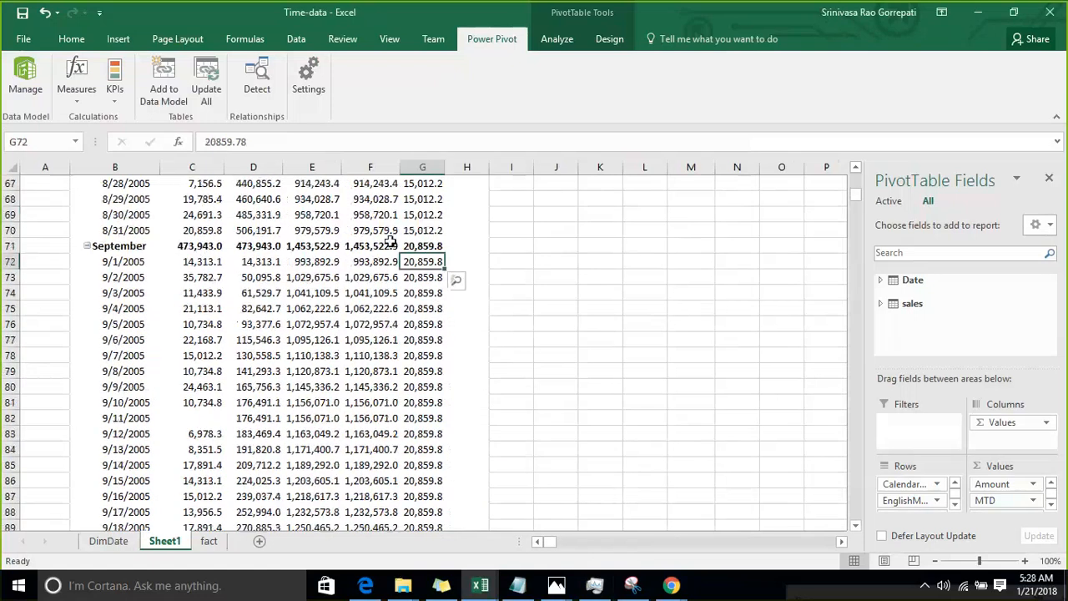
pyautogui.click(121, 232)
pyautogui.click(215, 232)
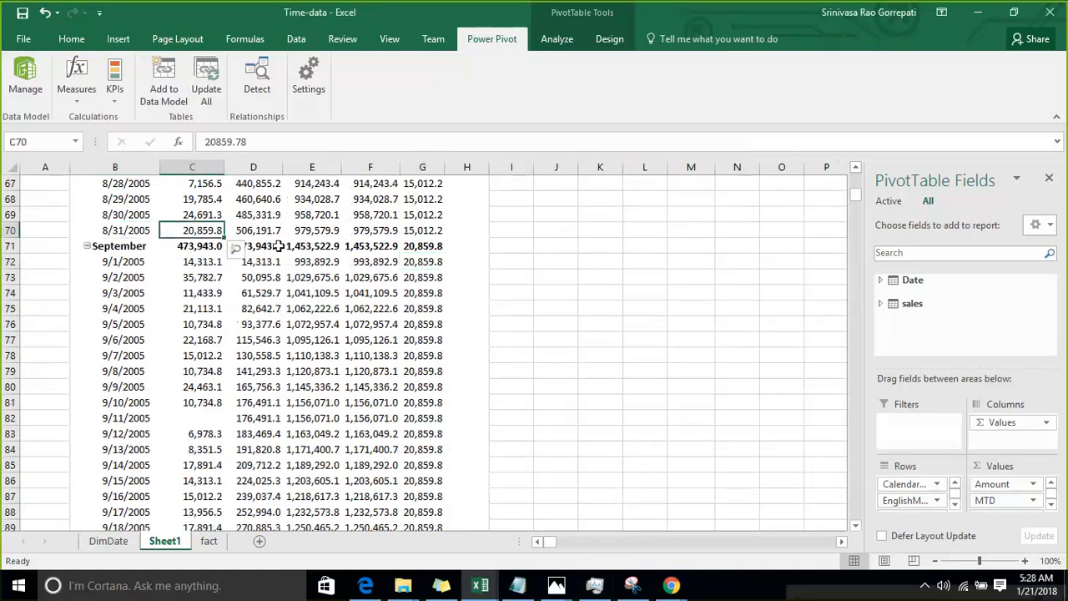
pyautogui.scroll(-5, 422, 294)
pyautogui.scroll(12, 508, 279)
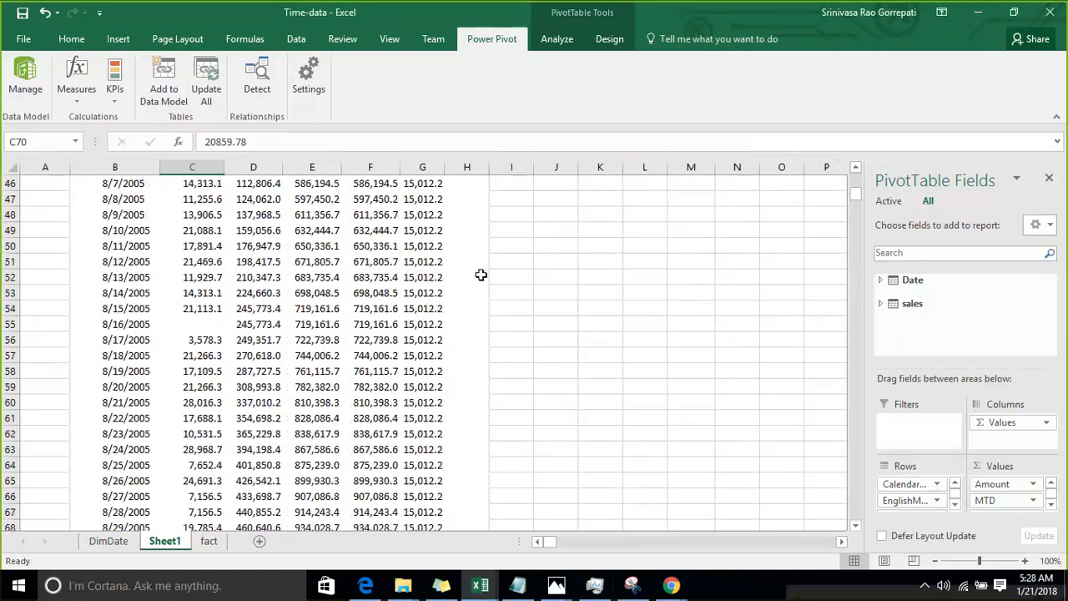
pyautogui.scroll(15, 476, 267)
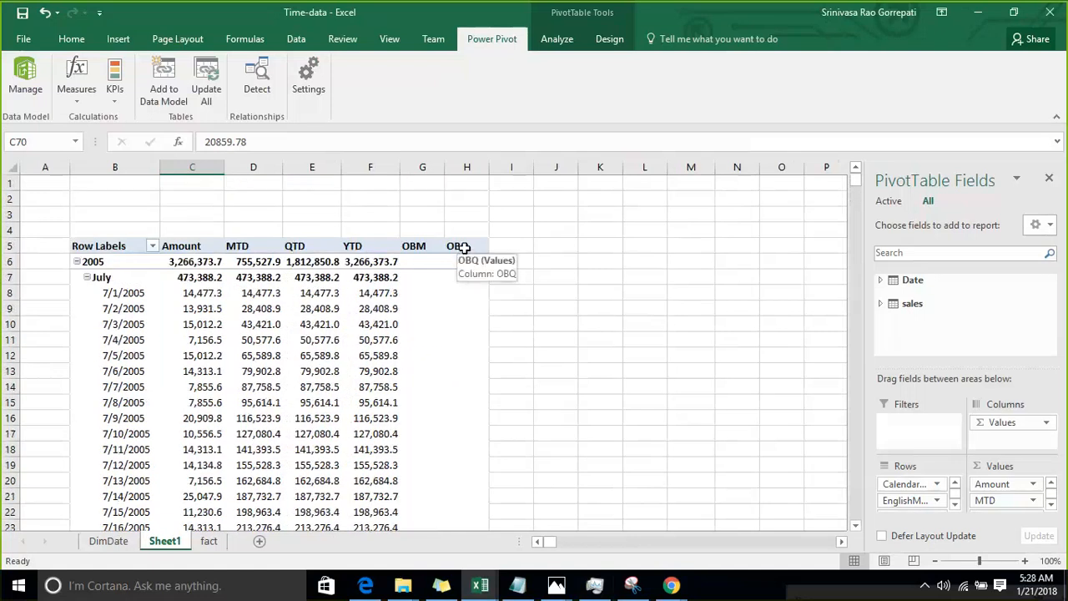
# Collapse July, August, September and October 2005 in the pivot table to show only their monthly totals.
pyautogui.scroll(-1, 465, 247)
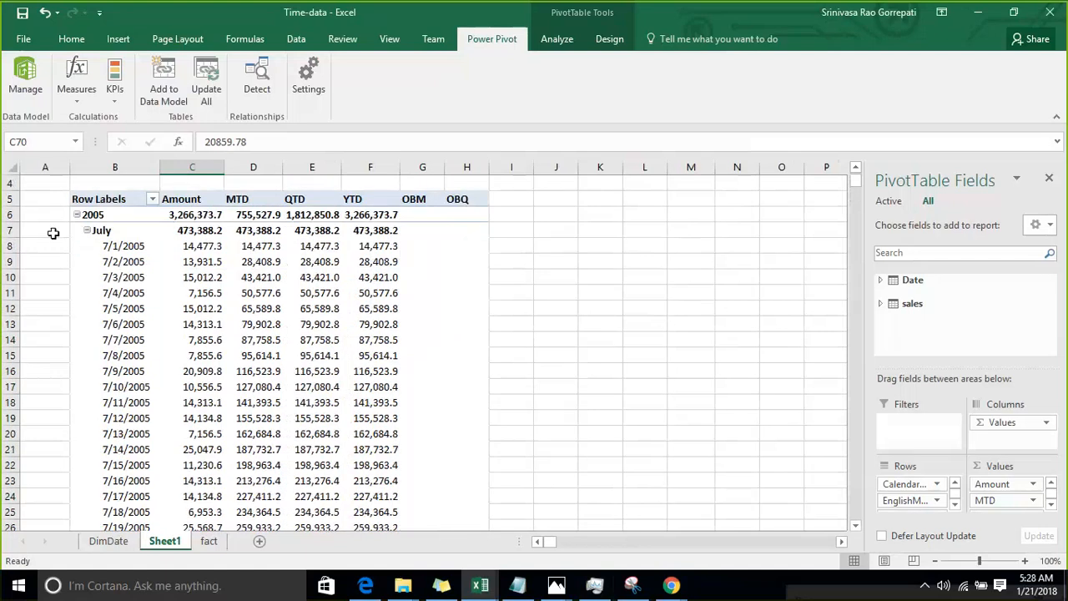
pyautogui.click(87, 230)
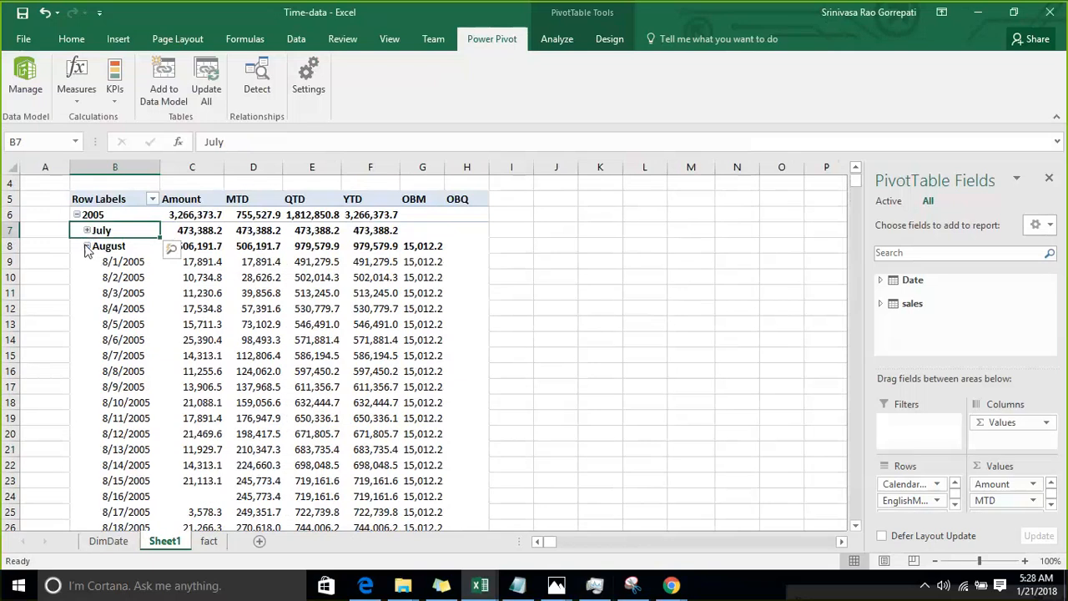
pyautogui.click(86, 247)
pyautogui.click(87, 262)
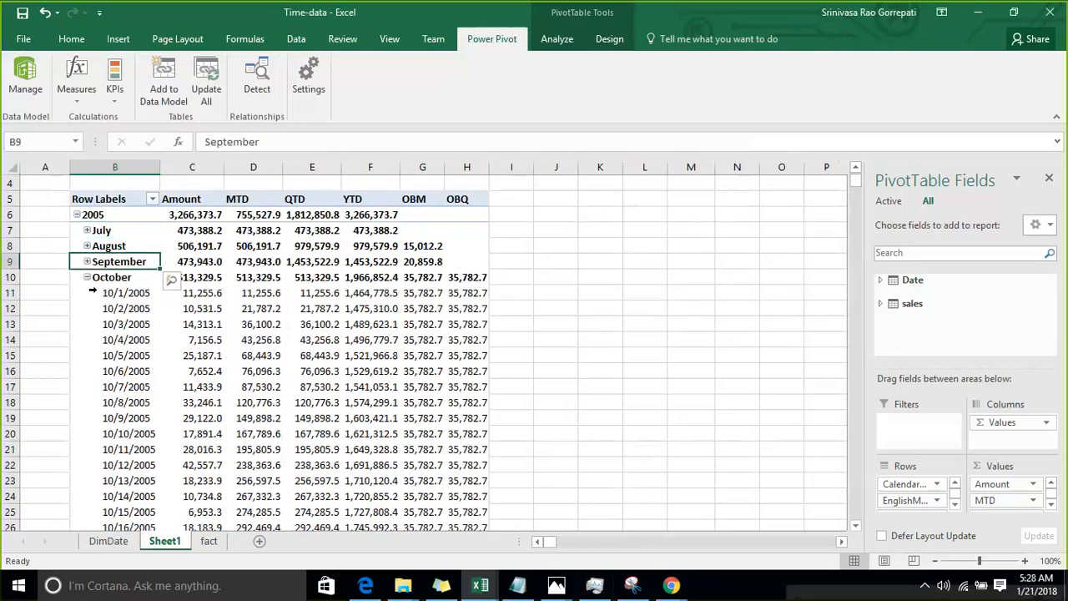
pyautogui.click(87, 278)
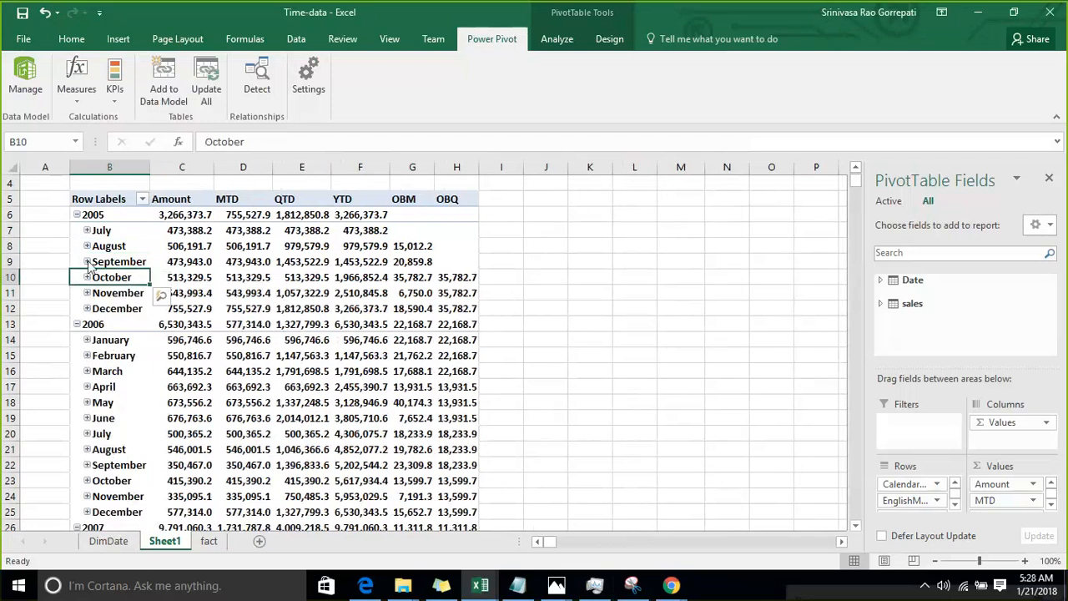
# Expand September 2005 and compare the 9/30/2005 amount with the OBQ values of October to December 2005.
pyautogui.click(87, 261)
pyautogui.scroll(-7, 292, 359)
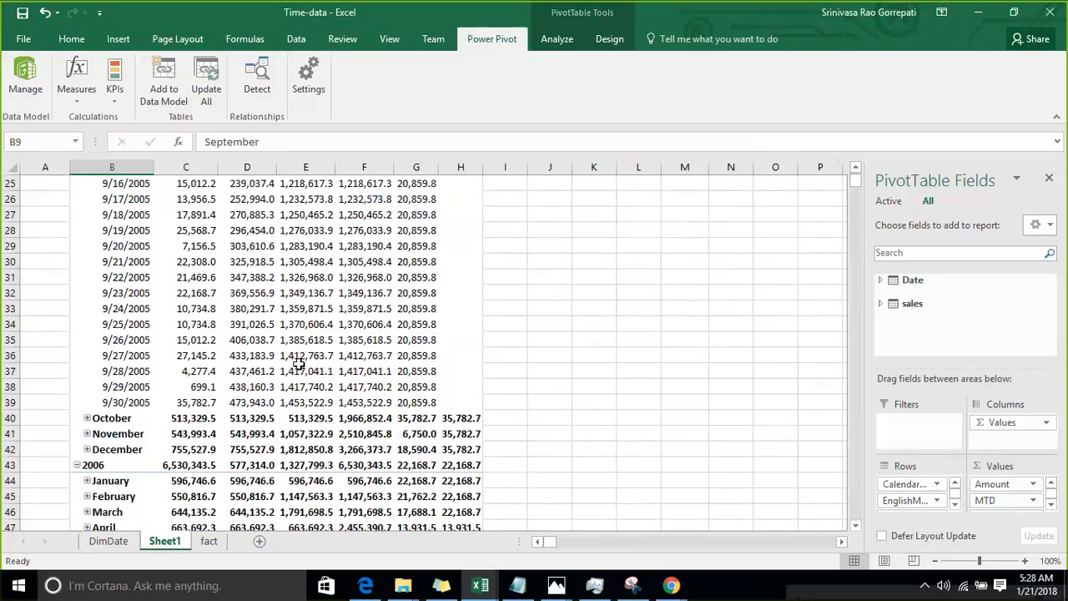
pyautogui.click(200, 404)
pyautogui.scroll(-3, 543, 289)
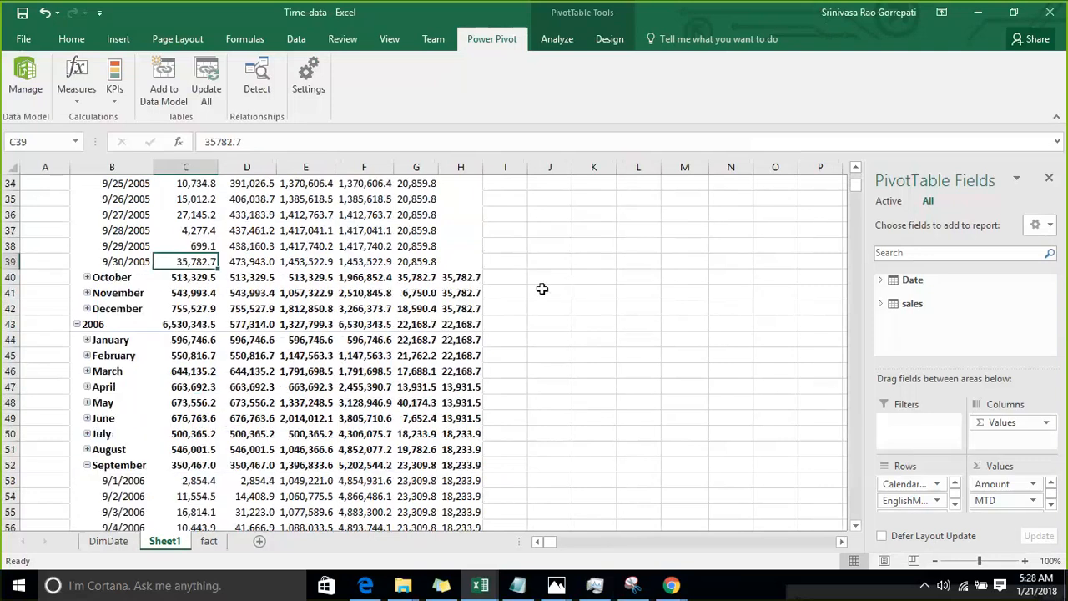
pyautogui.scroll(-1, 542, 289)
pyautogui.moveTo(457, 231); pyautogui.dragTo(484, 259)
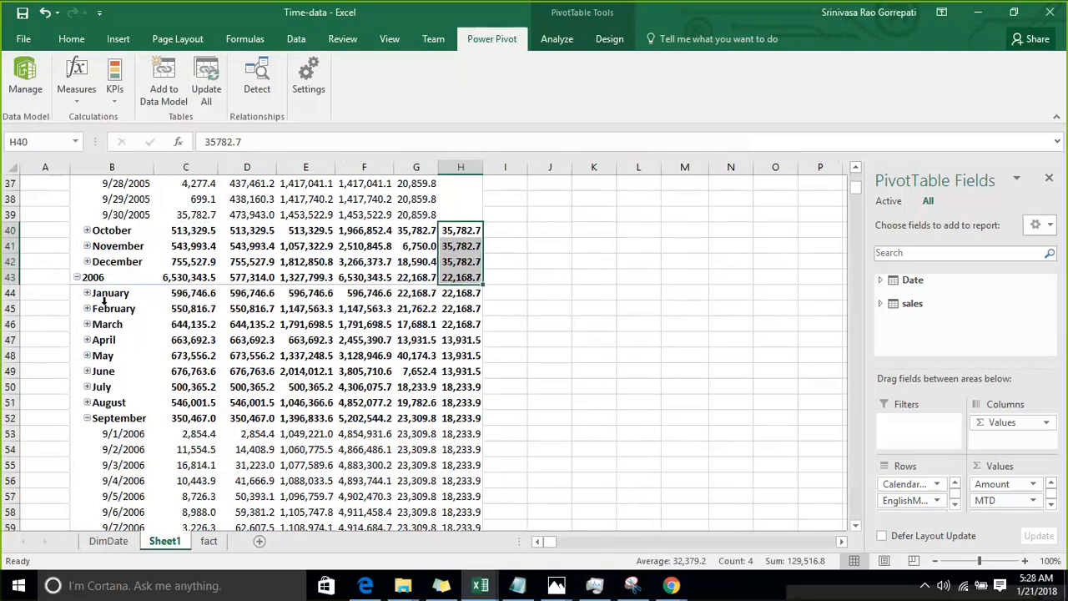
# Expand December 2005 and compare the 12/31/2005 amount with the OBQ values of January to March 2006.
pyautogui.click(87, 261)
pyautogui.scroll(-9, 179, 317)
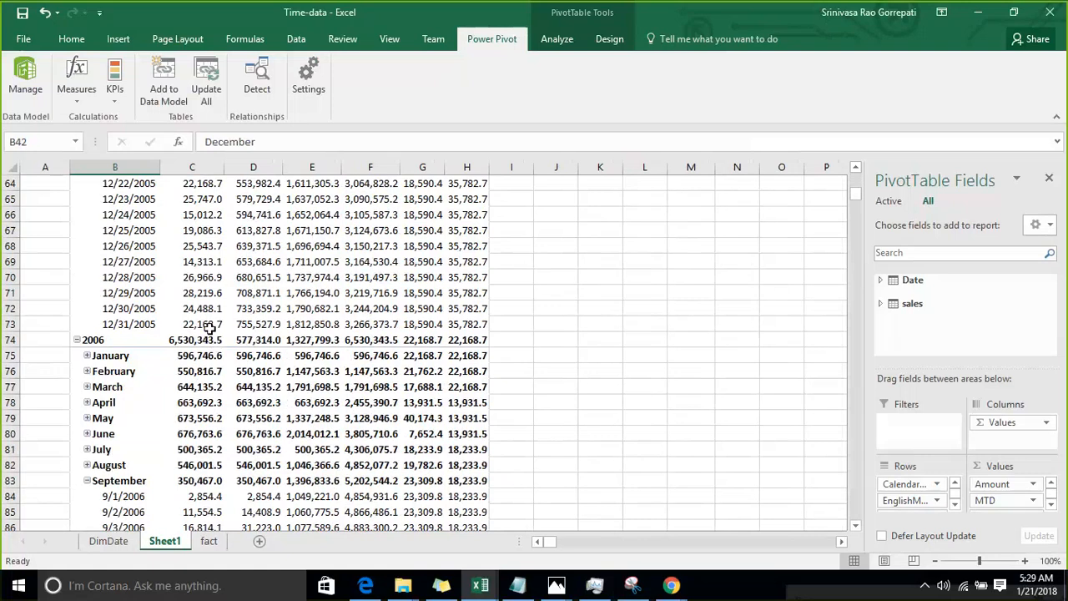
pyautogui.click(210, 326)
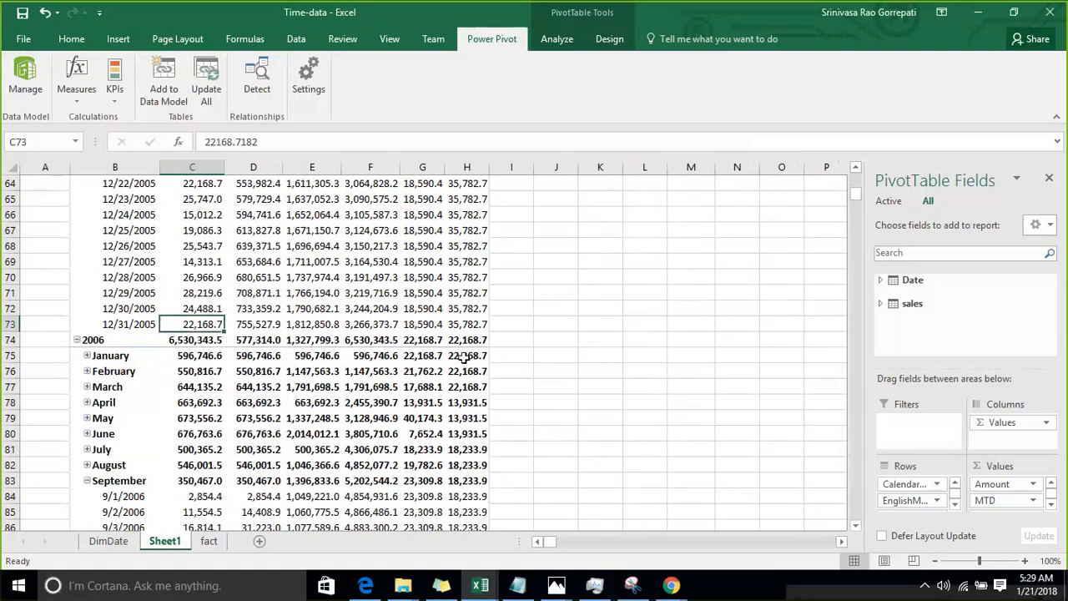
pyautogui.moveTo(464, 355); pyautogui.dragTo(464, 388)
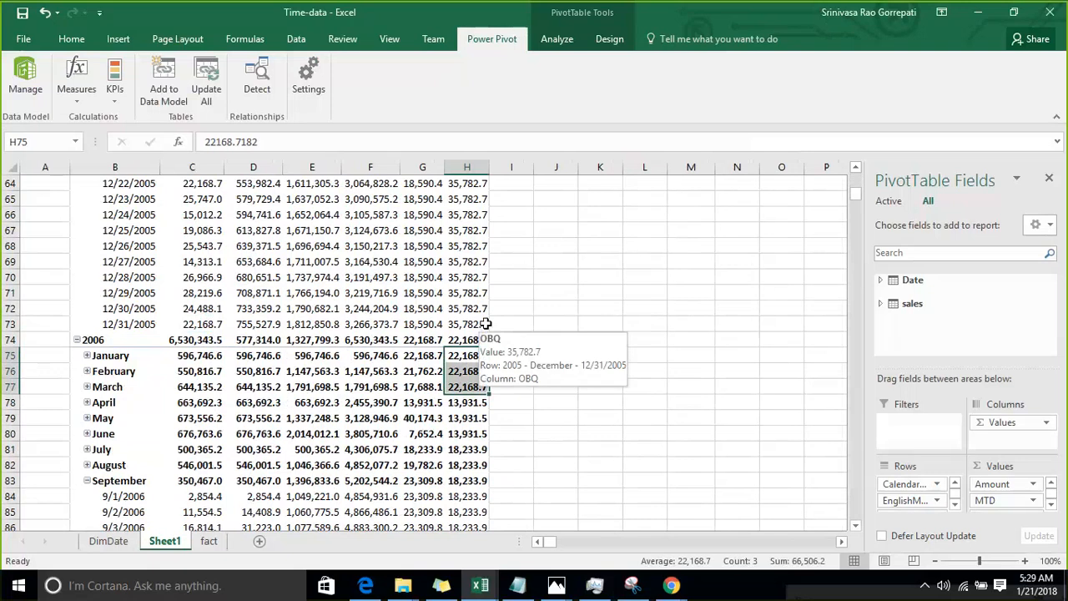
pyautogui.scroll(4, 486, 321)
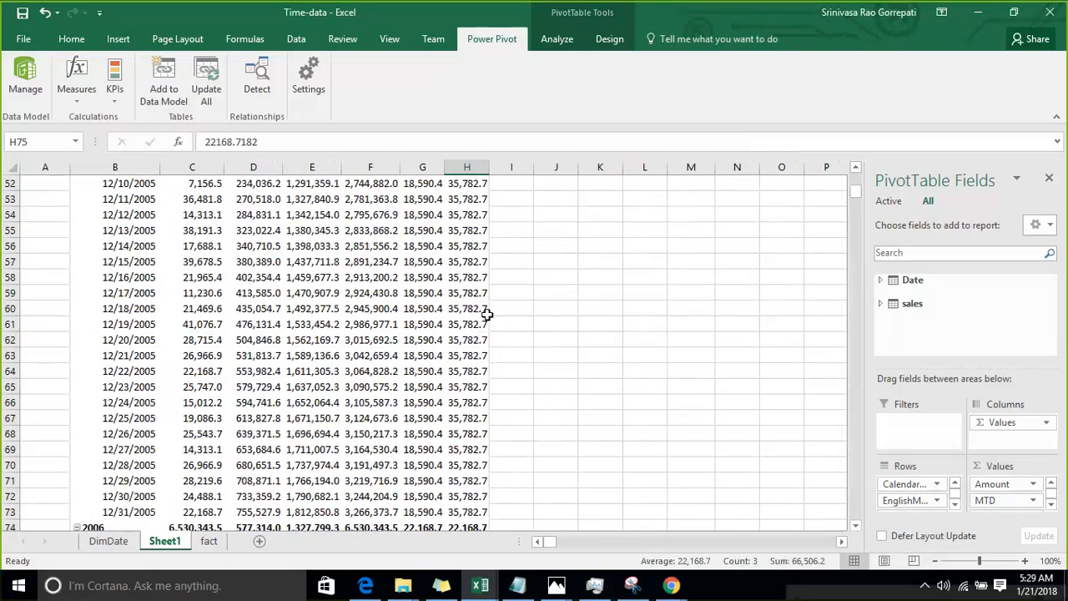
pyautogui.scroll(6, 486, 313)
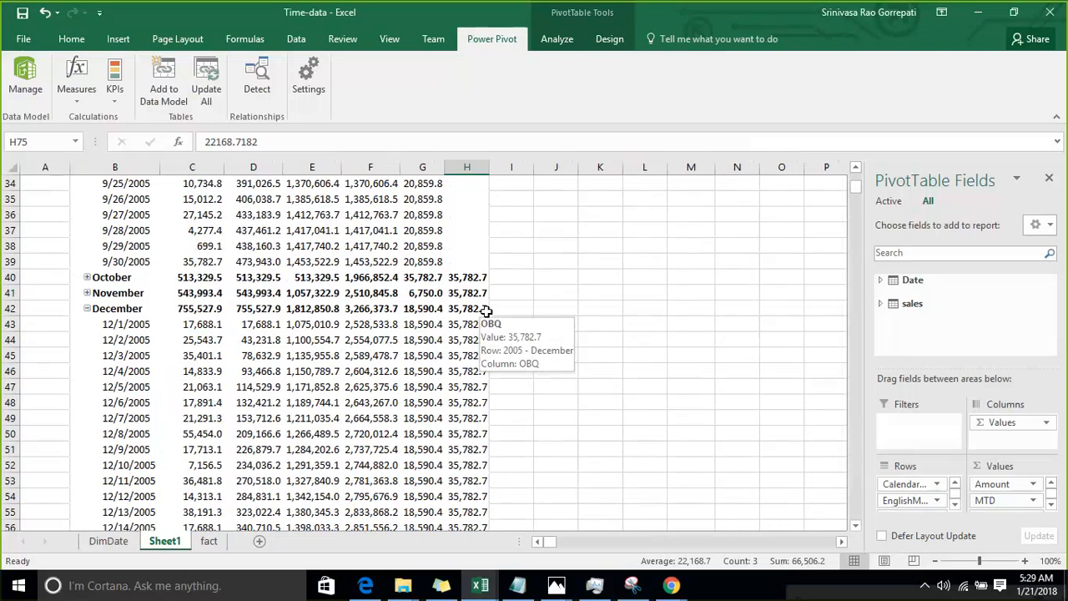
pyautogui.moveTo(488, 328)
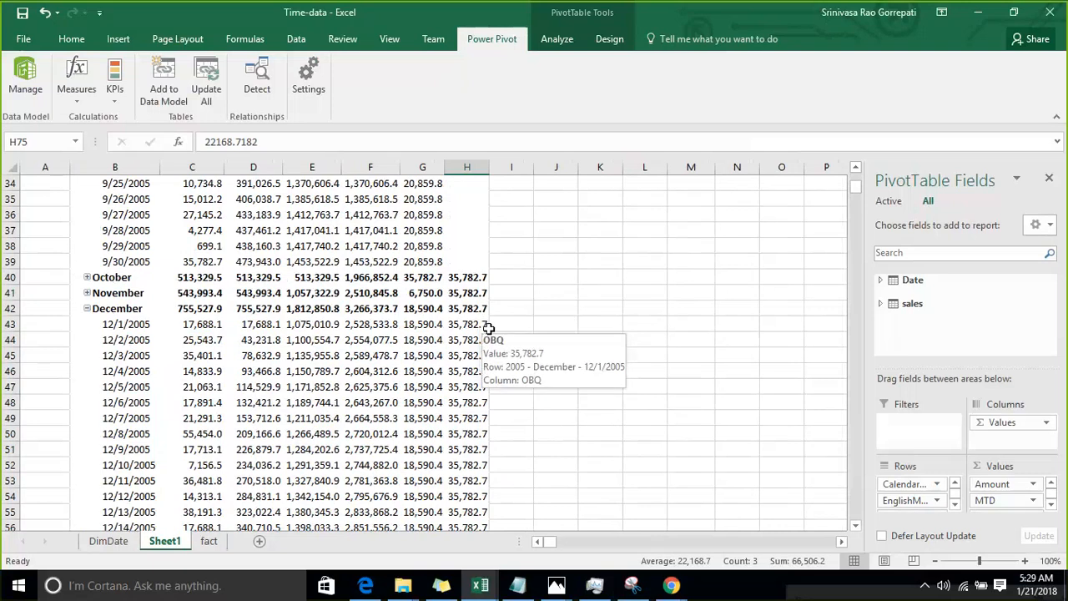
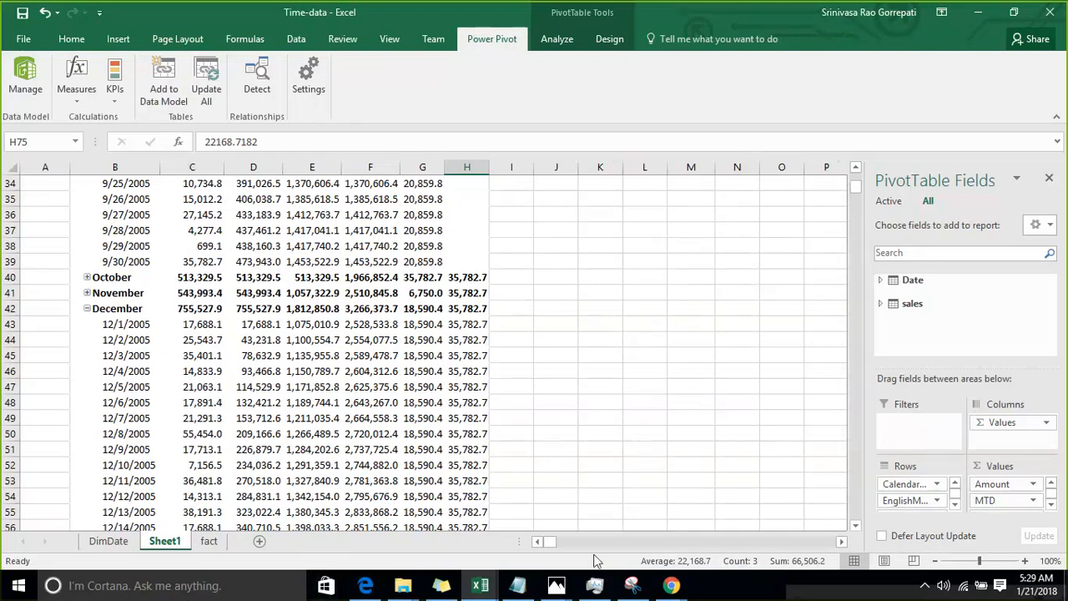
pyautogui.click(518, 586)
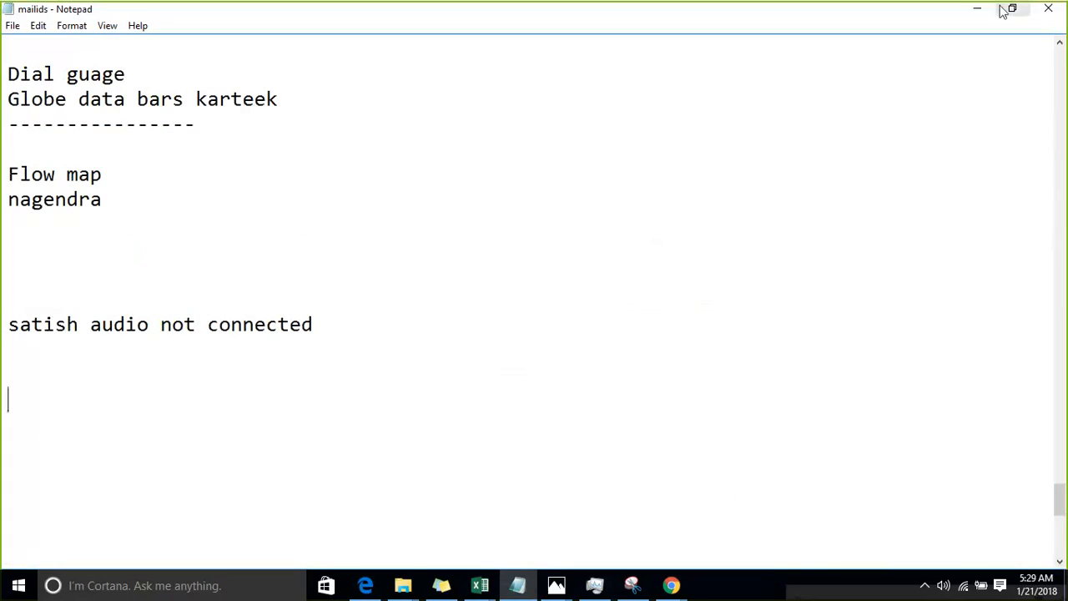
pyautogui.moveTo(753, 28); pyautogui.dragTo(777, 175)
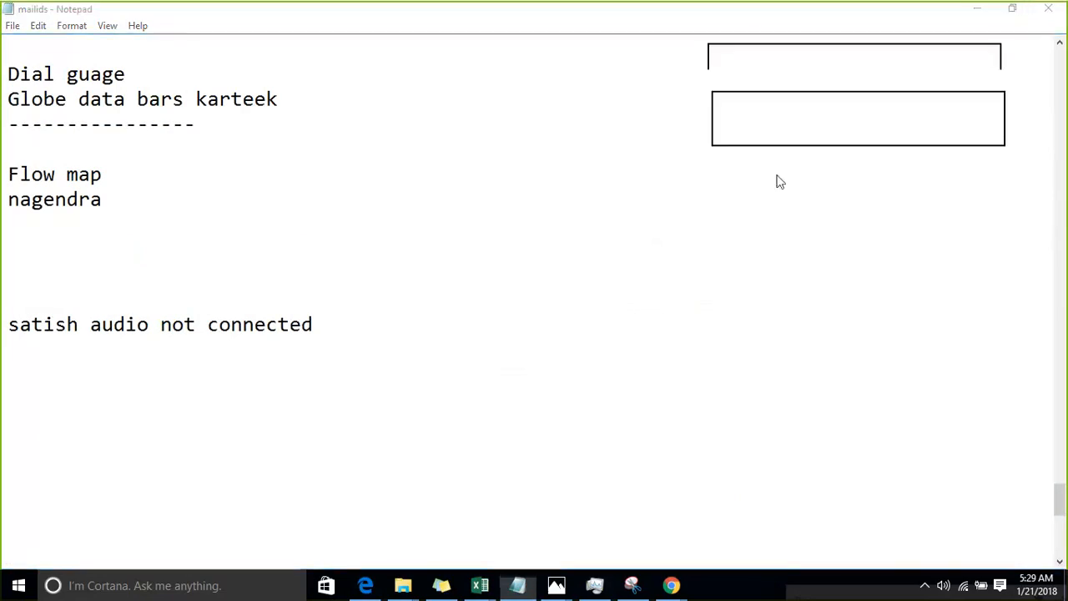
pyautogui.click(980, 11)
# Remove the OBM and OBQ measures of the sales table from the pivot table.
pyautogui.scroll(-12, 346, 218)
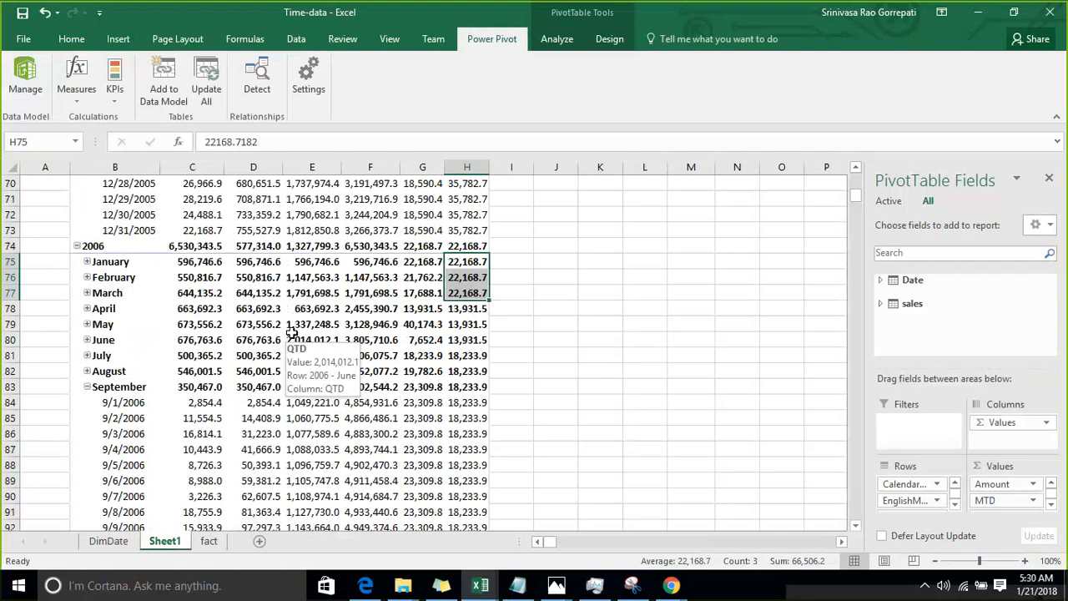
pyautogui.scroll(20, 290, 332)
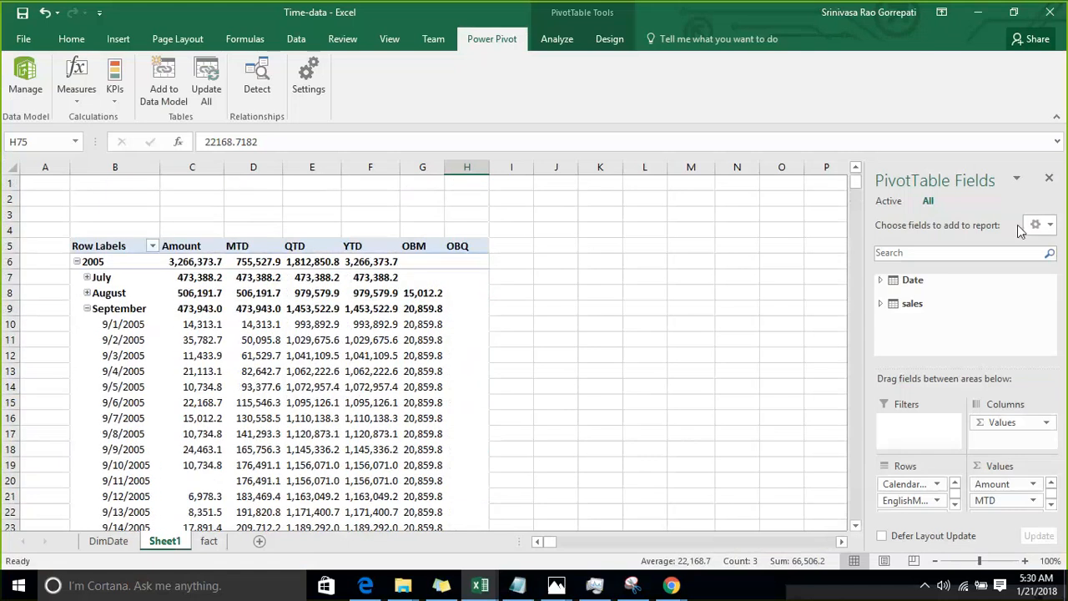
pyautogui.click(882, 307)
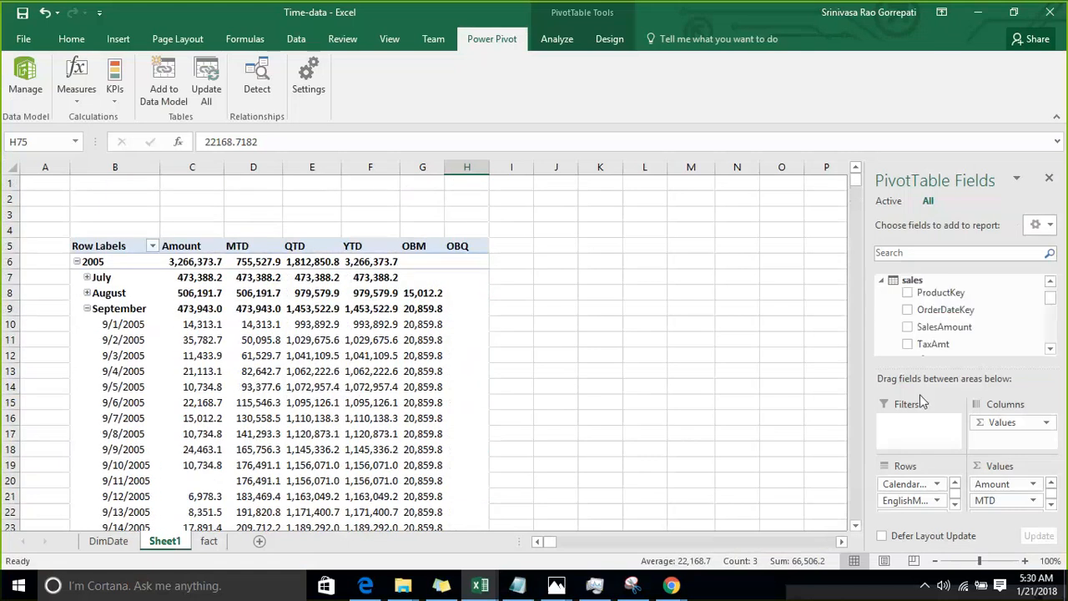
pyautogui.scroll(-5, 918, 318)
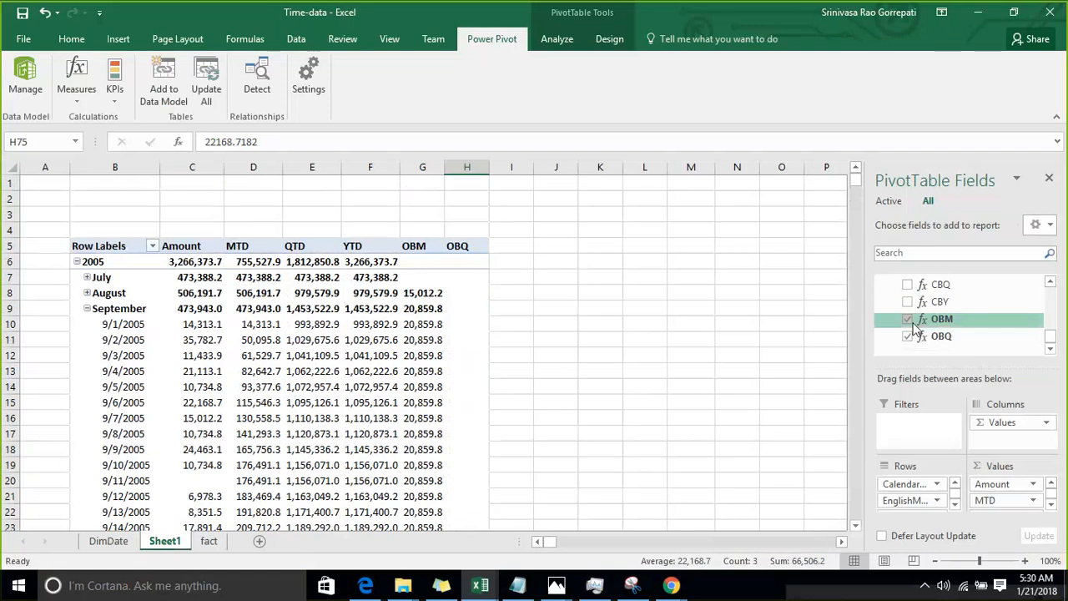
pyautogui.click(908, 320)
pyautogui.click(908, 337)
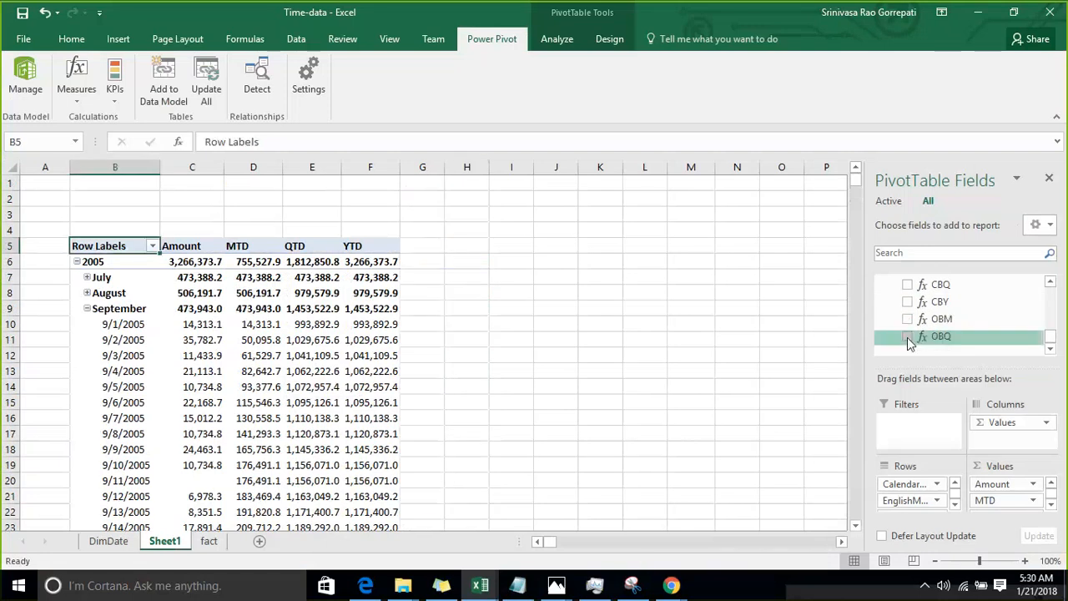
# Start a new Power Pivot measure in the sales table and name it PD.
pyautogui.click(227, 214)
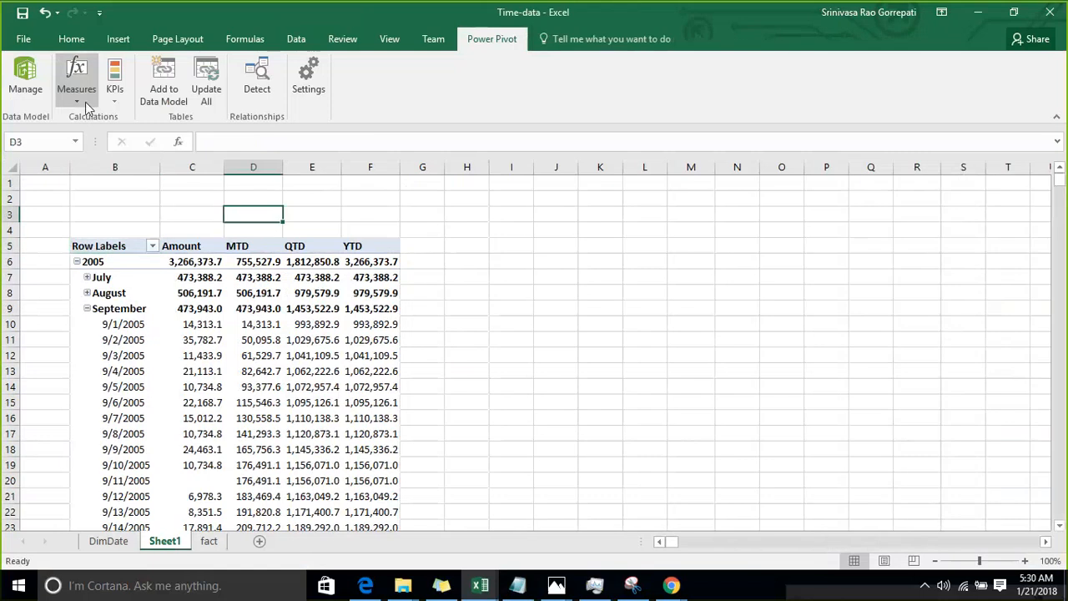
pyautogui.click(85, 102)
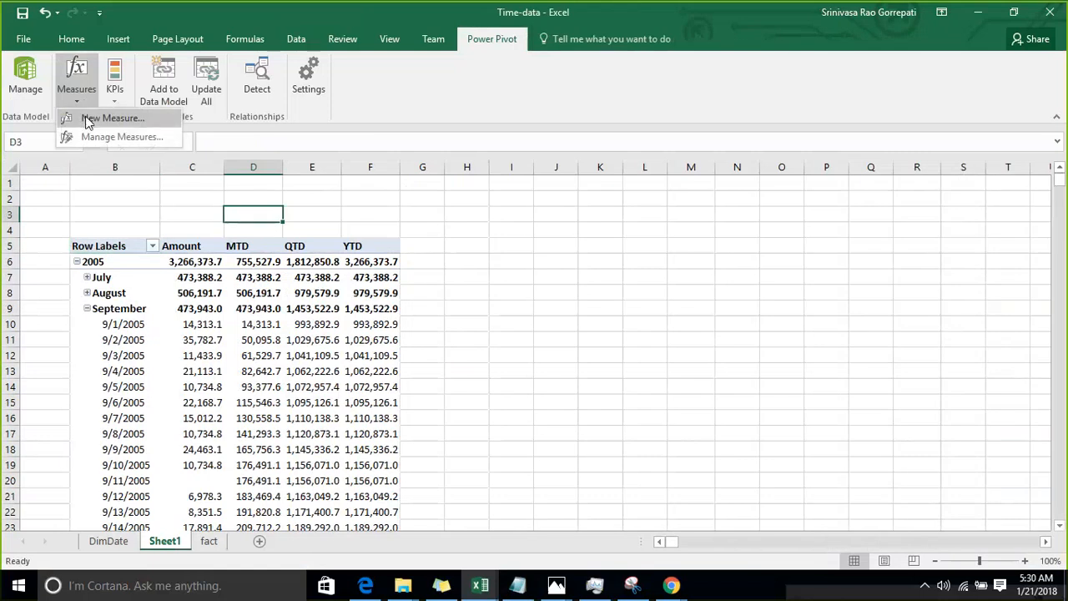
pyautogui.click(89, 120)
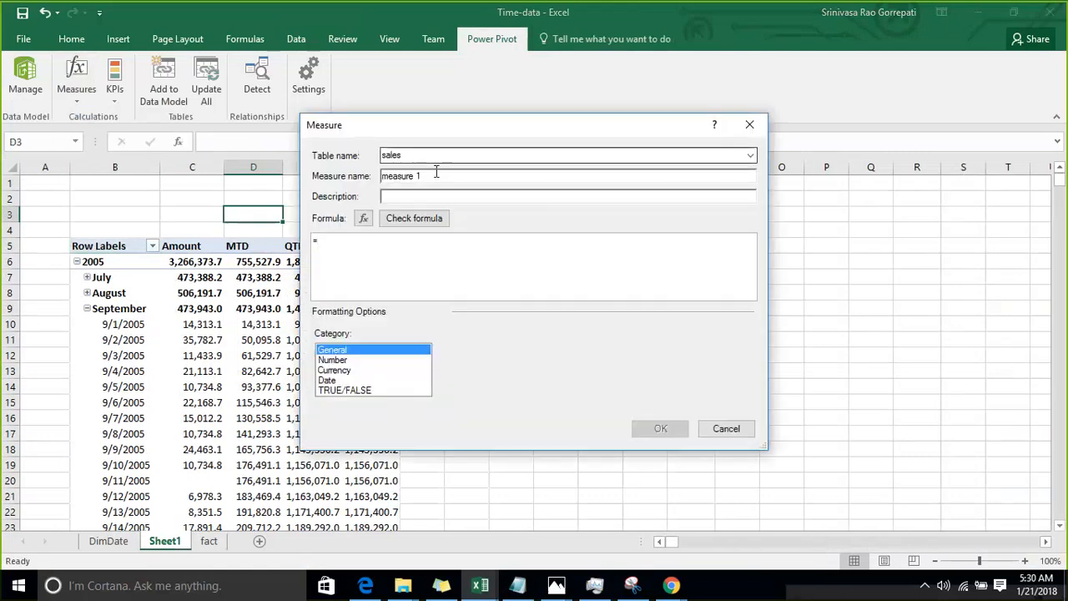
pyautogui.moveTo(436, 172); pyautogui.dragTo(367, 172)
pyautogui.write('PD')
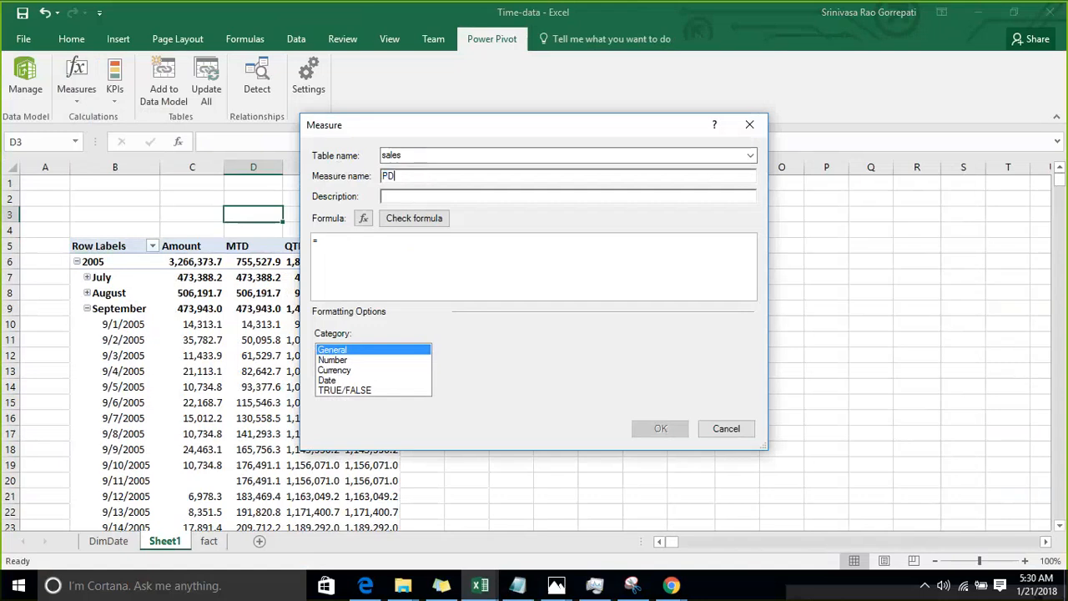
# Enter the PD measure's formula =CALCULATE([Amount],PREVIOUSDAY('Date'[FullDateAlternateKey])).
pyautogui.click(394, 244)
pyautogui.write('ca')
pyautogui.press('Tab')
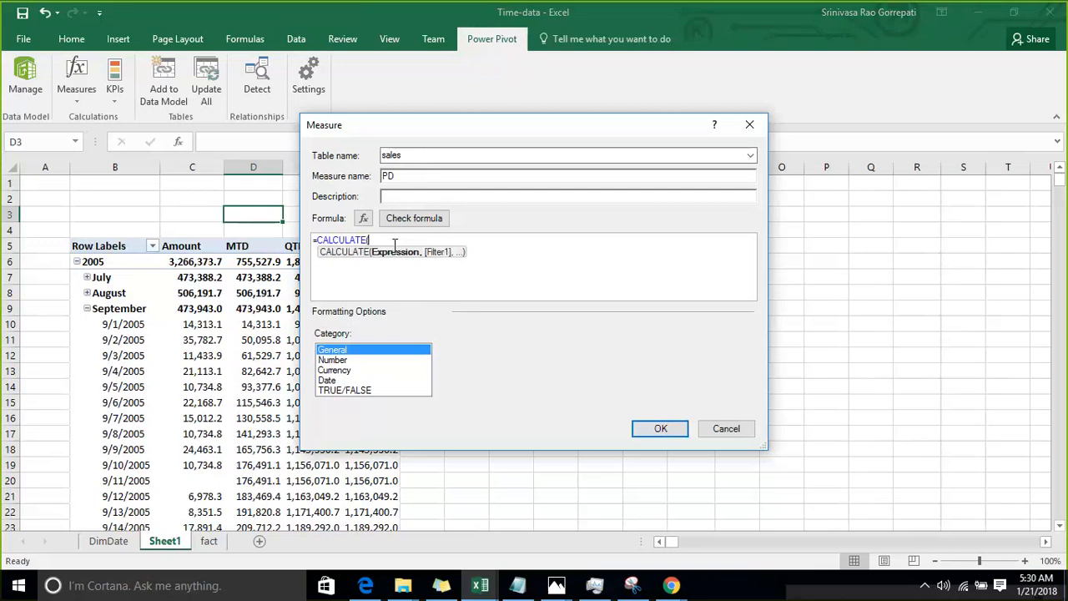
pyautogui.write('am')
pyautogui.press('Tab')
pyautogui.write(',')
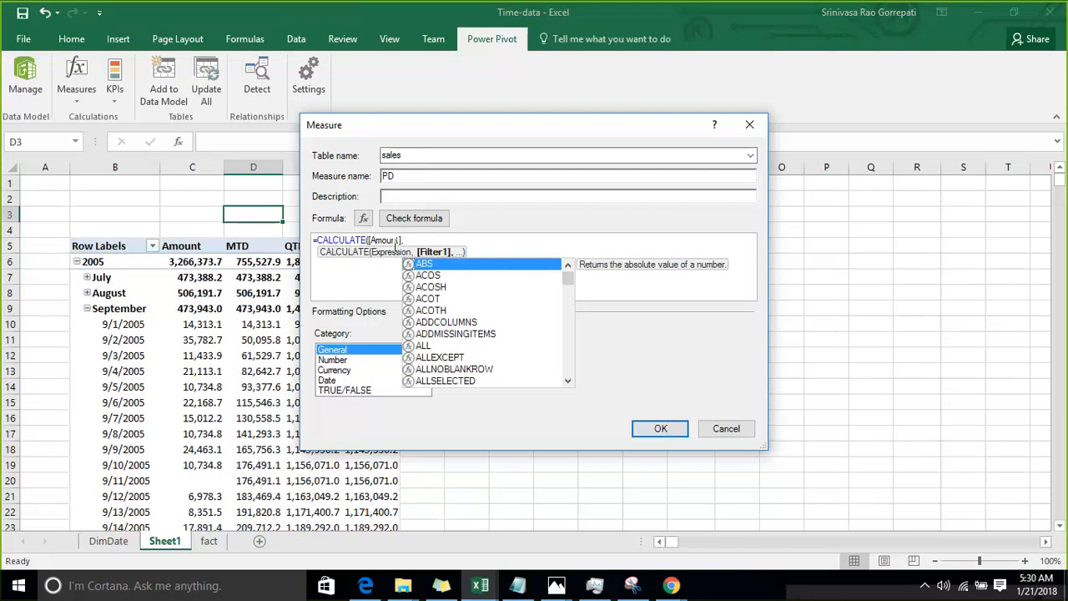
pyautogui.write('pre')
pyautogui.press('Tab')
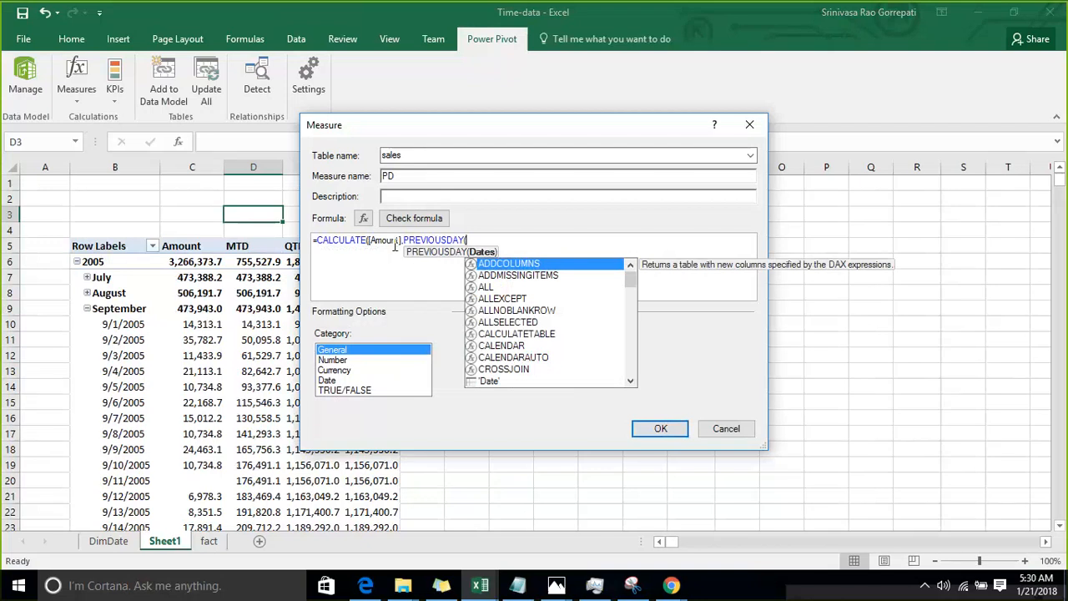
pyautogui.write("'Da")
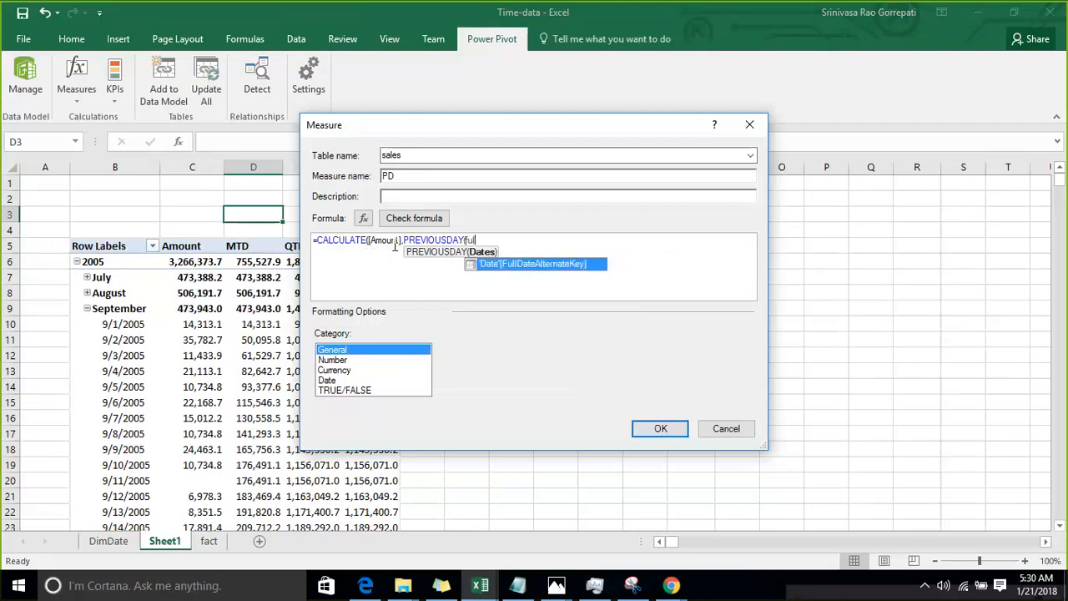
pyautogui.press('Tab')
pyautogui.write(')')
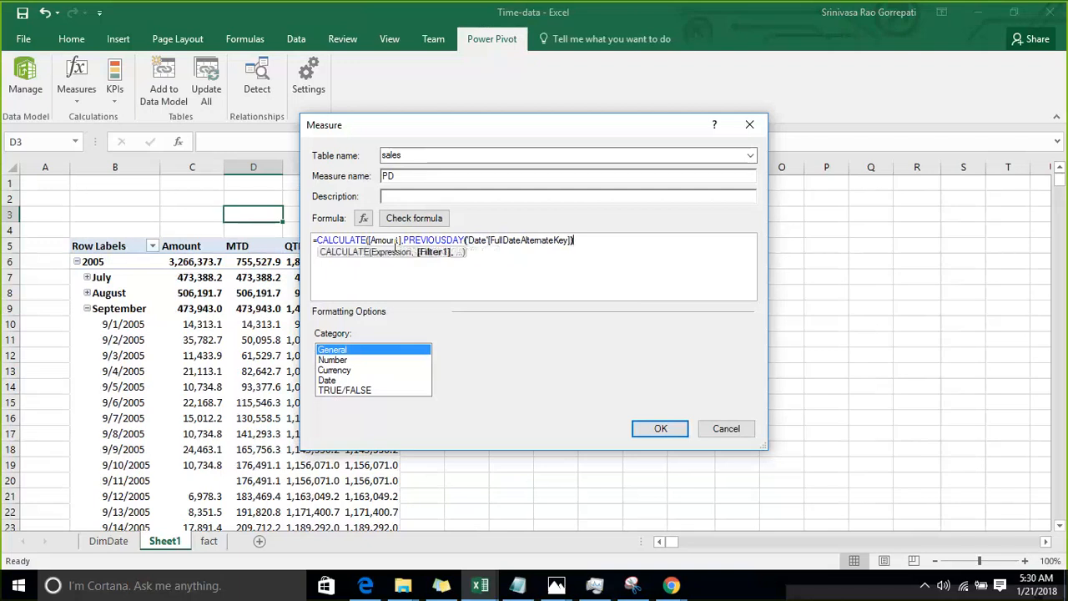
pyautogui.write(')')
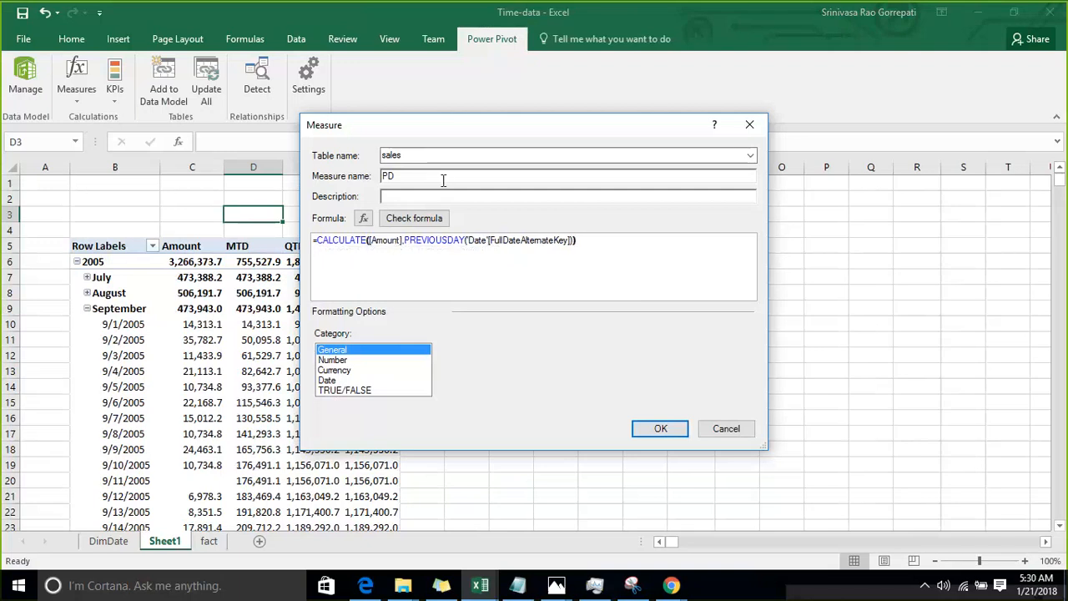
# Format PD as a decimal number with 1 decimal place and the 1000 separator, and create the measure.
pyautogui.click(393, 360)
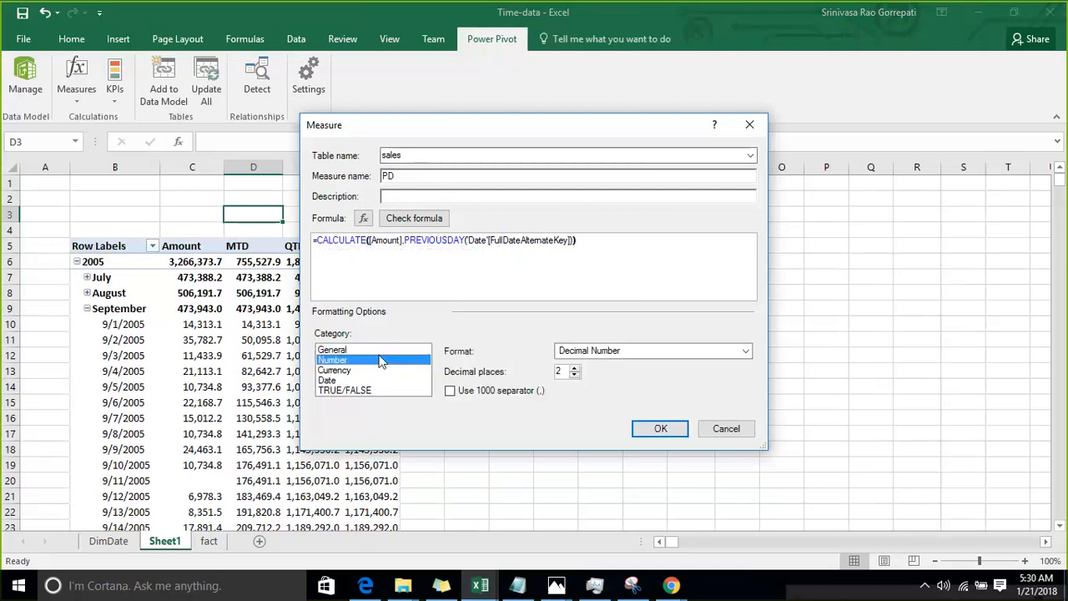
pyautogui.click(746, 351)
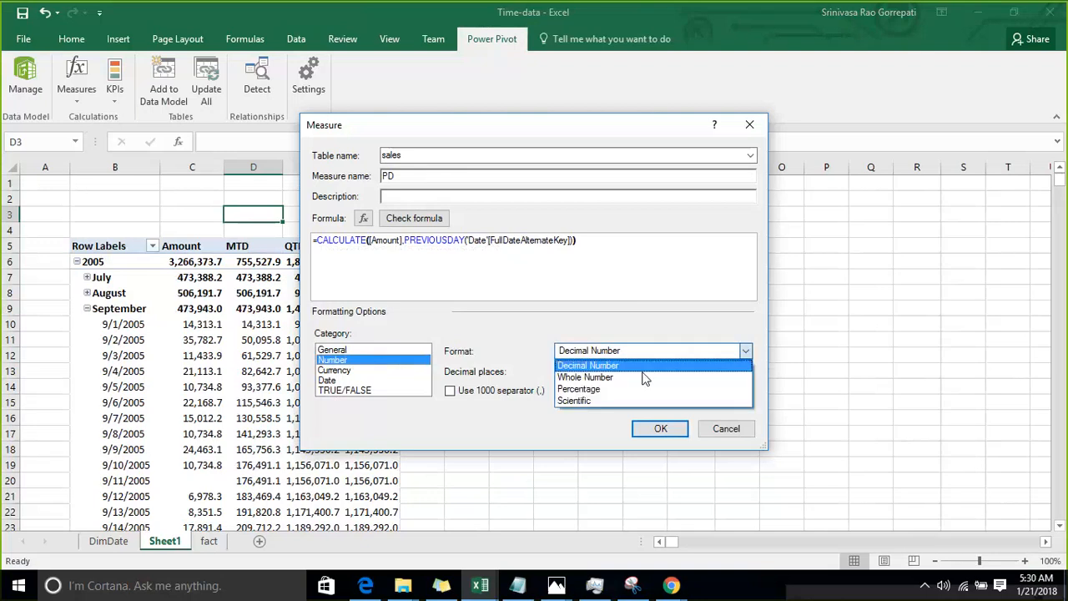
pyautogui.click(633, 367)
pyautogui.click(574, 368)
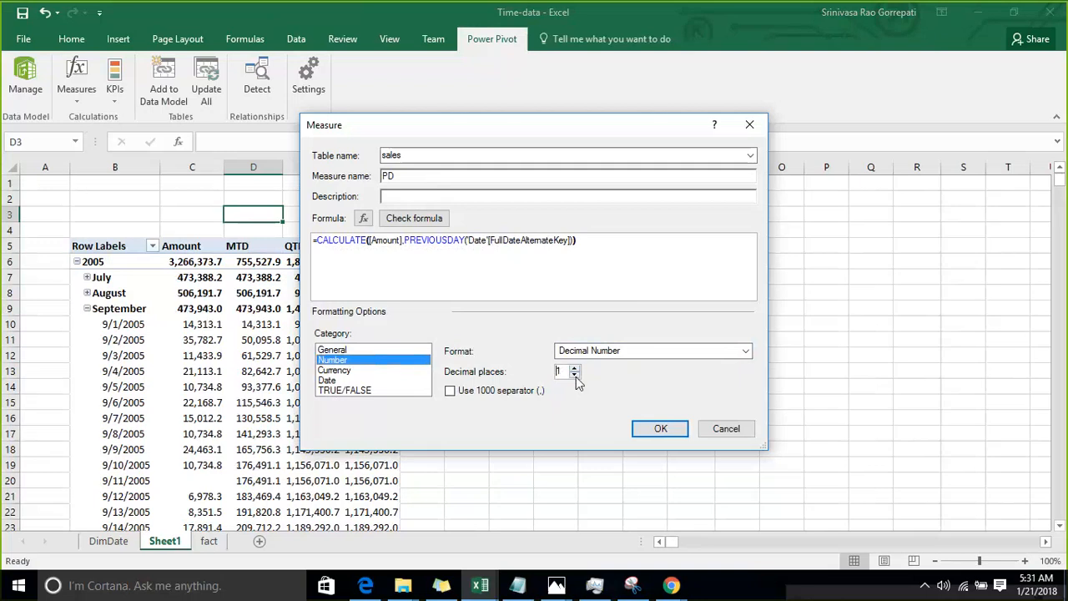
pyautogui.click(529, 392)
pyautogui.click(655, 429)
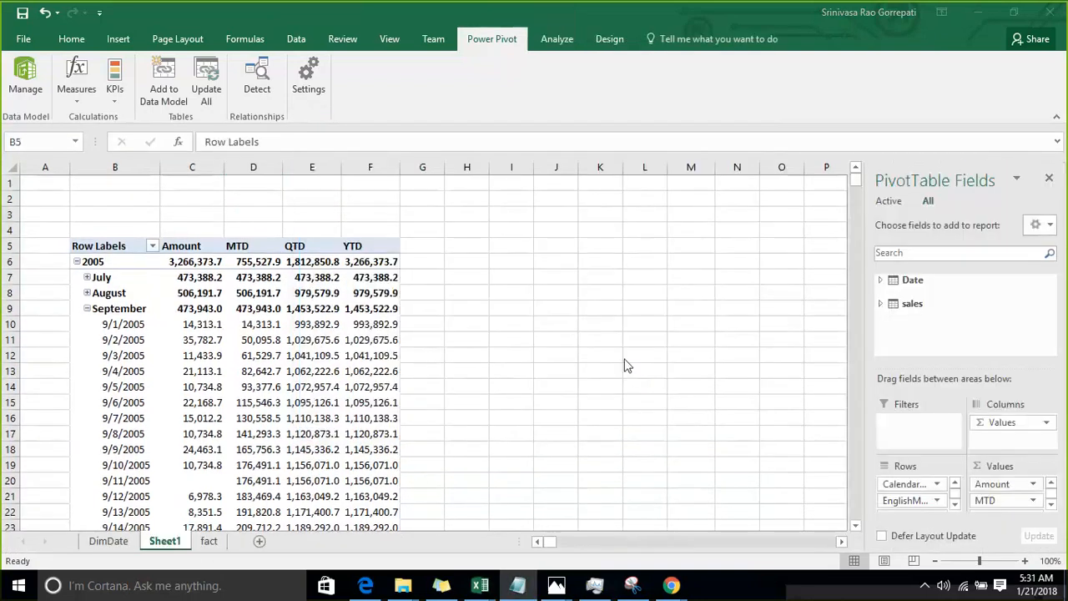
# Add the PD measure from the sales table to the pivot table's values.
pyautogui.click(374, 262)
pyautogui.click(883, 304)
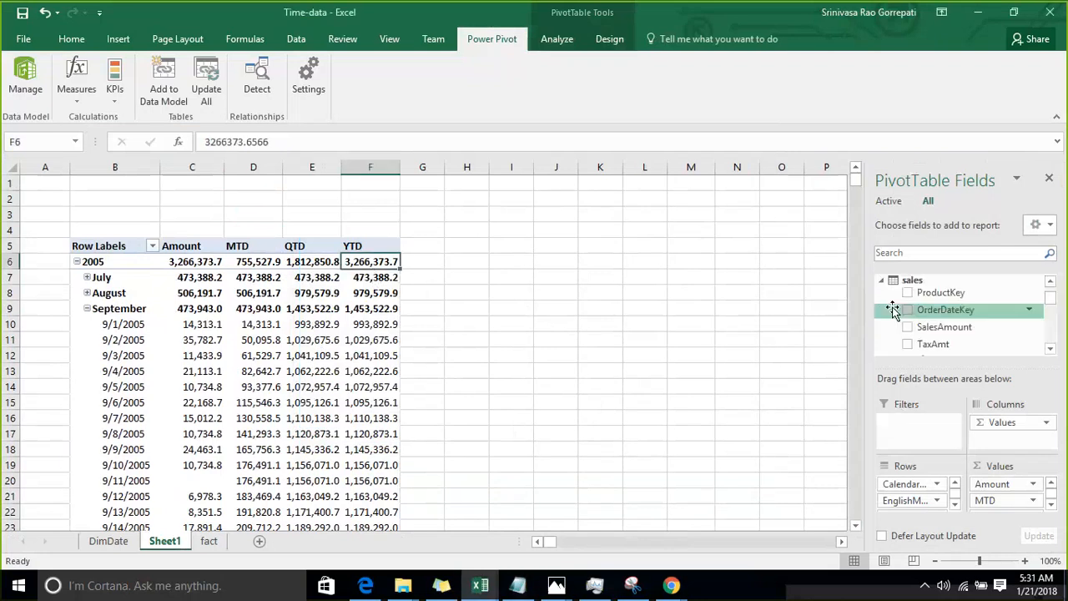
pyautogui.scroll(-1, 942, 326)
pyautogui.scroll(-5, 941, 326)
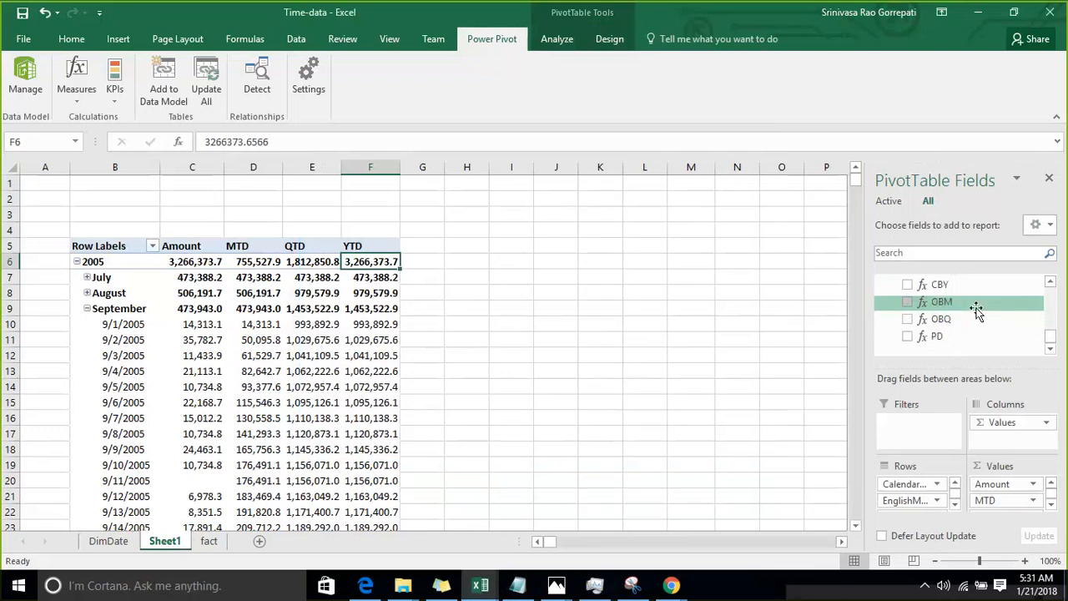
pyautogui.click(942, 335)
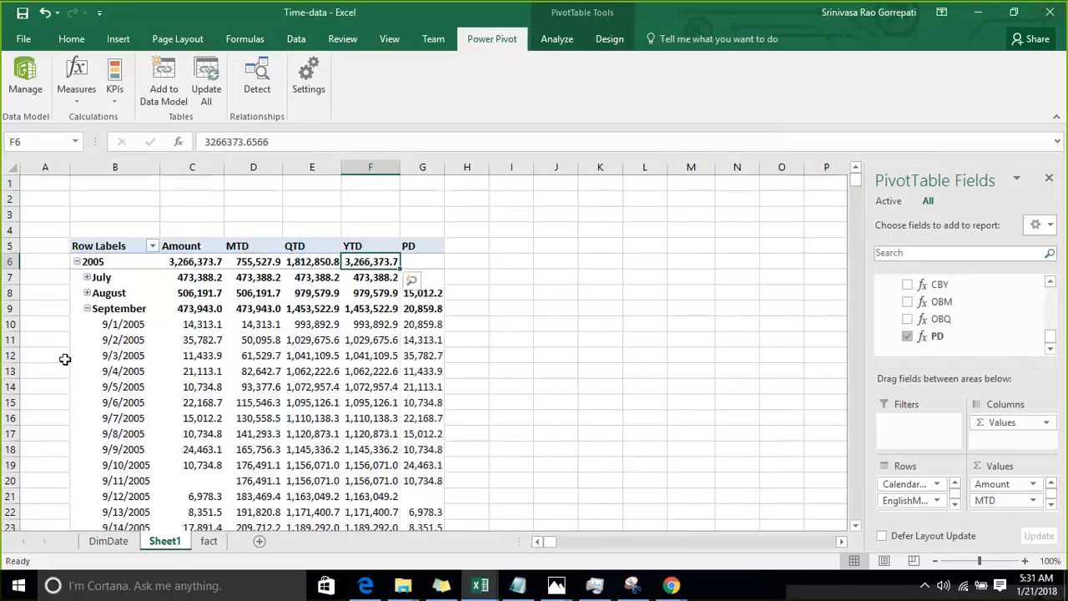
pyautogui.click(499, 245)
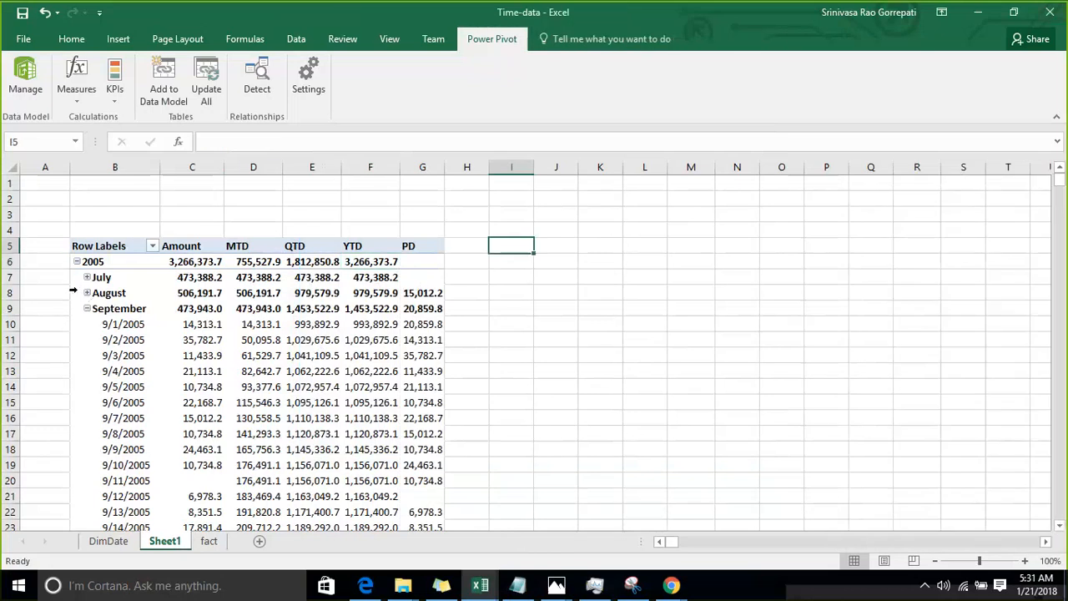
# Expand July 2005 in the pivot table and check its daily PD values against the previous day's amounts.
pyautogui.click(93, 279)
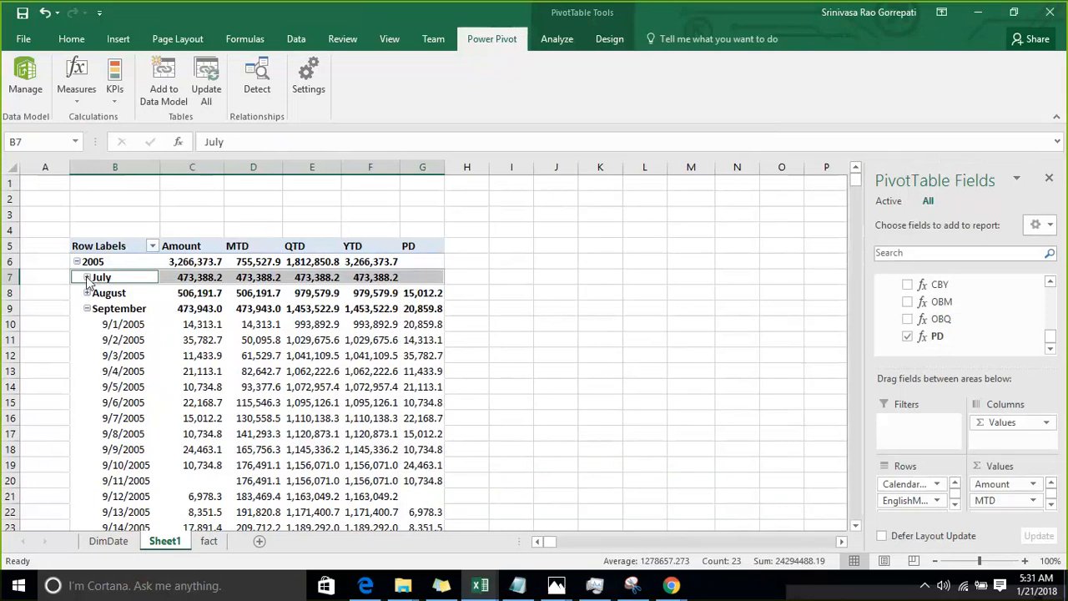
pyautogui.click(87, 277)
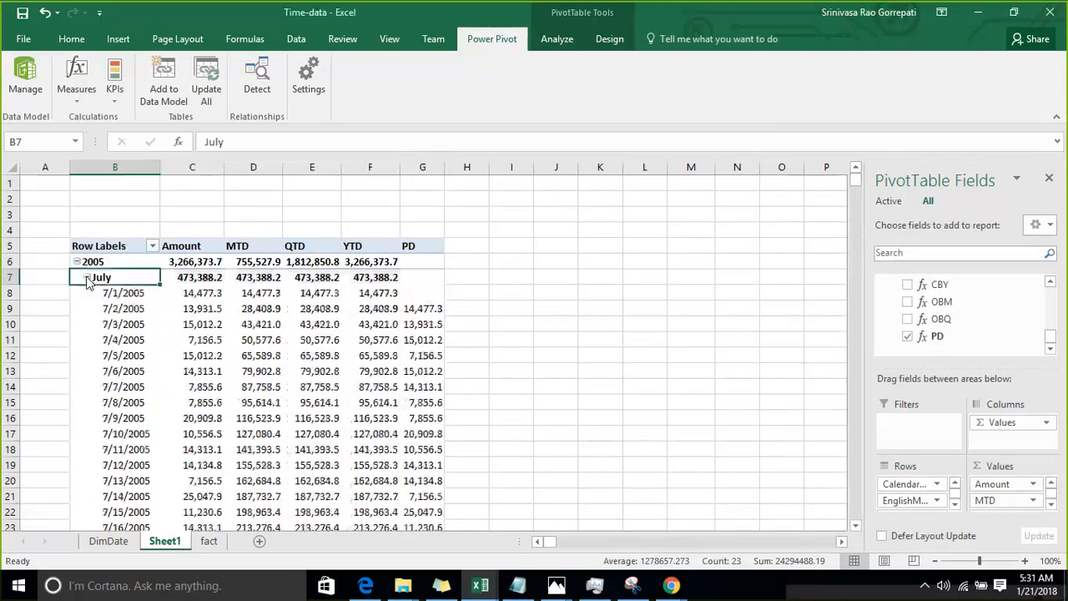
pyautogui.click(420, 306)
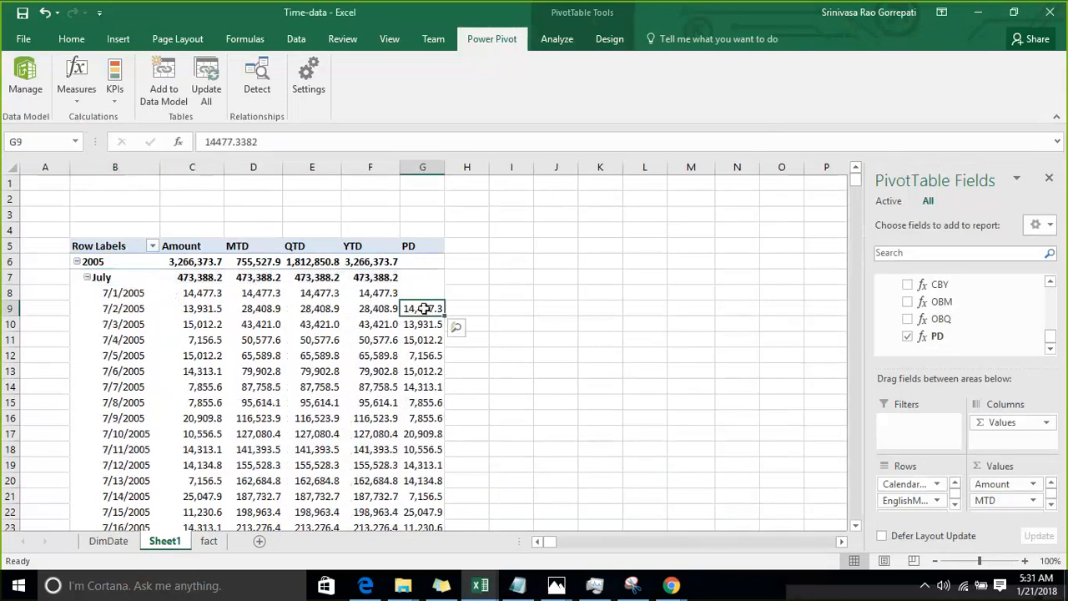
pyautogui.click(104, 309)
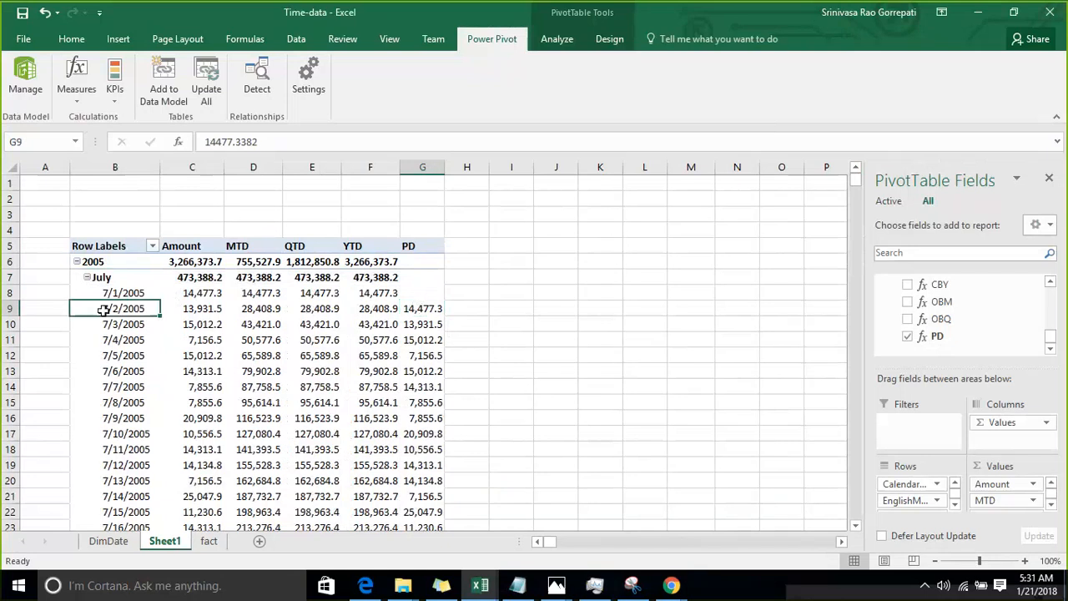
pyautogui.click(365, 293)
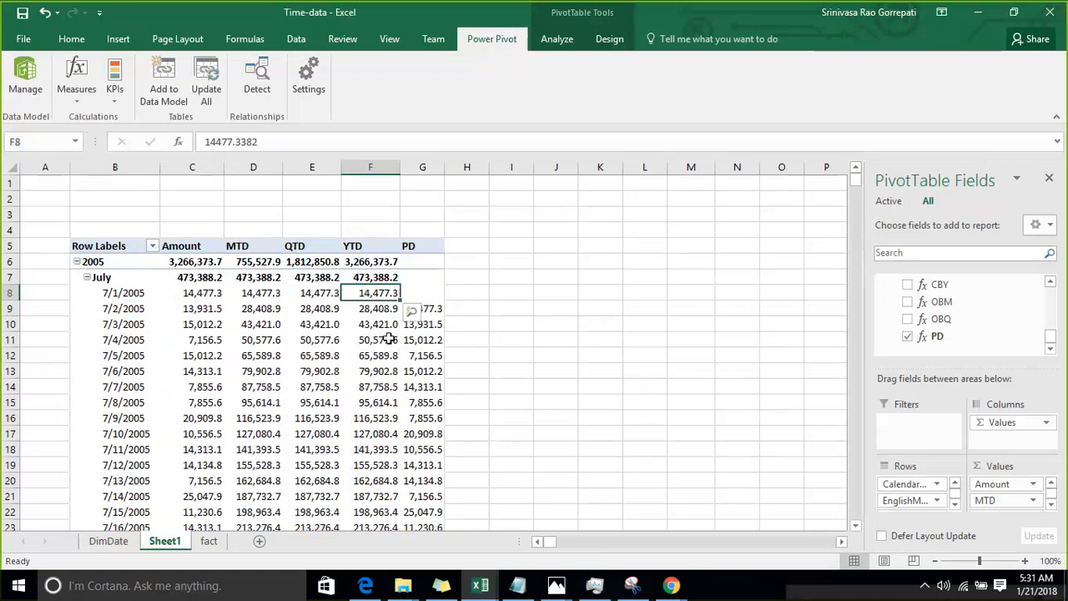
pyautogui.click(386, 332)
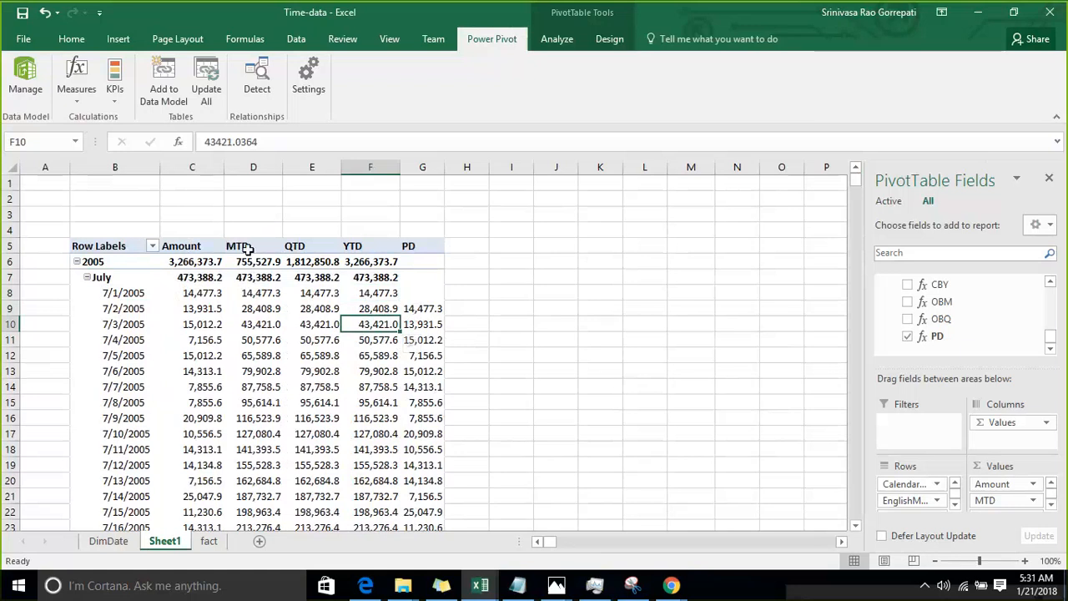
pyautogui.scroll(1, 916, 337)
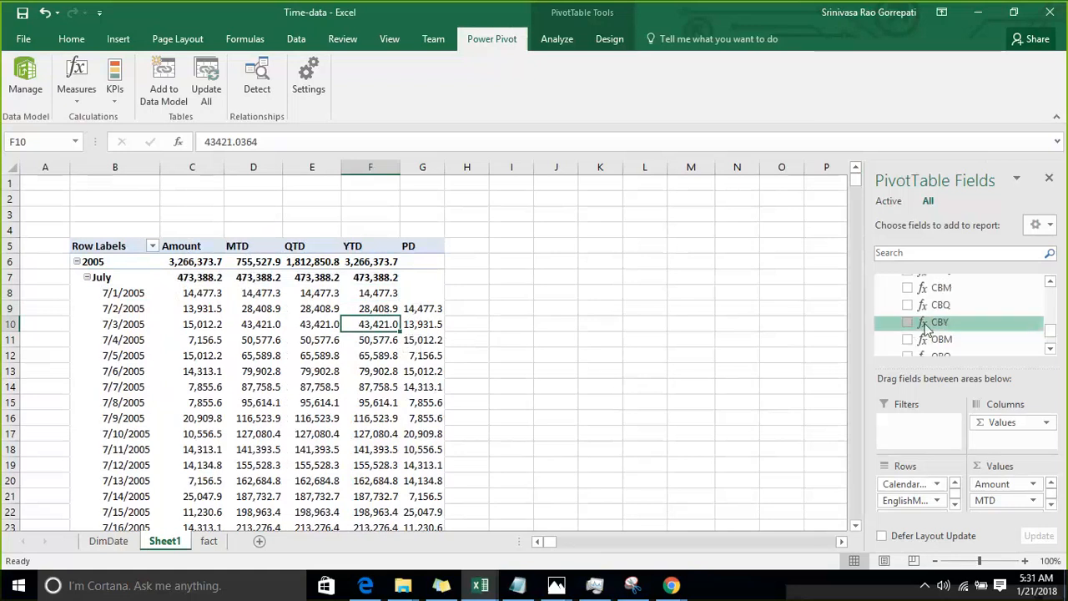
pyautogui.scroll(1, 917, 322)
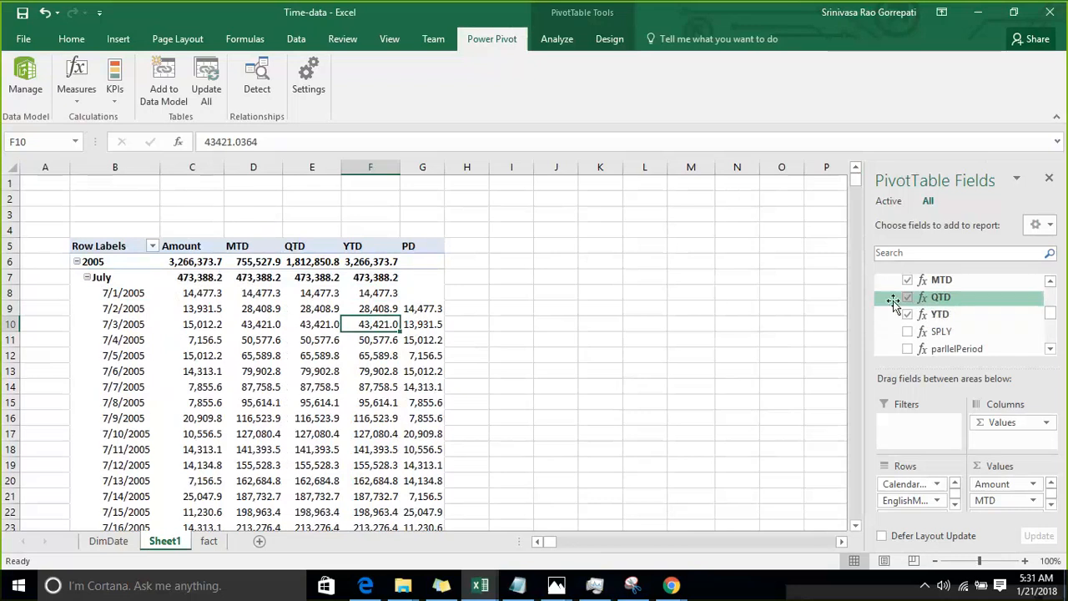
# Mark the early July PD values and the matching previous-day amounts with the annotation pen, and clear the marks.
pyautogui.click(822, 20)
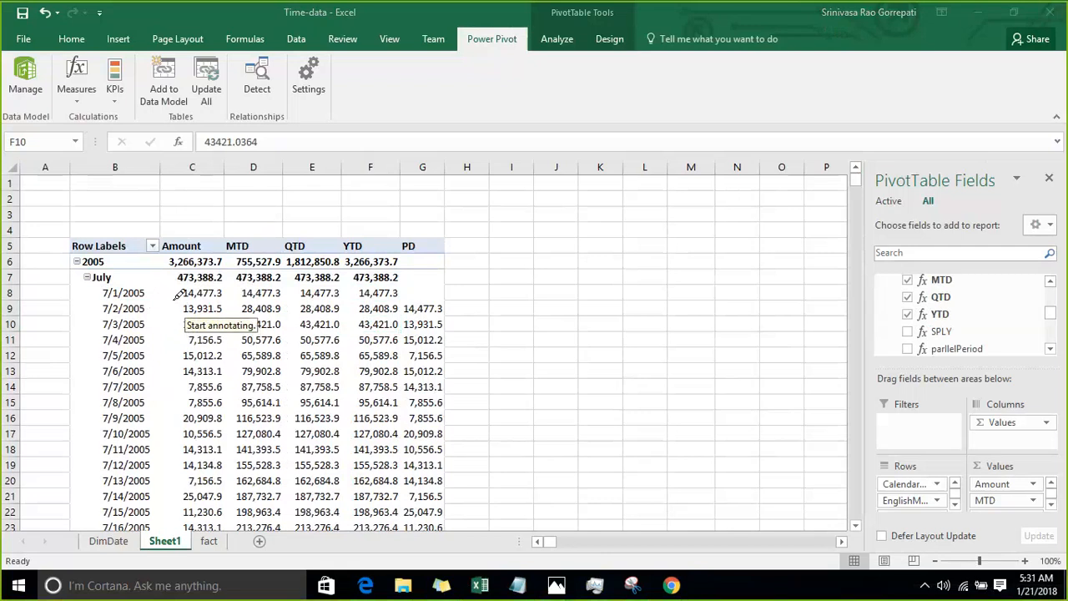
pyautogui.moveTo(182, 296); pyautogui.dragTo(267, 285)
pyautogui.moveTo(402, 312); pyautogui.dragTo(443, 307)
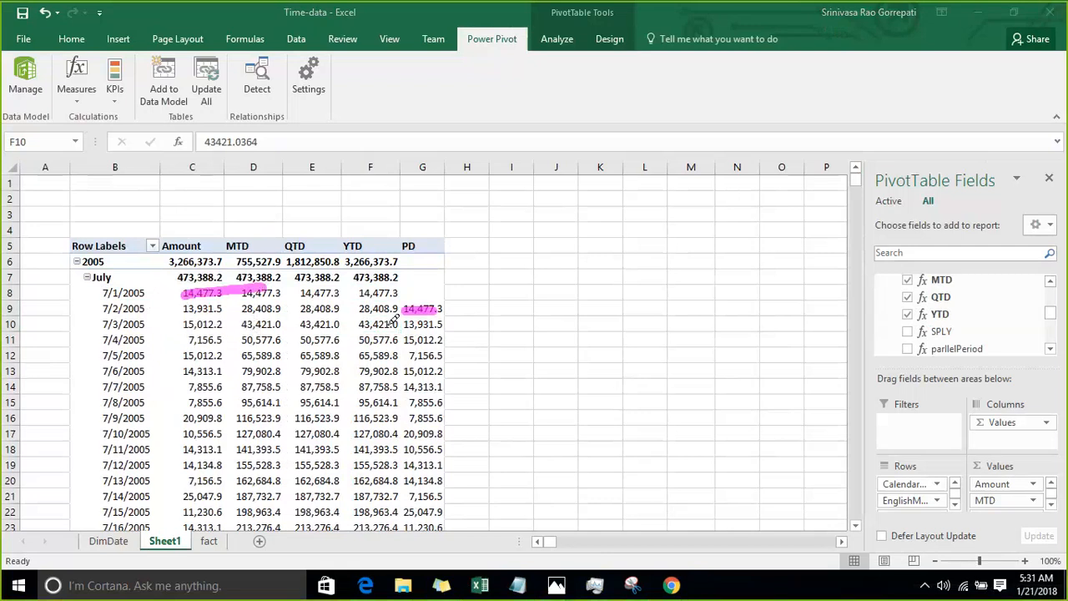
pyautogui.moveTo(279, 307); pyautogui.dragTo(184, 309)
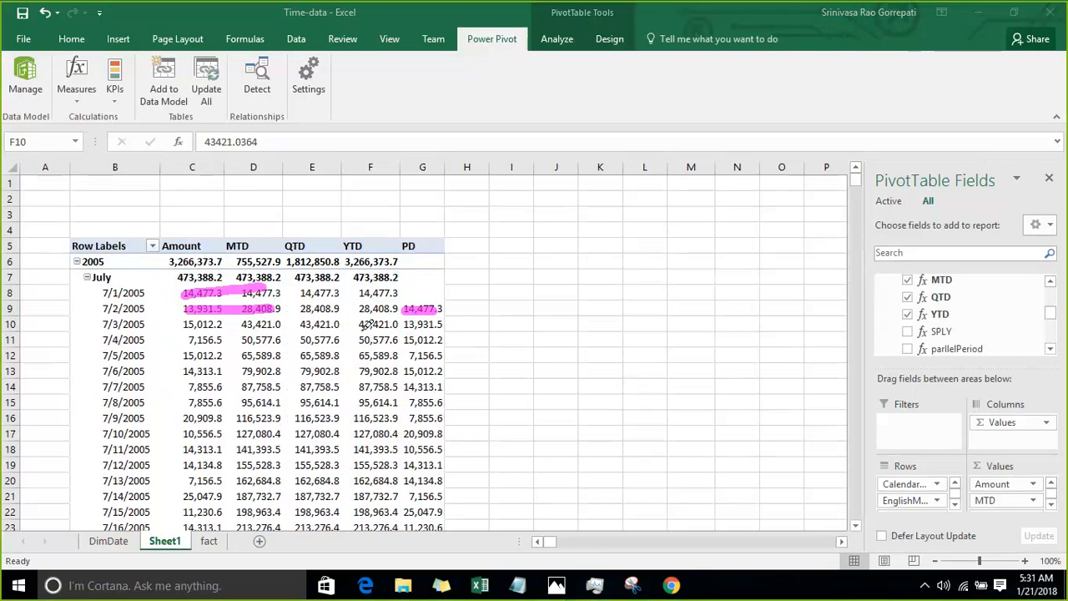
pyautogui.moveTo(403, 325); pyautogui.dragTo(441, 323)
pyautogui.moveTo(224, 323); pyautogui.dragTo(184, 331)
pyautogui.moveTo(404, 343); pyautogui.dragTo(440, 339)
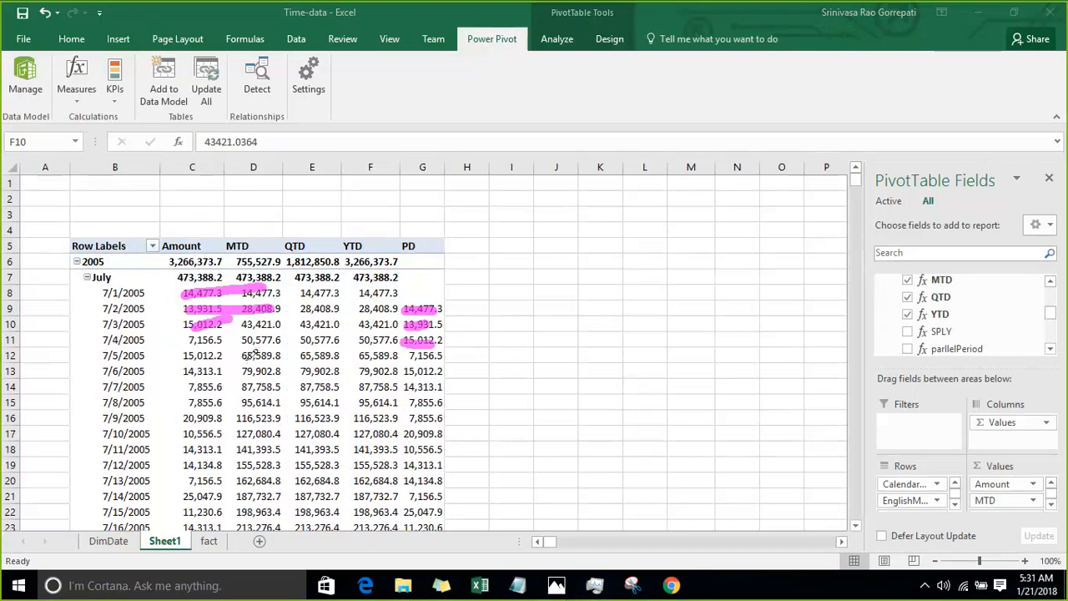
pyautogui.moveTo(182, 357); pyautogui.dragTo(222, 354)
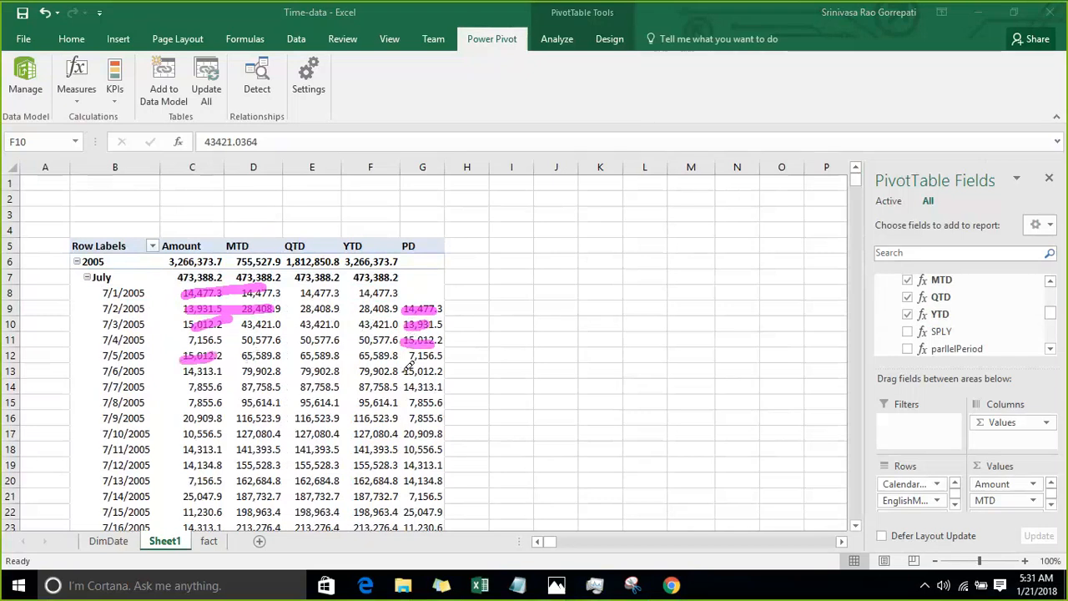
pyautogui.moveTo(404, 372)
pyautogui.mouseDown()
pyautogui.moveTo(492, 376)
pyautogui.moveTo(227, 370)
pyautogui.moveTo(250, 381)
pyautogui.mouseUp()
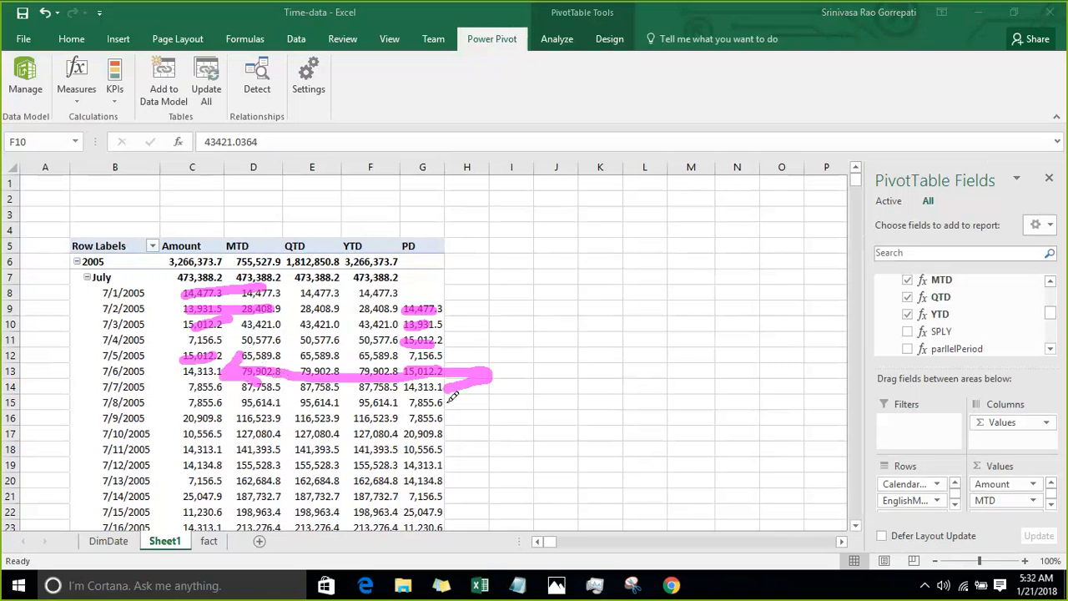
pyautogui.moveTo(452, 396)
pyautogui.mouseDown()
pyautogui.moveTo(476, 401)
pyautogui.moveTo(226, 382)
pyautogui.moveTo(252, 394)
pyautogui.mouseUp()
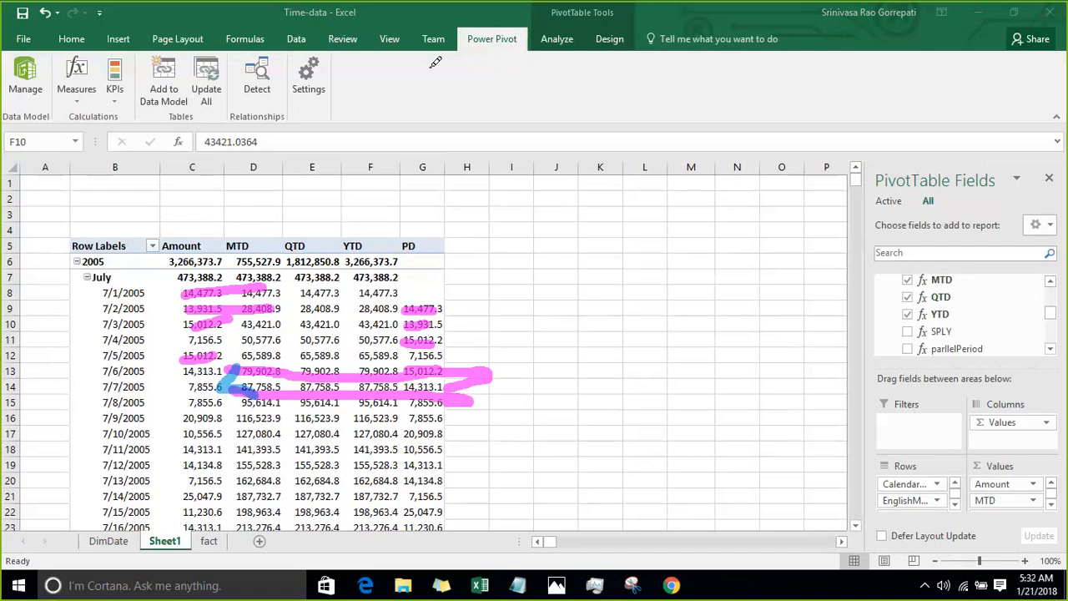
pyautogui.click(821, 26)
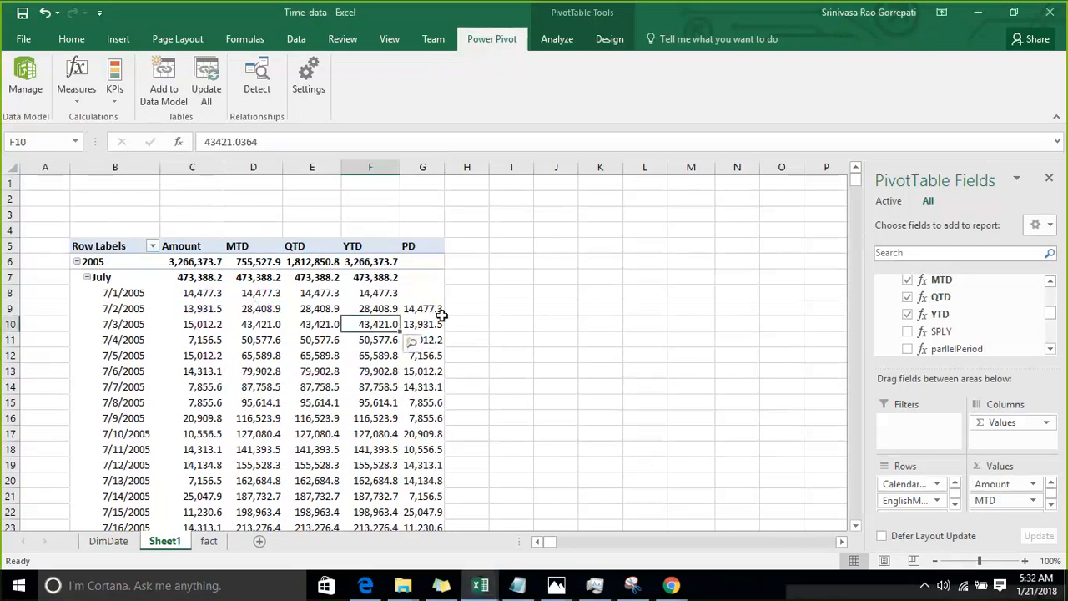
# Start a new Power Pivot measure in the sales table and name it PM.
pyautogui.press('Right')
pyautogui.click(76, 102)
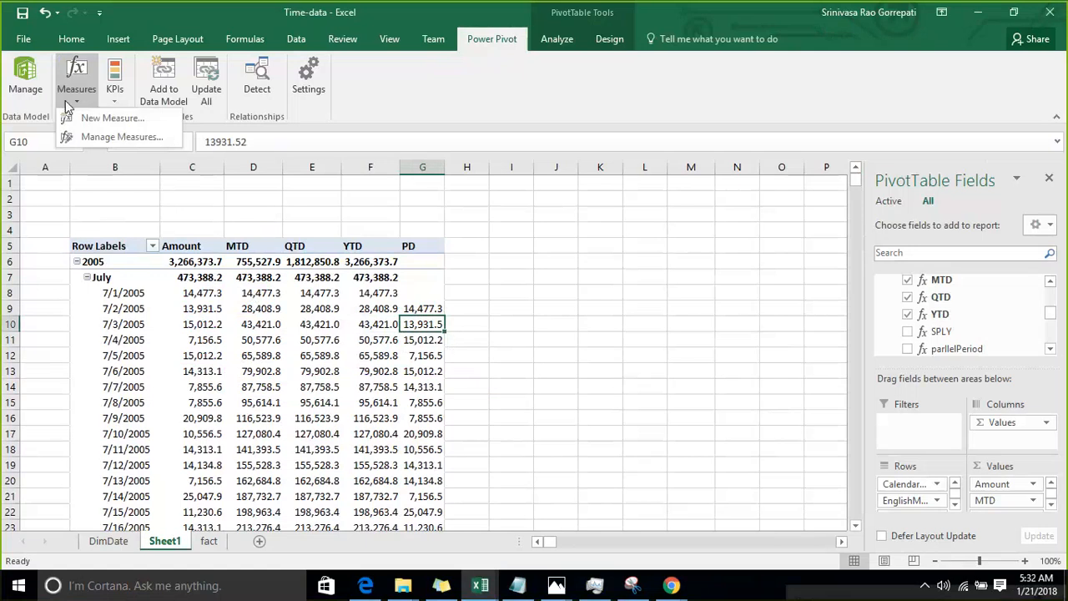
pyautogui.click(73, 117)
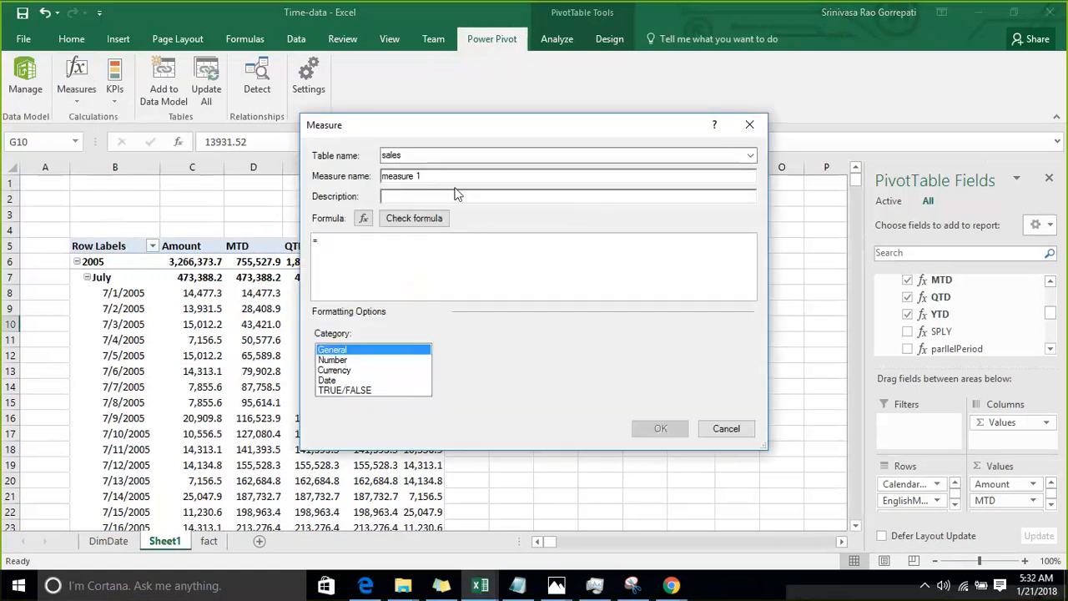
pyautogui.moveTo(424, 177); pyautogui.dragTo(359, 182)
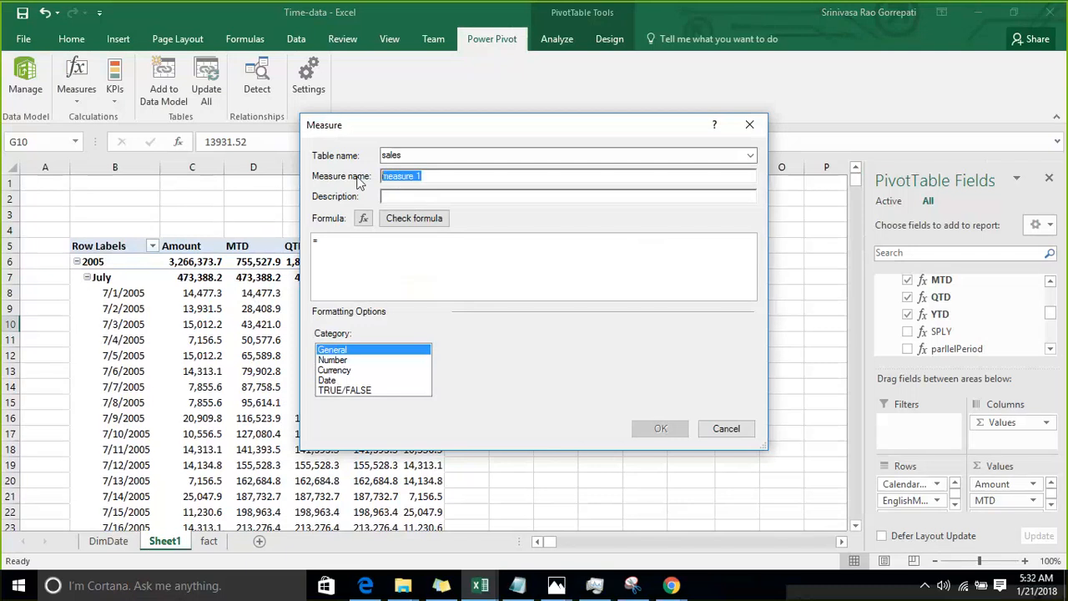
pyautogui.write('P')
pyautogui.write('M')
# Enter the PM measure's formula =CALCULATE([Amount],PREVIOUSMONTH('Date'[FullDateAlternateKey])).
pyautogui.write('CALCULATE(')
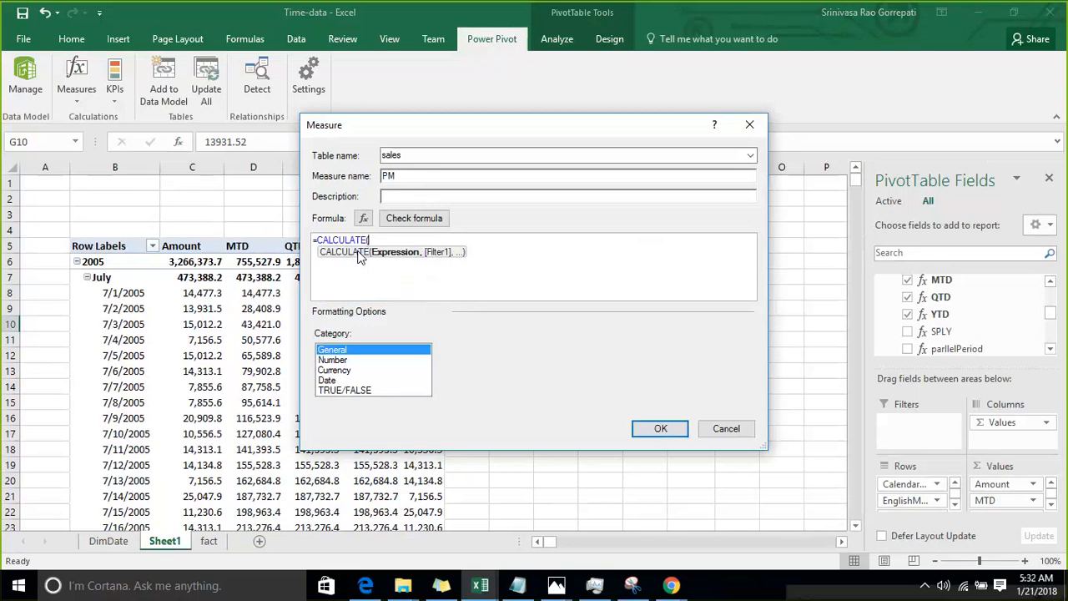
pyautogui.write('[Amount],p')
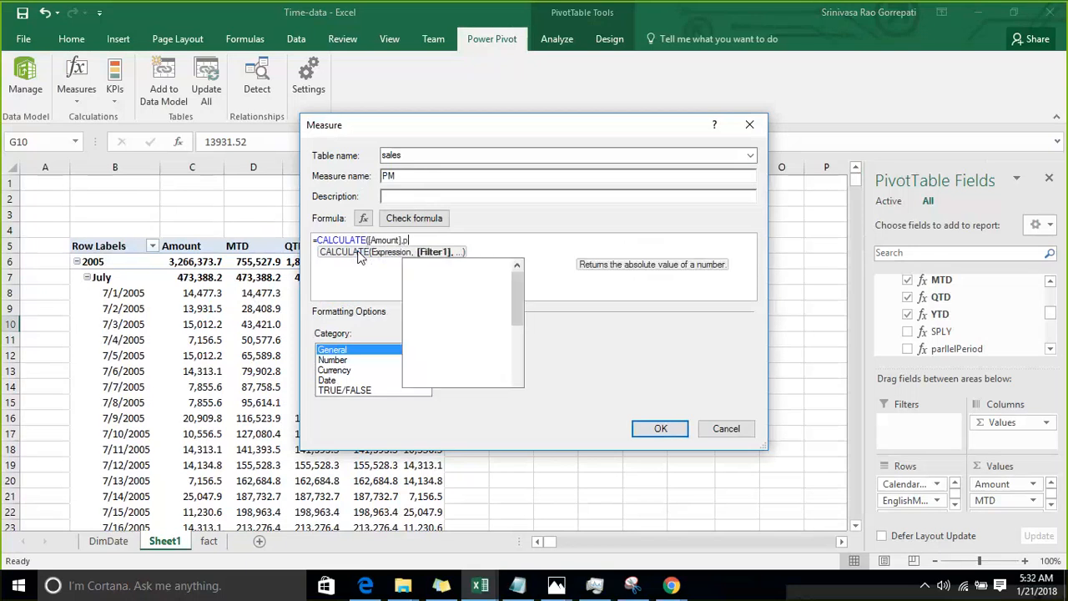
pyautogui.write('rev')
pyautogui.press('Down')
pyautogui.press('Tab')
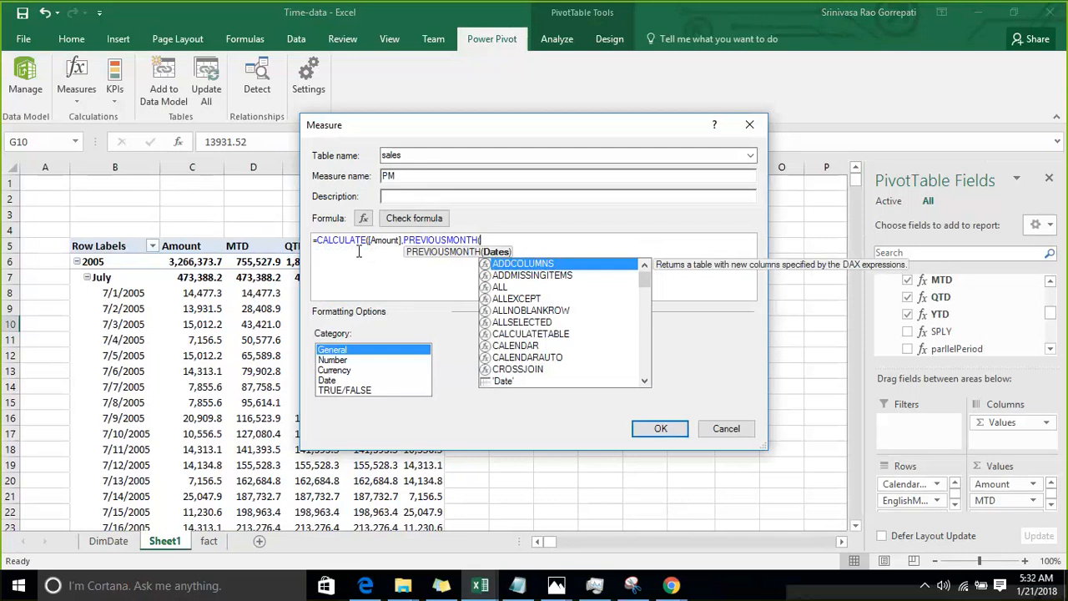
pyautogui.write('f')
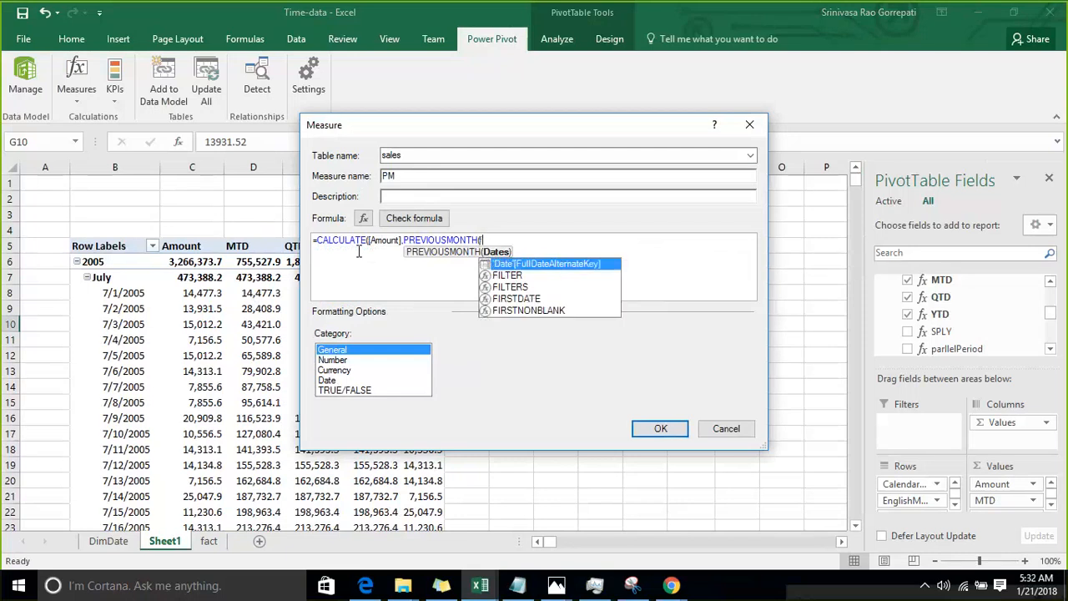
pyautogui.write('ul')
pyautogui.press('Tab')
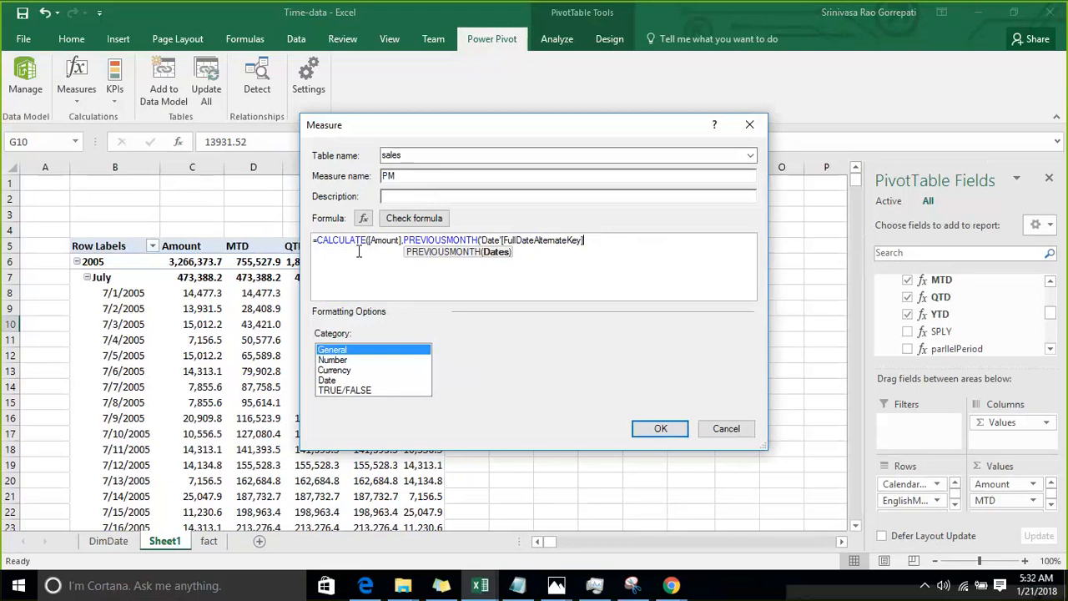
pyautogui.write(')')
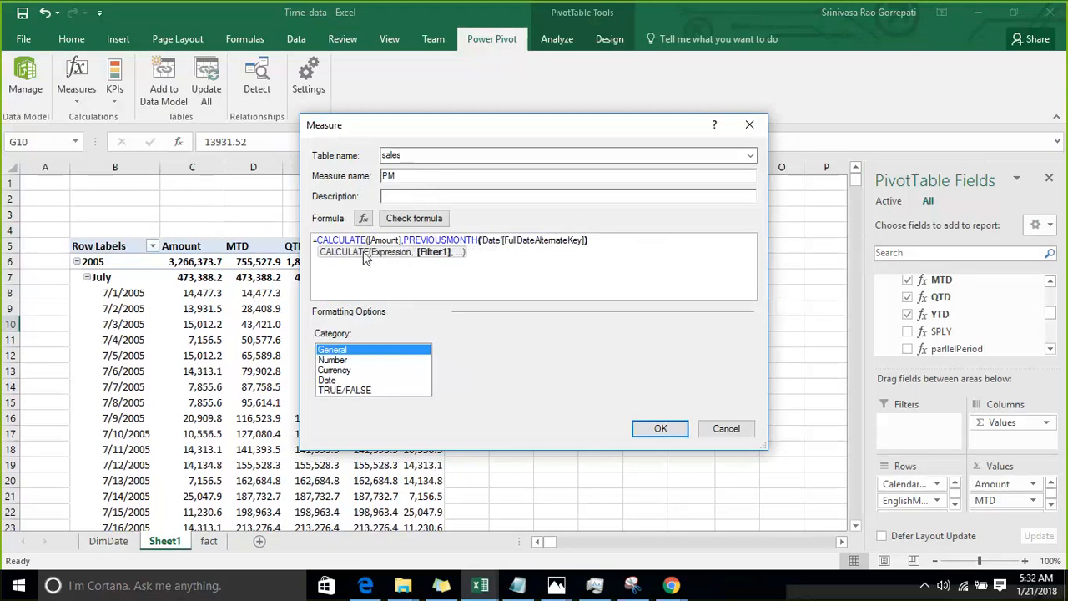
pyautogui.write(')')
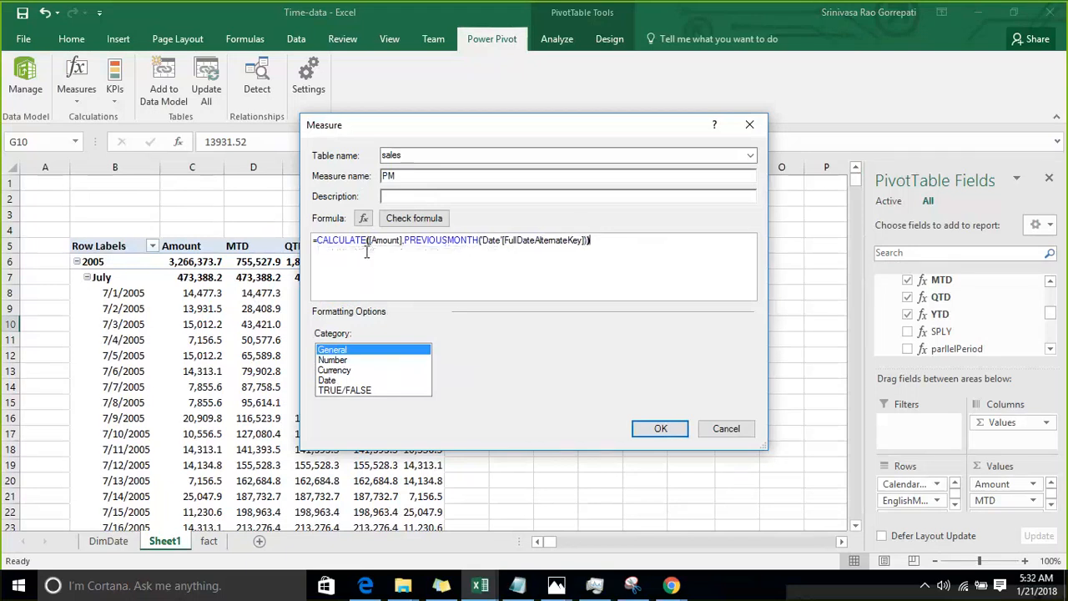
# Format the PM measure as a decimal number with 1 decimal place and a thousands separator, and save it.
pyautogui.moveTo(845, 157); pyautogui.dragTo(855, 146)
pyautogui.click(365, 360)
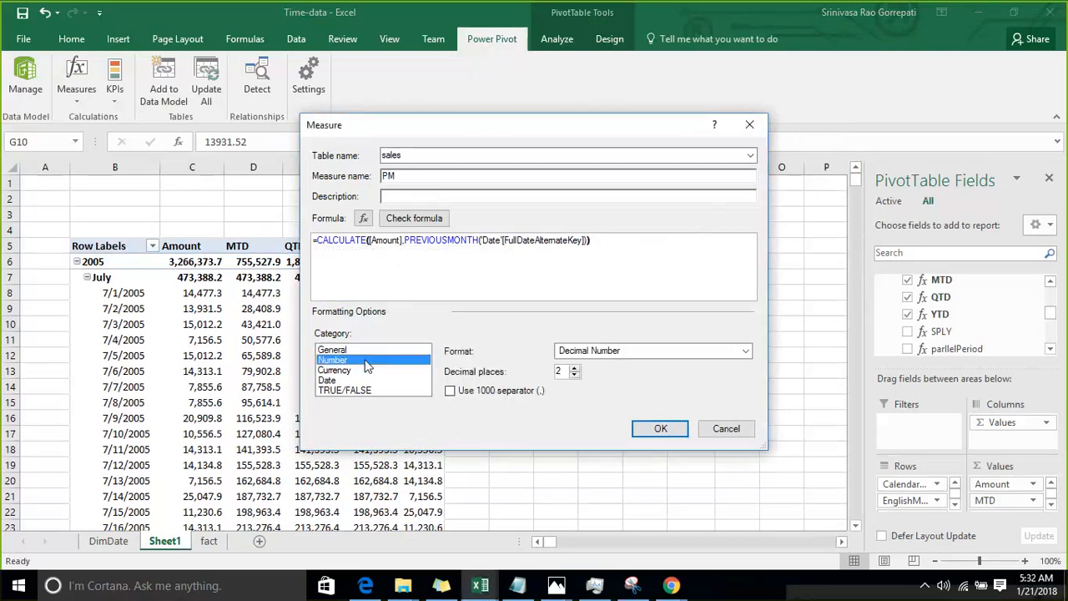
pyautogui.click(575, 376)
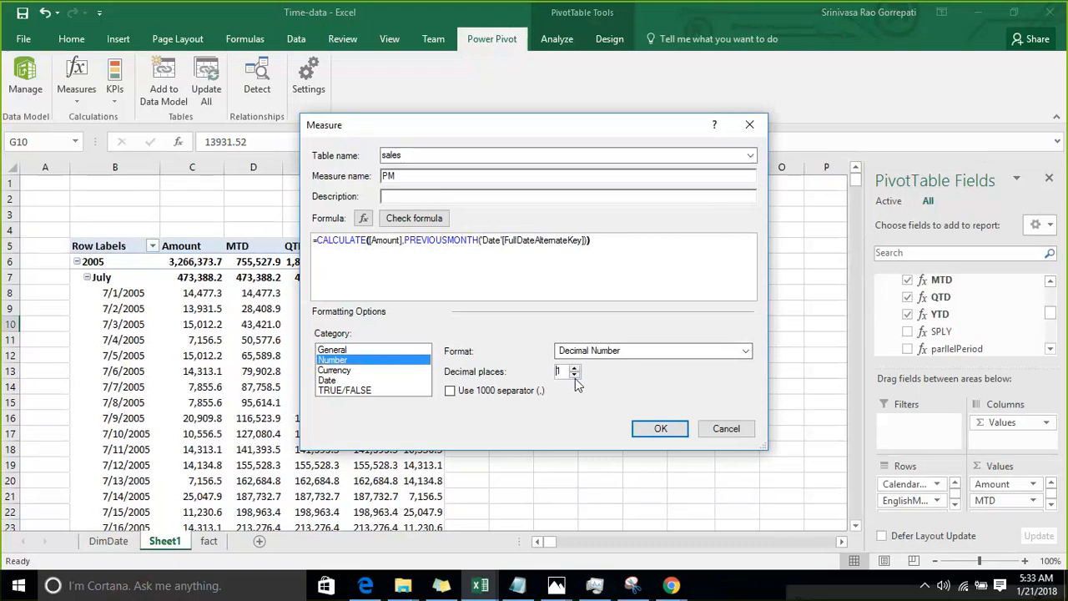
pyautogui.click(473, 390)
pyautogui.click(656, 432)
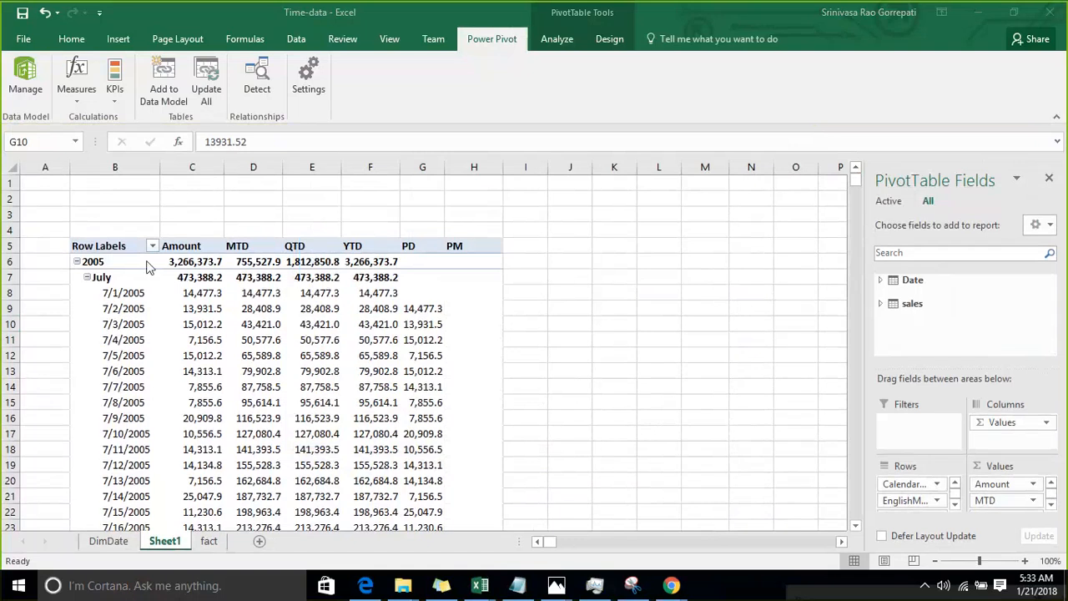
# Collapse the expanded months from July to September 2005 in the pivot table.
pyautogui.click(84, 283)
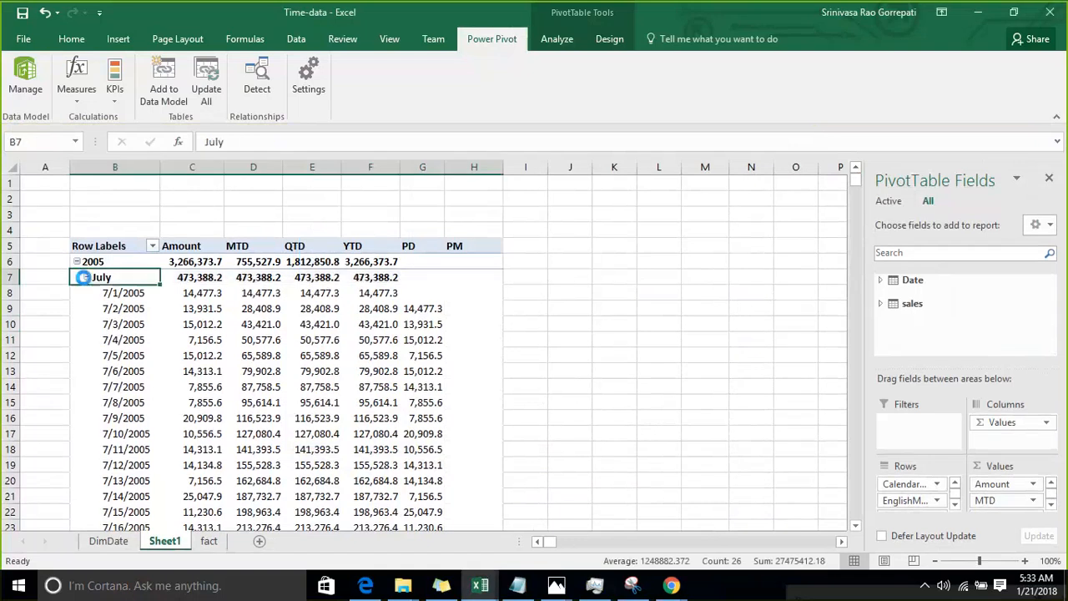
pyautogui.click(86, 279)
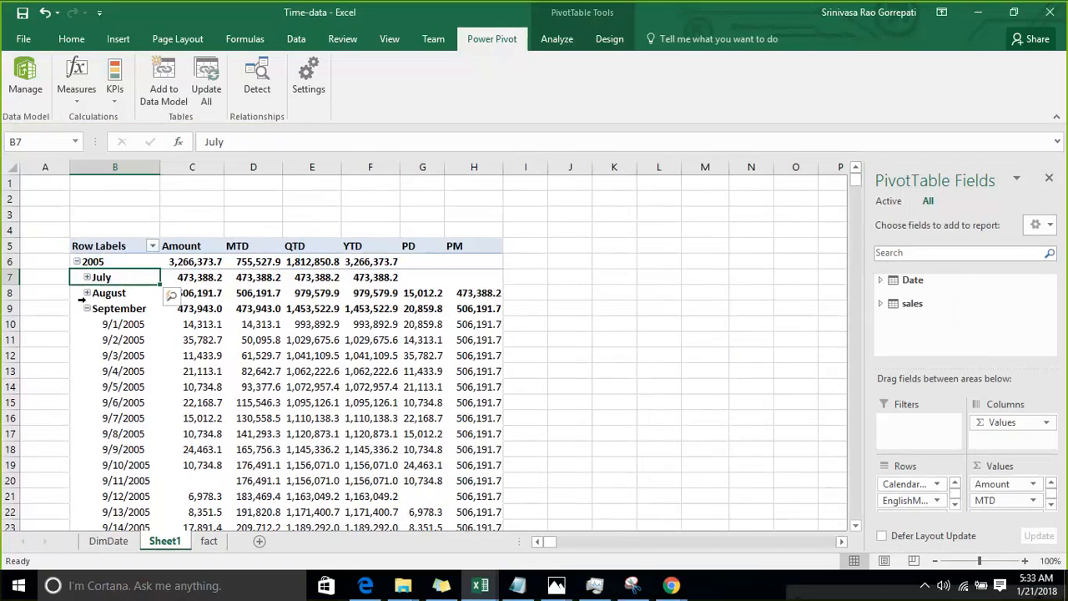
pyautogui.click(87, 309)
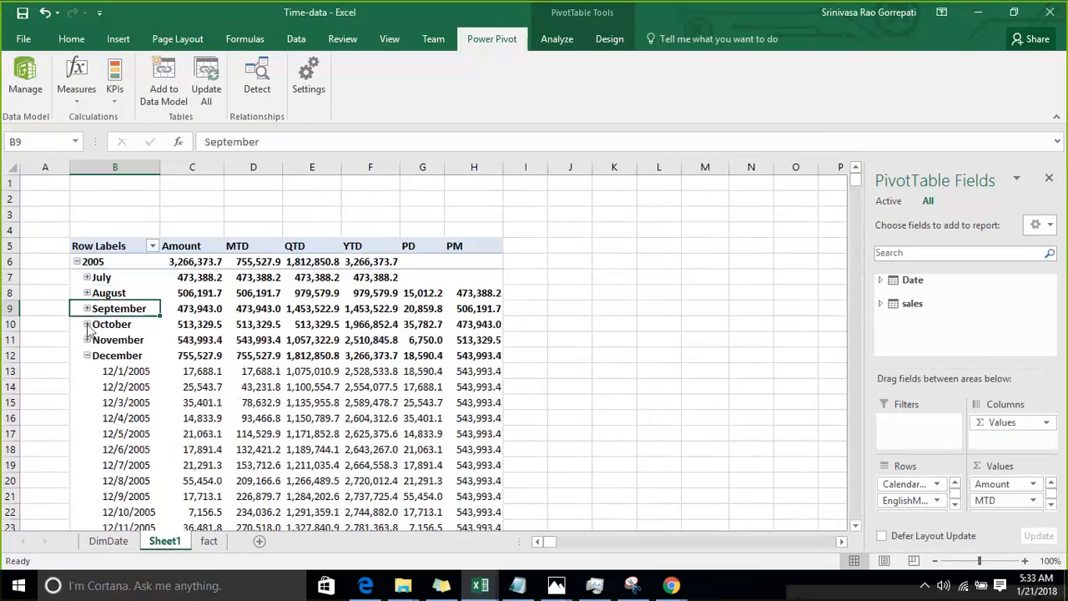
# Compare the monthly Amount values for July to September 2005 with the PM values of the following months.
pyautogui.click(193, 277)
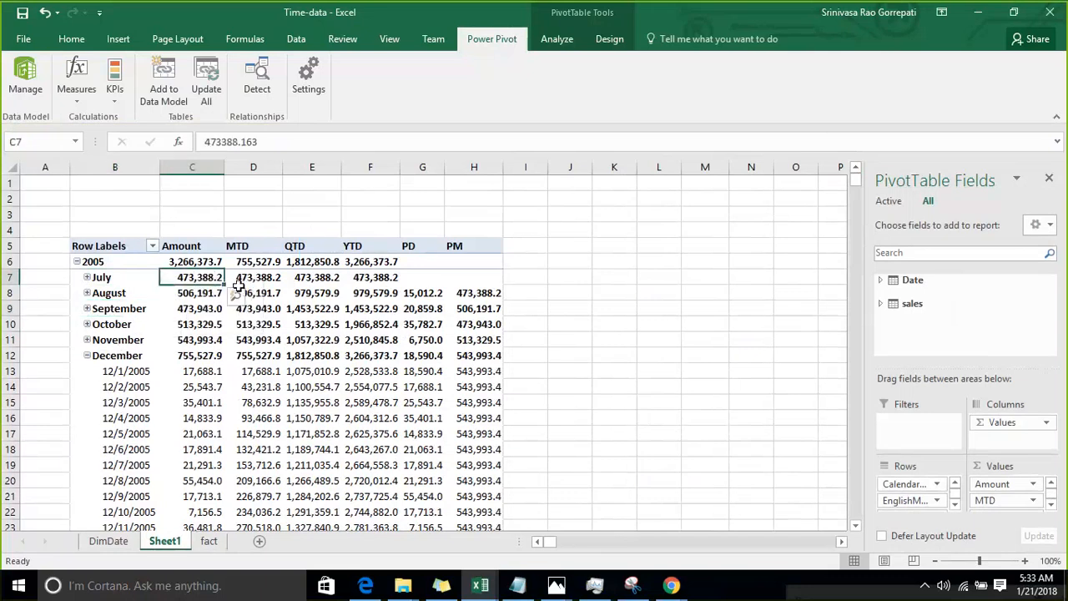
pyautogui.click(470, 292)
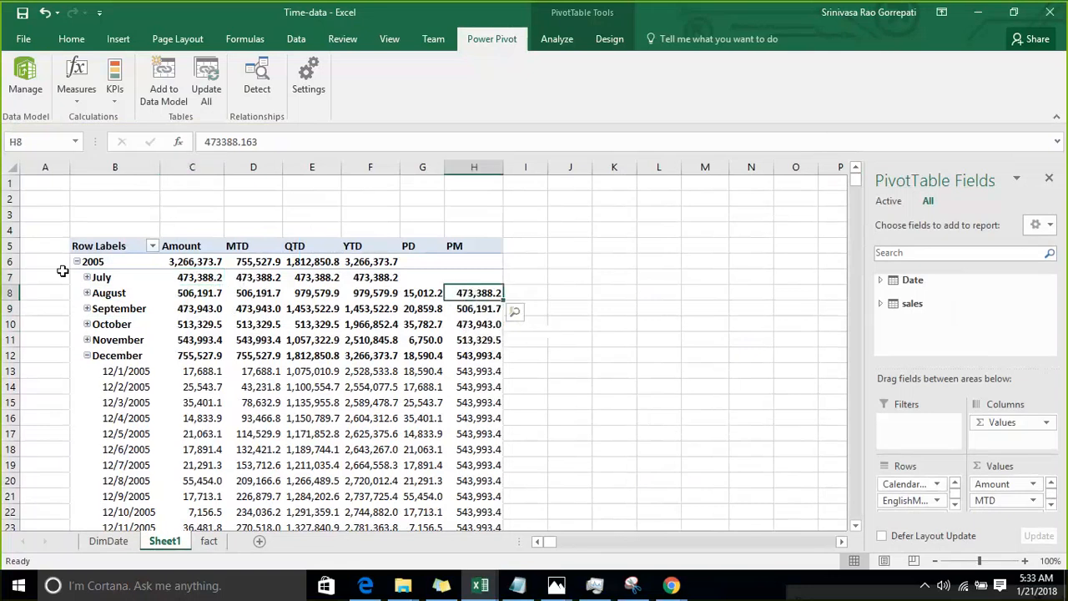
pyautogui.click(200, 295)
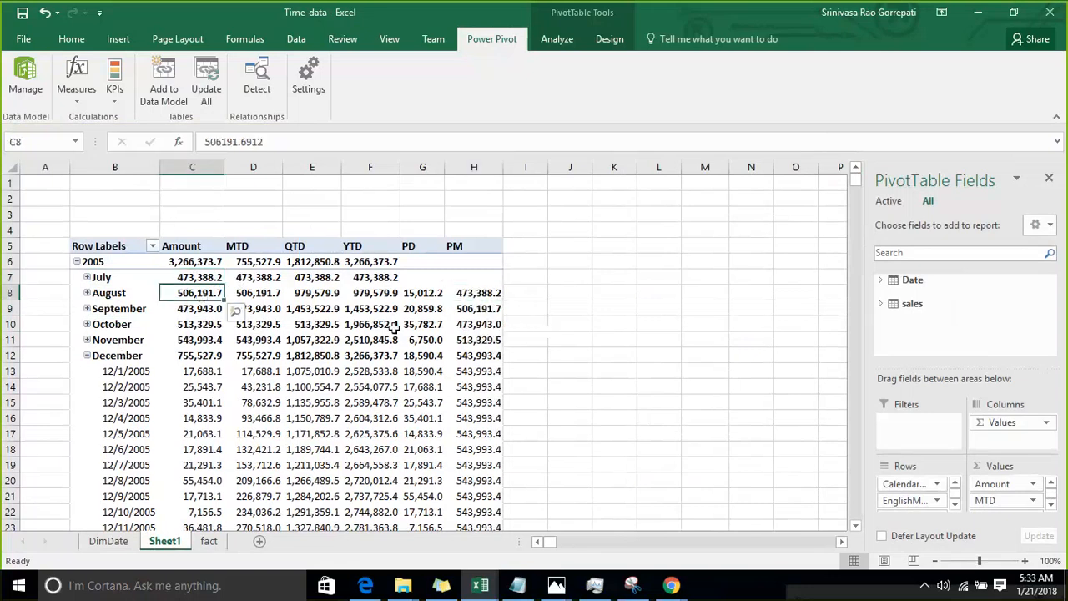
pyautogui.click(465, 310)
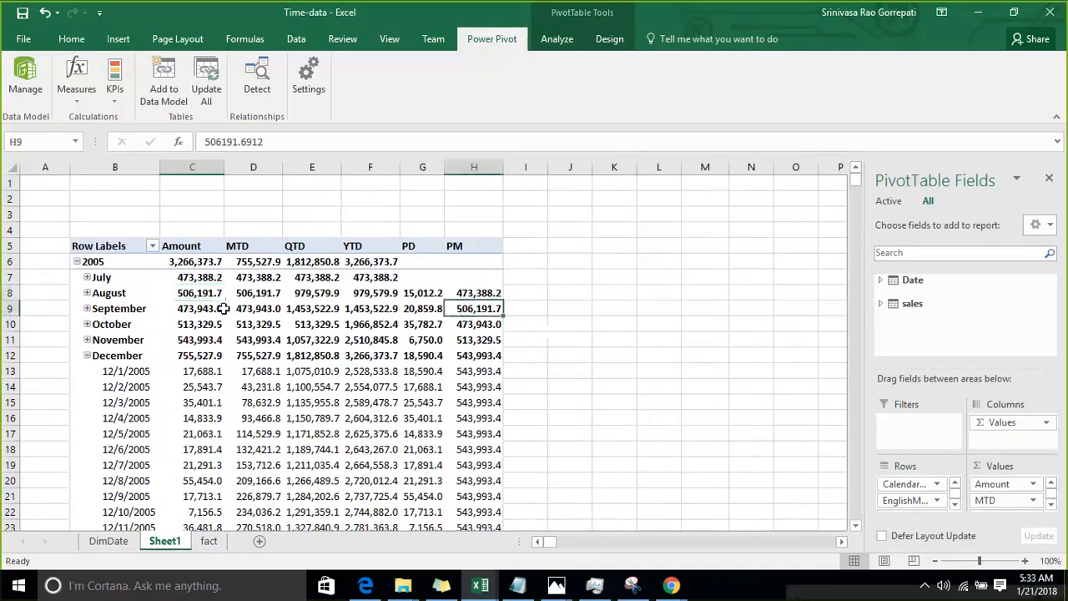
pyautogui.click(203, 309)
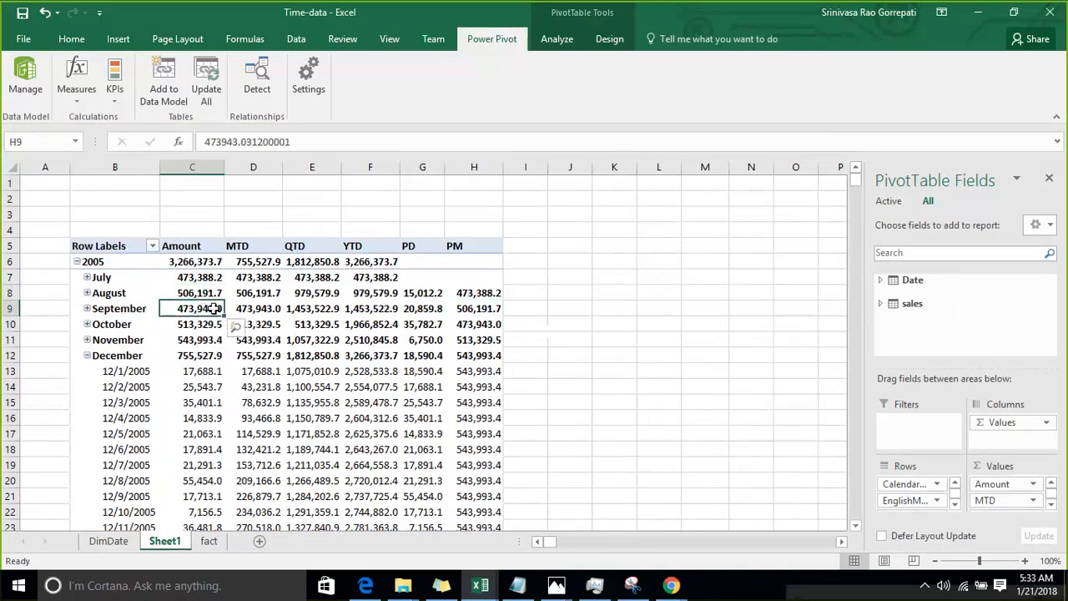
pyautogui.click(483, 325)
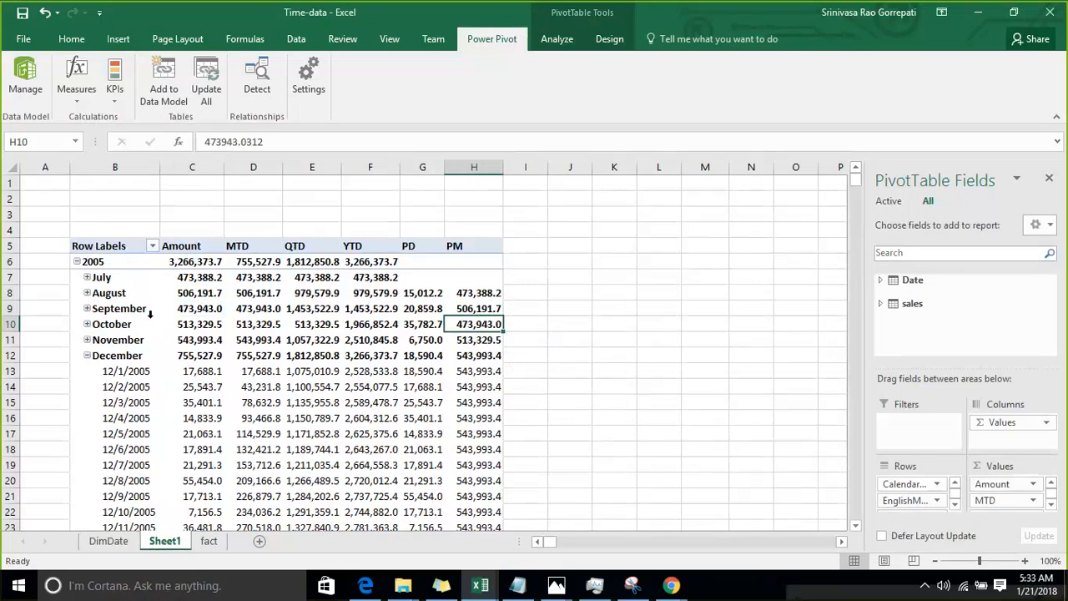
pyautogui.moveTo(162, 346)
# Create a new measure in the sales table and name it PQ.
pyautogui.click(84, 105)
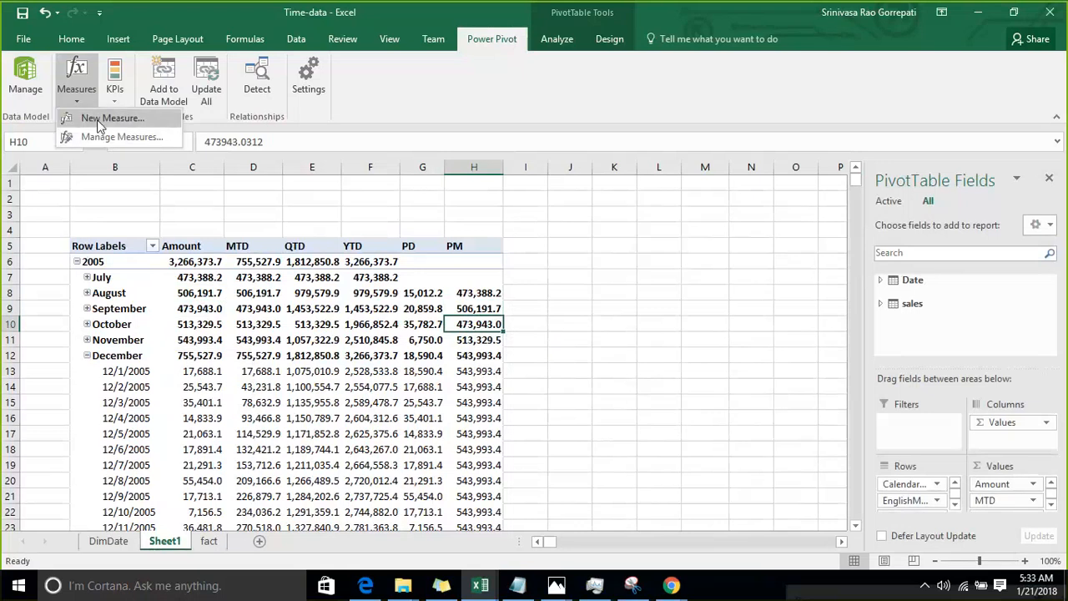
pyautogui.click(97, 120)
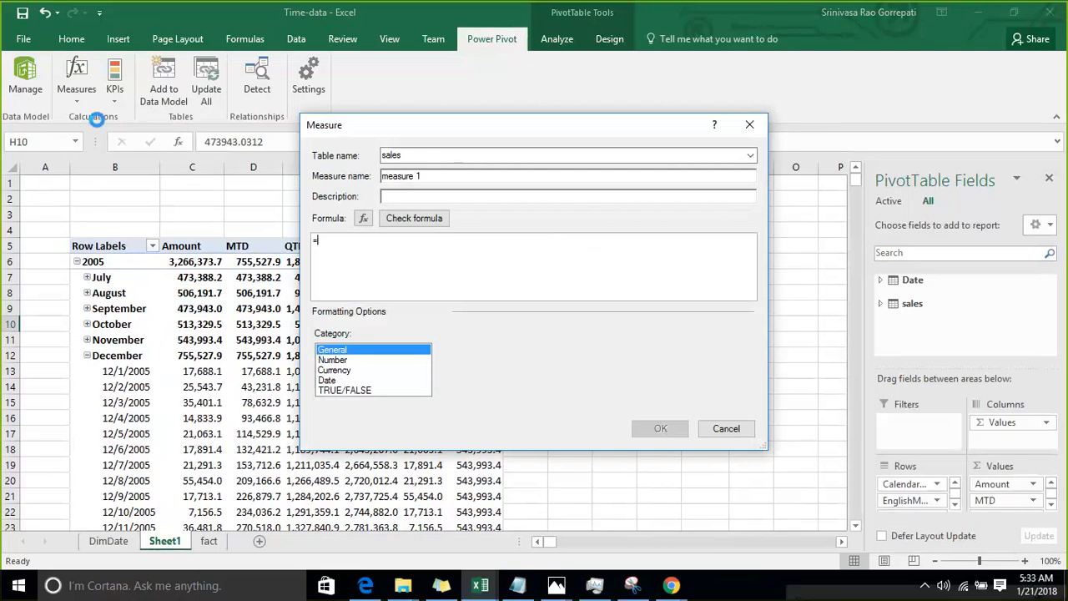
pyautogui.moveTo(430, 176); pyautogui.dragTo(341, 179)
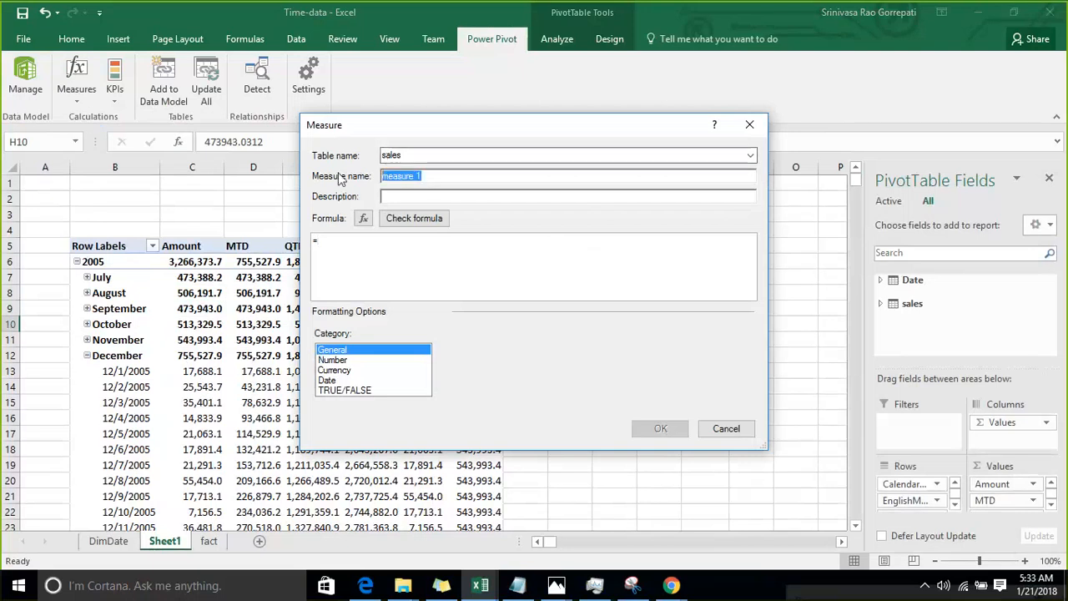
pyautogui.write('PQ')
# Enter the PQ formula =CALCULATE([Amount],PREVIOUSQUARTER('Date'[FullDateAlternateKey])).
pyautogui.write('CALCULATE(')
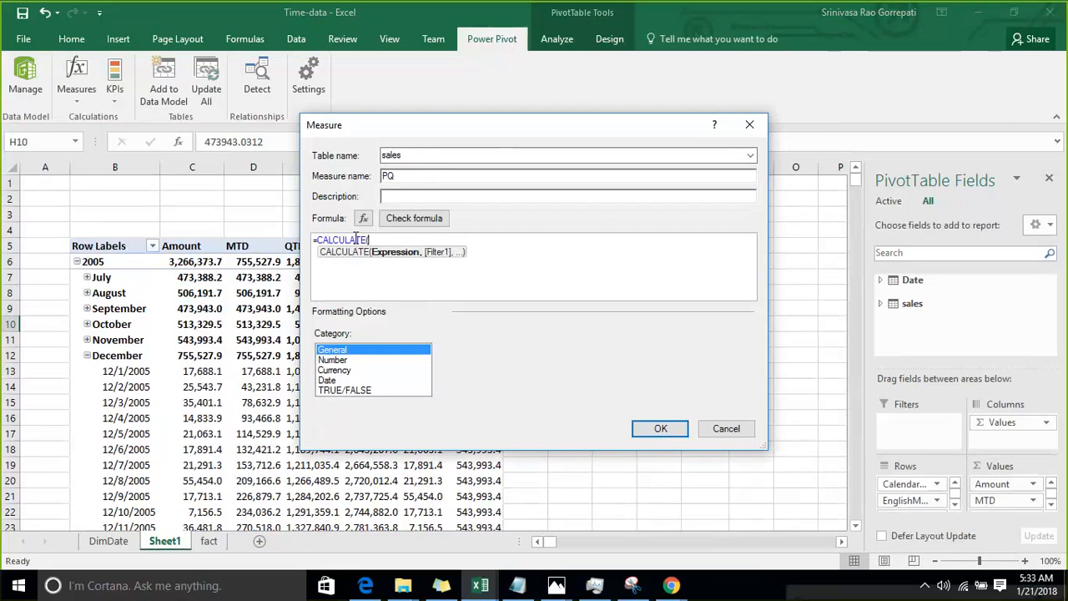
pyautogui.write('am')
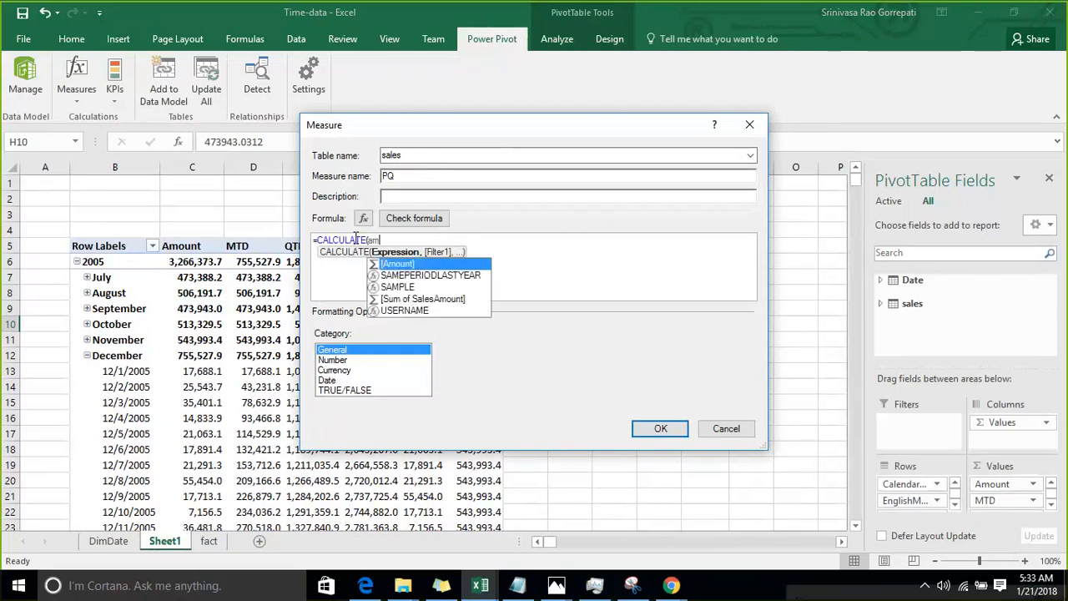
pyautogui.press('Tab')
pyautogui.write(',')
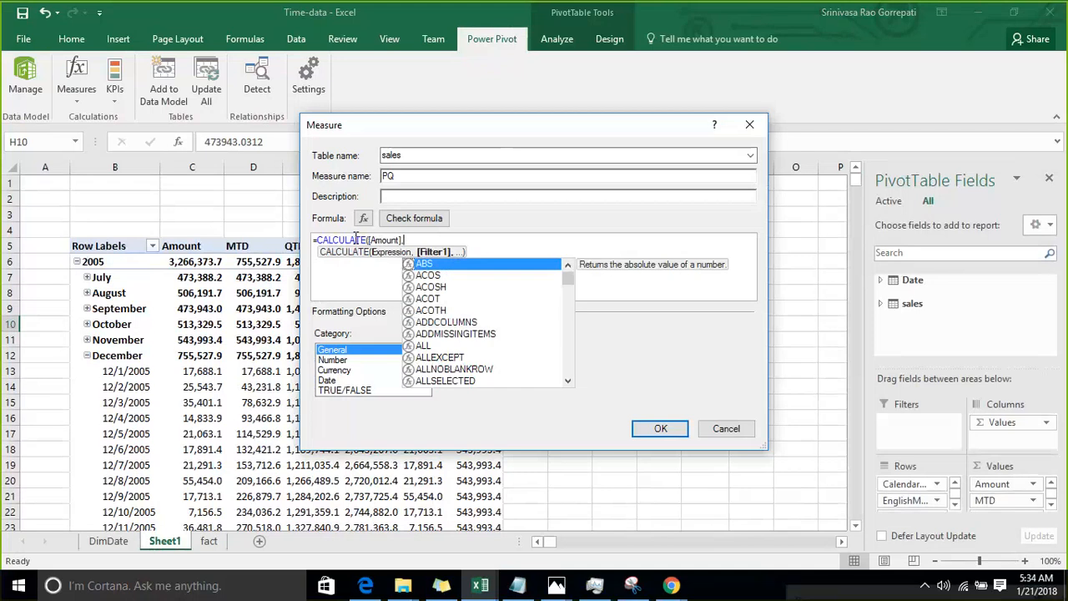
pyautogui.write('prem')
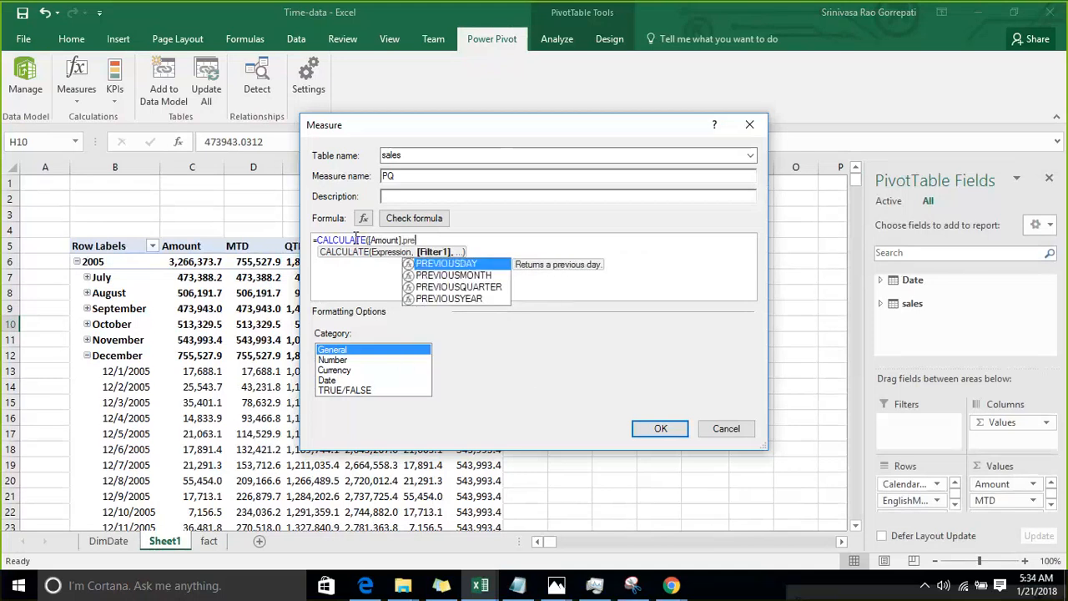
pyautogui.press('BackSpace')
pyautogui.write('v')
pyautogui.press('Down')
pyautogui.press('Down')
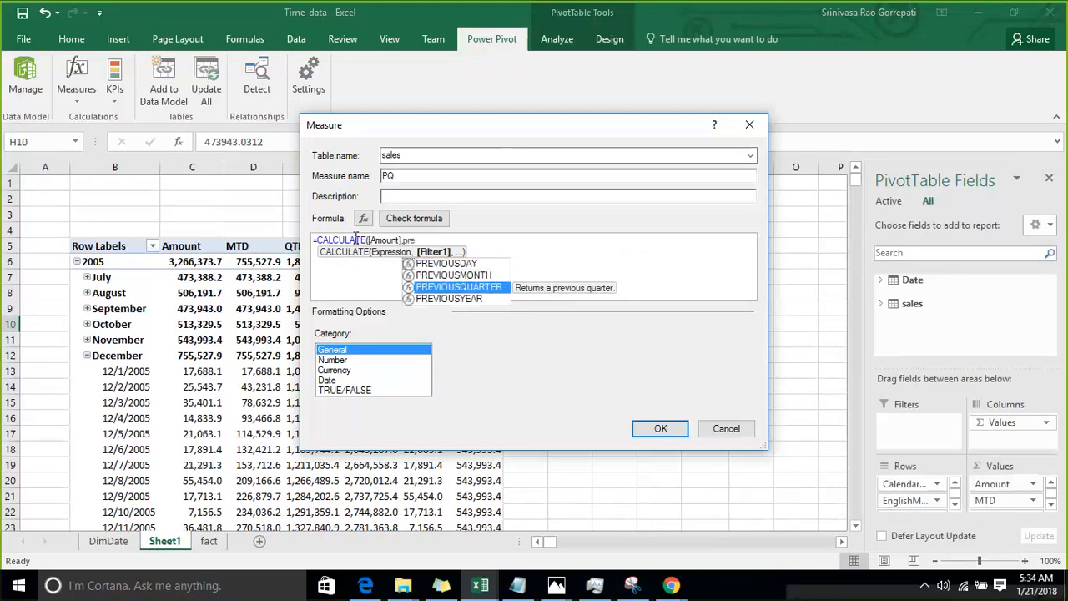
pyautogui.press('Tab')
pyautogui.write('fu')
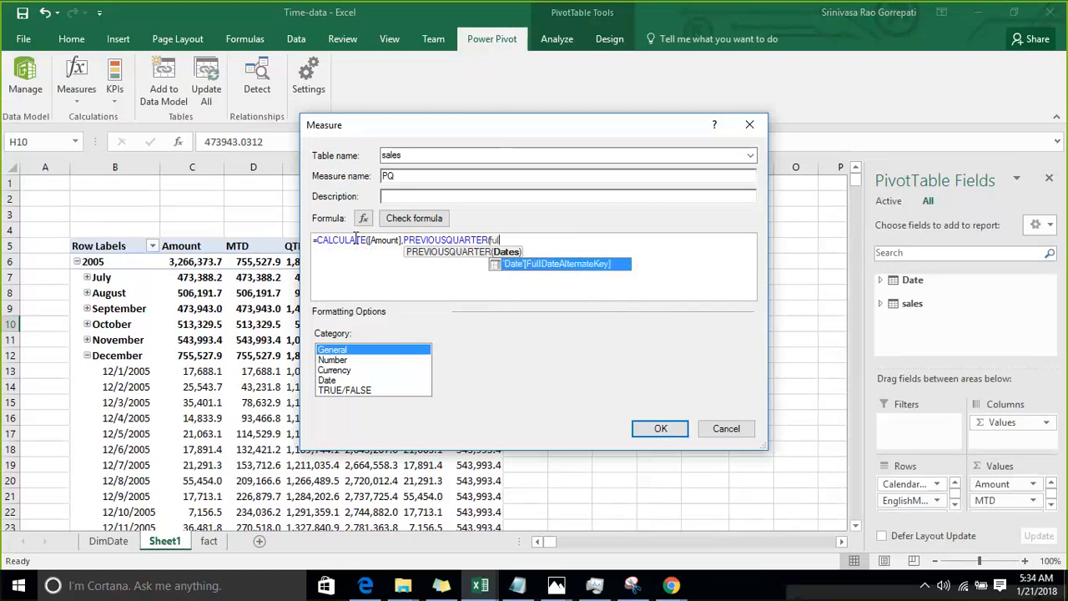
pyautogui.press('Tab')
pyautogui.write(')')
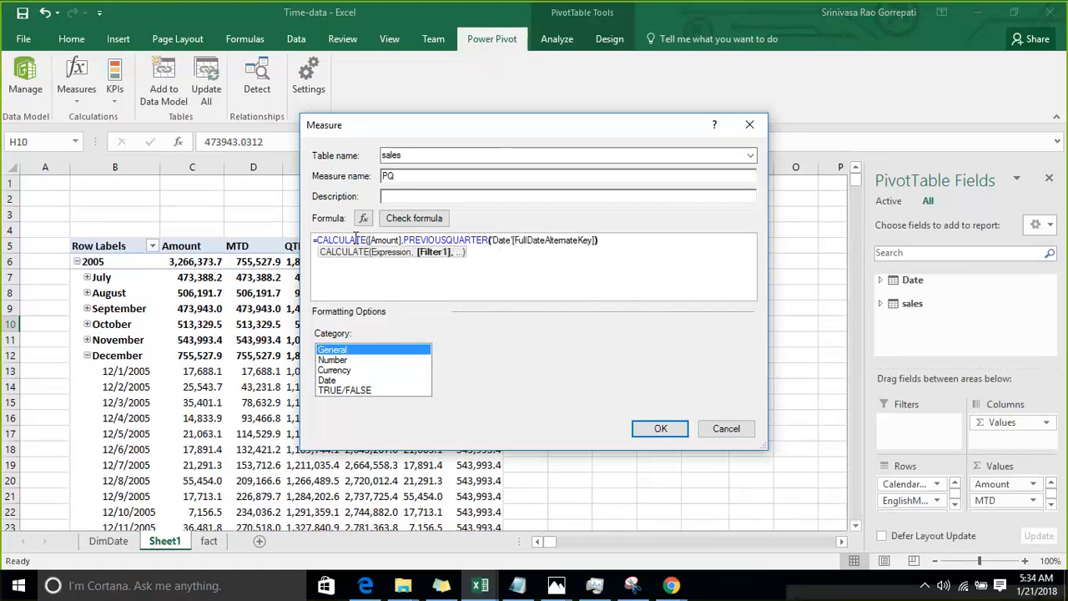
pyautogui.write(')')
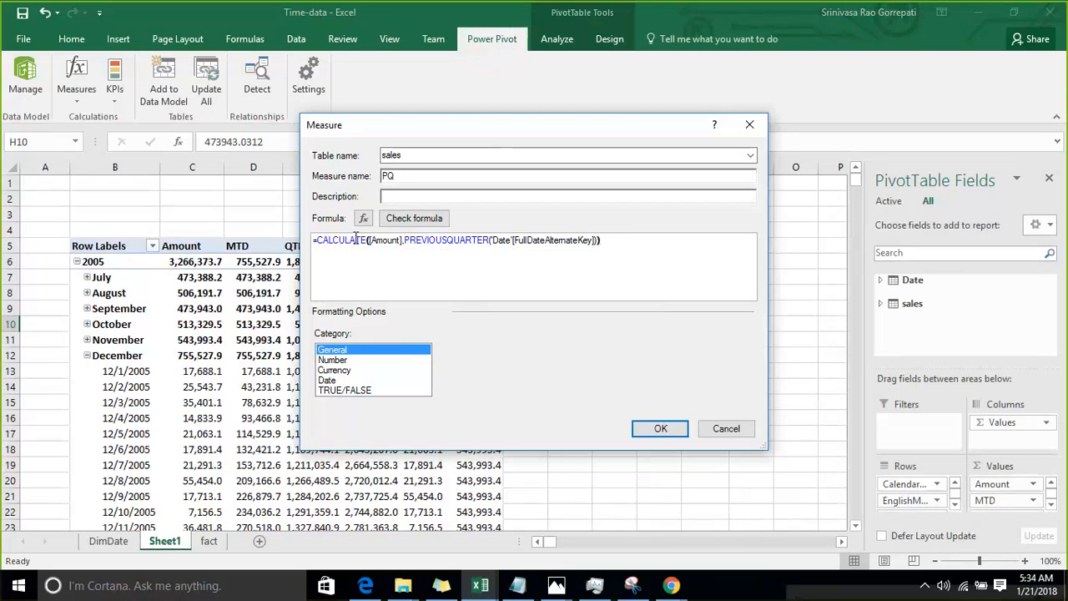
# Format the PQ measure as a decimal number with 1 decimal place and a thousands separator, and save it.
pyautogui.click(360, 360)
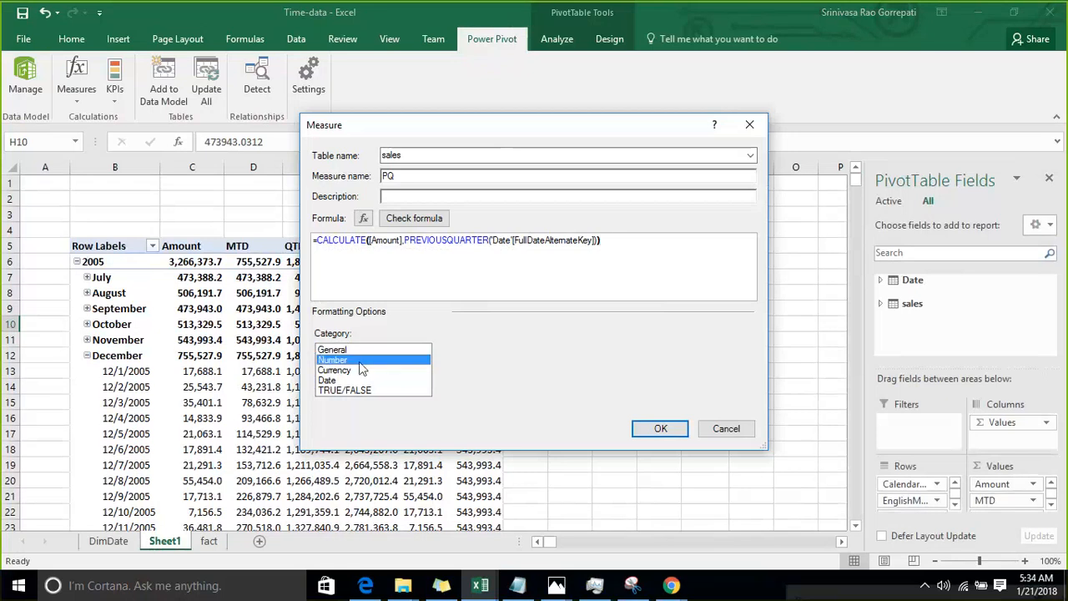
pyautogui.click(574, 375)
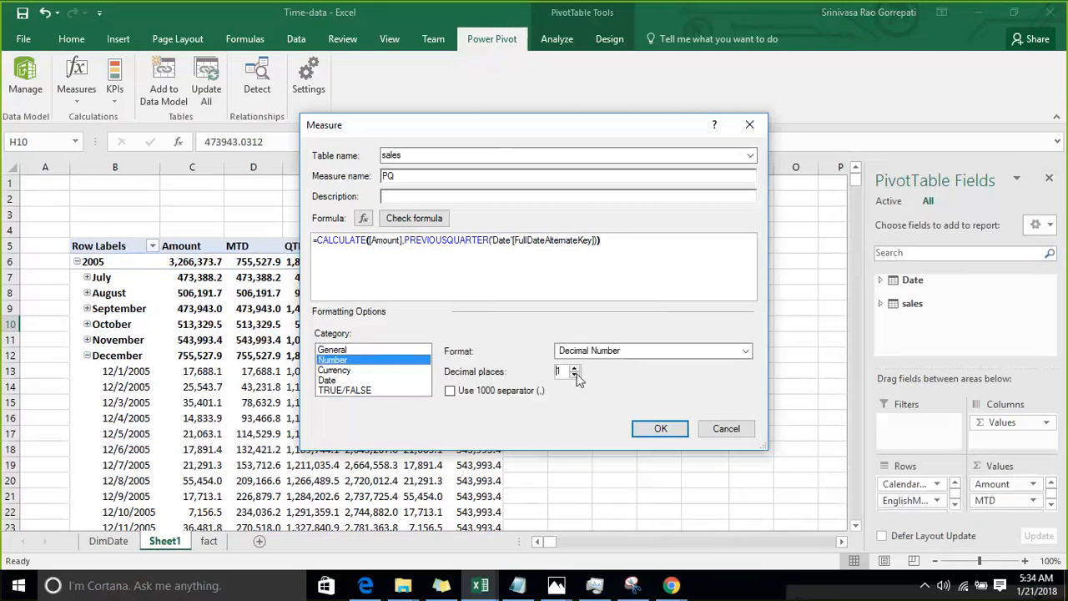
pyautogui.click(511, 391)
pyautogui.click(658, 428)
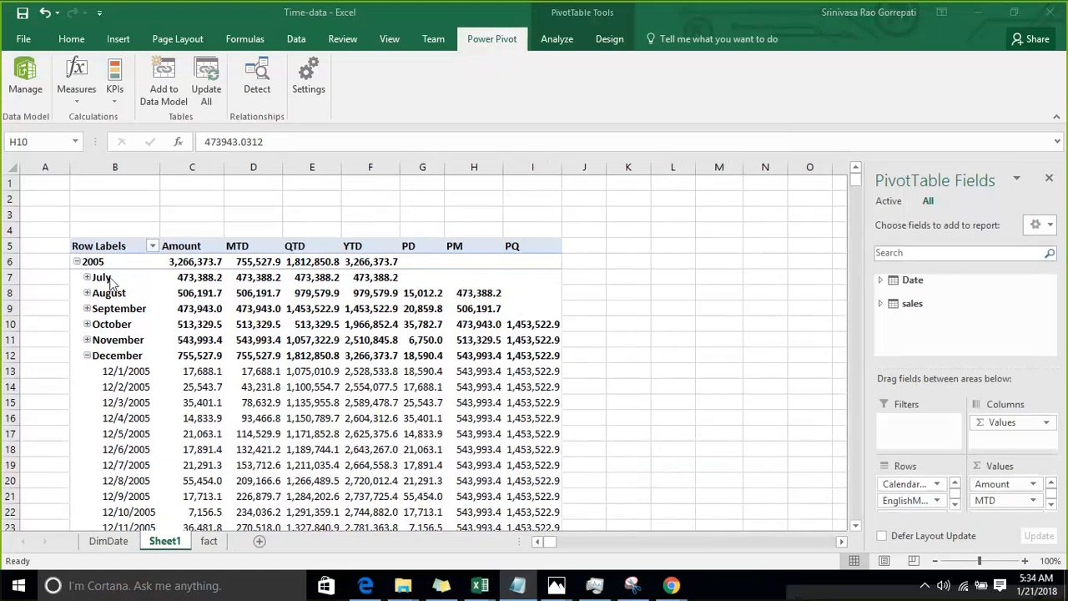
# Compare the July to September 2005 amounts and September's QTD with the PQ value for October 2005.
pyautogui.click(182, 309)
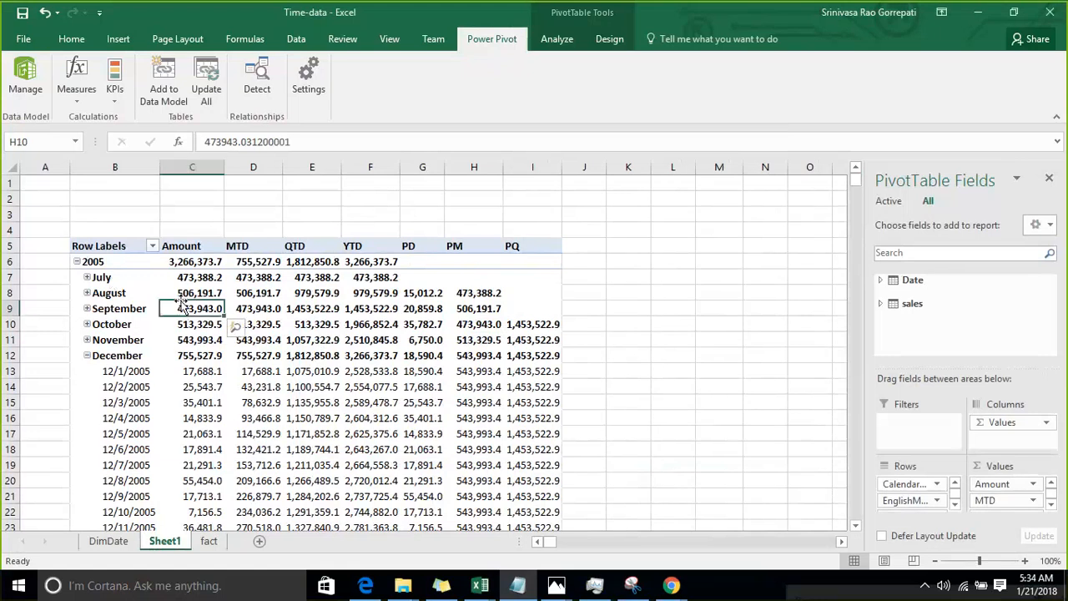
pyautogui.moveTo(182, 305); pyautogui.dragTo(191, 278)
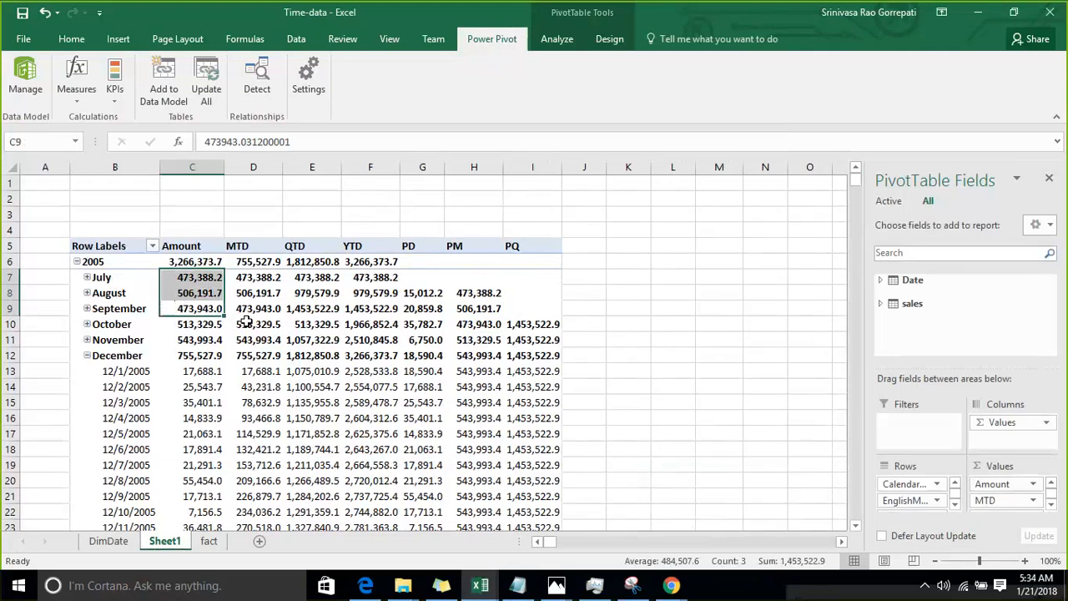
pyautogui.click(296, 309)
pyautogui.keyDown('shift'); pyautogui.click(538, 326); pyautogui.keyUp('shift')
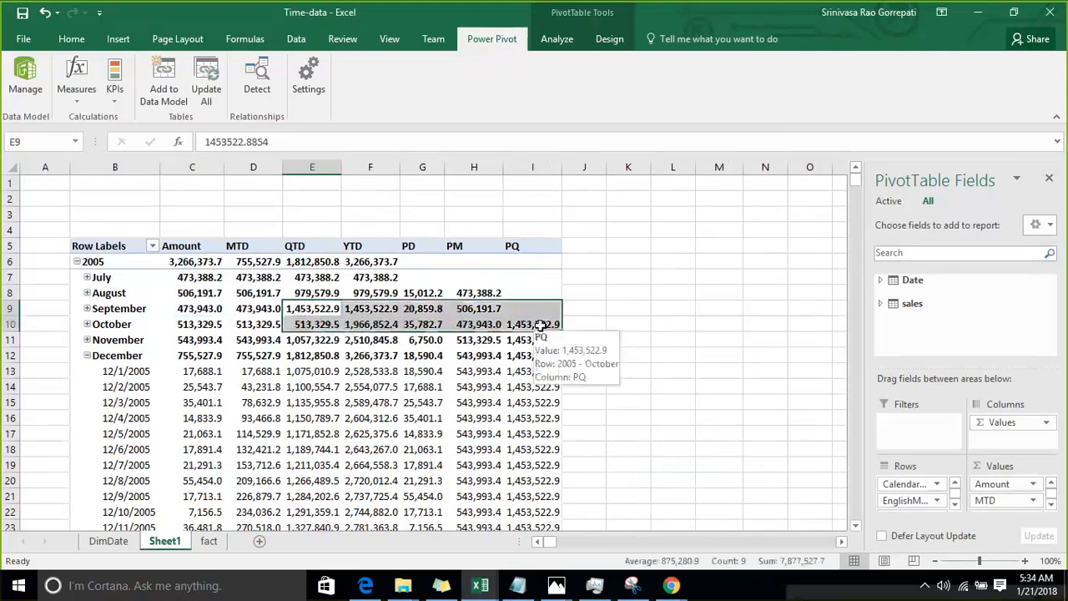
pyautogui.click(648, 278)
pyautogui.click(311, 310)
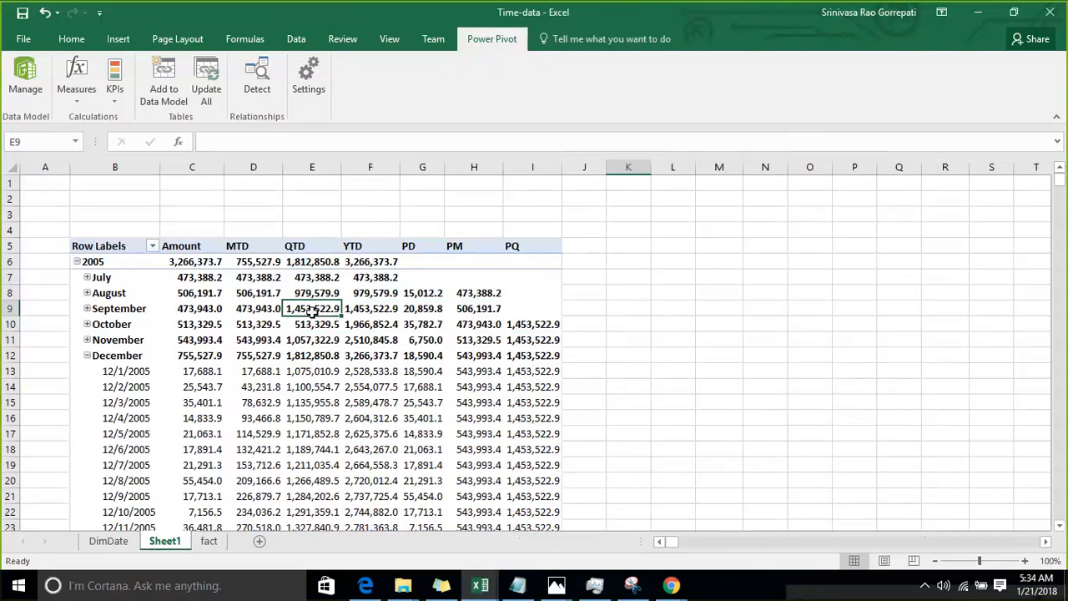
pyautogui.moveTo(310, 271)
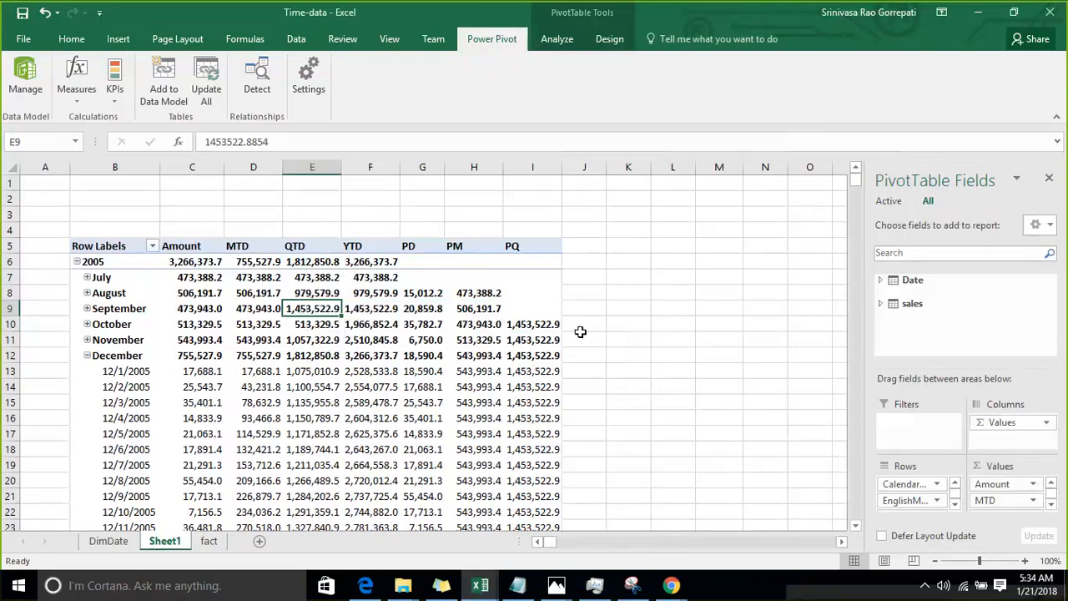
pyautogui.moveTo(539, 327)
# Collapse December 2005 and compare its QTD value with the PQ values for January to March 2006.
pyautogui.click(86, 355)
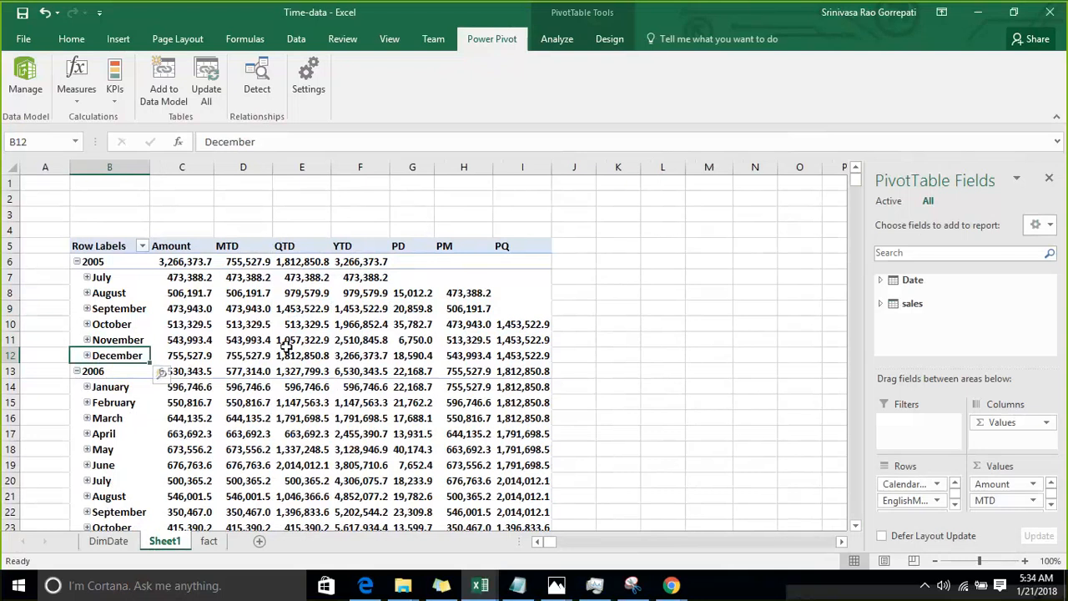
pyautogui.moveTo(275, 348)
pyautogui.click(313, 357)
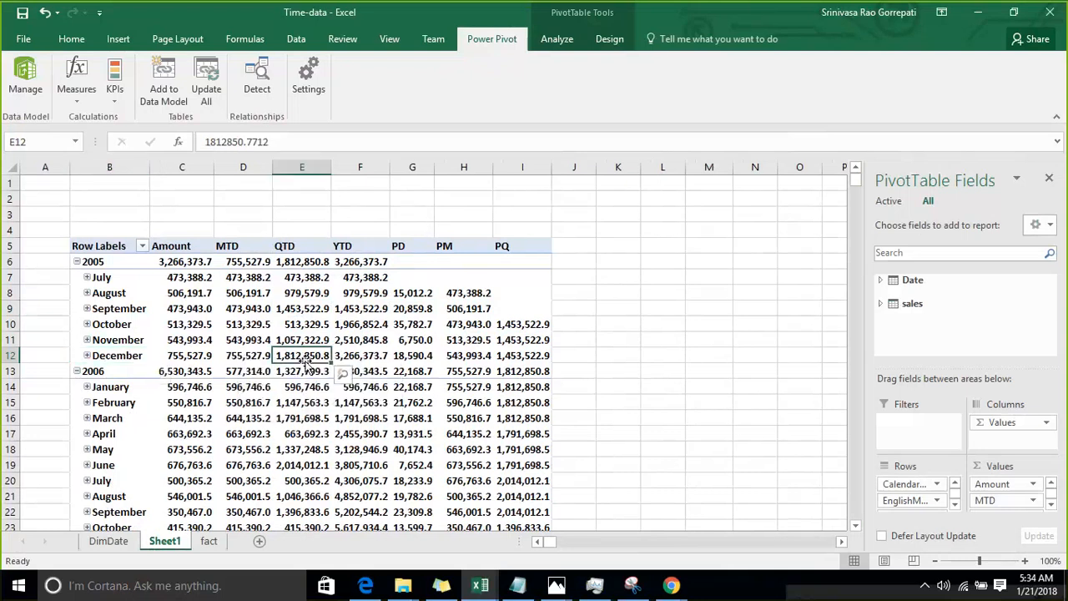
pyautogui.moveTo(505, 389); pyautogui.dragTo(518, 420)
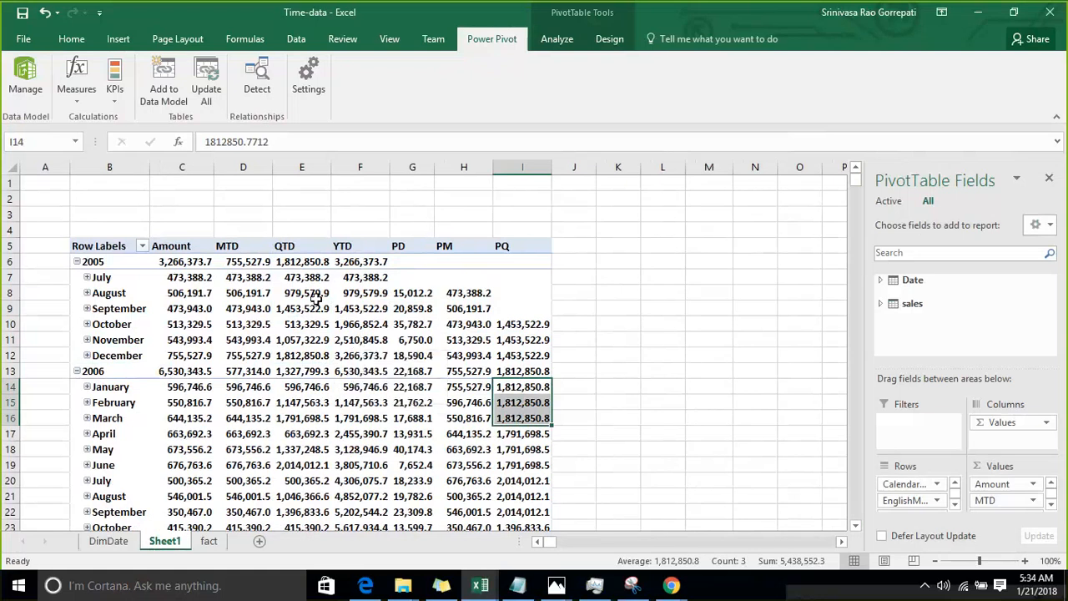
pyautogui.click(620, 261)
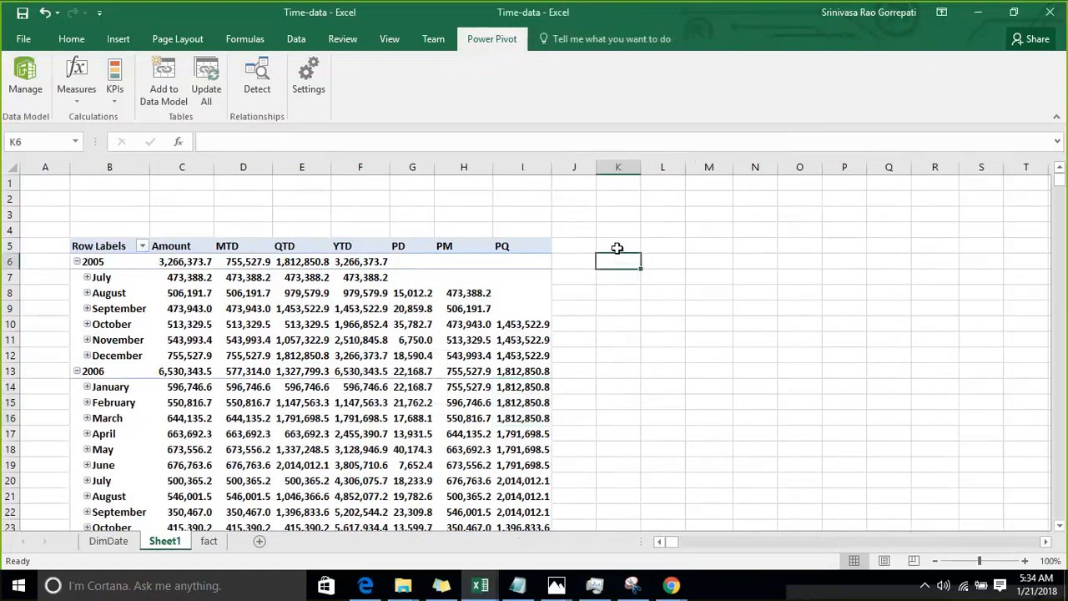
# Start a new measure in the sales table and name it PY.
pyautogui.click(518, 324)
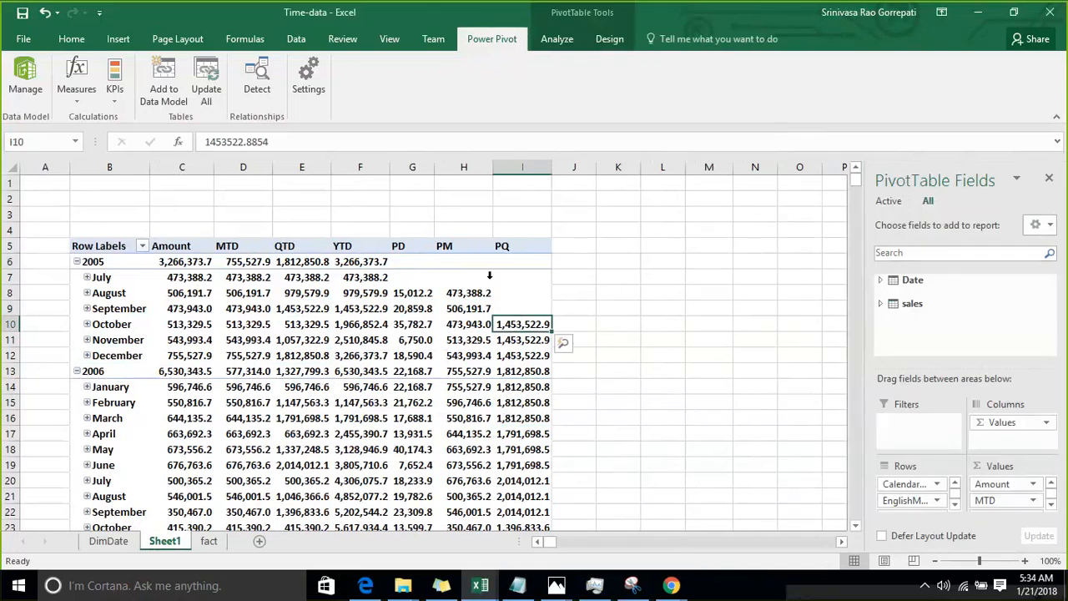
pyautogui.click(80, 101)
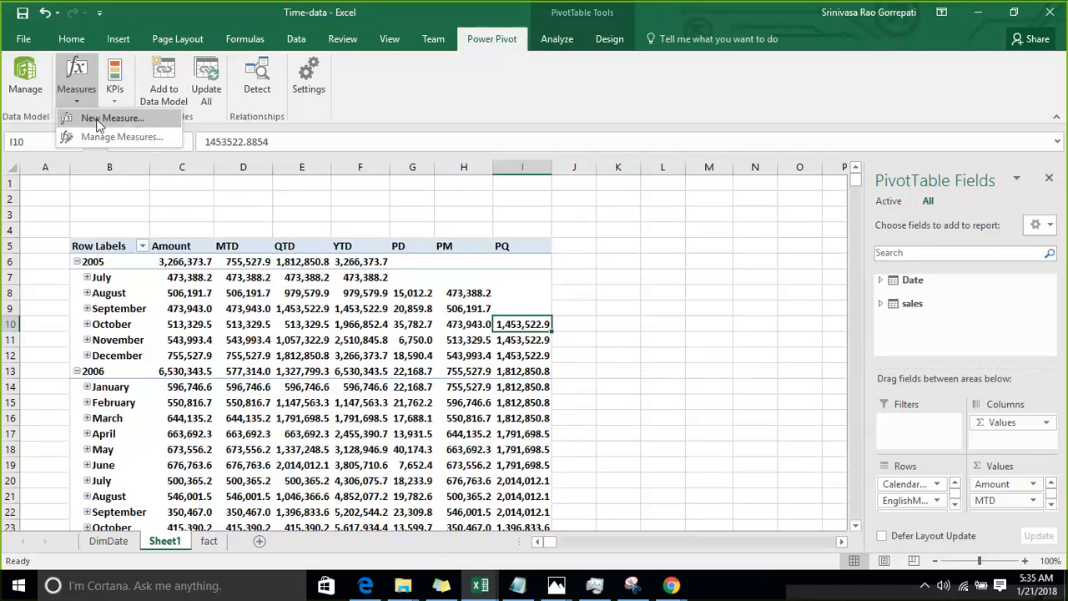
pyautogui.click(96, 117)
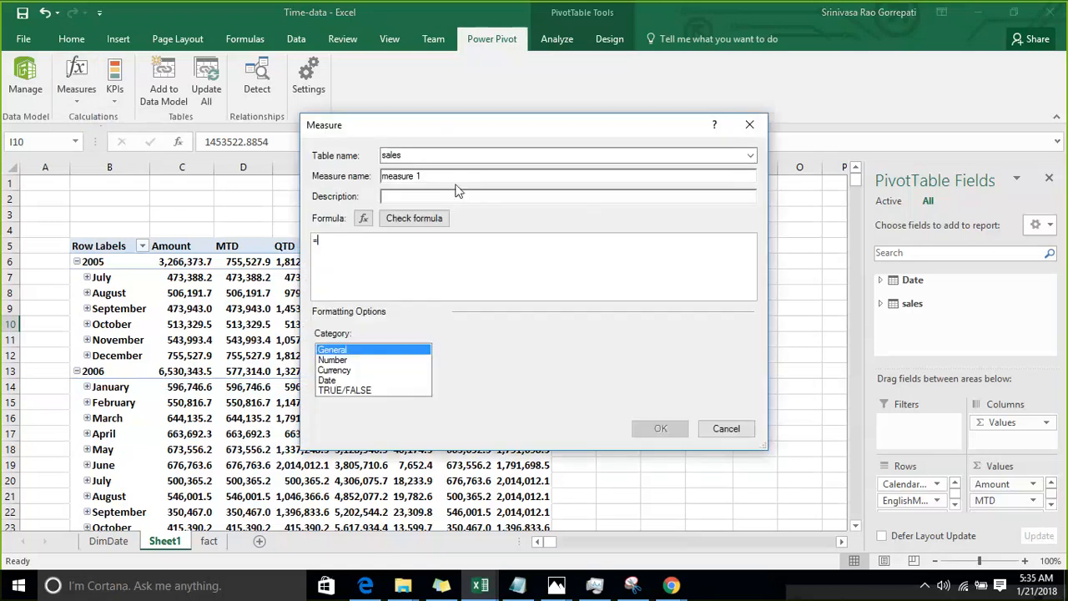
pyautogui.tripleClick(457, 180)
pyautogui.press('BackSpace')
pyautogui.write('P')
pyautogui.write('r')
pyautogui.write('Y')
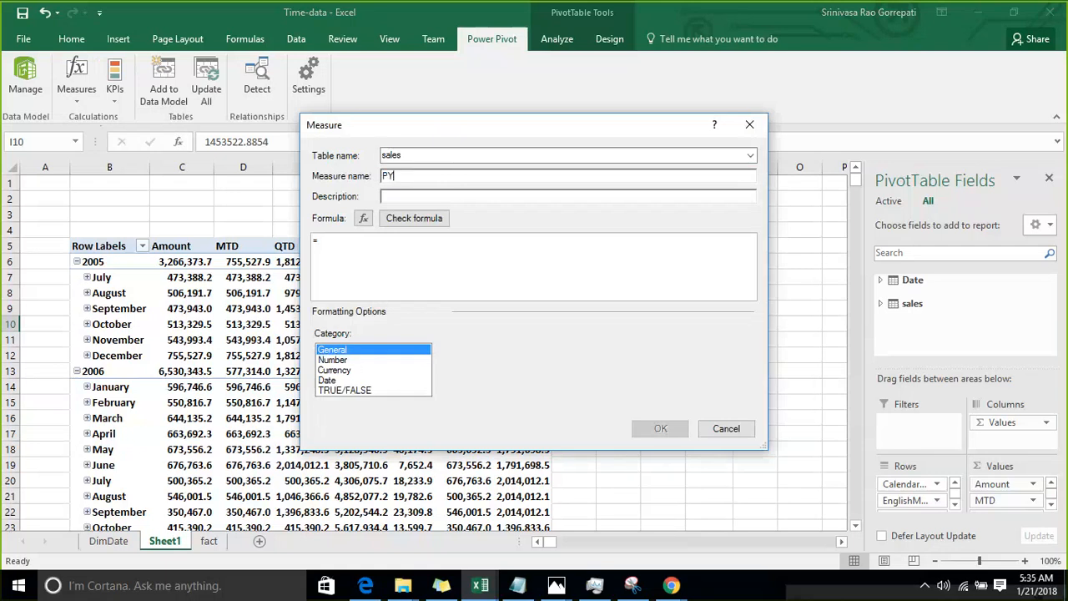
# Enter the PY formula =CALCULATE([Amount],PREVIOUSYEAR('Date'[FullDateAlternateKey])).
pyautogui.click(420, 240)
pyautogui.write('ca')
pyautogui.press('Tab')
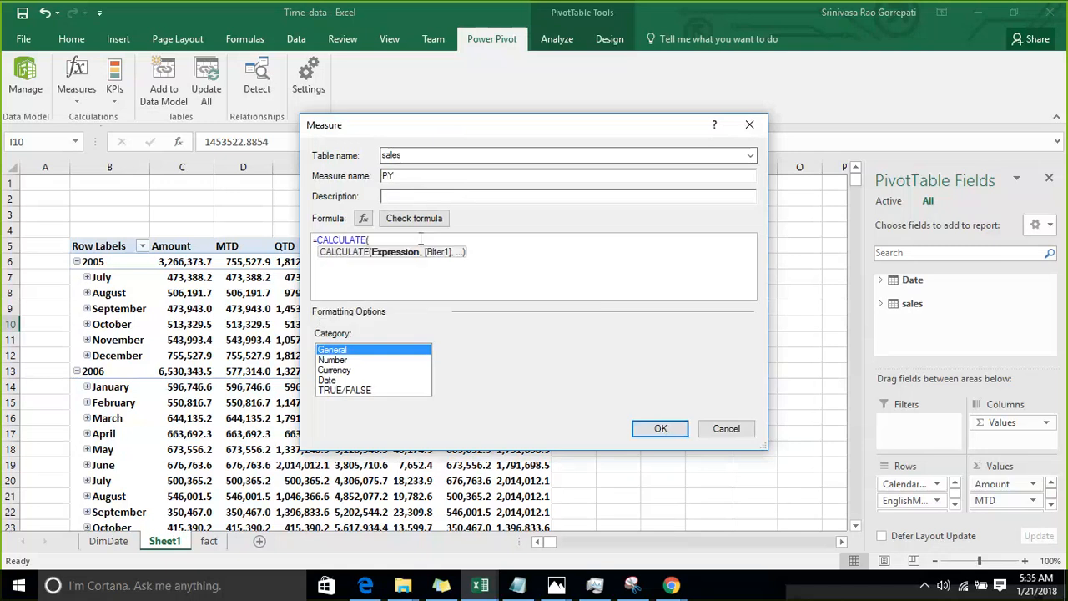
pyautogui.write('[Amount],')
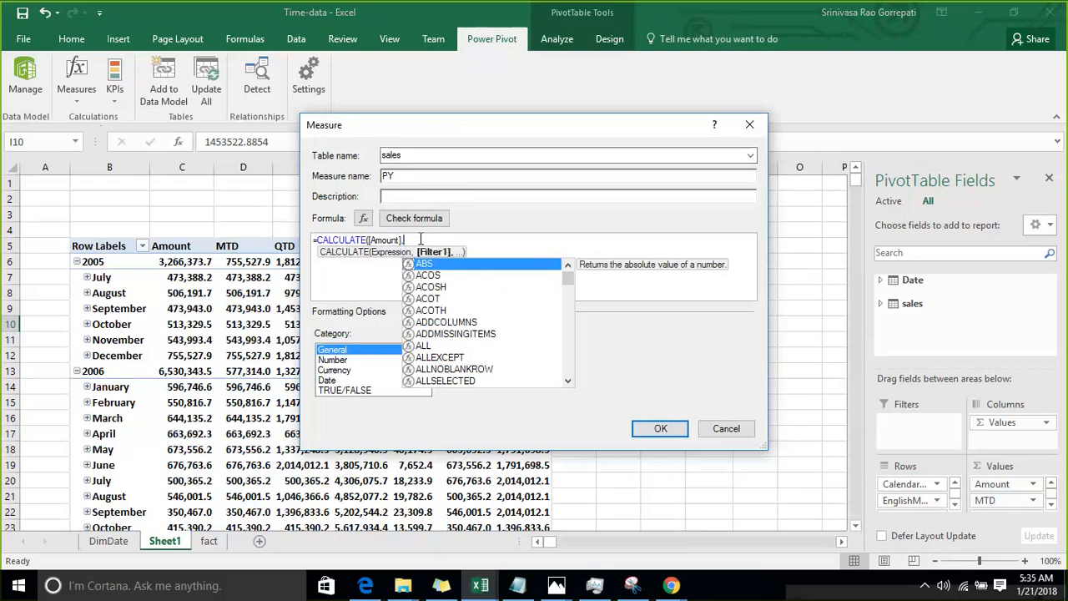
pyautogui.write('PREVIOUSDAY(')
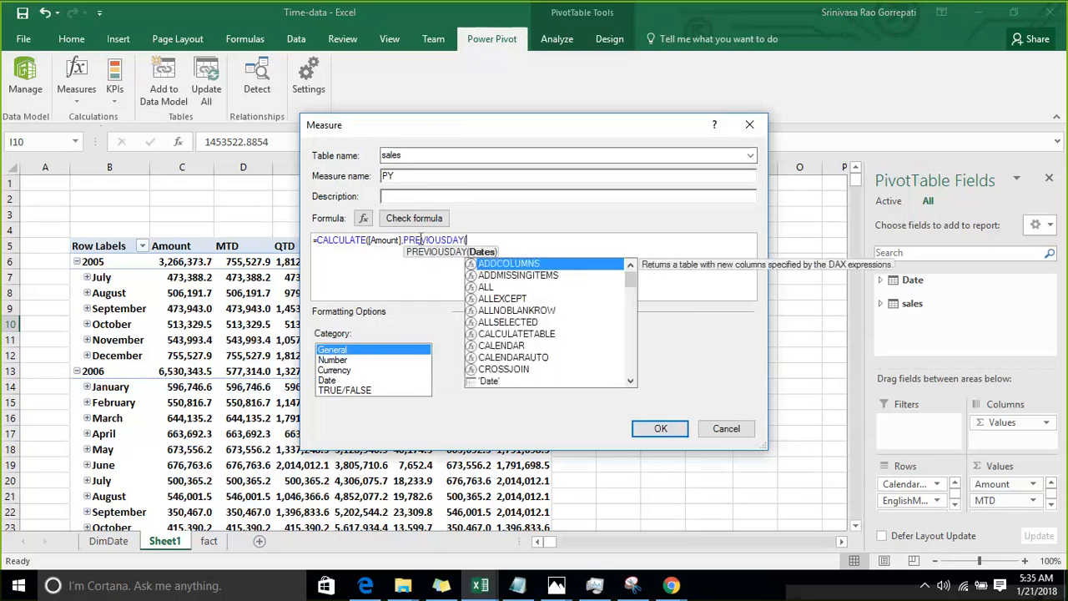
pyautogui.press('BackSpace')
pyautogui.press('BackSpace')
pyautogui.press('BackSpace')
pyautogui.press('BackSpace')
pyautogui.press('BackSpace')
pyautogui.press('BackSpace')
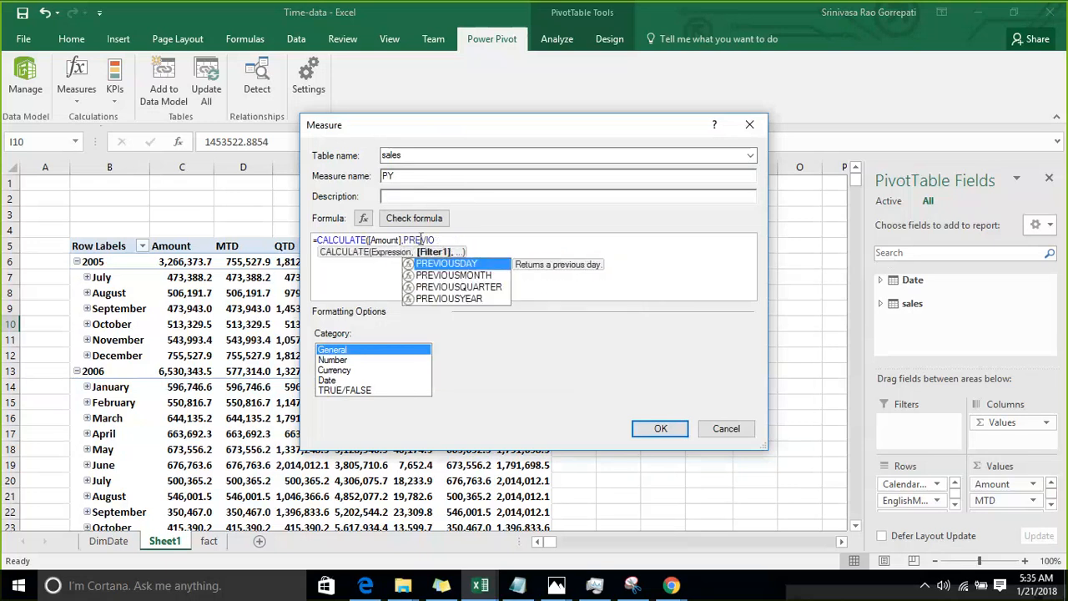
pyautogui.press('Down')
pyautogui.press('Down')
pyautogui.press('Down')
pyautogui.press('Tab')
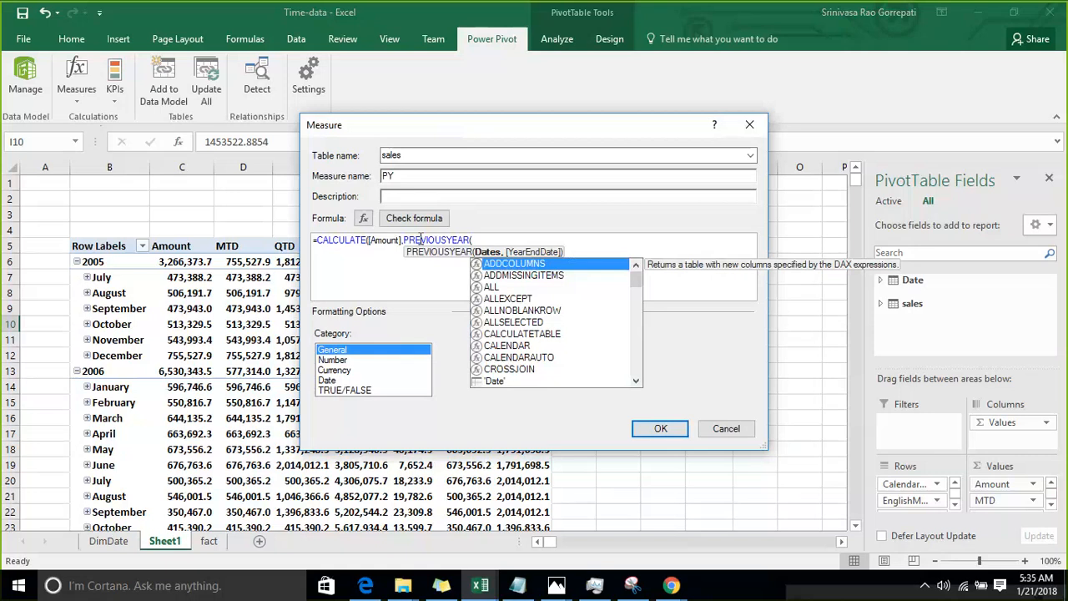
pyautogui.write("'Date'[FullDateAlternateKey]")
pyautogui.press('Tab')
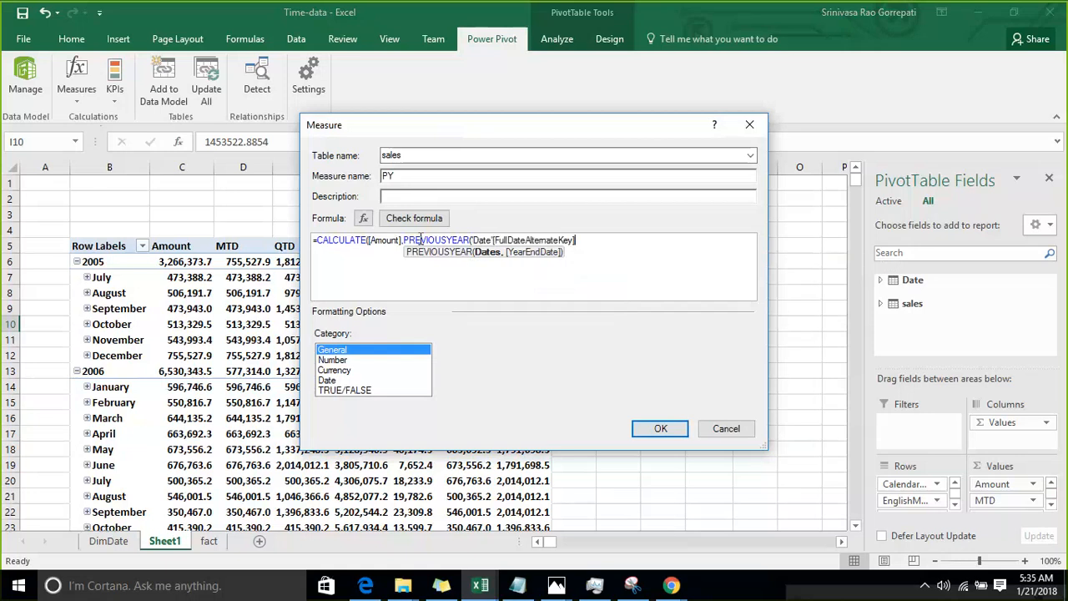
pyautogui.write('))')
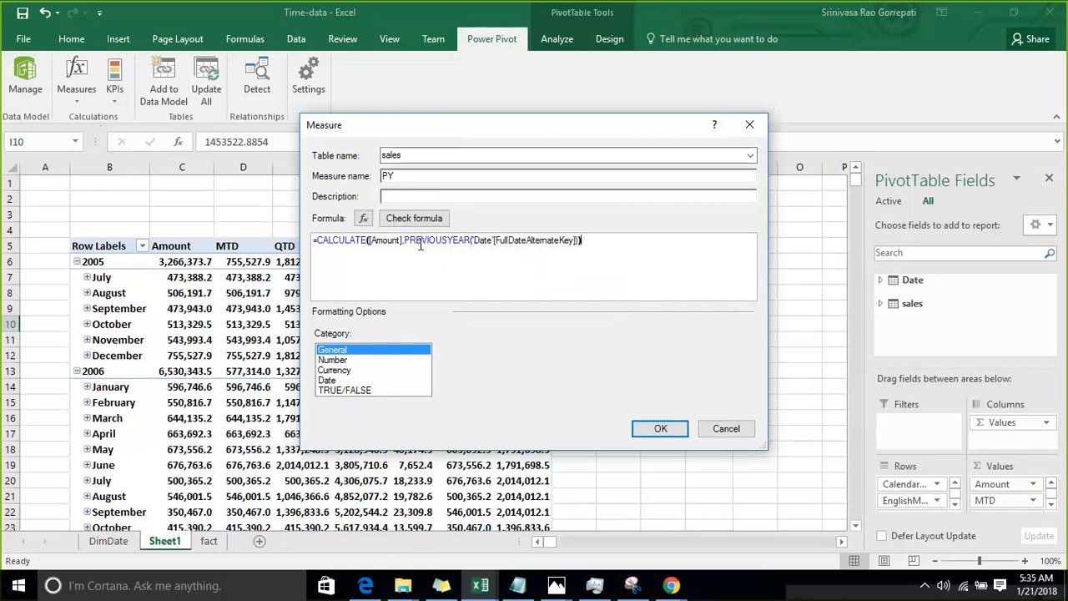
# Format the PY measure as a decimal number with 1 decimal place and a thousands separator, and save it.
pyautogui.click(333, 360)
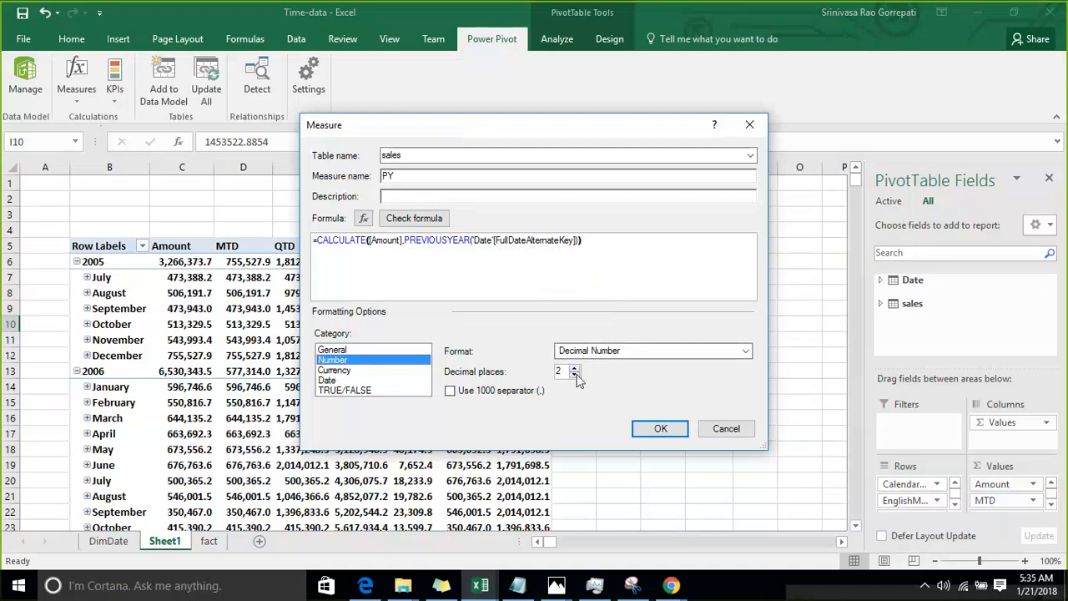
pyautogui.click(576, 376)
pyautogui.click(478, 390)
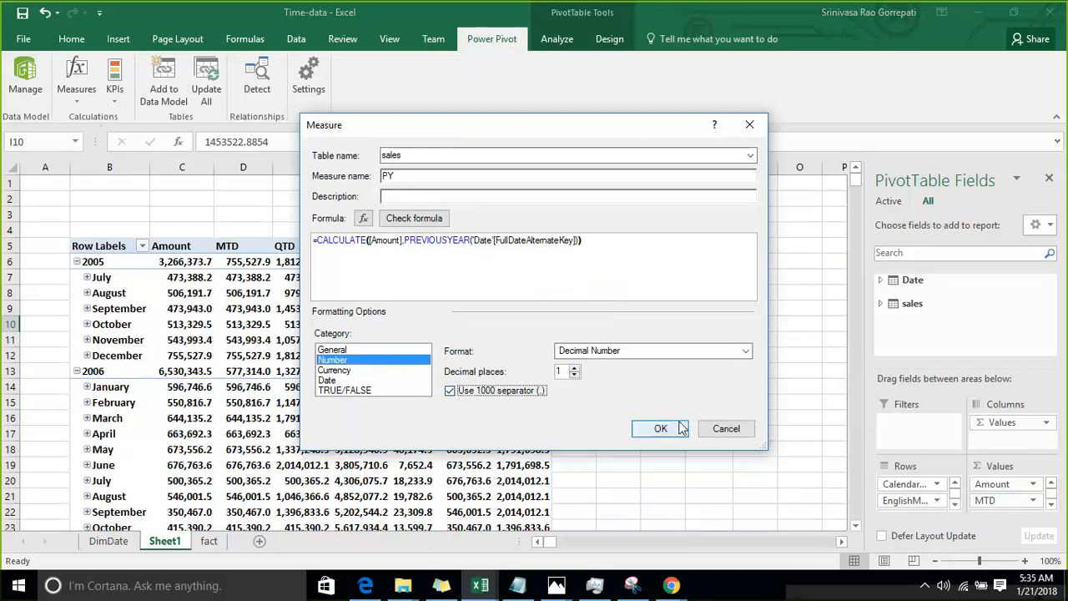
pyautogui.click(647, 431)
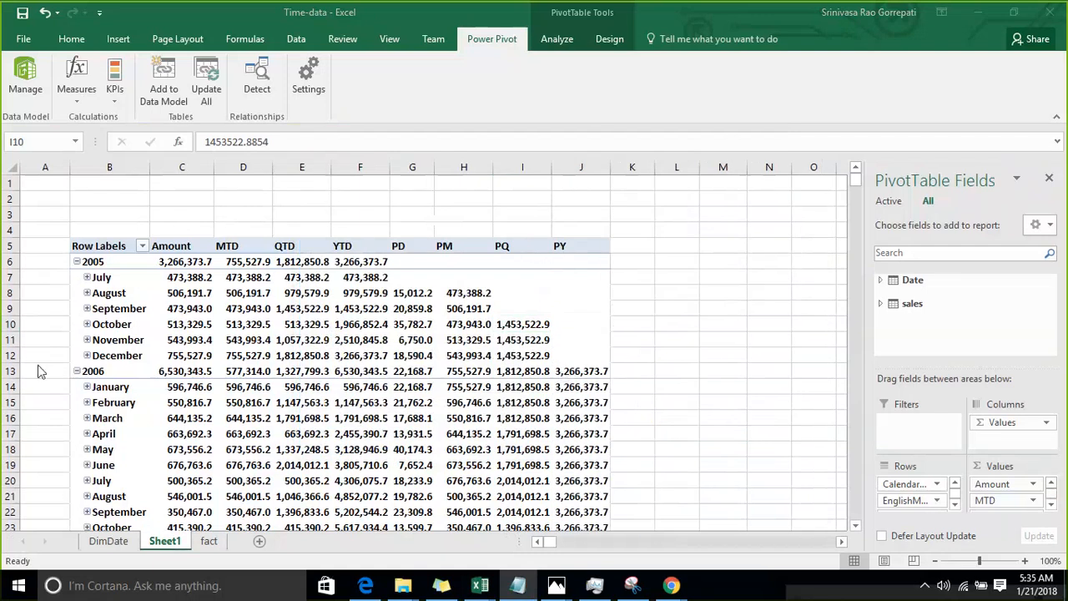
# Collapse 2005 and 2007, keep 2006 expanded, and compare January 2006's PY value with the 2005 YTD.
pyautogui.click(77, 262)
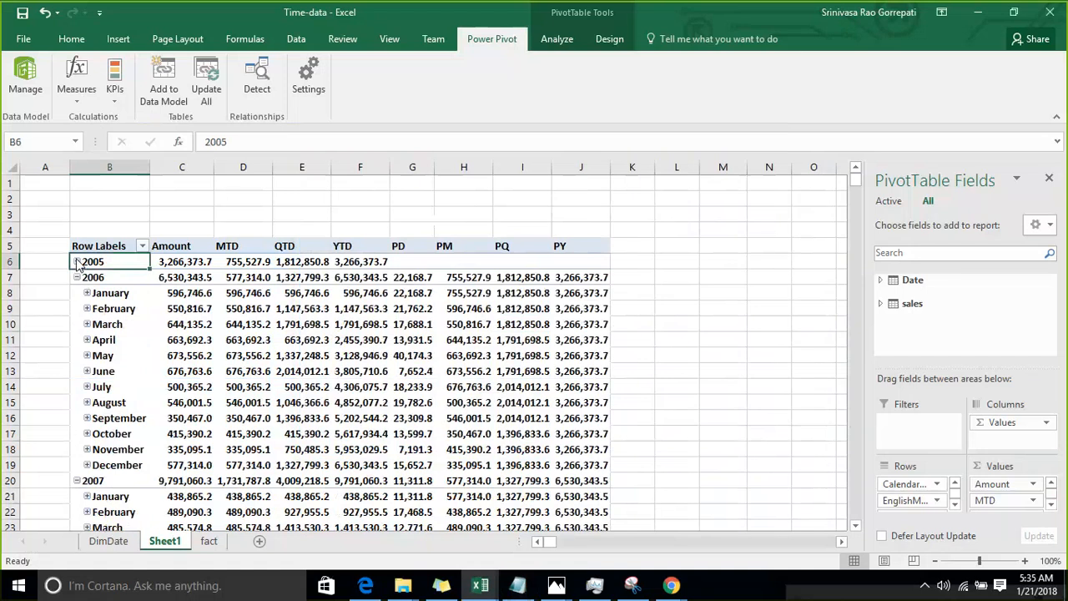
pyautogui.click(76, 277)
pyautogui.click(77, 293)
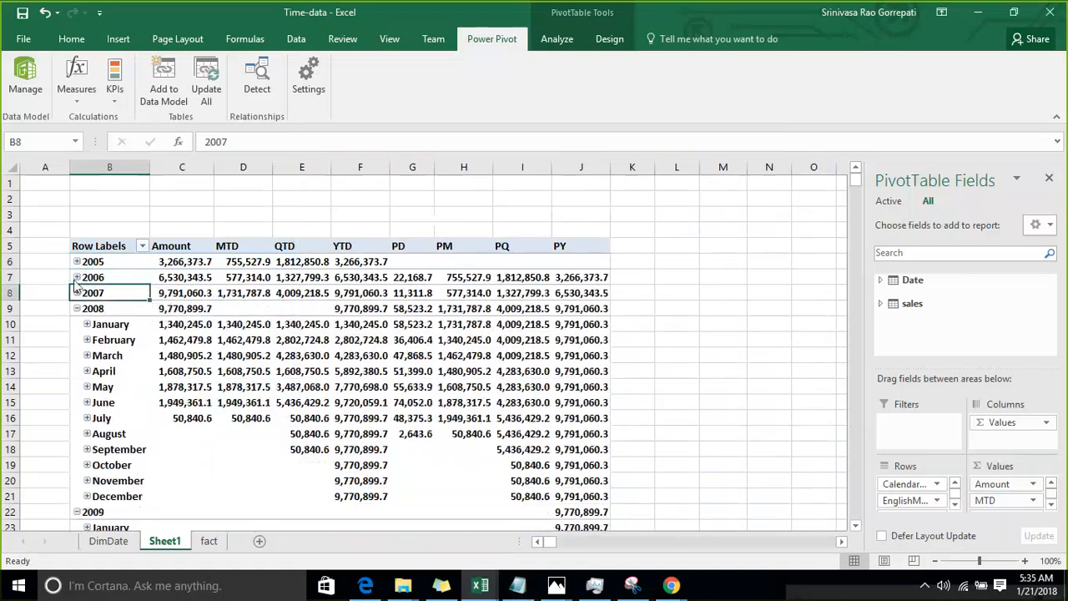
pyautogui.click(75, 277)
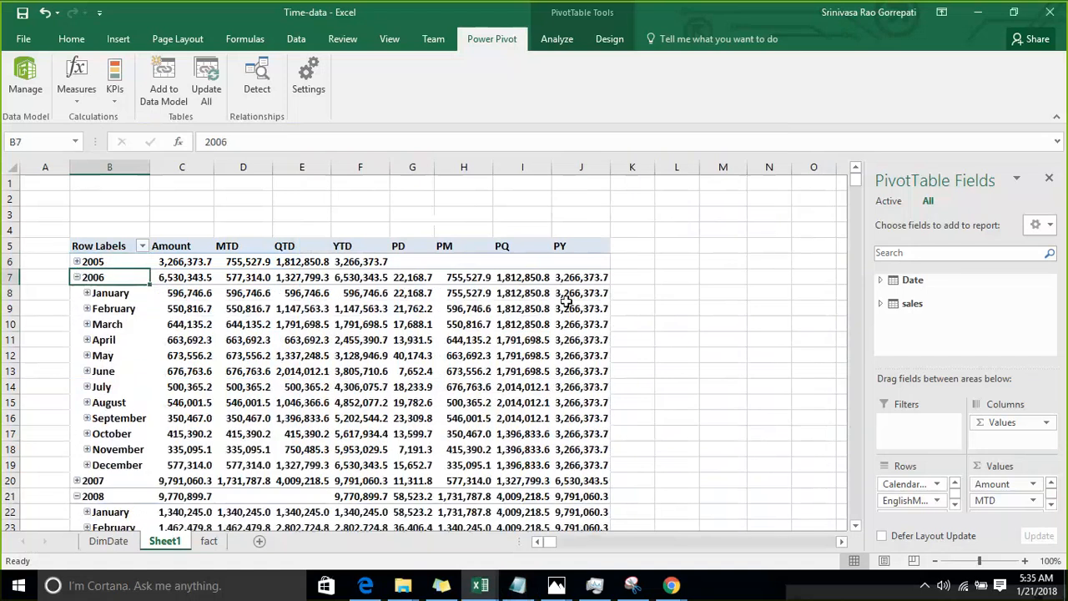
pyautogui.click(564, 293)
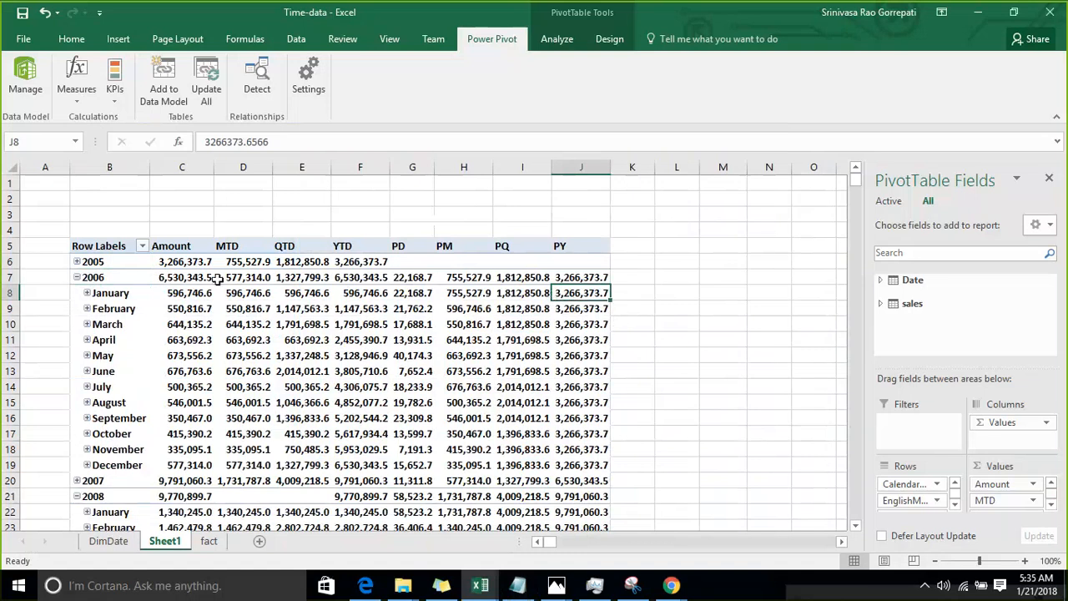
pyautogui.click(335, 262)
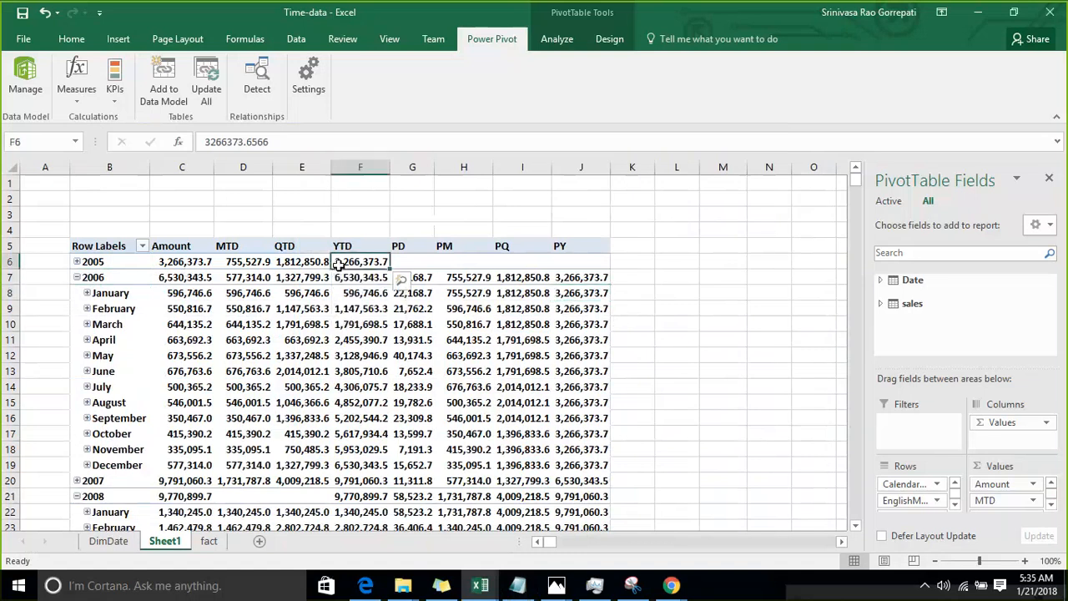
# Collapse 2006 and 2008 and compare the 2008 PY value with the 2007 YTD.
pyautogui.click(77, 278)
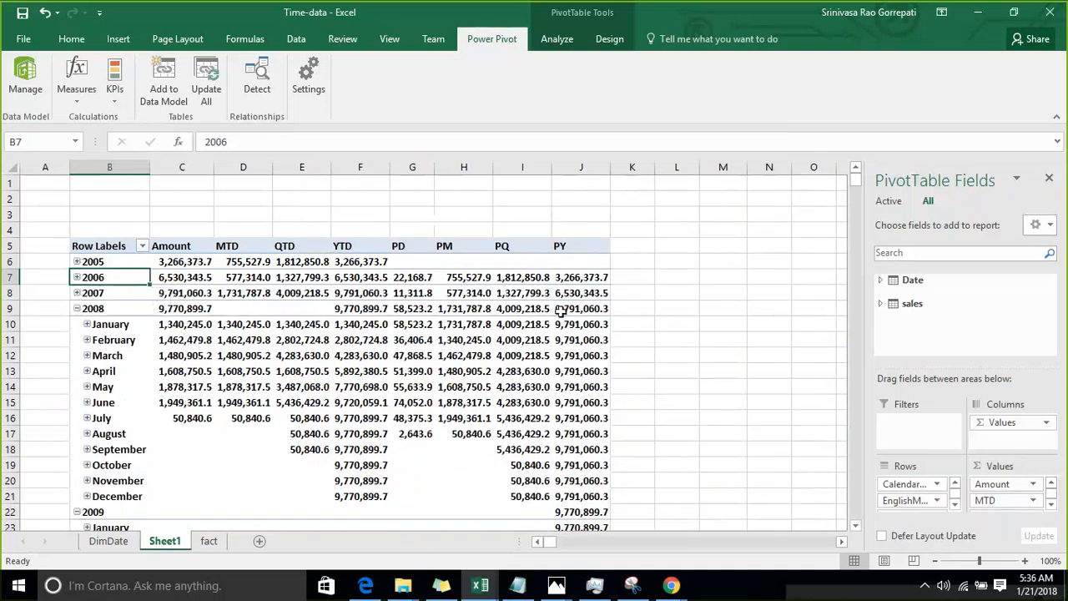
pyautogui.click(561, 311)
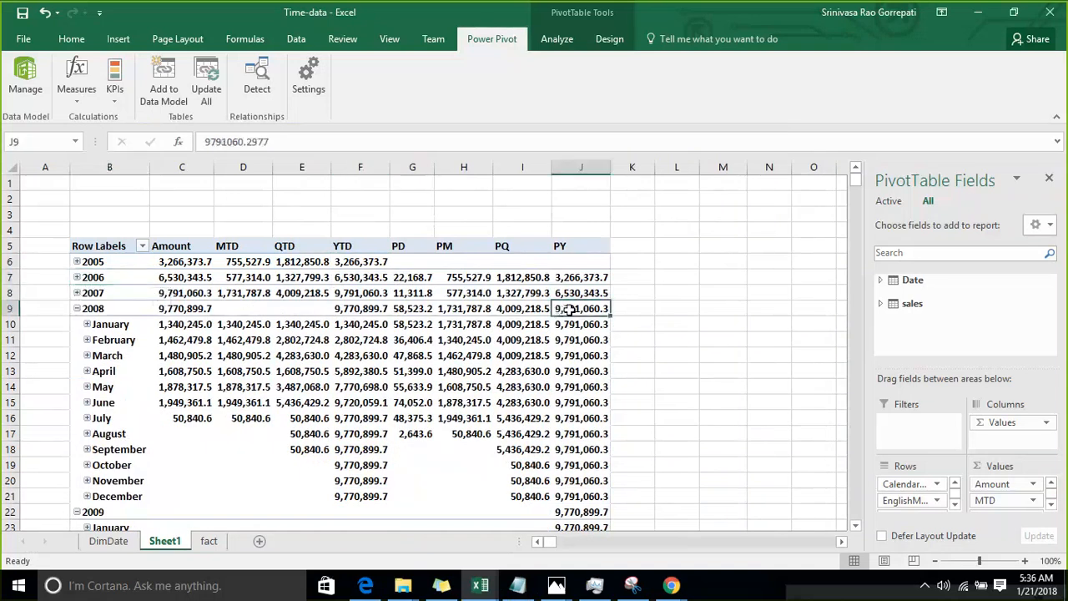
pyautogui.click(373, 297)
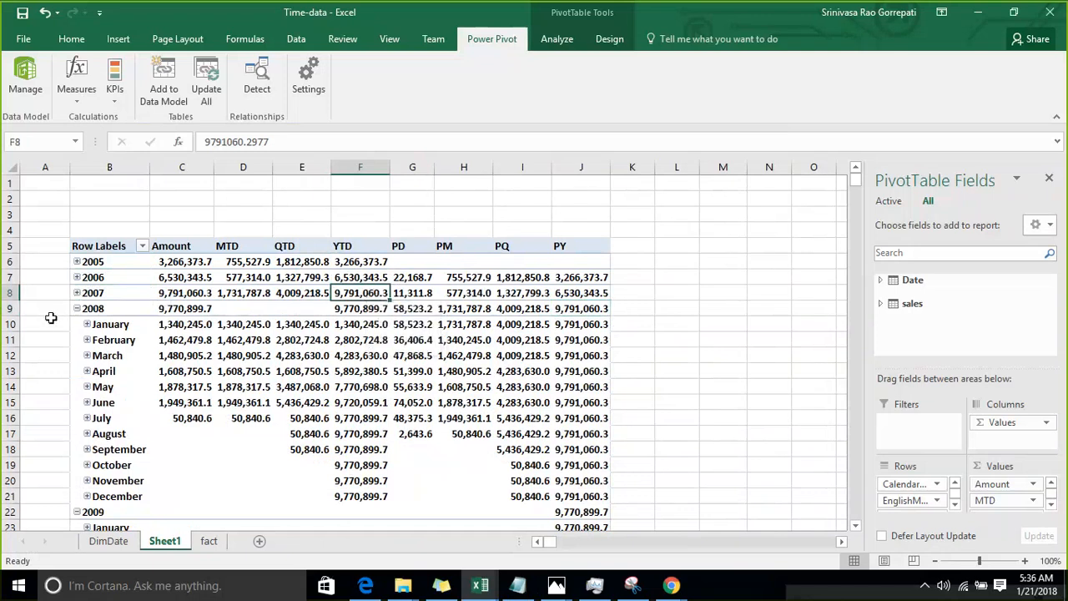
pyautogui.click(76, 308)
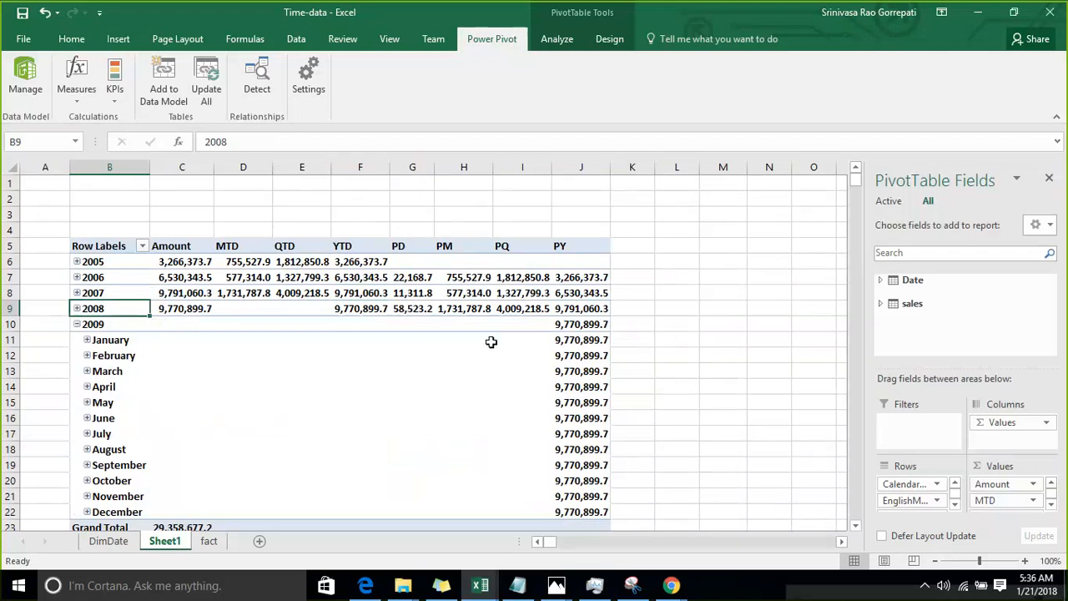
pyautogui.click(580, 309)
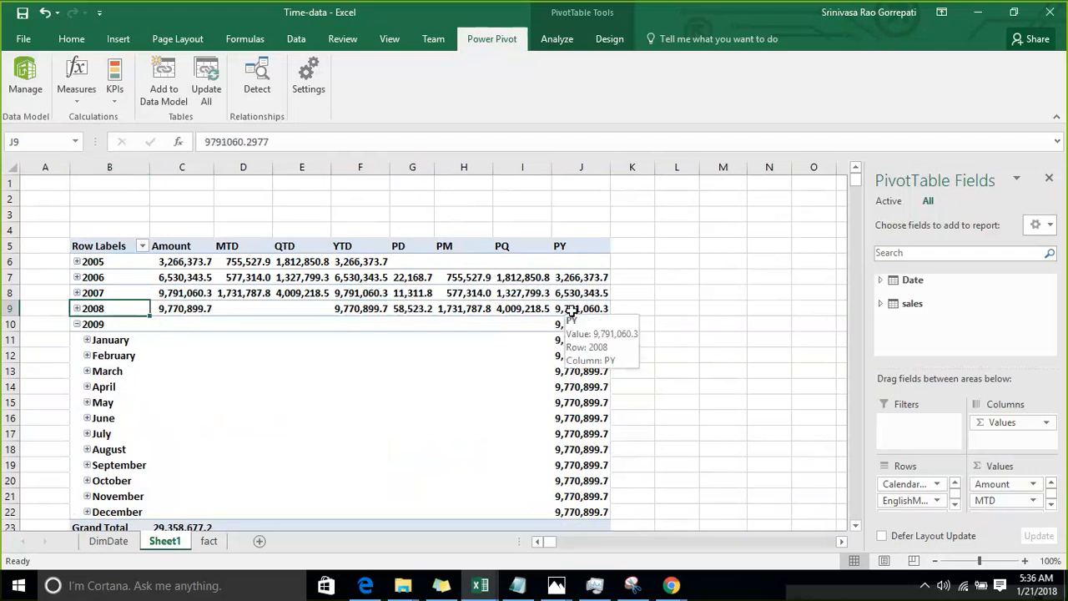
pyautogui.click(365, 297)
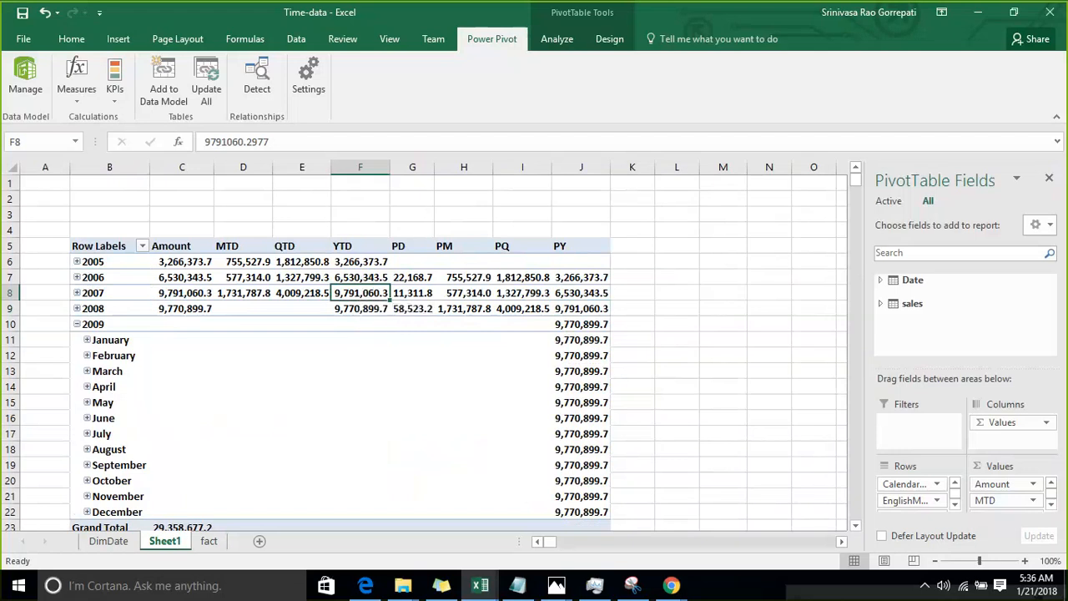
pyautogui.click(655, 23)
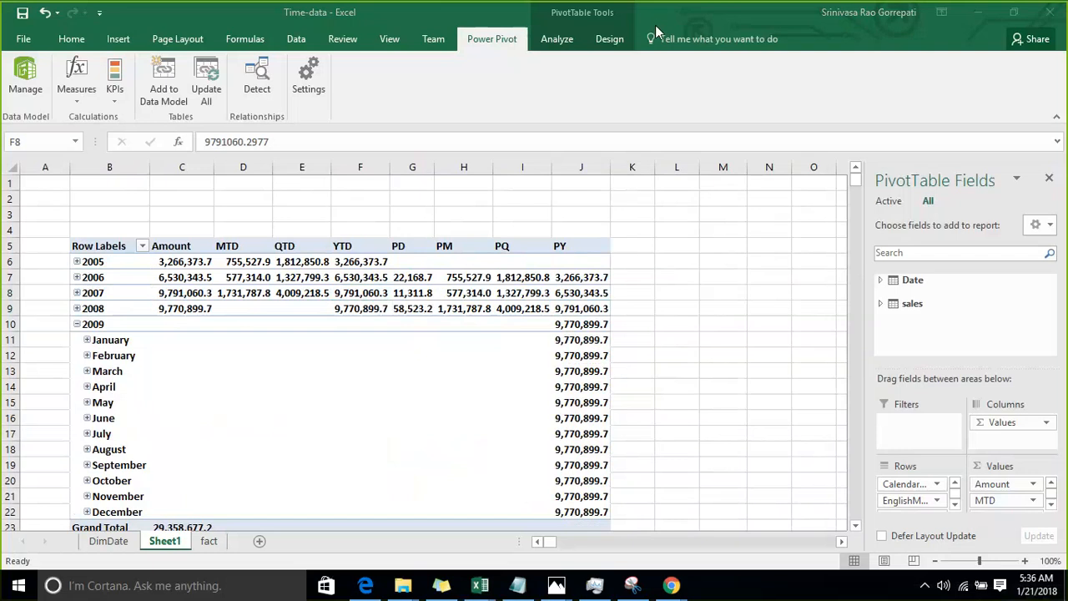
pyautogui.moveTo(835, 596); pyautogui.dragTo(806, 143)
pyautogui.click(580, 309)
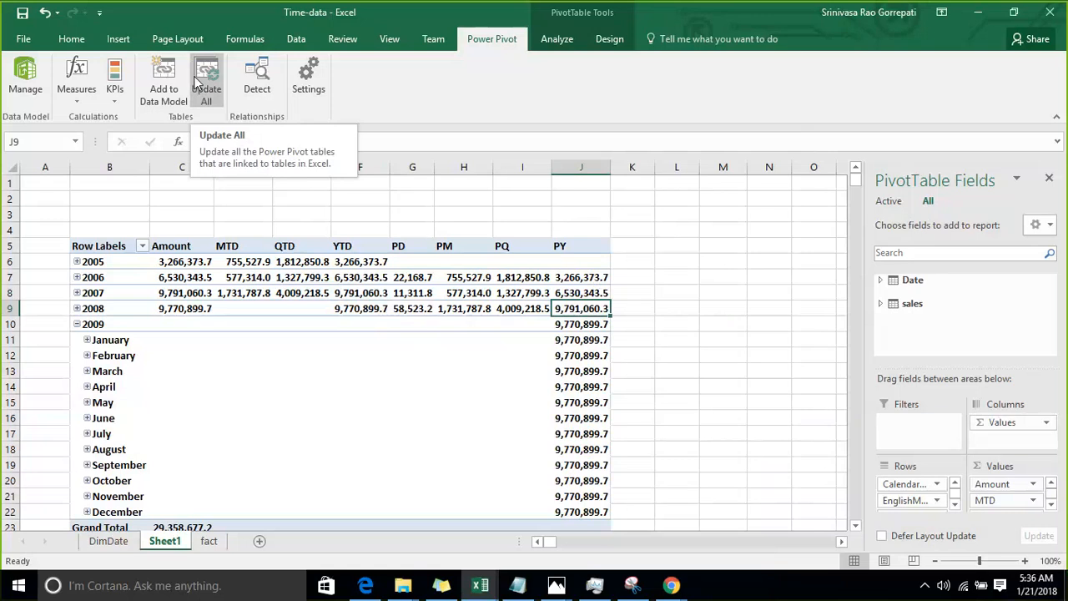
pyautogui.click(526, 278)
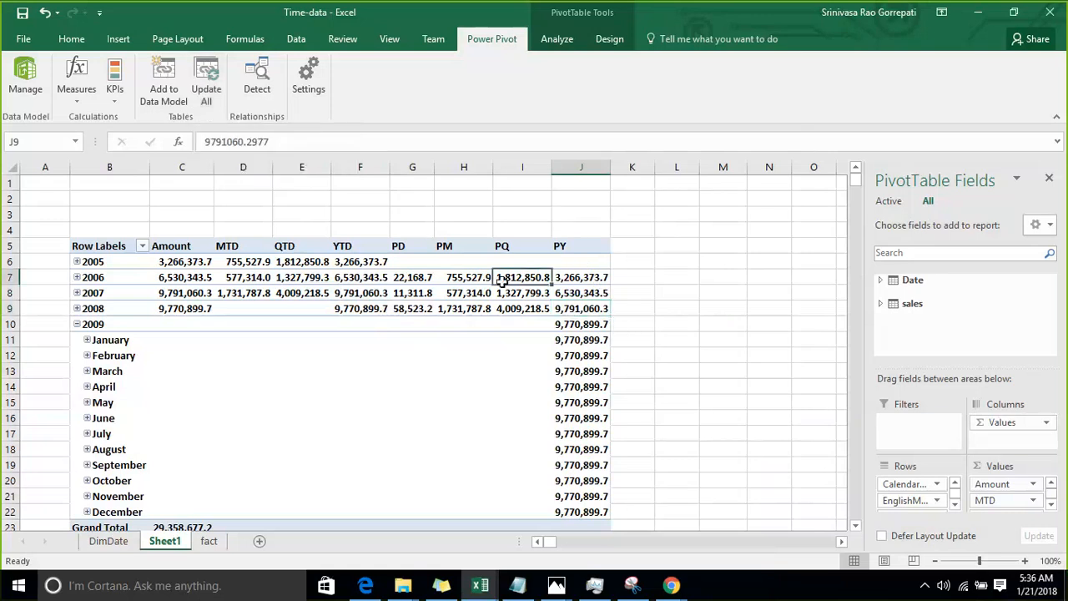
pyautogui.moveTo(926, 132); pyautogui.dragTo(694, 423)
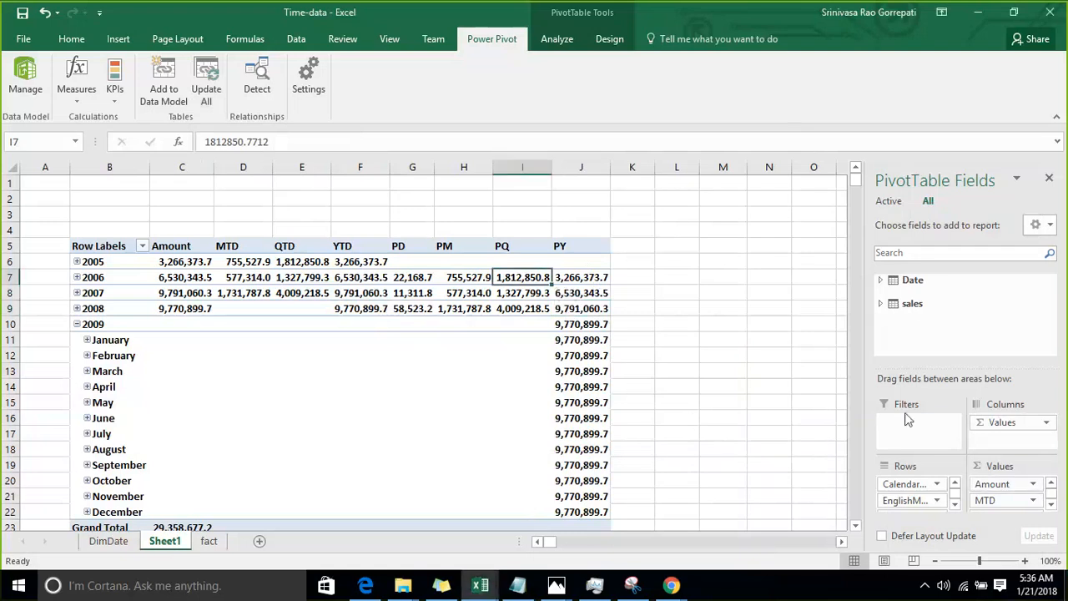
# Remove the PY, PQ, PM and PD measures of the sales table from the pivot table.
pyautogui.click(882, 303)
pyautogui.scroll(-5, 913, 322)
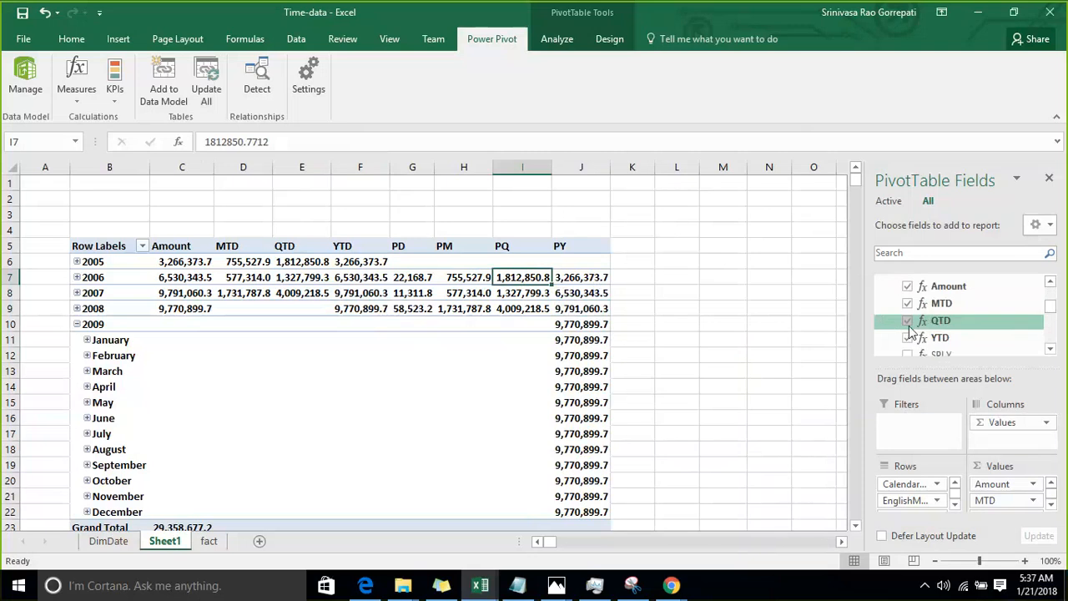
pyautogui.scroll(-5, 910, 317)
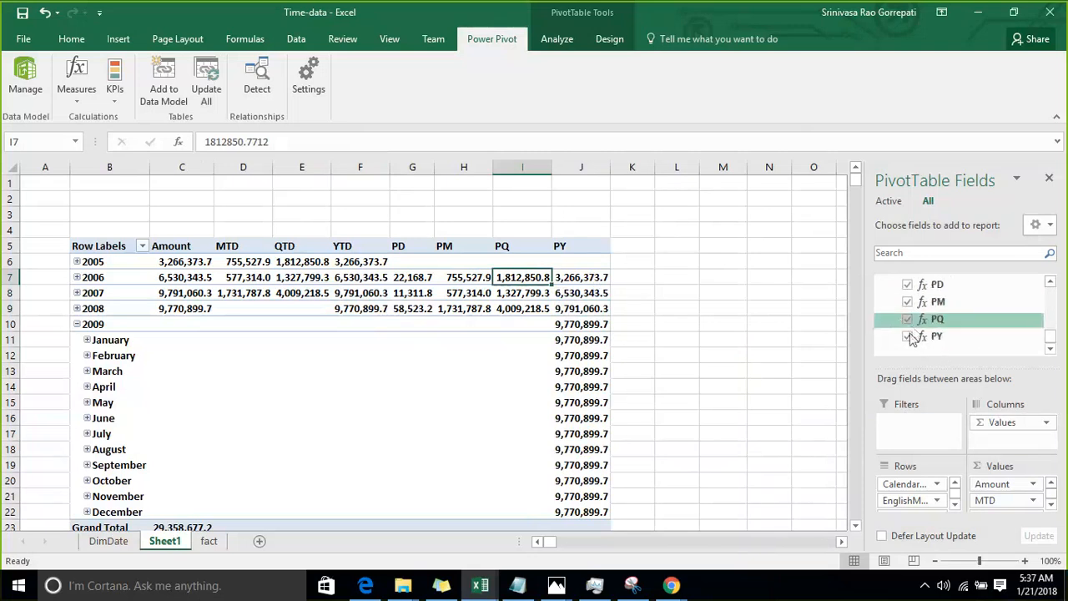
pyautogui.click(907, 336)
pyautogui.click(908, 318)
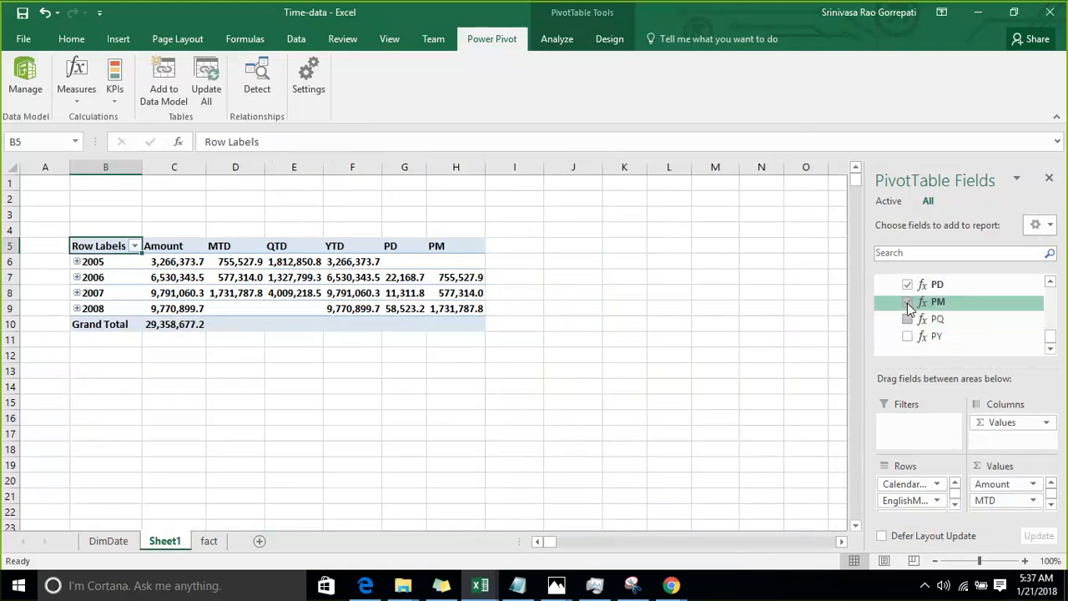
pyautogui.click(907, 302)
pyautogui.click(907, 285)
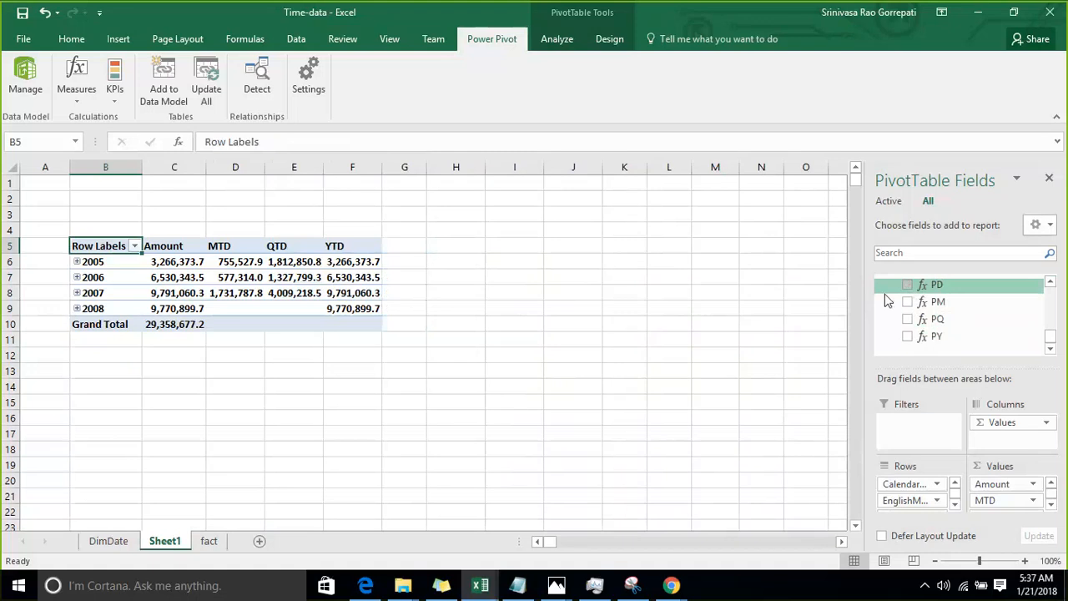
pyautogui.click(435, 267)
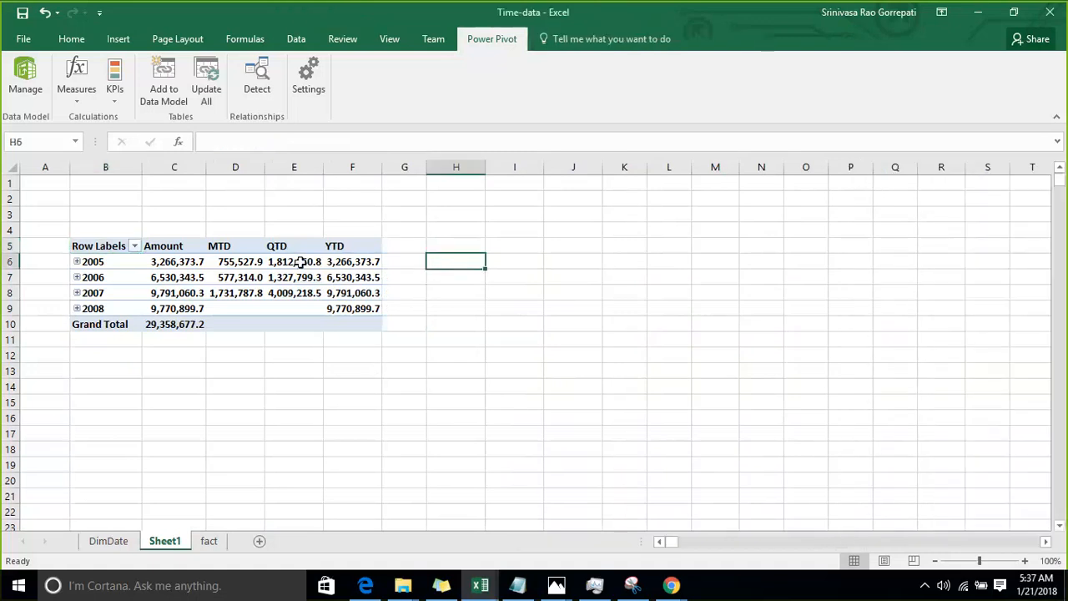
pyautogui.click(299, 262)
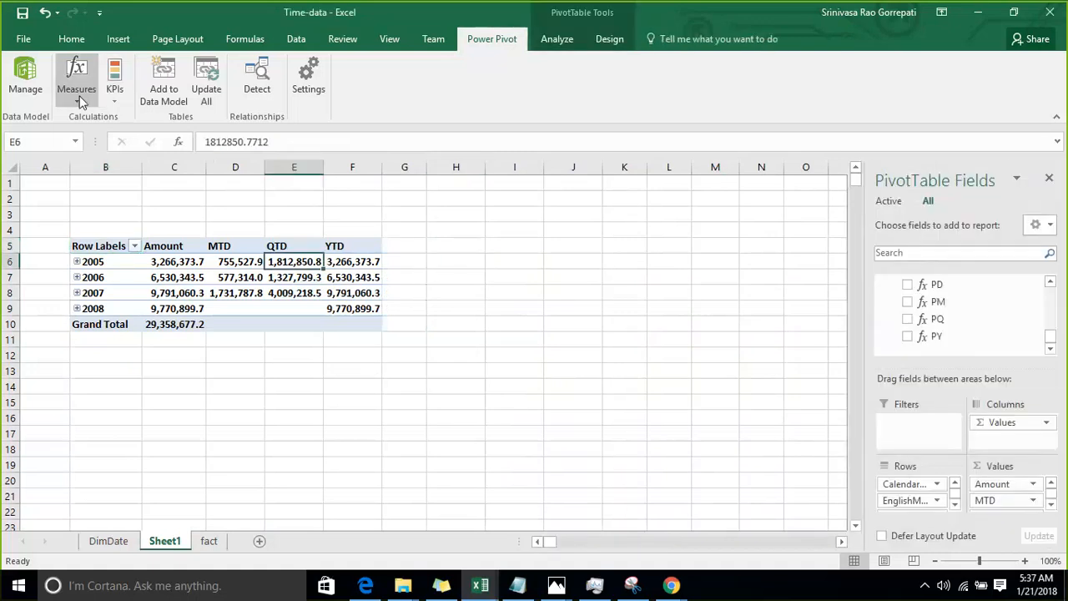
# Start a new measure in the sales table and name it nextDay.
pyautogui.click(79, 99)
pyautogui.click(86, 118)
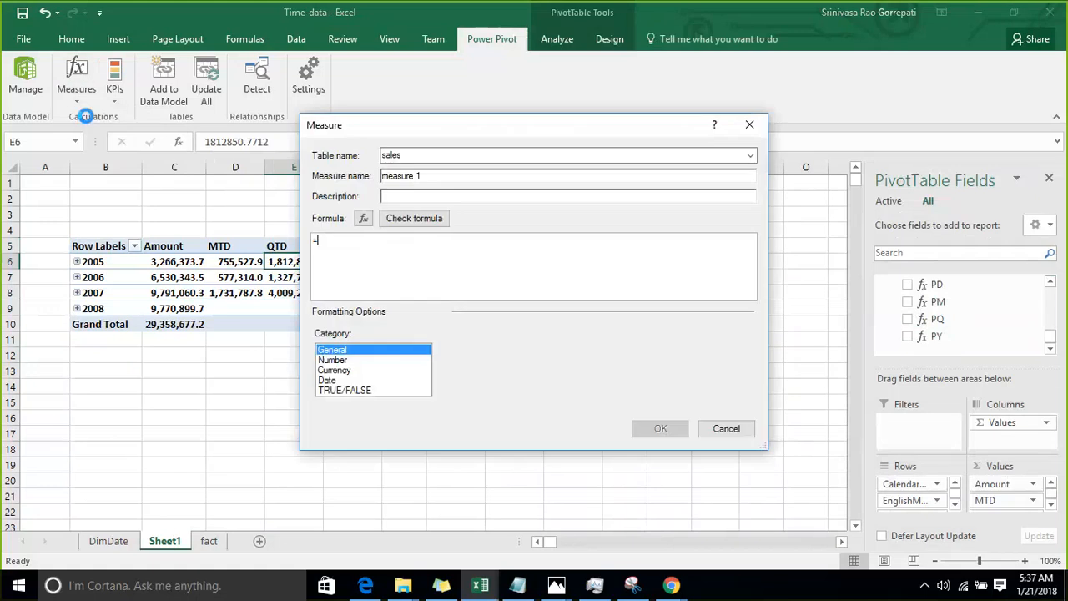
pyautogui.moveTo(473, 176); pyautogui.dragTo(359, 185)
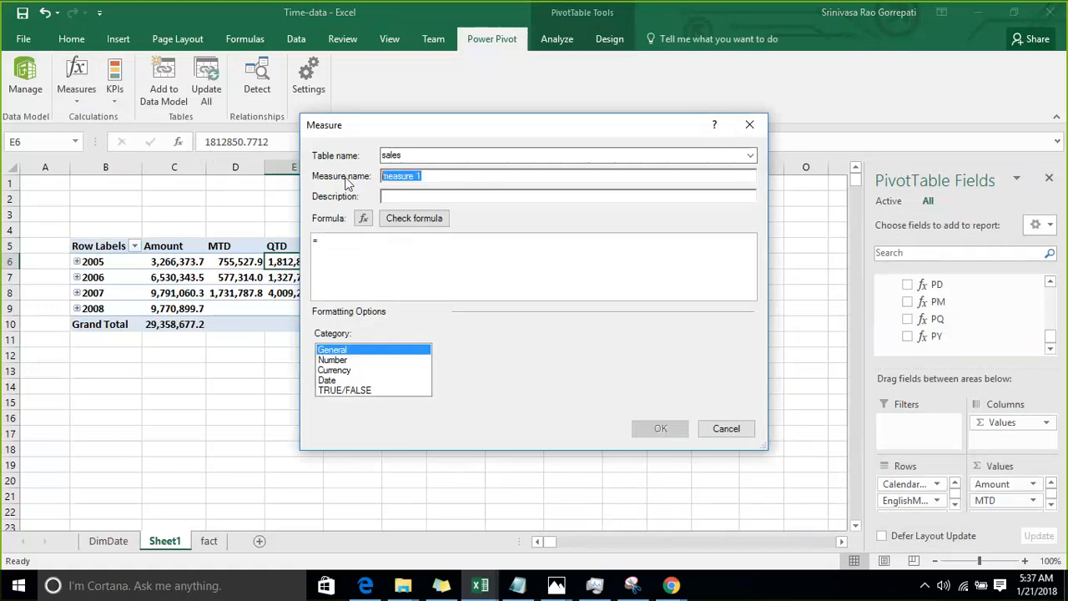
pyautogui.write('nextDay')
# Enter the nextDay formula =CALCULATE([Amount],NEXTDAY('Date'[FullDateAlternateKey])).
pyautogui.click(370, 254)
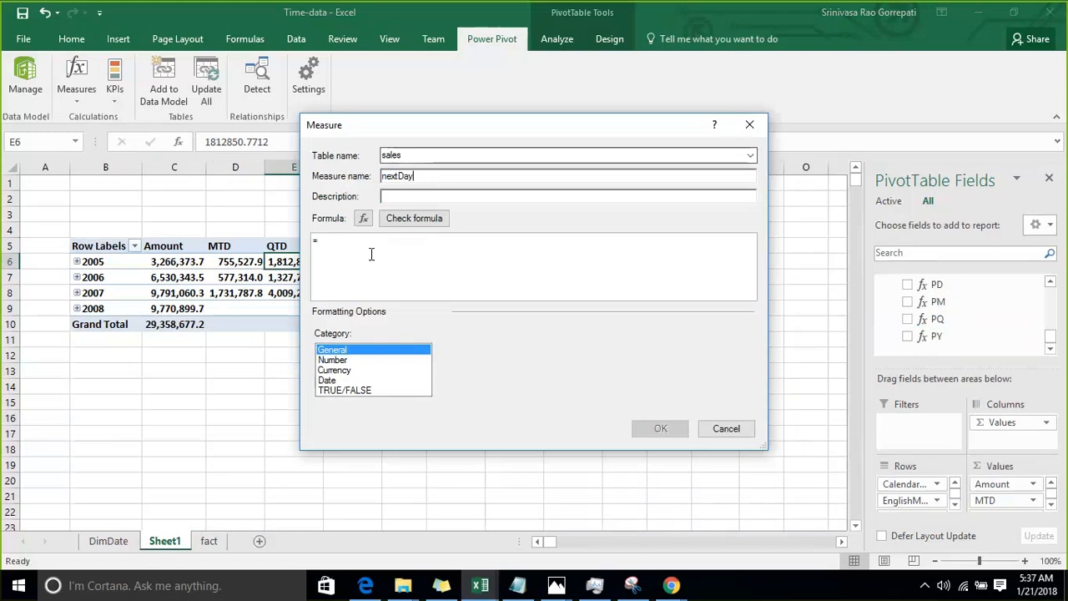
pyautogui.write('Cla')
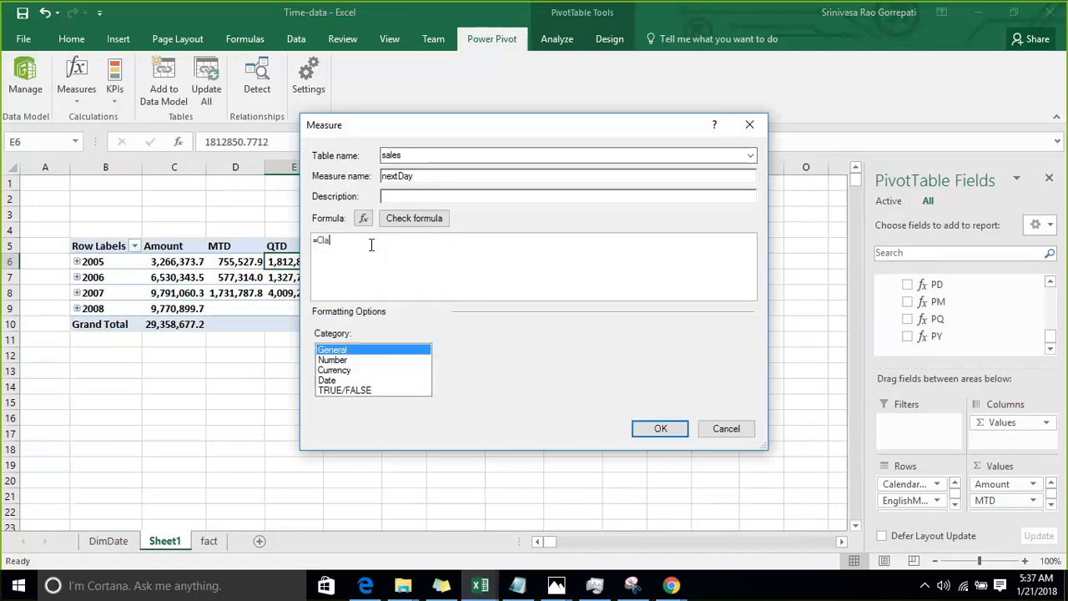
pyautogui.press('BackSpace')
pyautogui.press('BackSpace')
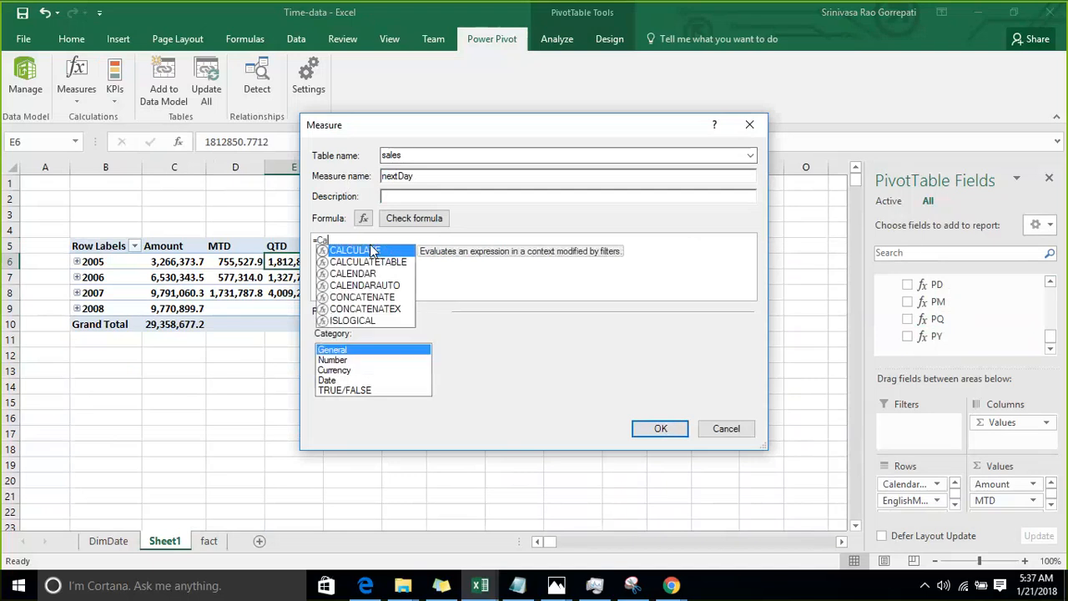
pyautogui.doubleClick(373, 251)
pyautogui.write('[Am')
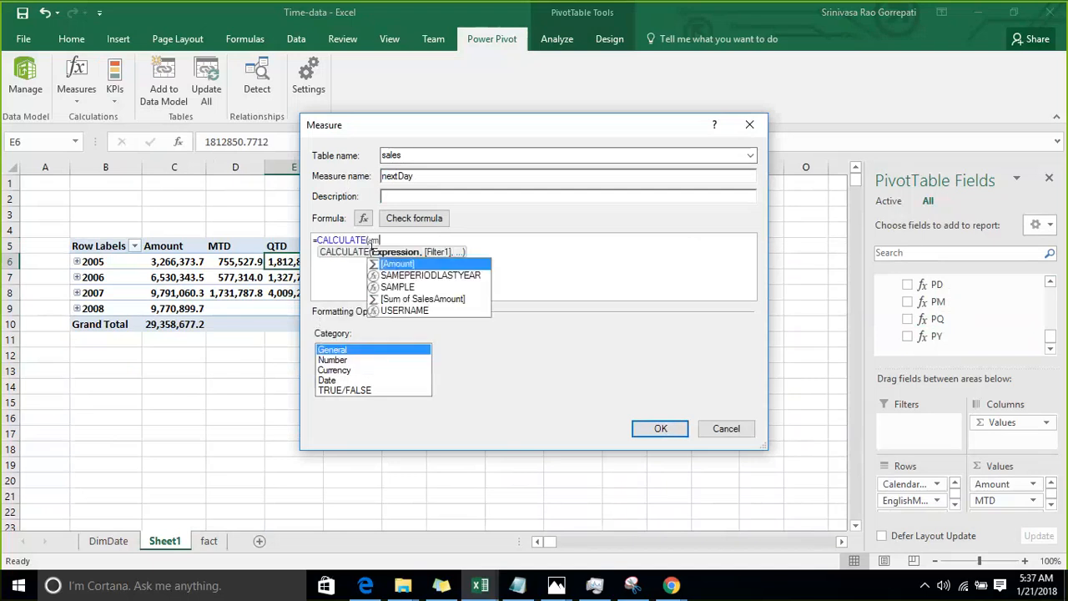
pyautogui.press('Tab')
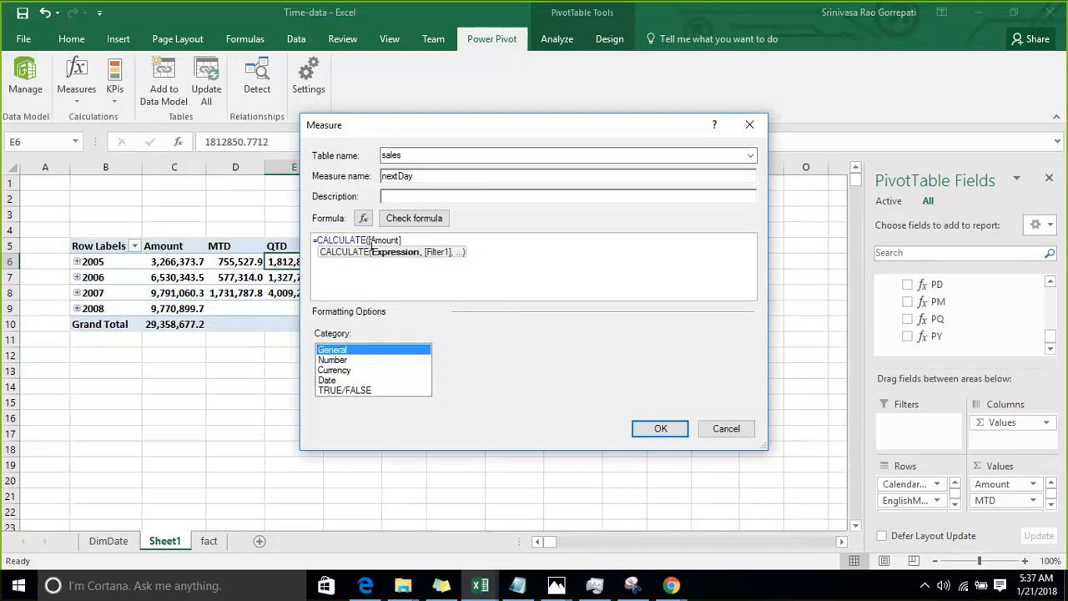
pyautogui.write(',ne')
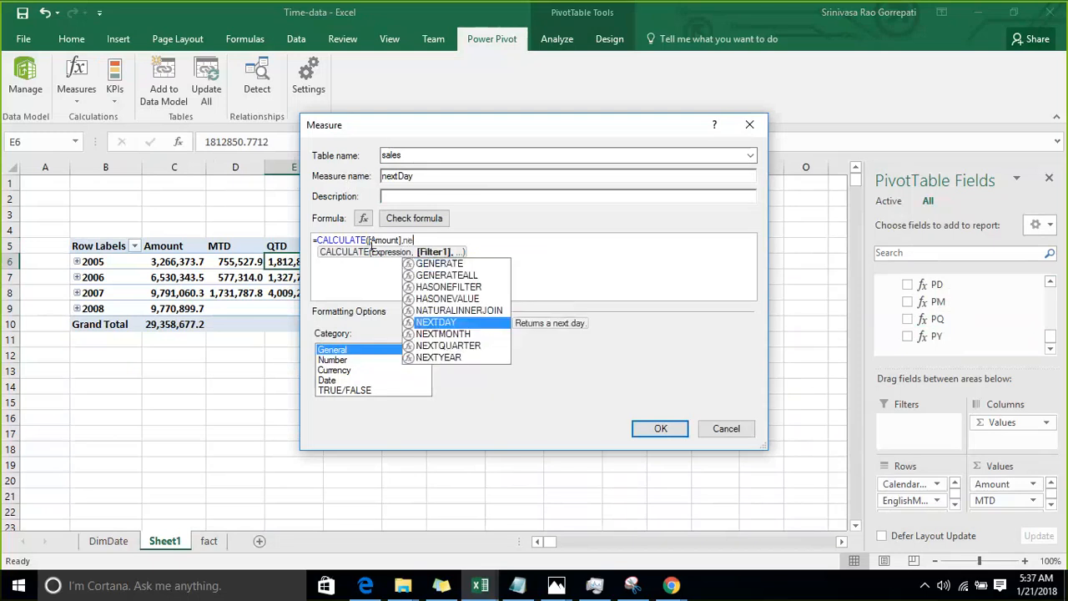
pyautogui.press('Tab')
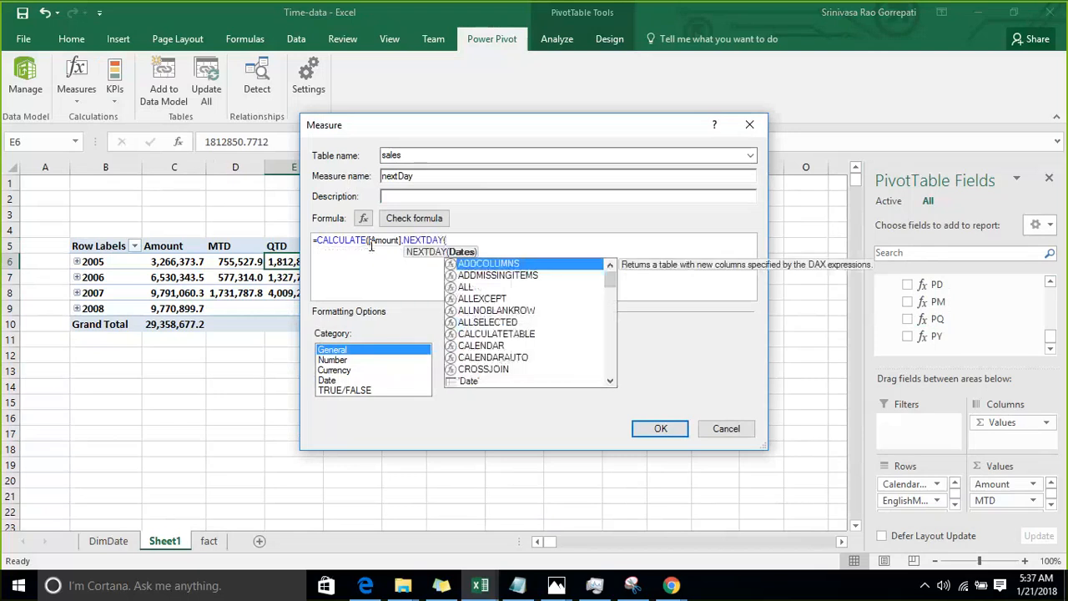
pyautogui.write("'fu")
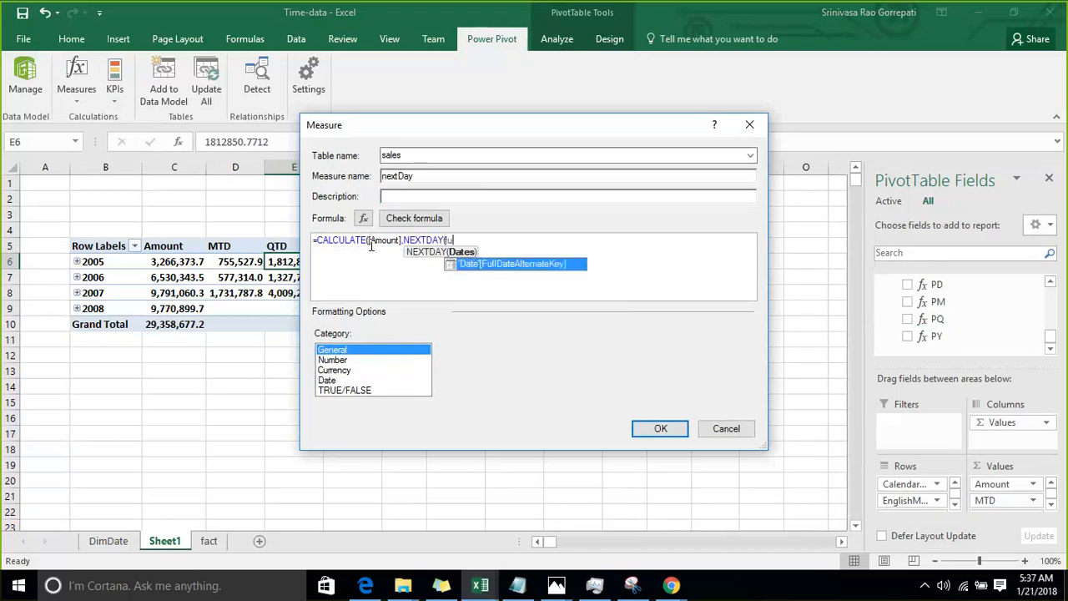
pyautogui.press('Tab')
pyautogui.write(')')
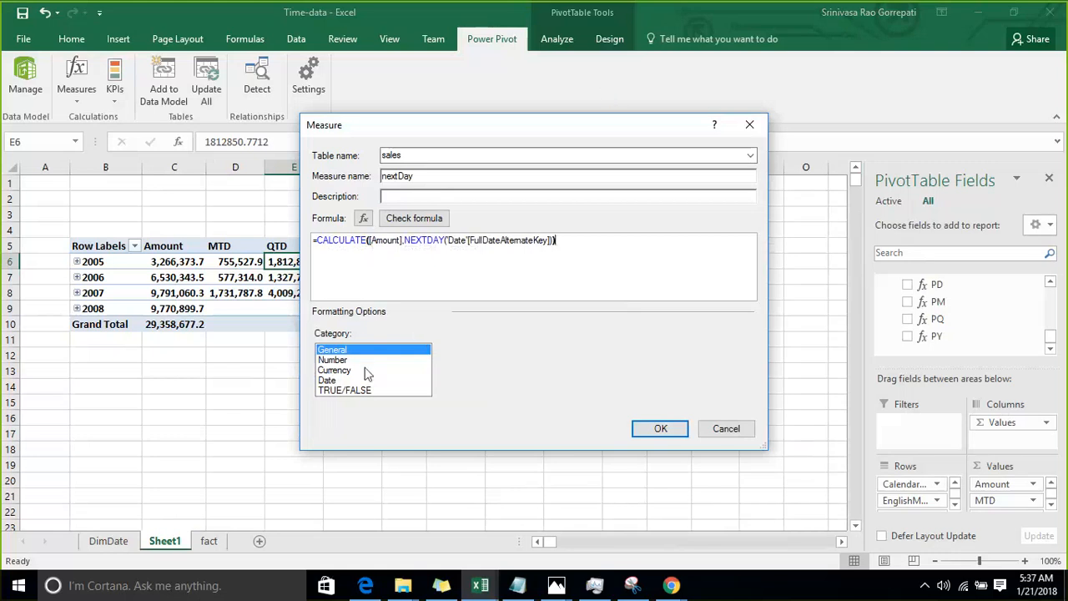
# Format the nextDay measure as a decimal number with 1 decimal place and a thousands separator, and save it.
pyautogui.click(363, 361)
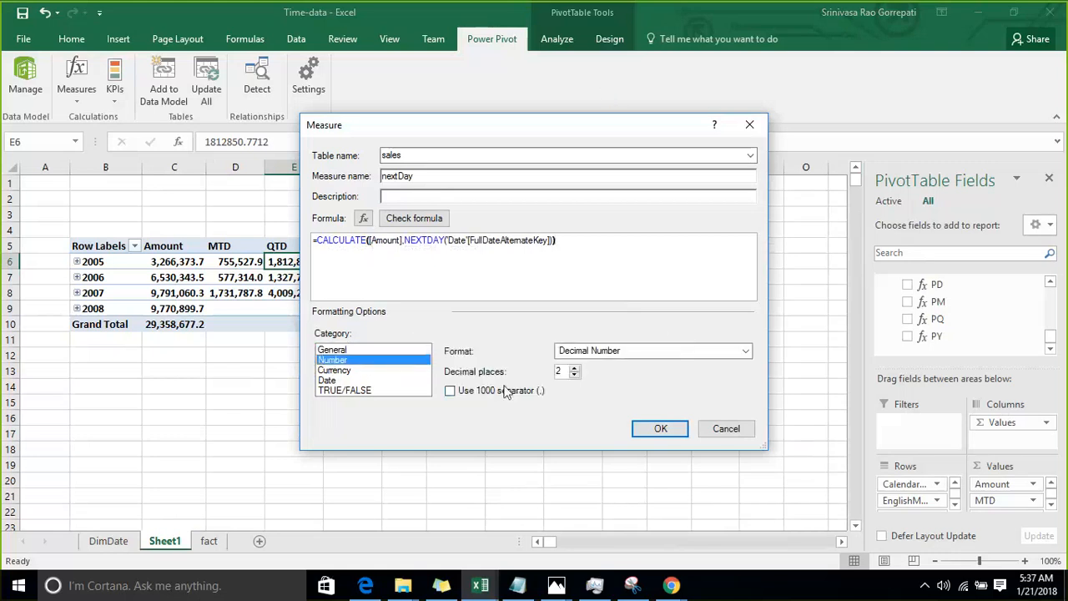
pyautogui.click(575, 376)
pyautogui.click(491, 392)
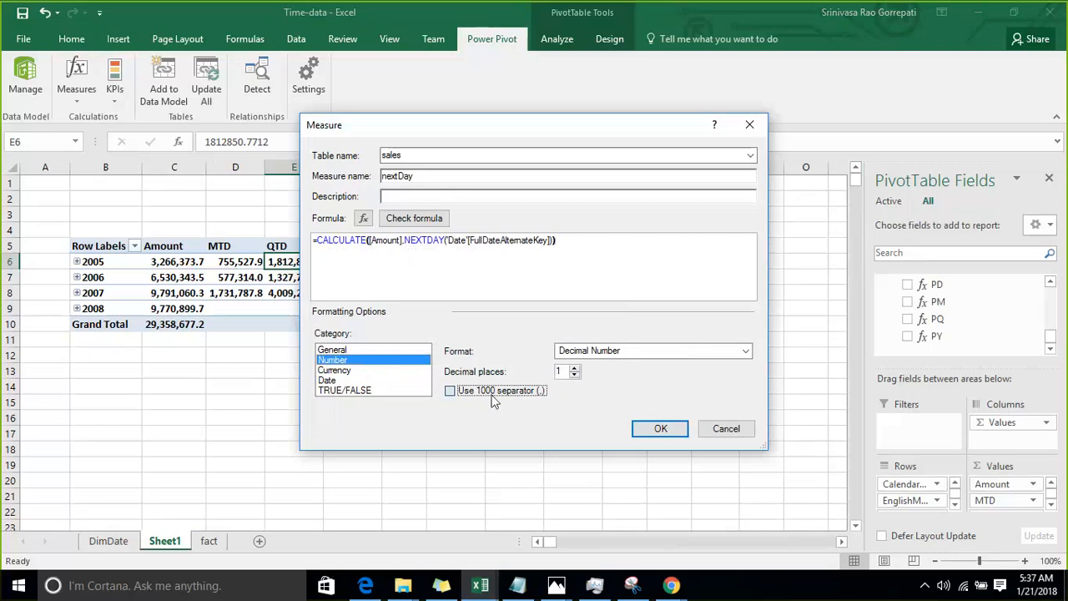
pyautogui.click(661, 429)
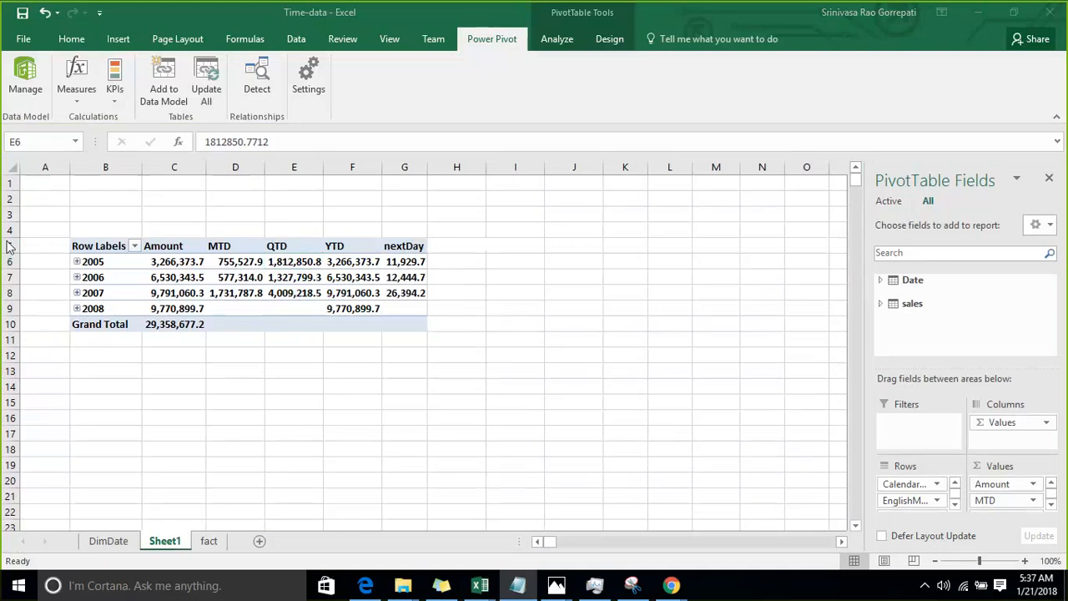
# Expand 2005 in the pivot table down to the individual dates of June and July.
pyautogui.click(76, 261)
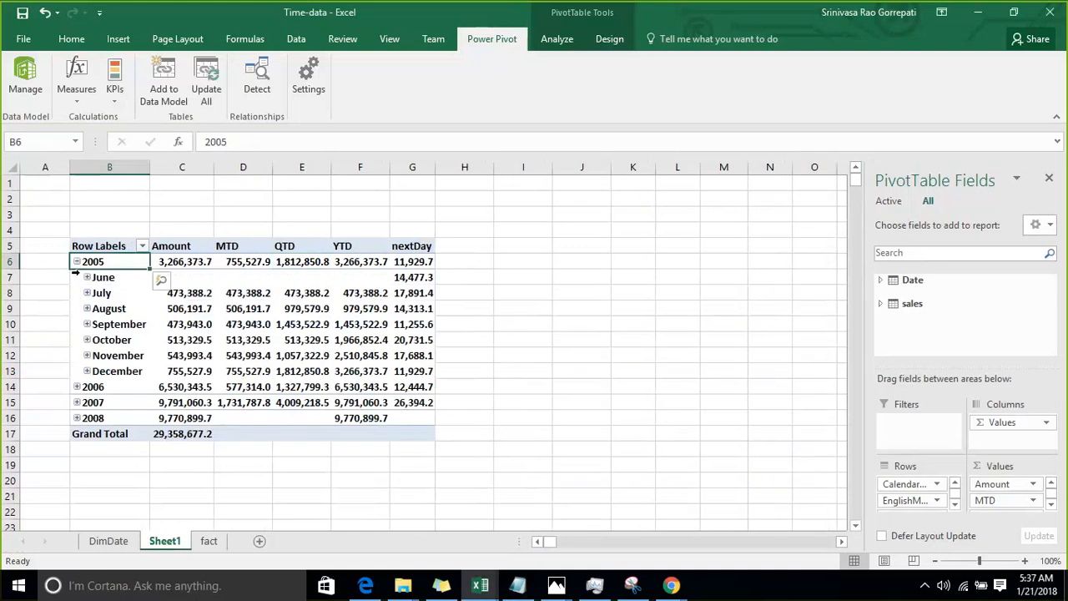
pyautogui.click(86, 276)
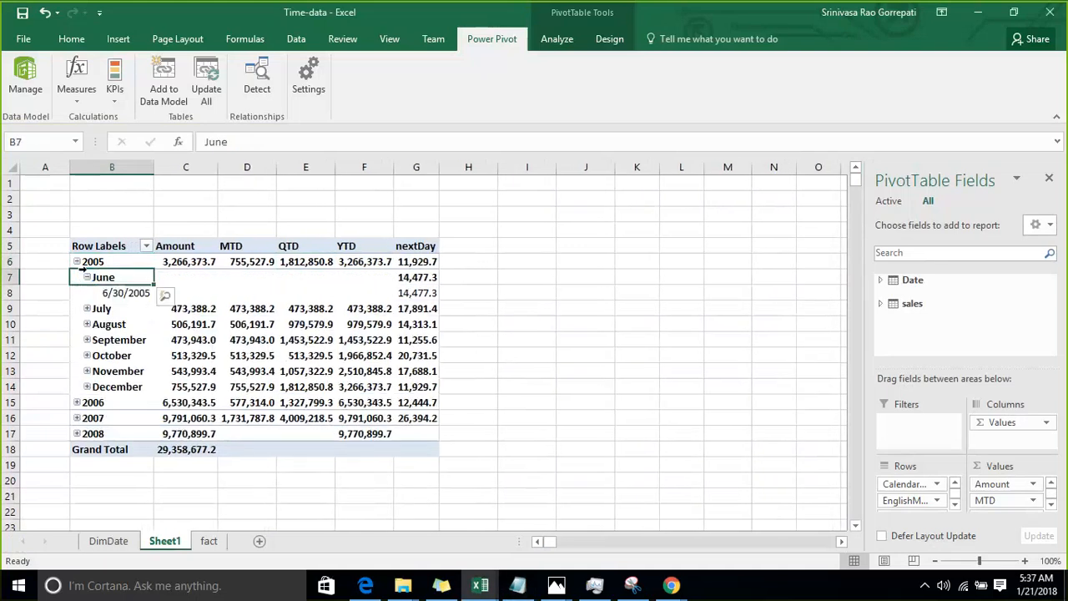
pyautogui.click(87, 311)
pyautogui.click(86, 309)
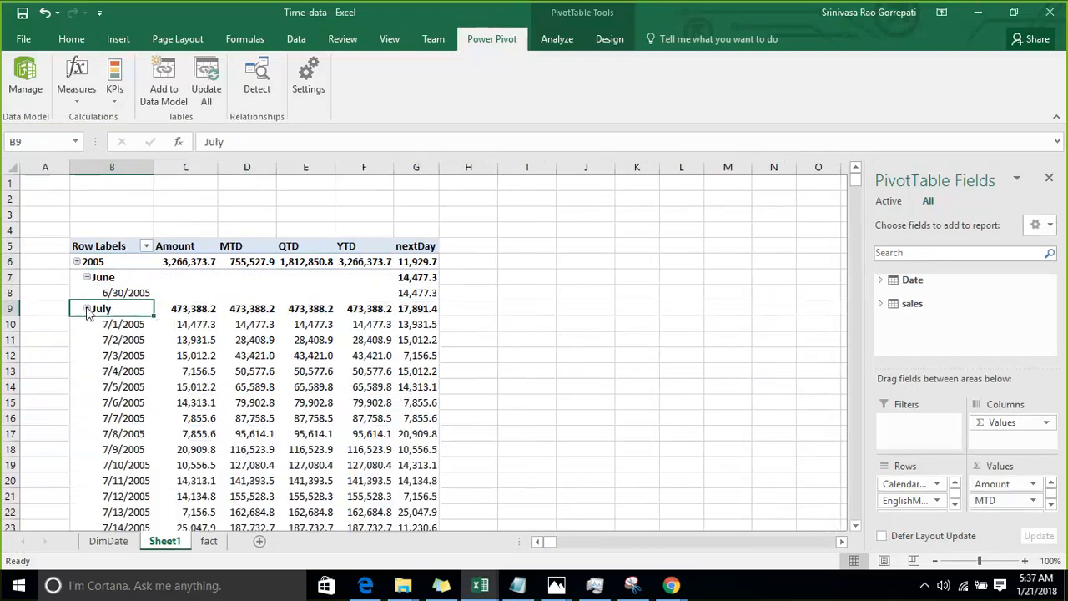
# Examine the nextDay value of 6/30/2005 and look through the daily values of July 2005.
pyautogui.scroll(-3, 158, 303)
pyautogui.scroll(3, 158, 302)
pyautogui.click(142, 293)
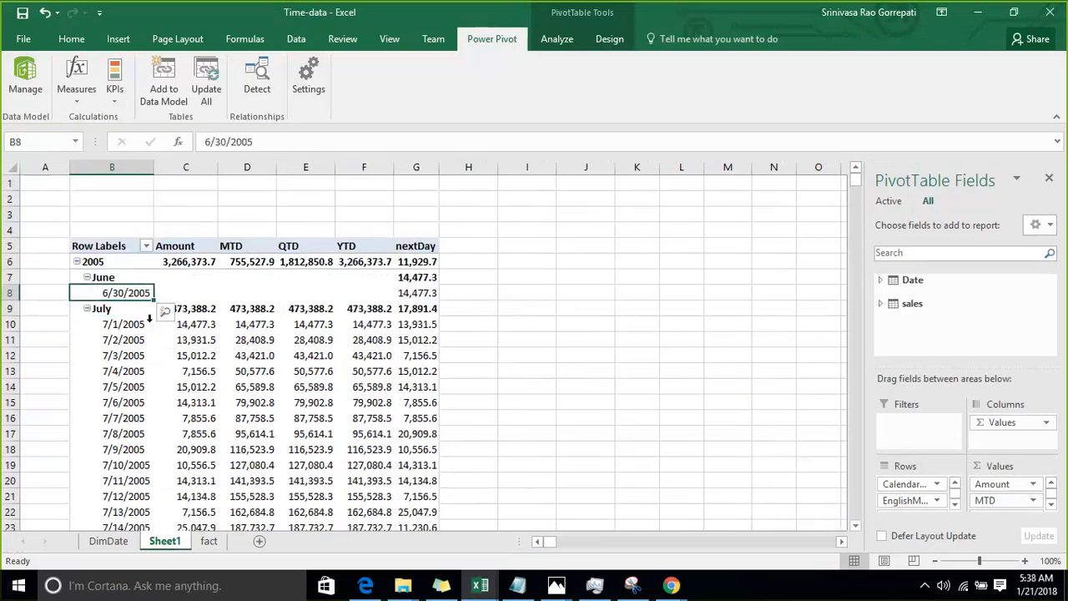
pyautogui.click(422, 293)
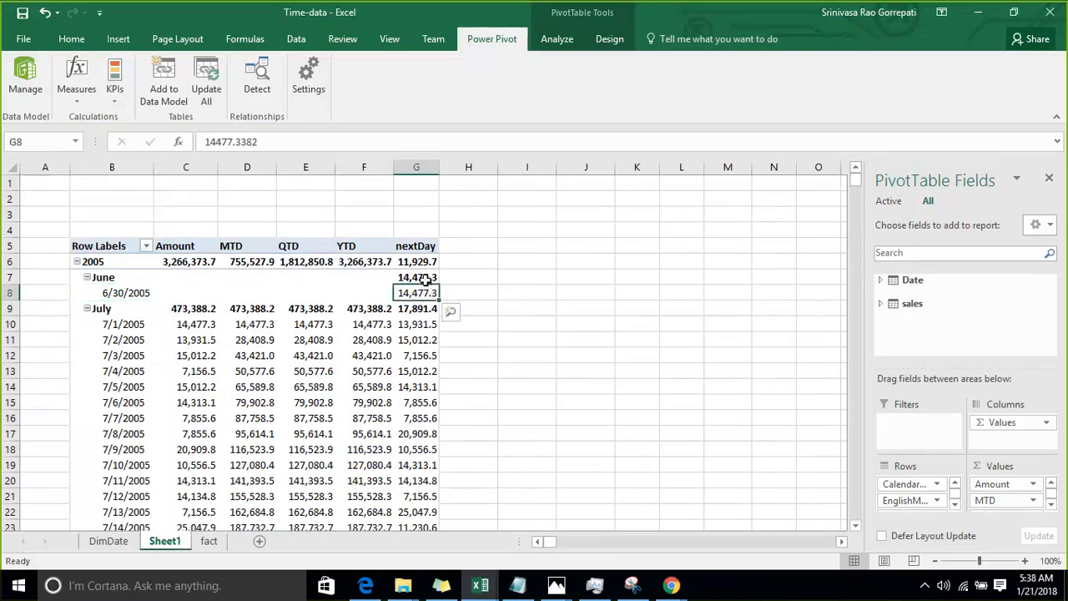
pyautogui.scroll(-1, 404, 313)
pyautogui.scroll(-4, 404, 314)
pyautogui.scroll(-4, 393, 329)
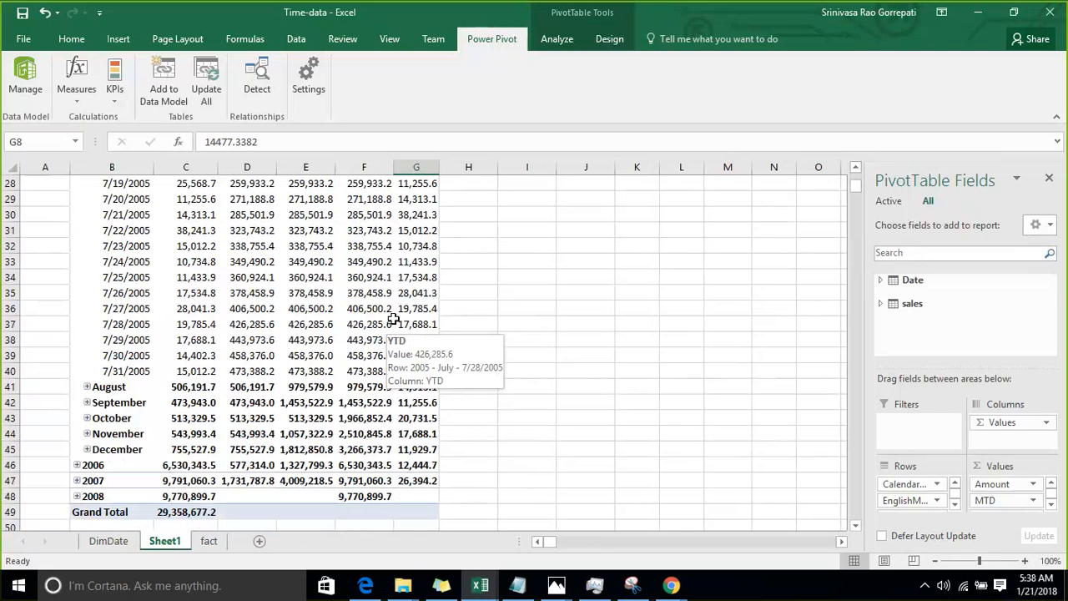
pyautogui.scroll(8, 393, 326)
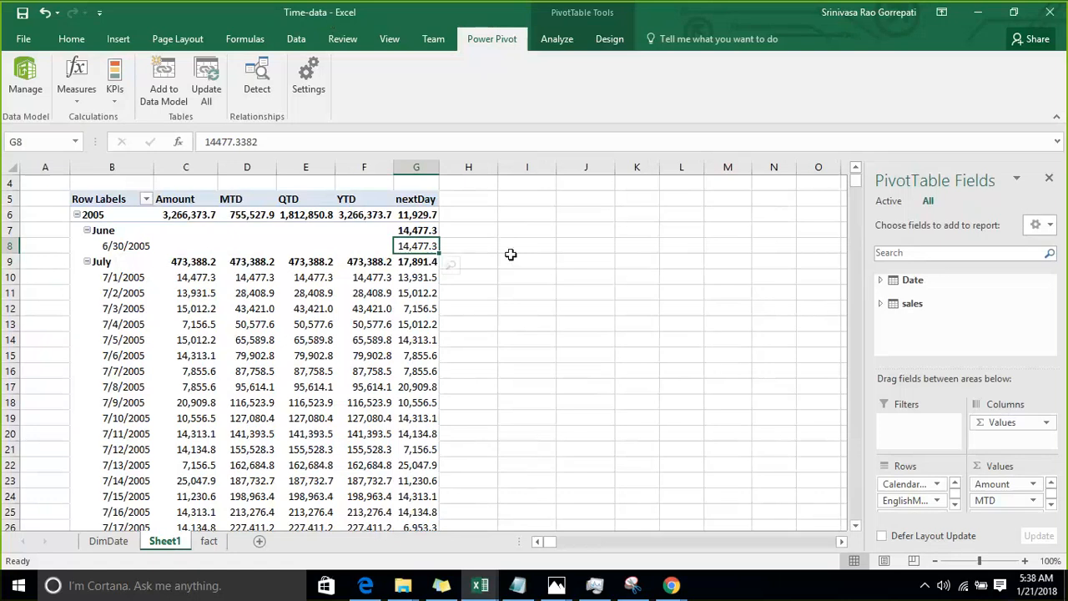
# Compare the nextDay values of 7/1/2005 and 7/2/2005 with the Amount of the day following each.
pyautogui.click(511, 249)
pyautogui.click(136, 247)
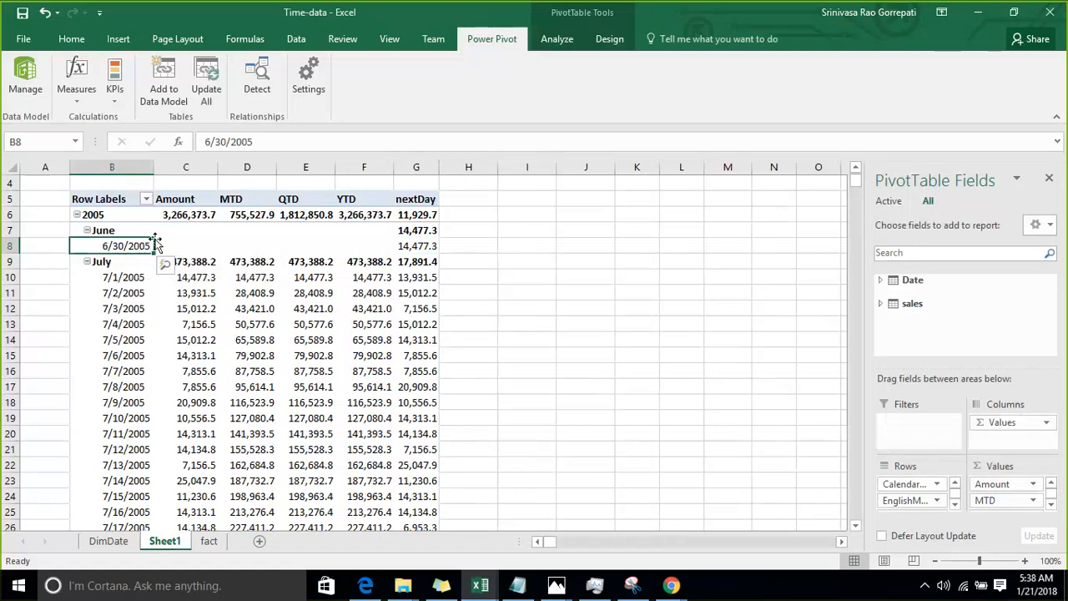
pyautogui.click(119, 280)
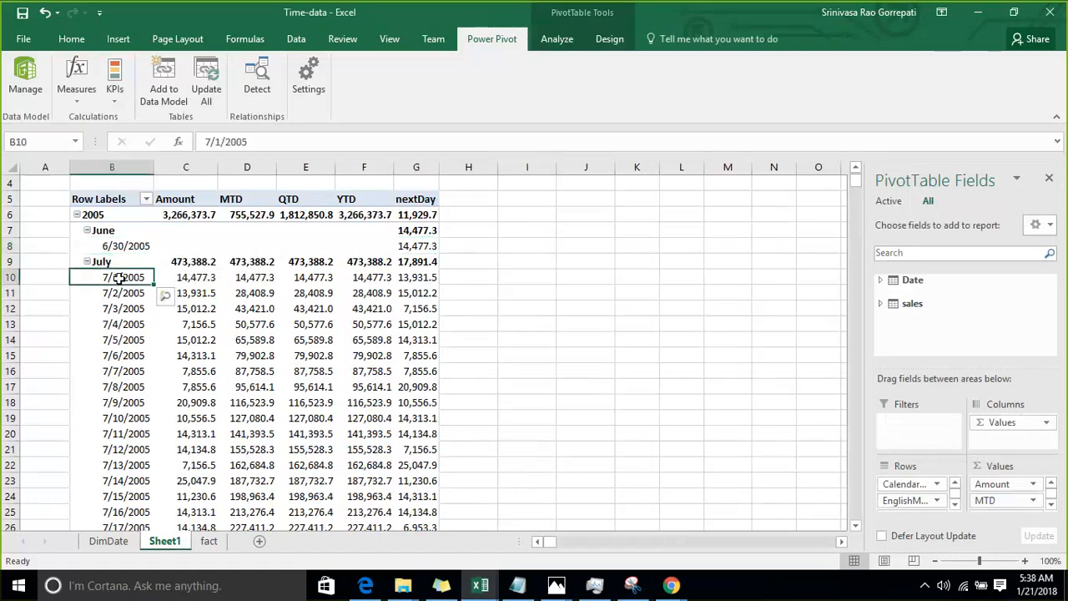
pyautogui.click(196, 293)
pyautogui.click(419, 277)
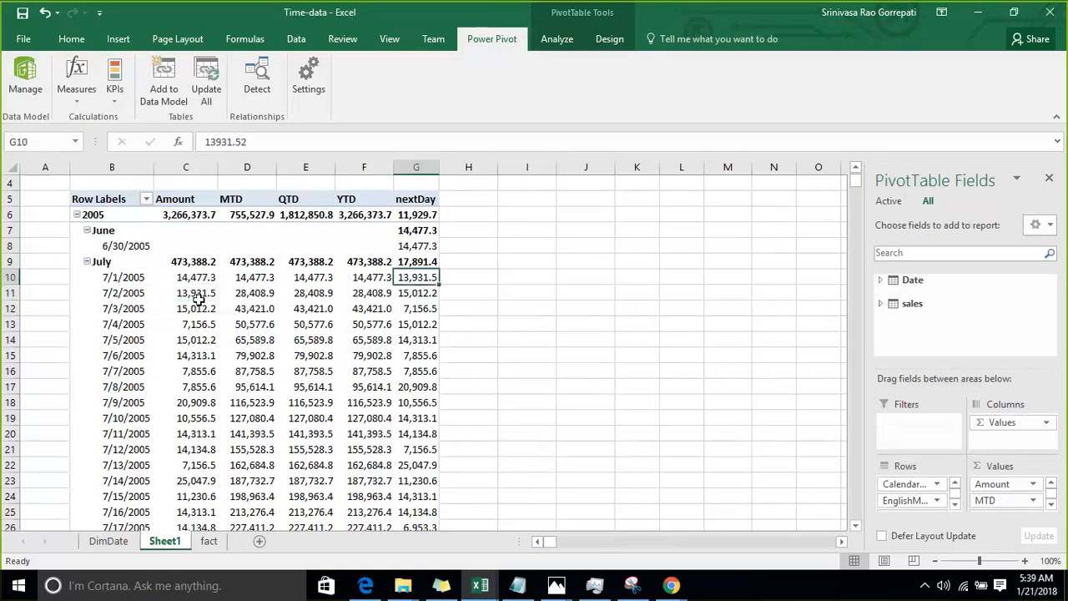
pyautogui.click(205, 294)
pyautogui.click(200, 306)
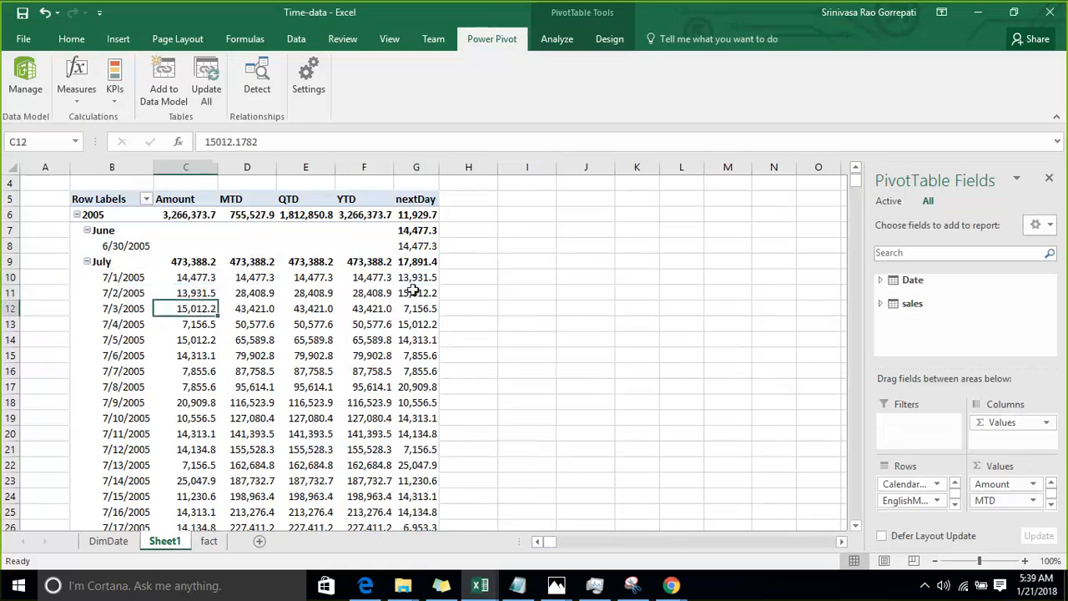
pyautogui.click(414, 291)
pyautogui.moveTo(417, 292)
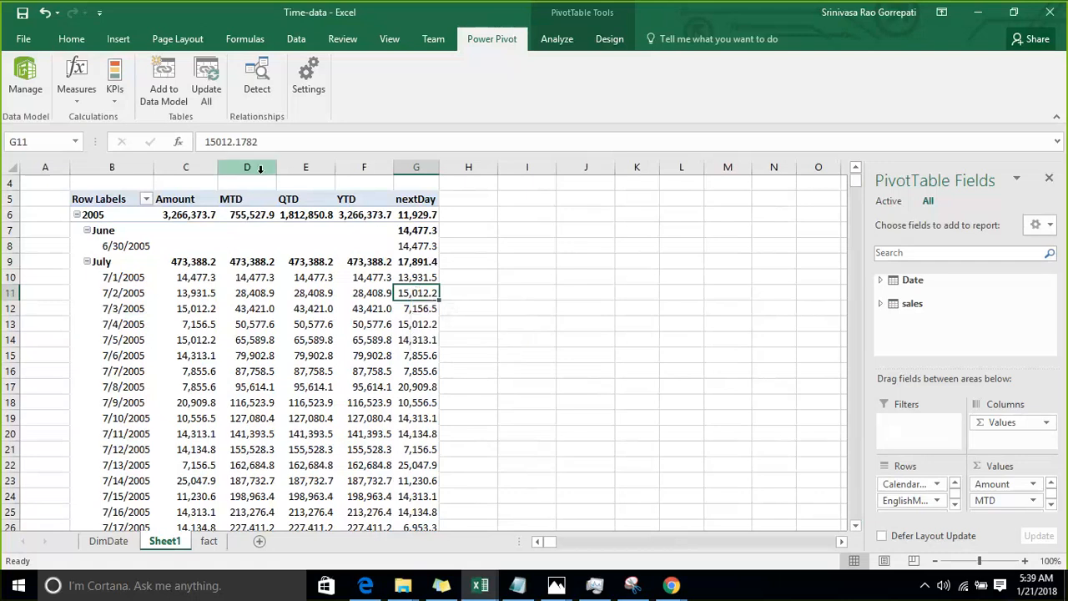
# Start another new measure in the sales table and name it NM.
pyautogui.click(79, 100)
pyautogui.click(90, 117)
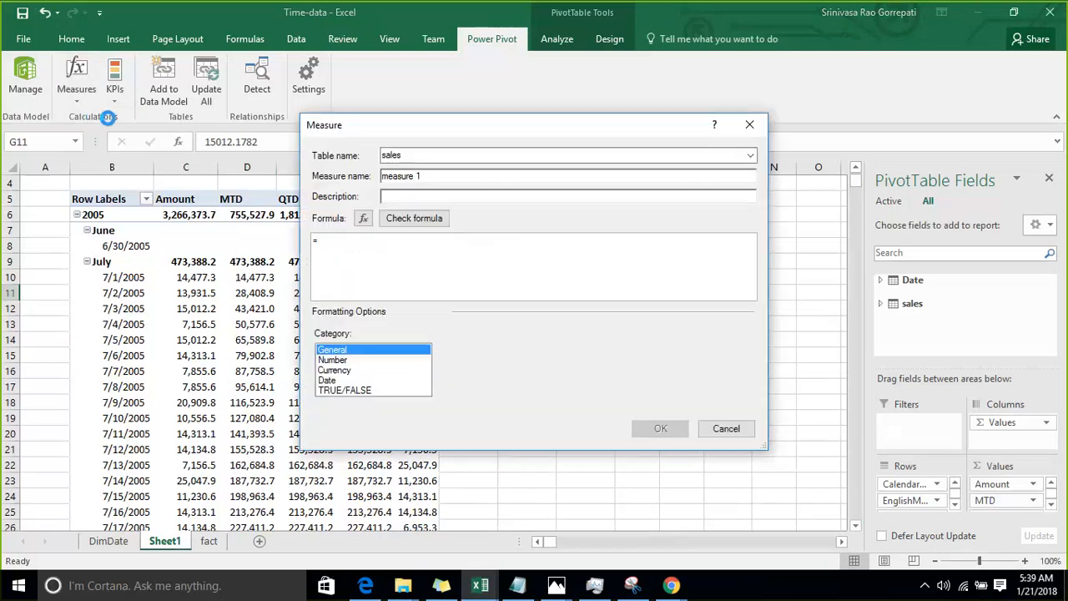
pyautogui.click(433, 176)
pyautogui.doubleClick(434, 177)
pyautogui.write('N-M')
pyautogui.press('BackSpace')
pyautogui.press('BackSpace')
pyautogui.write('M')
# Enter the NM formula =CALCULATE([Amount],NEXTMONTH('Date'[FullDateAlternateKey])).
pyautogui.click(388, 260)
pyautogui.write('CALCULATE(')
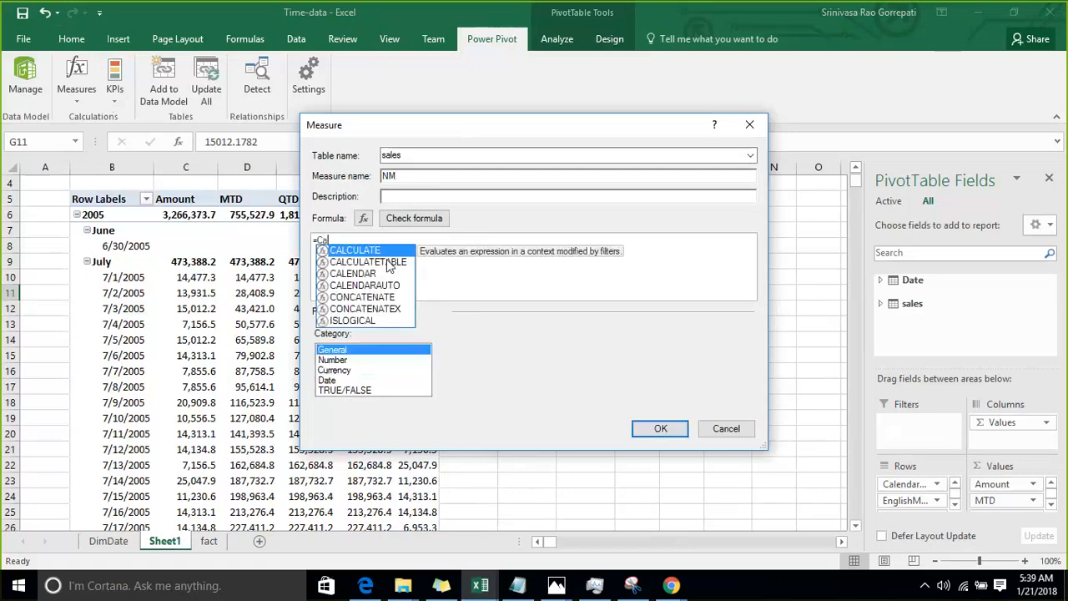
pyautogui.write('am')
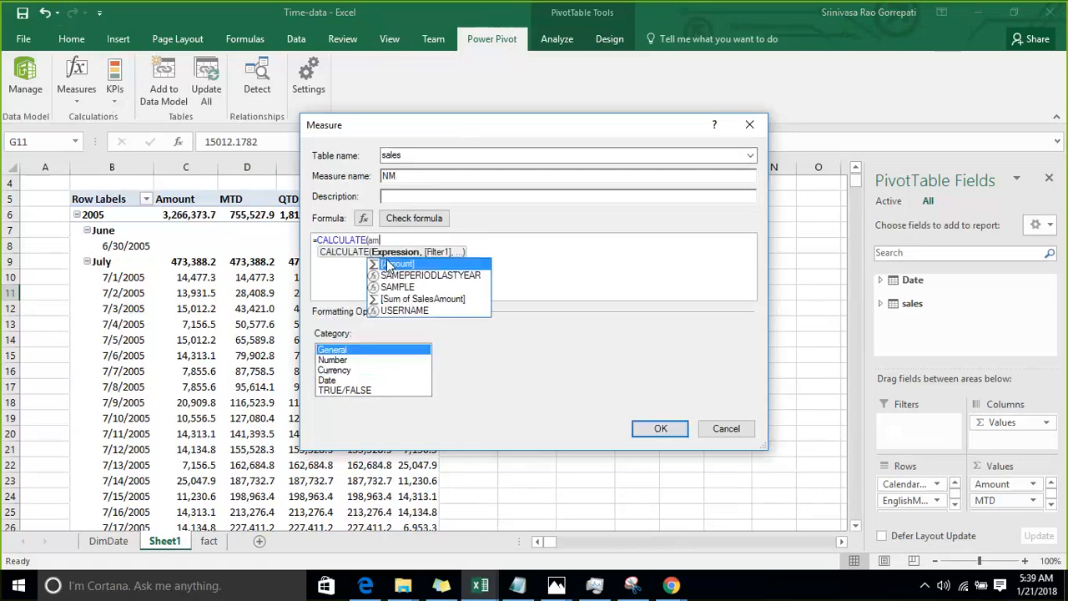
pyautogui.doubleClick(388, 266)
pyautogui.write(',n')
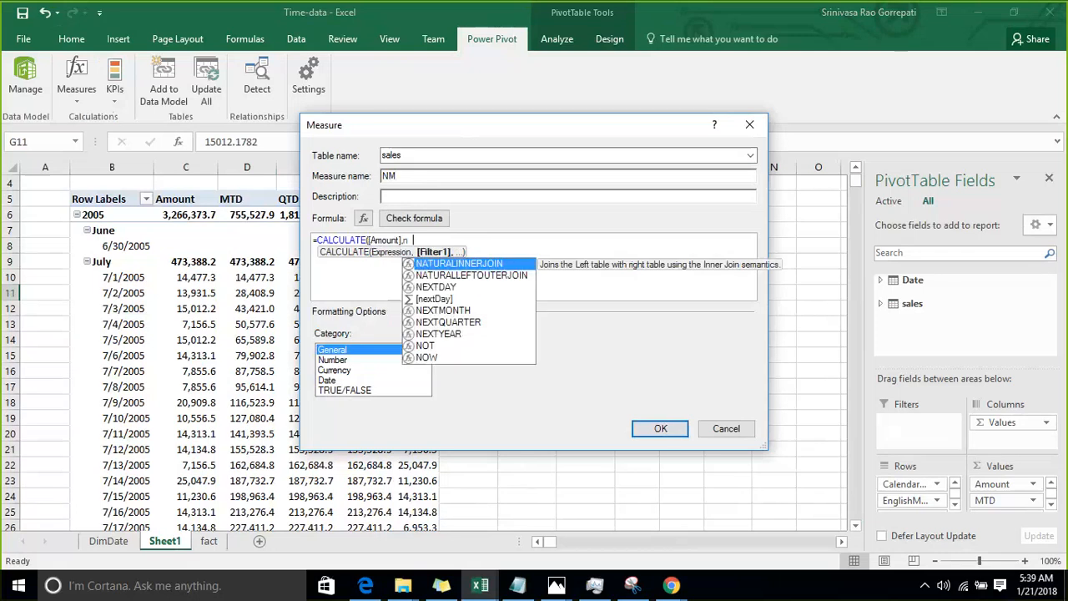
pyautogui.write('e')
pyautogui.press('Down')
pyautogui.press('Down')
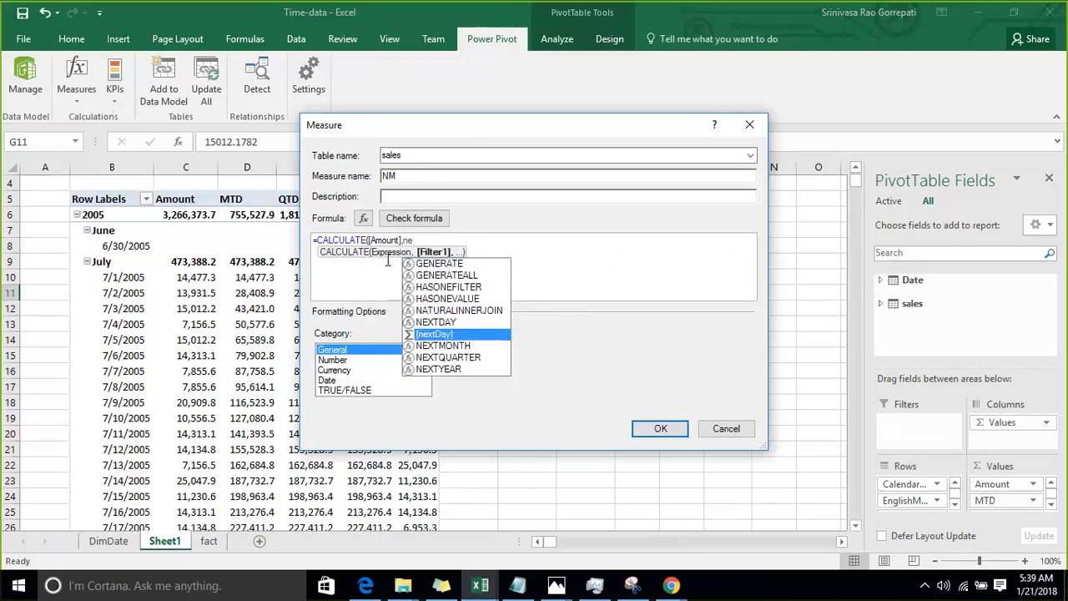
pyautogui.press('Tab')
pyautogui.write('fu')
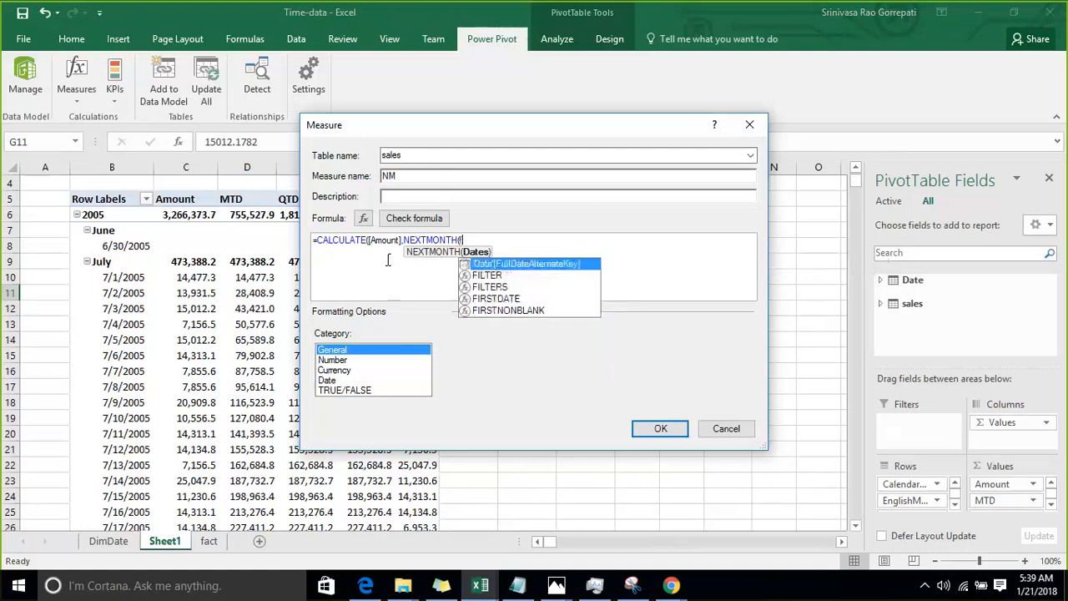
pyautogui.press('Tab')
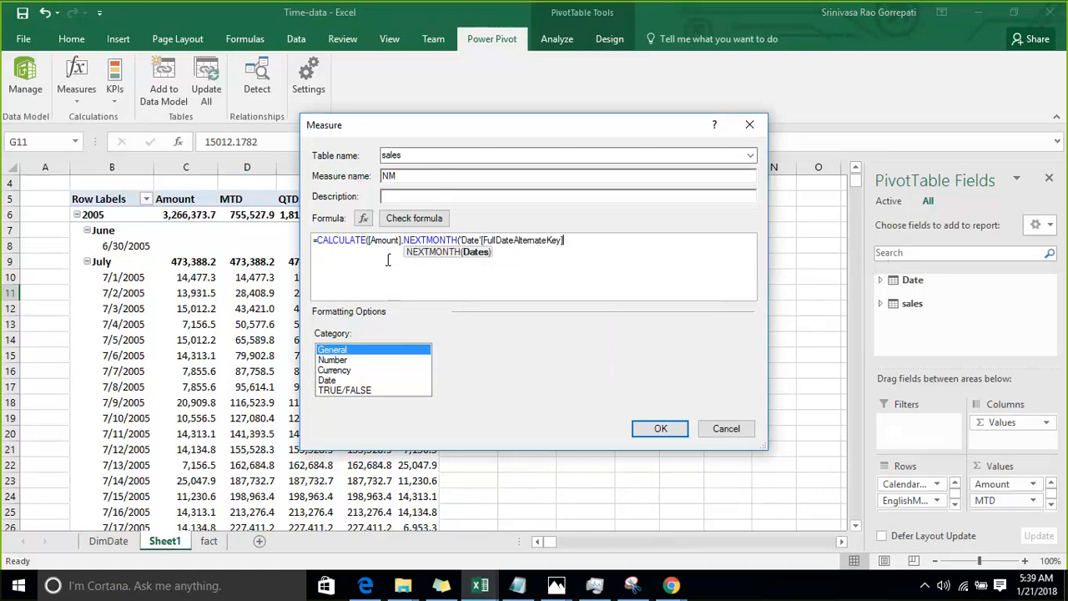
pyautogui.write(')')
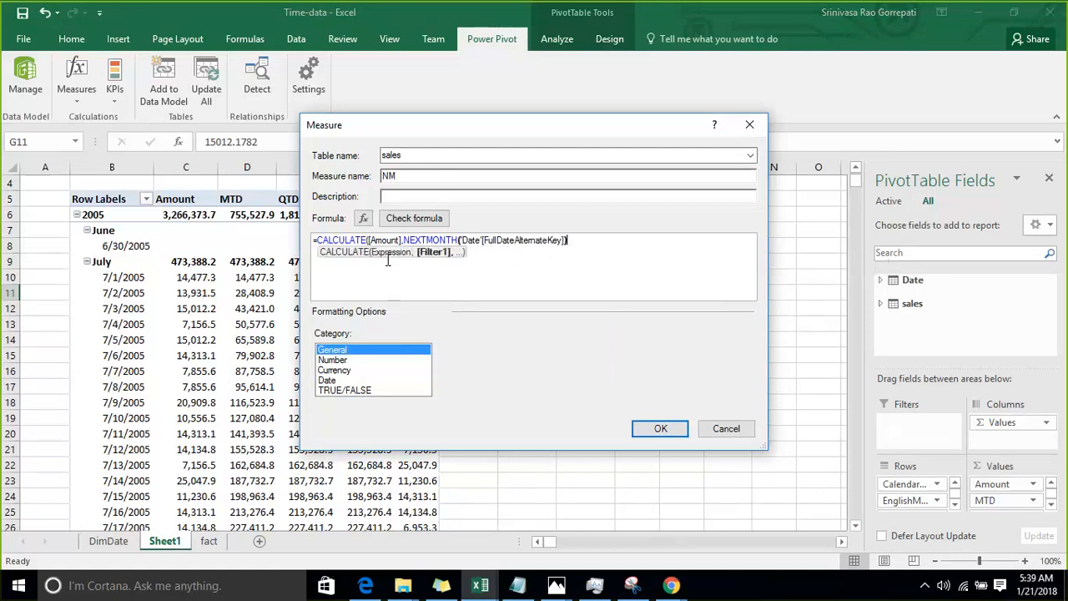
pyautogui.write(')')
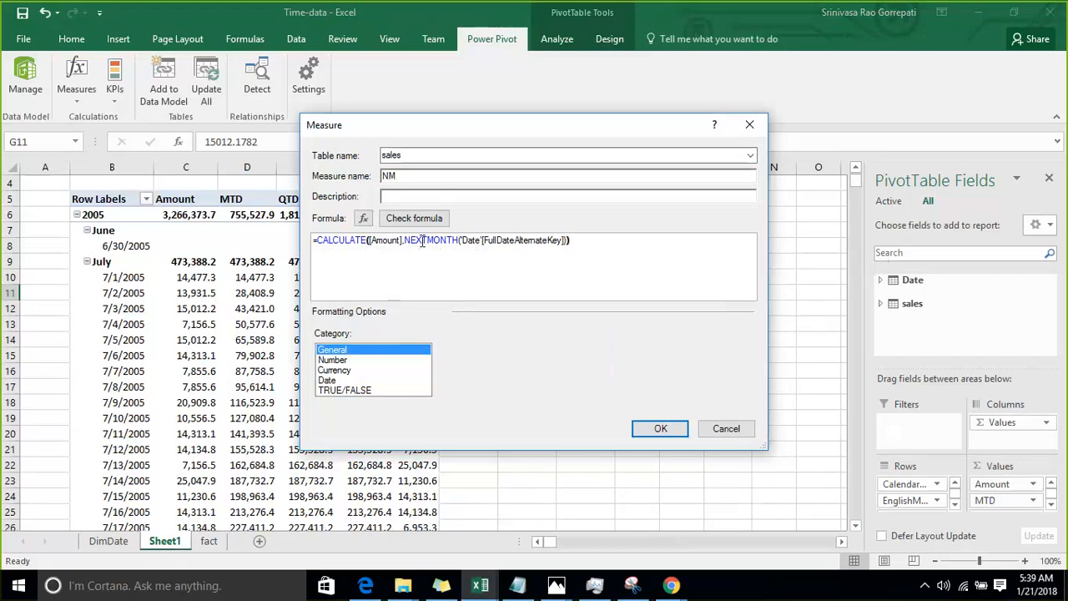
# Format the NM measure as a decimal number with 1 decimal place and thousands separator, and create it.
pyautogui.click(380, 360)
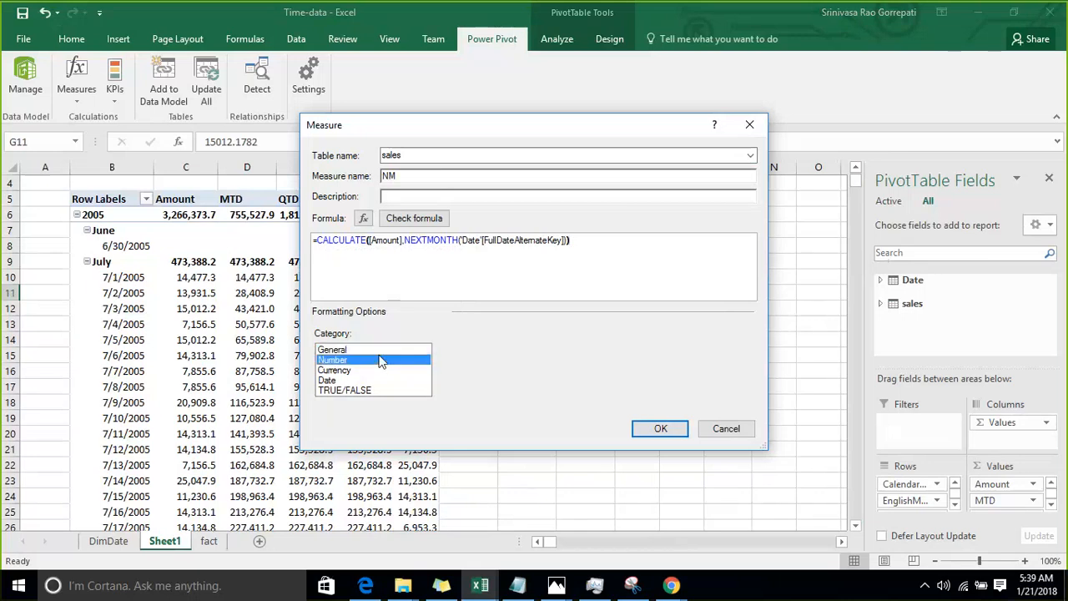
pyautogui.click(575, 375)
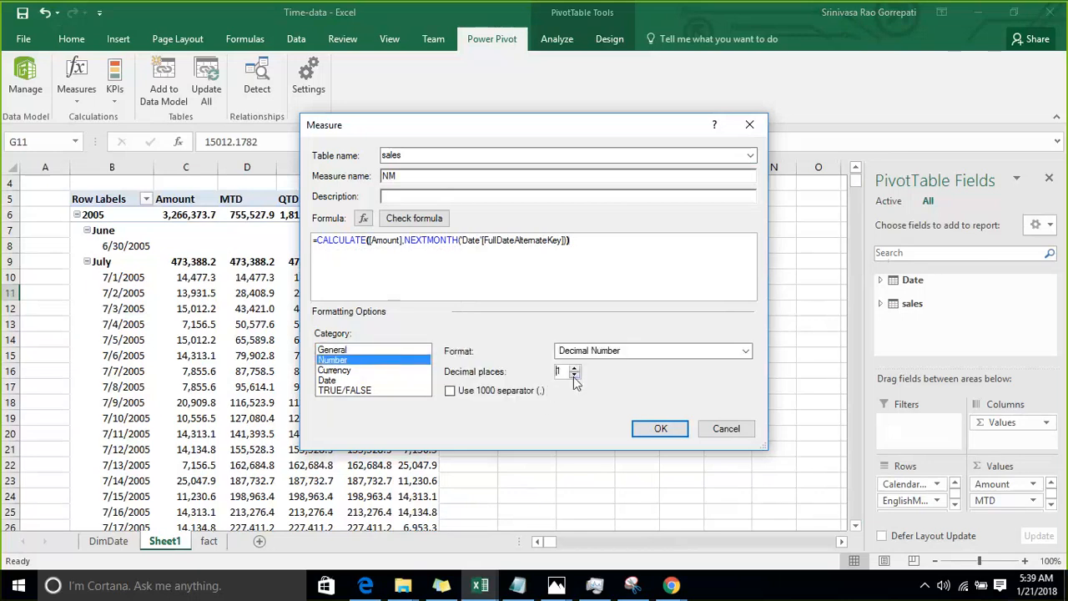
pyautogui.click(539, 391)
pyautogui.click(658, 430)
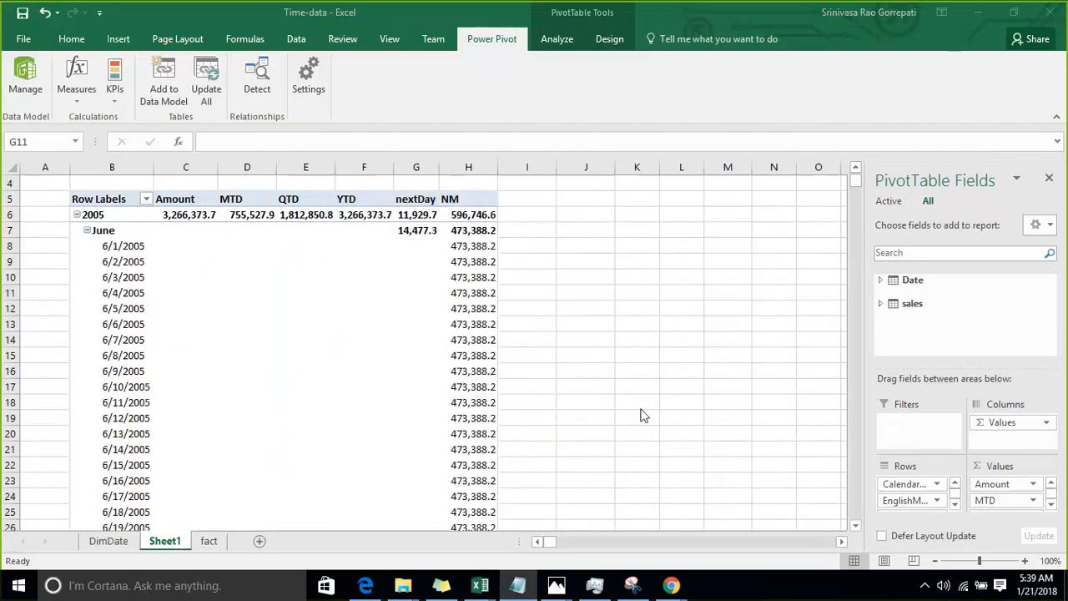
# Collapse June and July 2005 and compare the NM values of June, July and August with each following month's Amount.
pyautogui.click(87, 233)
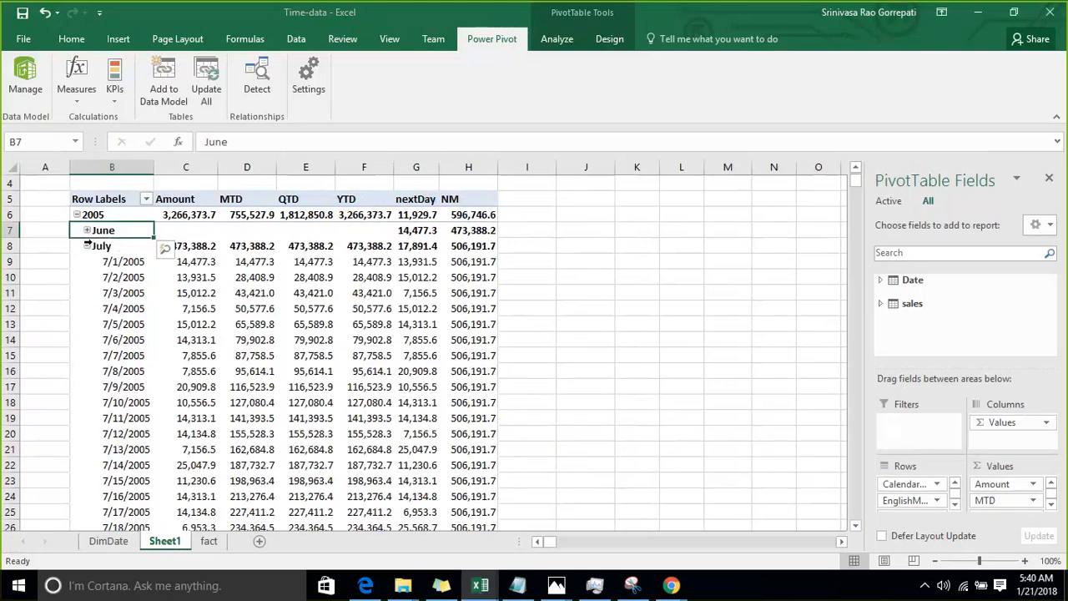
pyautogui.click(212, 246)
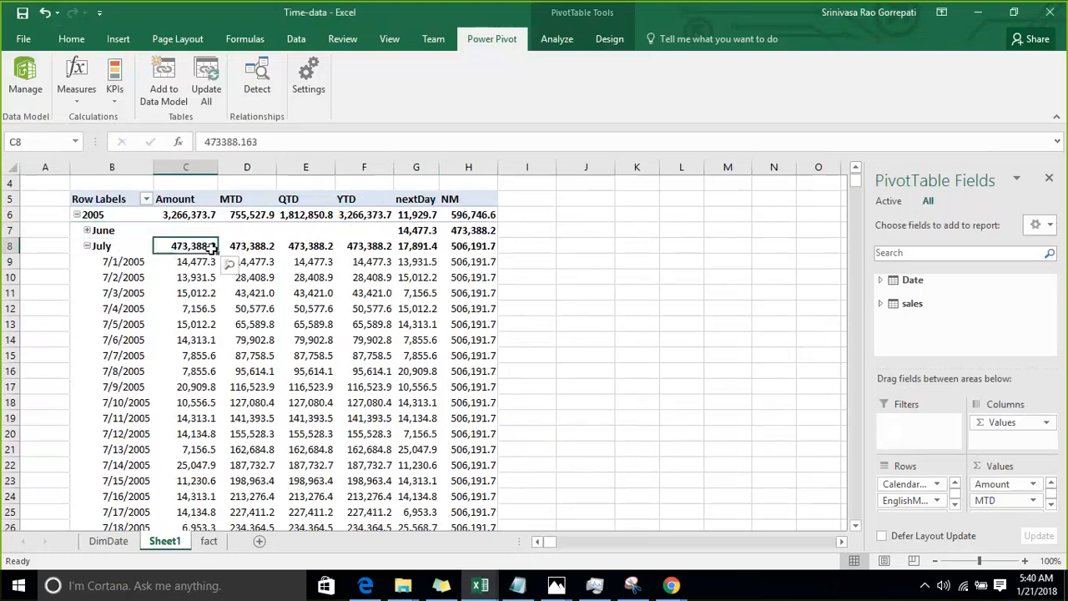
pyautogui.click(495, 232)
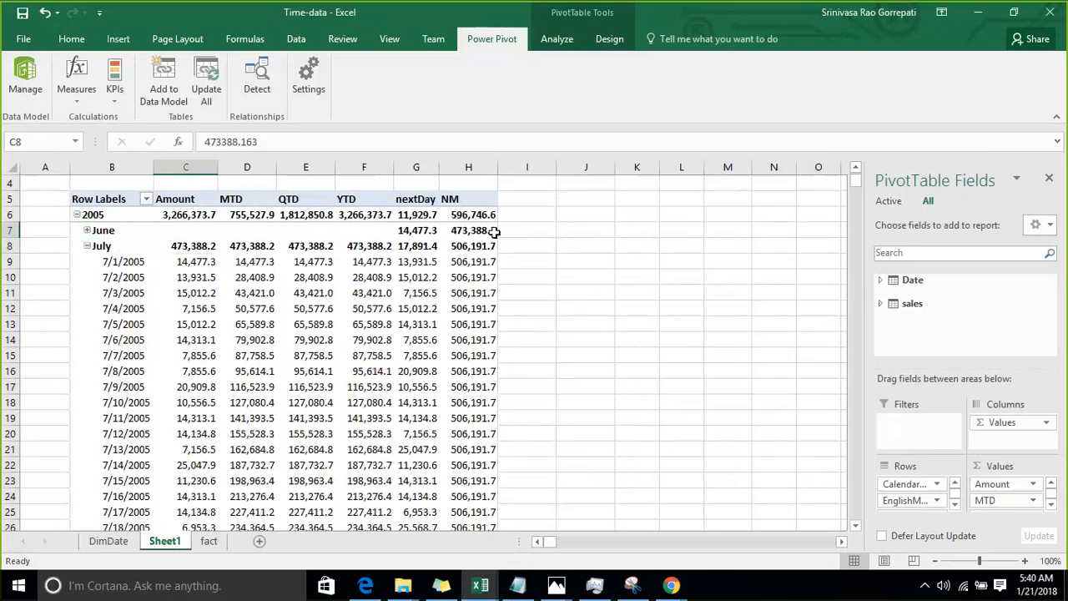
pyautogui.click(87, 247)
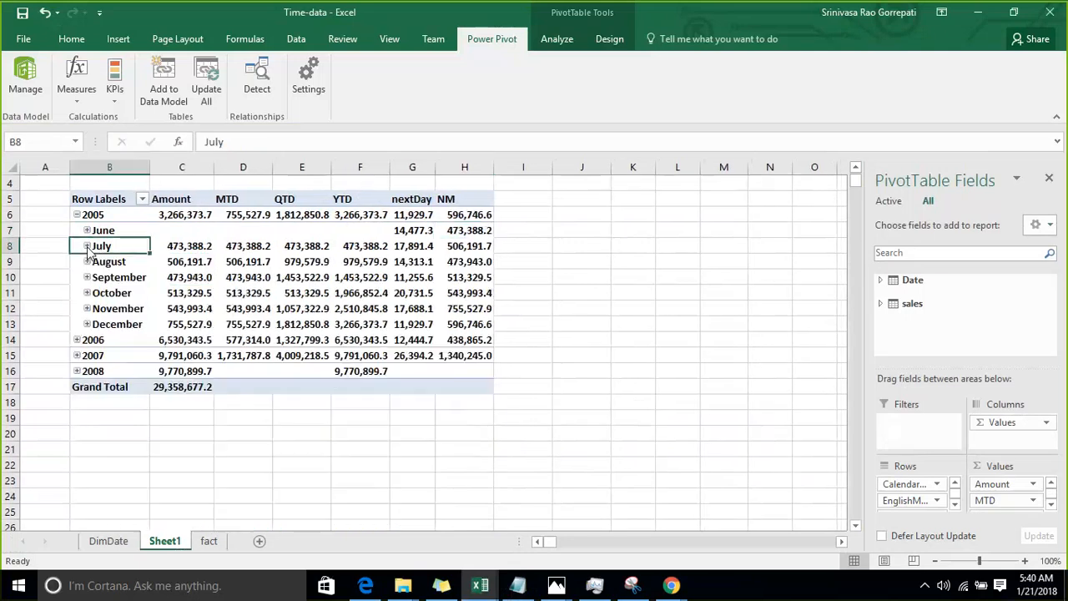
pyautogui.click(185, 261)
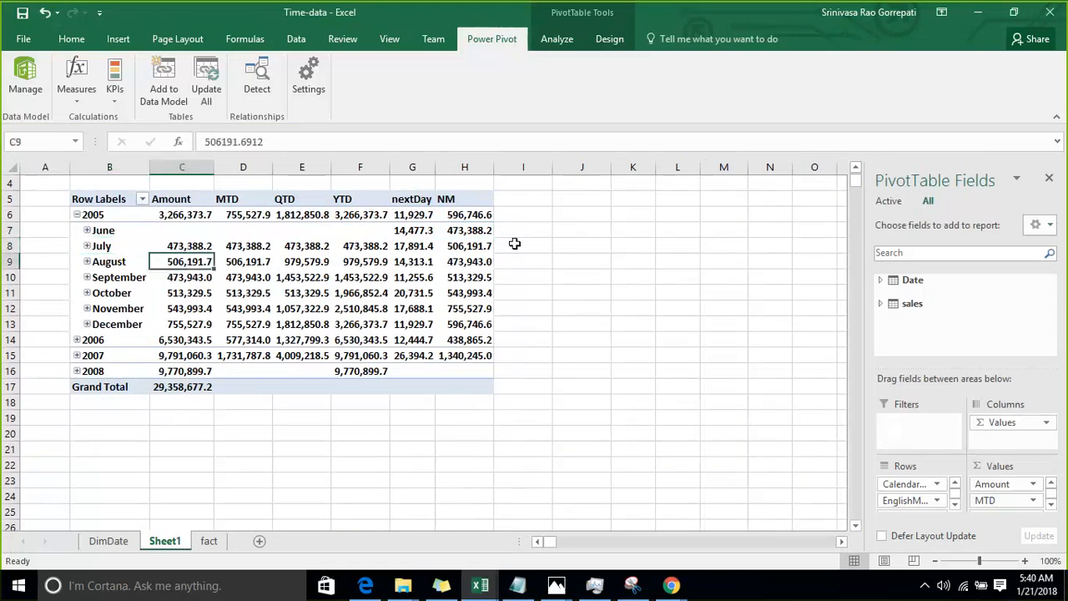
pyautogui.click(480, 246)
pyautogui.click(198, 278)
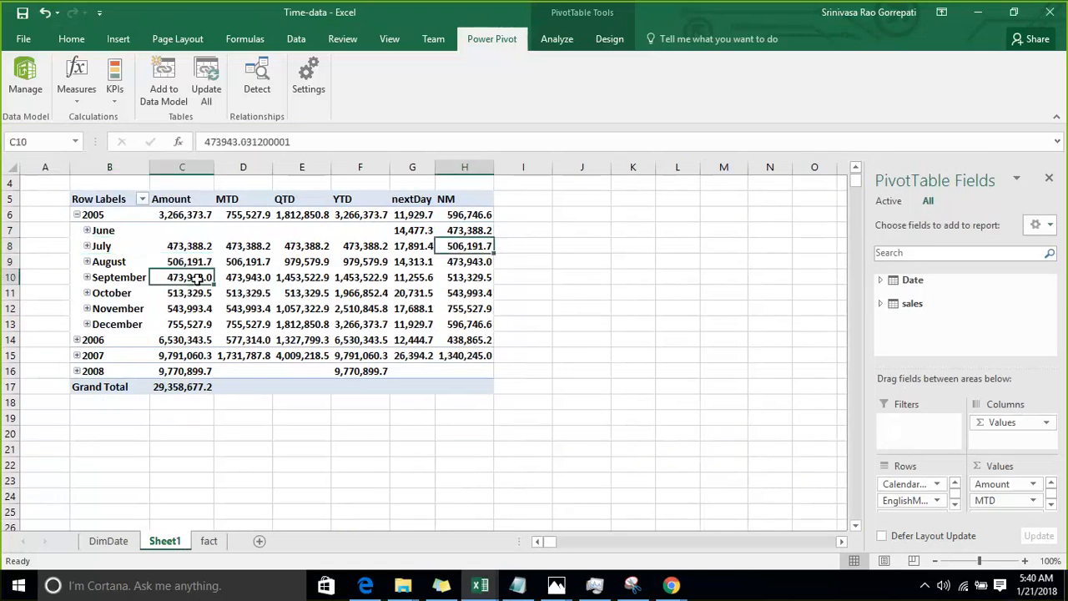
pyautogui.click(465, 264)
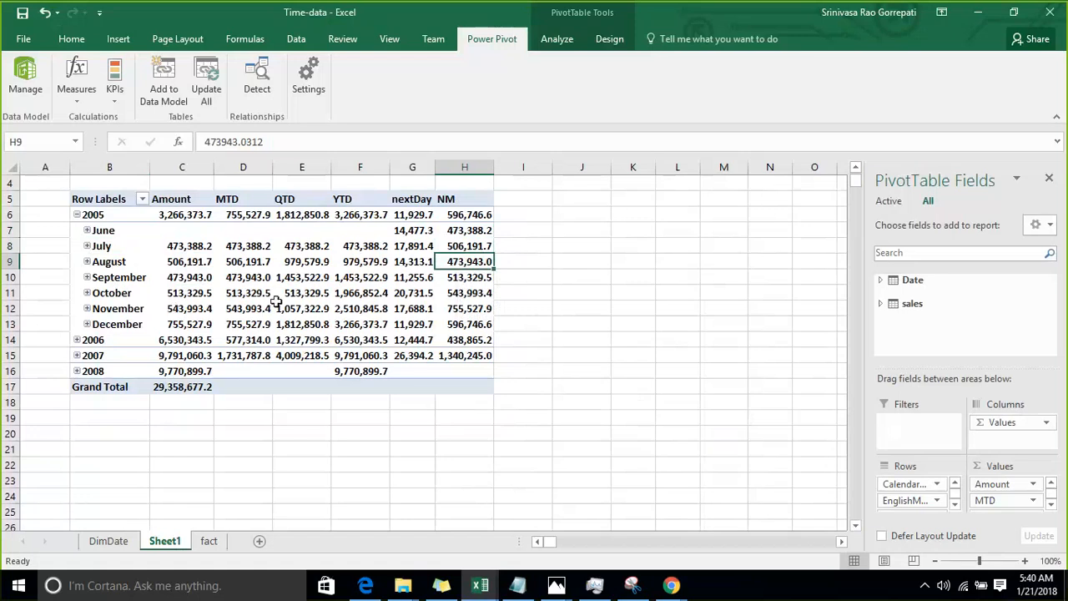
# Examine the QTD values of October to December 2005 and the NM rows of June to August.
pyautogui.moveTo(288, 294); pyautogui.dragTo(295, 315)
pyautogui.click(299, 324)
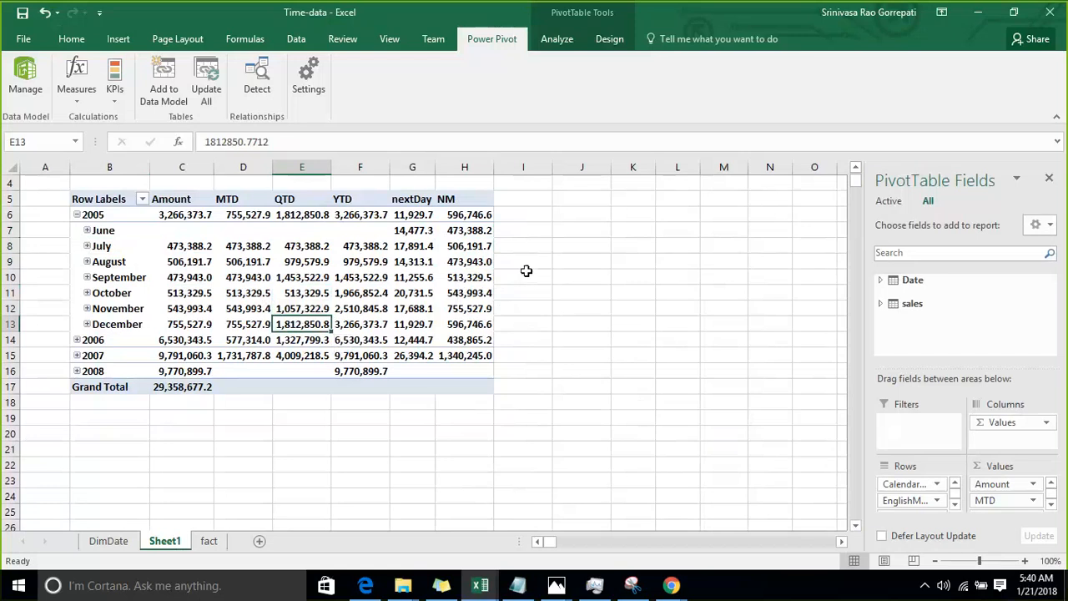
pyautogui.moveTo(508, 228); pyautogui.dragTo(512, 262)
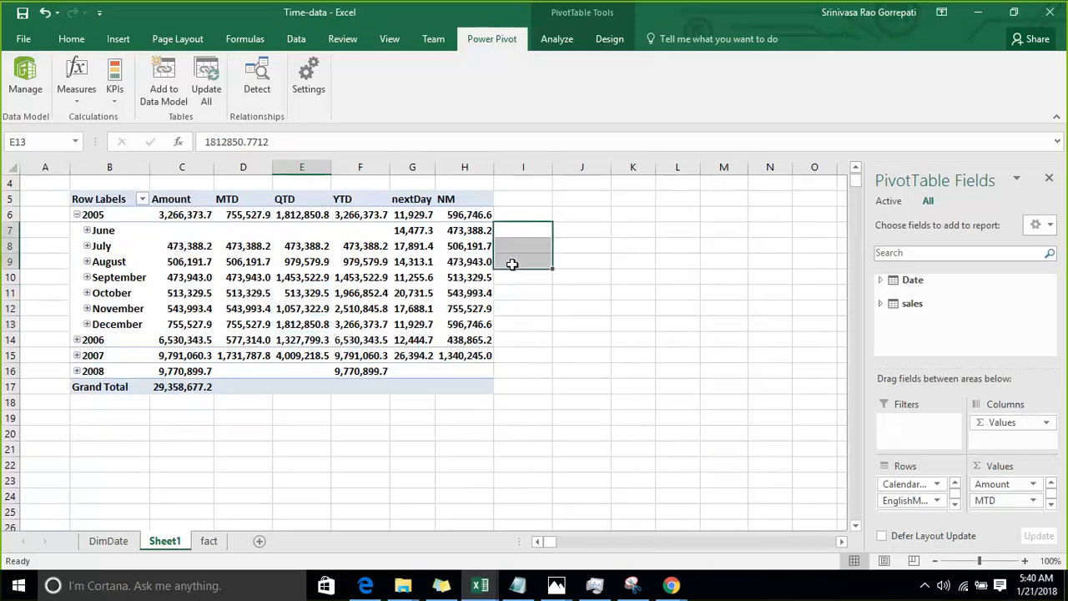
# Start another new measure in the sales table and name it NQ.
pyautogui.click(302, 386)
pyautogui.click(247, 261)
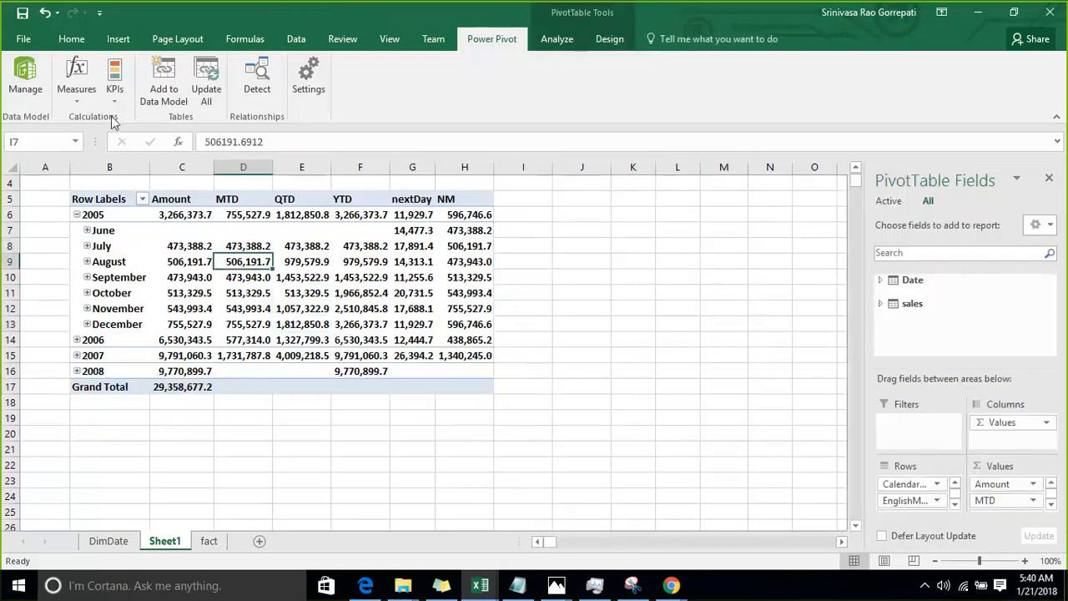
pyautogui.click(72, 107)
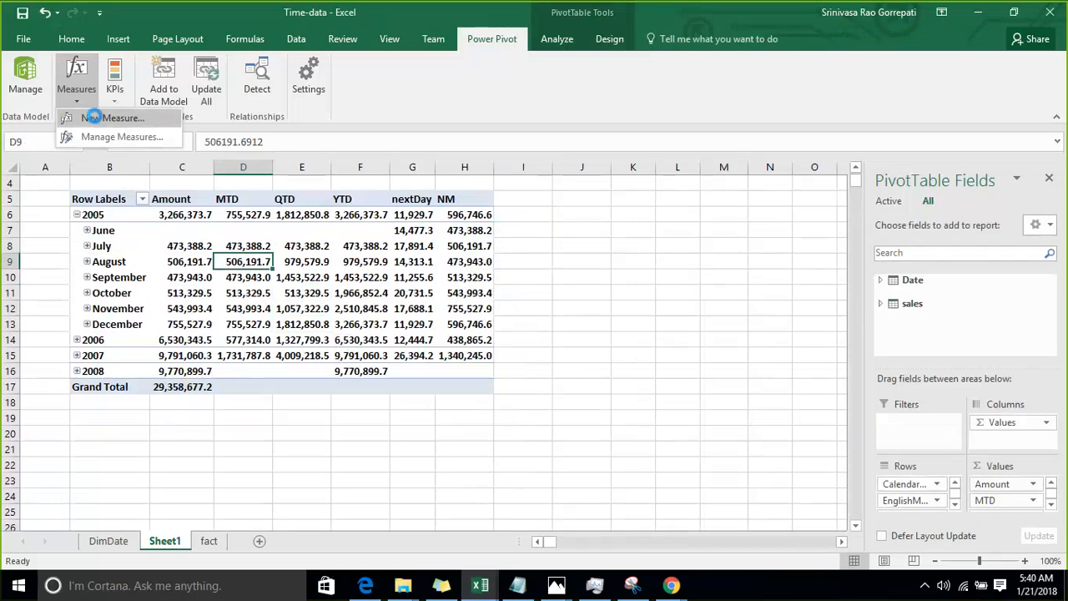
pyautogui.click(95, 113)
pyautogui.moveTo(429, 177); pyautogui.dragTo(362, 177)
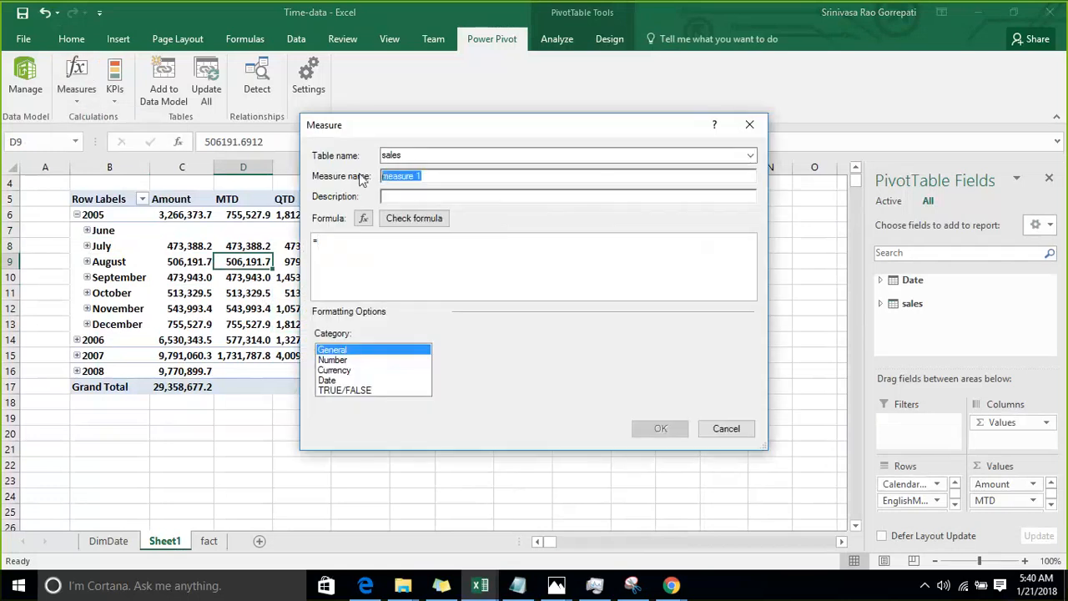
pyautogui.write('NQ')
pyautogui.press('Tab')
pyautogui.press('Tab')
pyautogui.press('Tab')
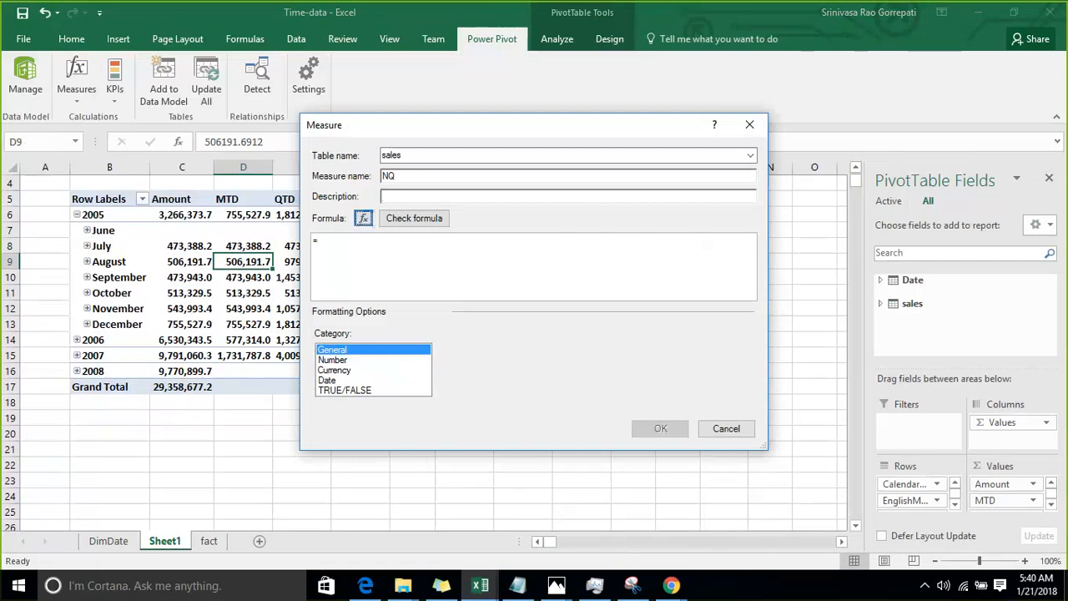
pyautogui.press('Tab')
pyautogui.write('Next')
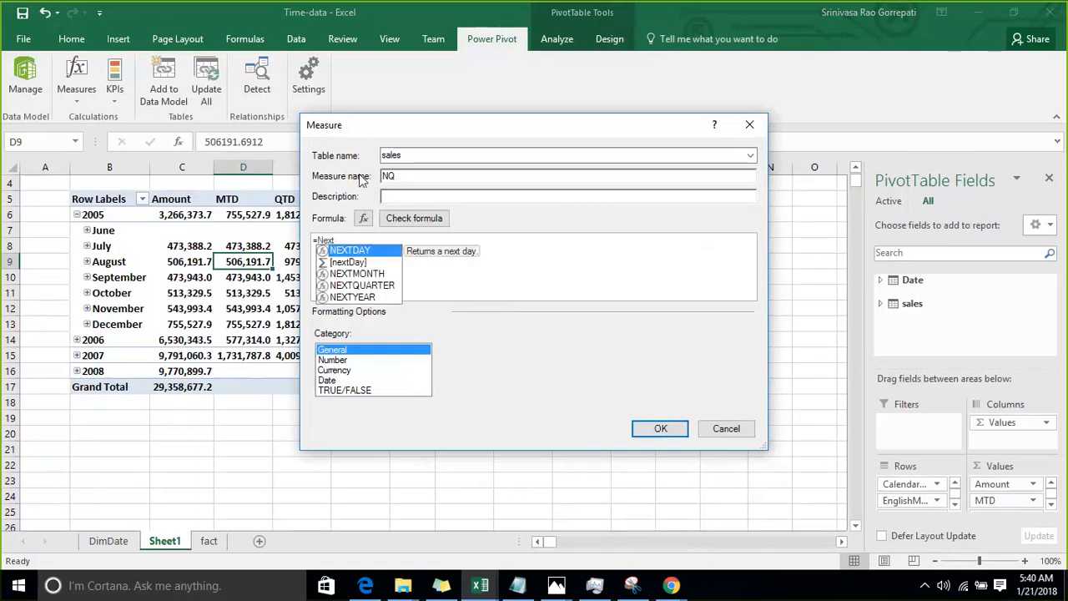
pyautogui.press('Down')
pyautogui.press('Down')
pyautogui.press('Down')
pyautogui.press('Tab')
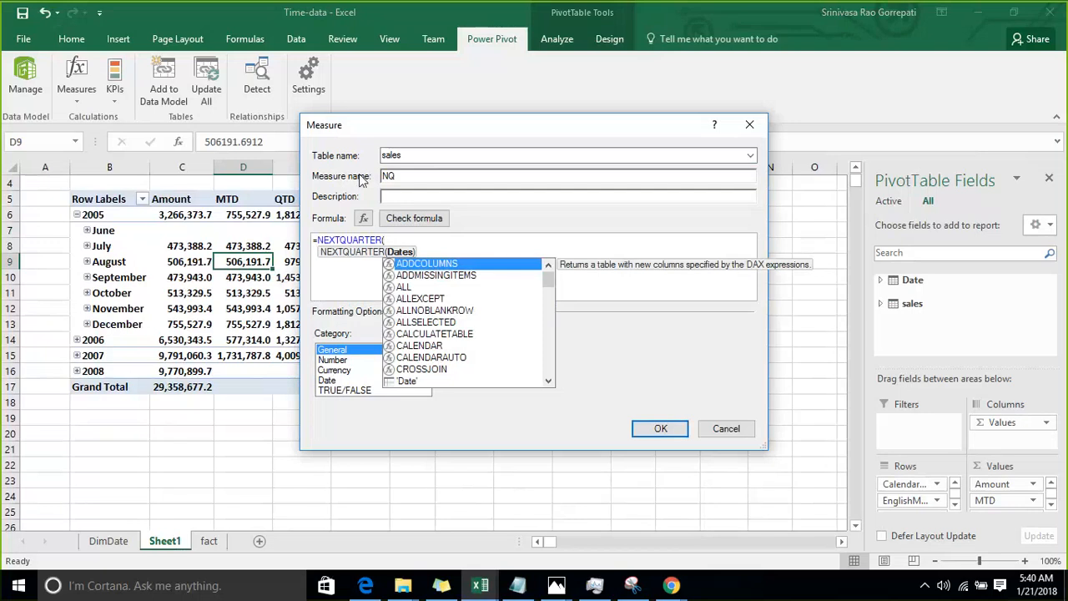
pyautogui.write('s')
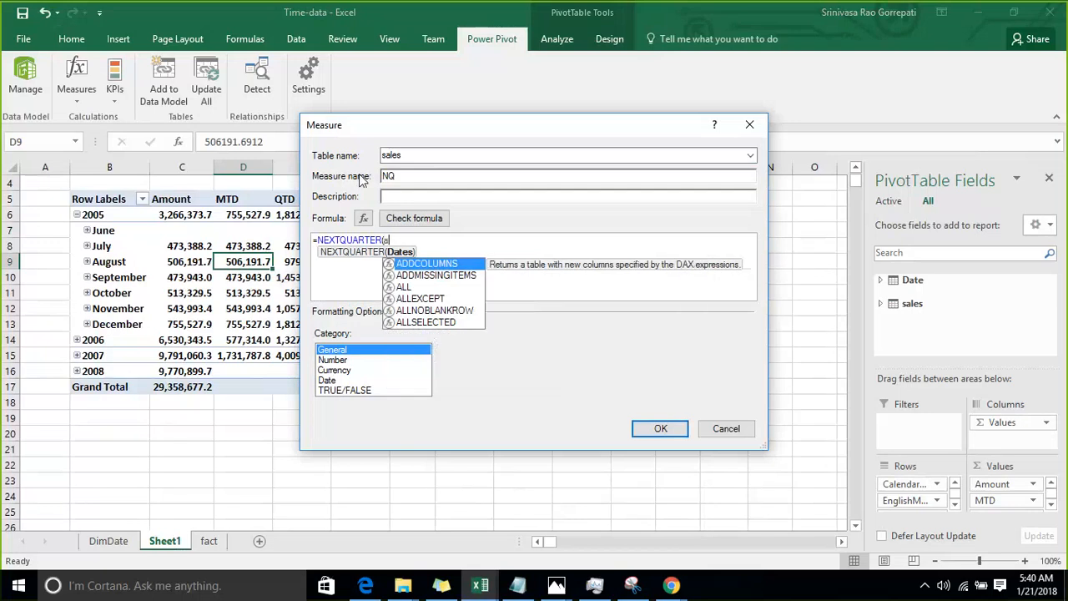
pyautogui.write('ales[SalesAmount],')
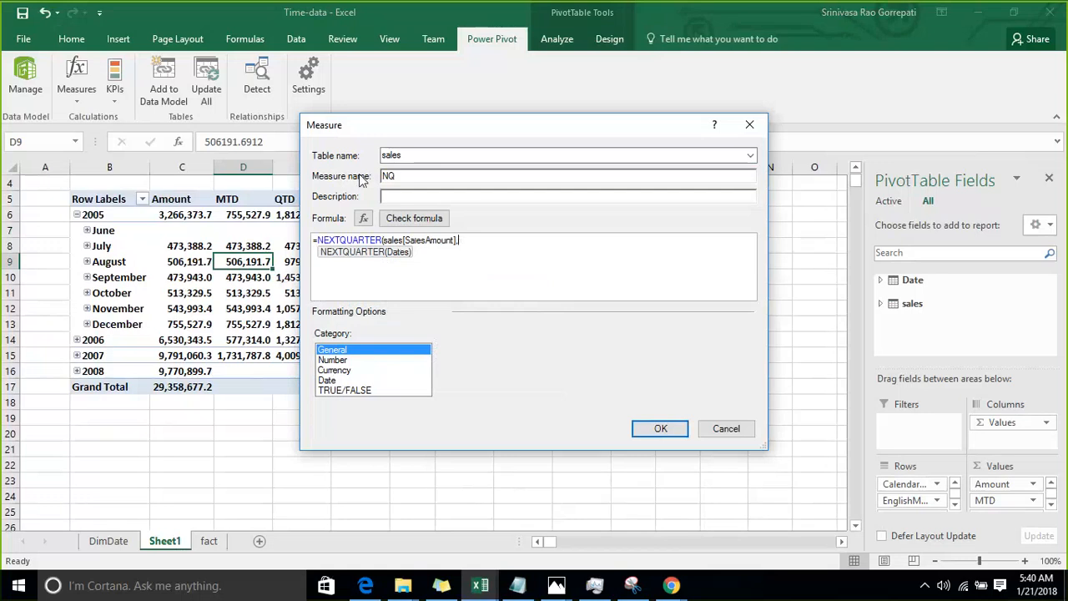
pyautogui.write('fu')
pyautogui.press('BackSpace')
pyautogui.press('BackSpace')
pyautogui.press('BackSpace')
pyautogui.press('BackSpace')
pyautogui.press('BackSpace')
pyautogui.press('BackSpace')
pyautogui.press('BackSpace')
pyautogui.press('BackSpace')
pyautogui.press('BackSpace')
pyautogui.press('BackSpace')
pyautogui.press('BackSpace')
pyautogui.press('BackSpace')
pyautogui.press('BackSpace')
pyautogui.press('BackSpace')
pyautogui.press('BackSpace')
pyautogui.press('BackSpace')
pyautogui.press('BackSpace')
pyautogui.press('BackSpace')
pyautogui.press('BackSpace')
pyautogui.press('BackSpace')
pyautogui.press('BackSpace')
pyautogui.press('BackSpace')
pyautogui.press('BackSpace')
pyautogui.press('BackSpace')
pyautogui.press('BackSpace')
pyautogui.press('BackSpace')
pyautogui.press('BackSpace')
pyautogui.press('BackSpace')
pyautogui.press('BackSpace')
pyautogui.press('BackSpace')
pyautogui.press('BackSpace')
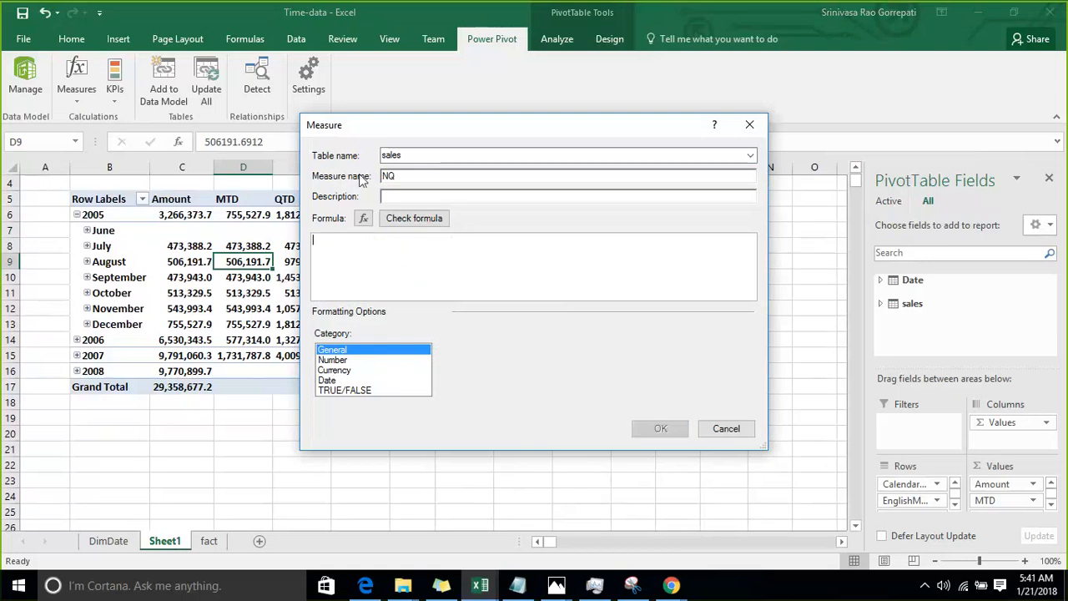
# Enter the NQ formula =CALCULATE([Amount],NEXTQUARTER('Date'[FullDateAlternateKey])).
pyautogui.write('=cal')
pyautogui.press('Tab')
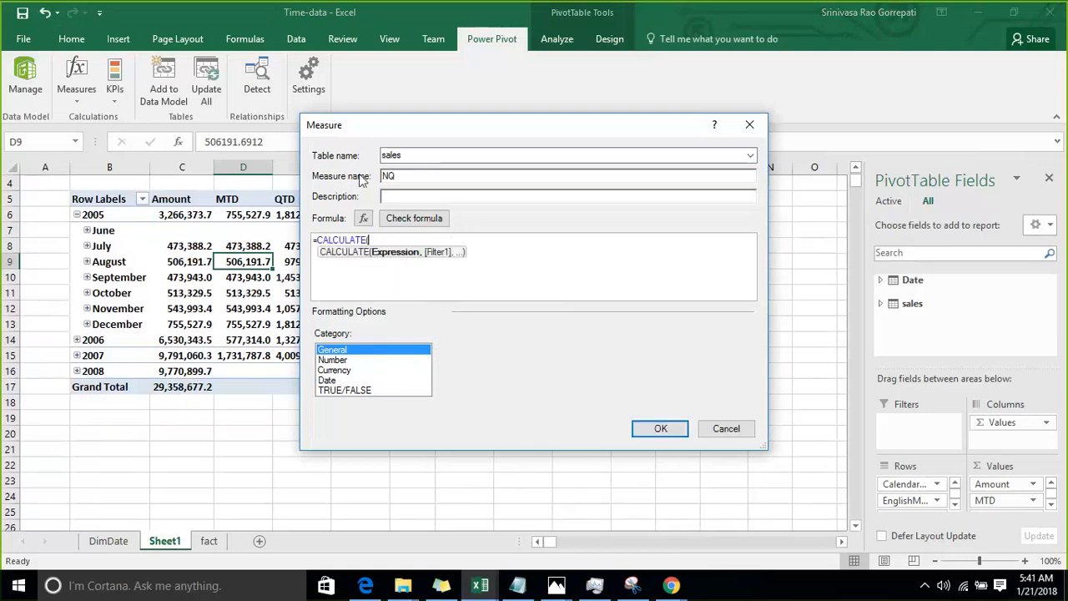
pyautogui.write('am')
pyautogui.press('Tab')
pyautogui.write(',')
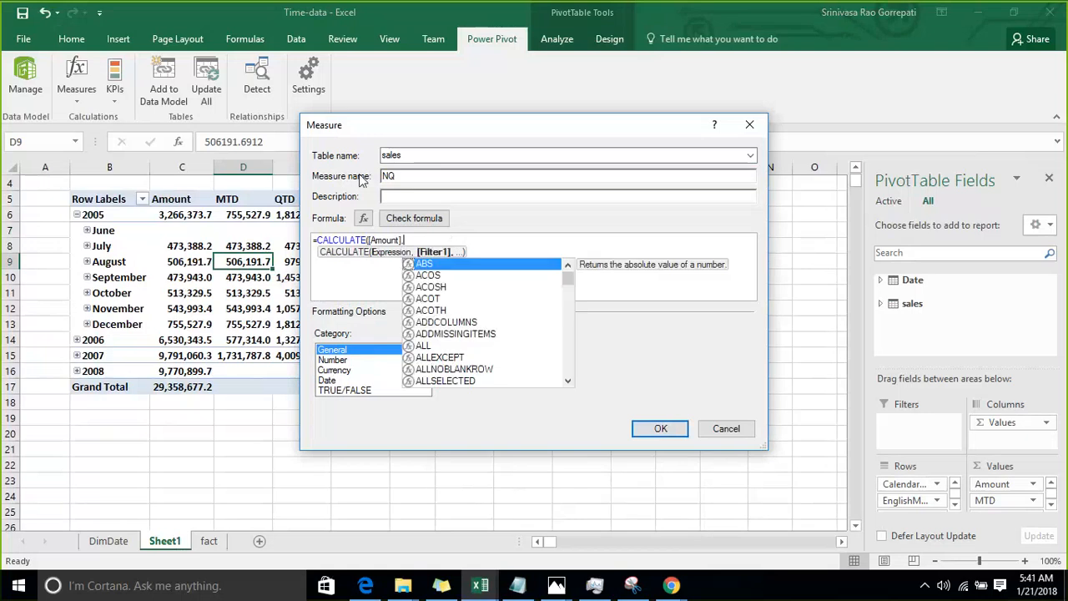
pyautogui.write('next')
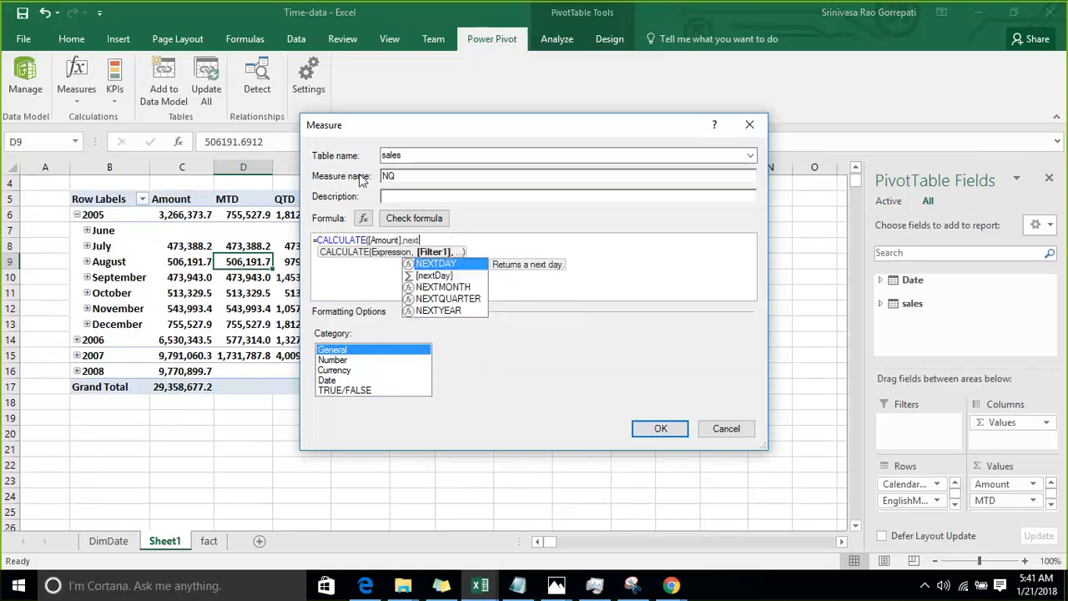
pyautogui.press('Down')
pyautogui.press('Down')
pyautogui.press('Down')
pyautogui.press('Tab')
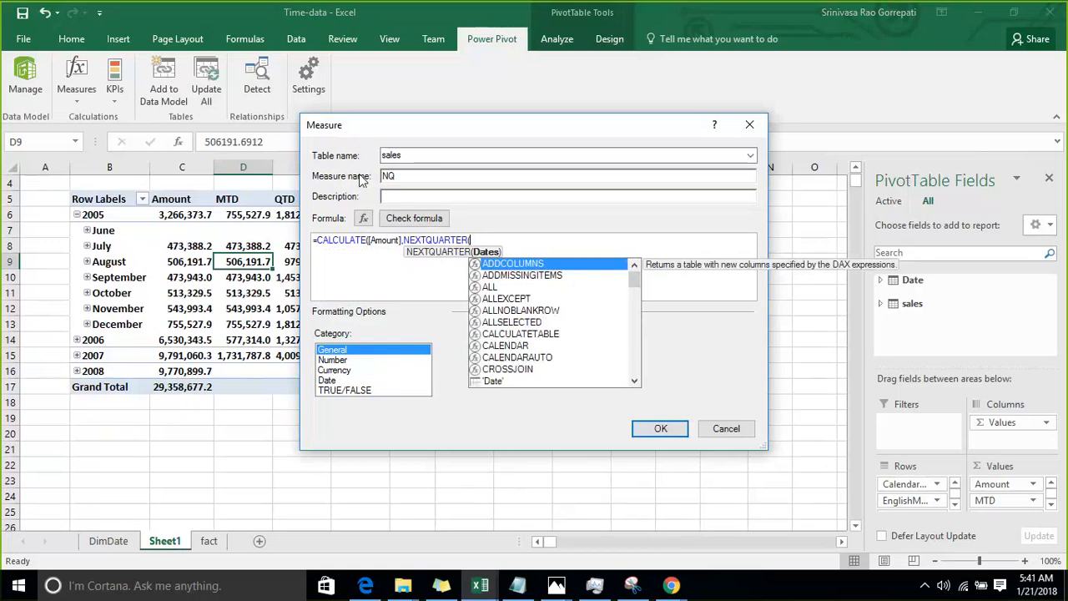
pyautogui.write('dat')
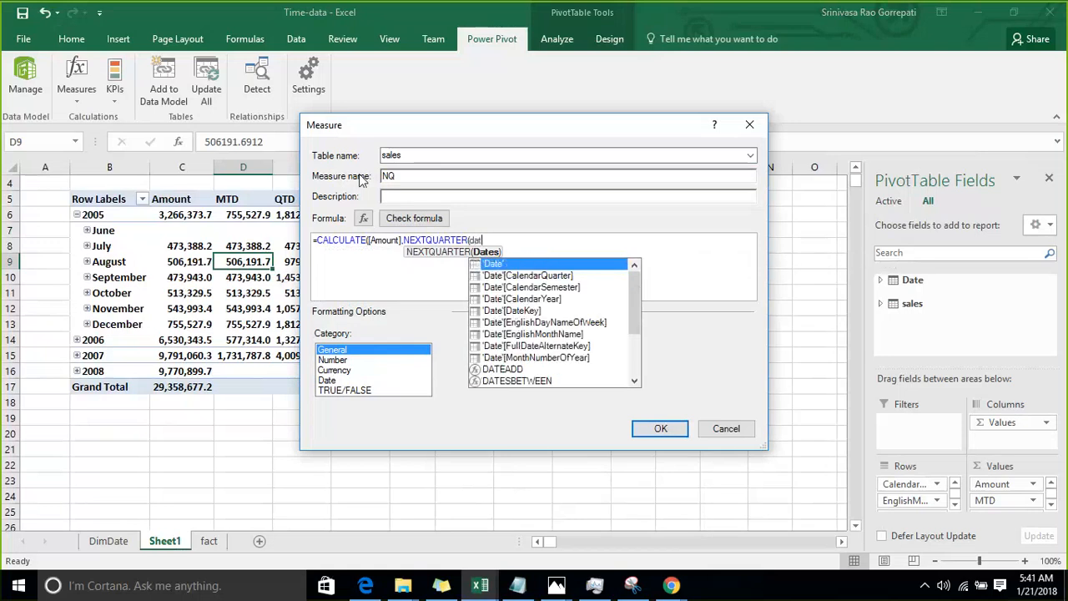
pyautogui.press('BackSpace')
pyautogui.press('BackSpace')
pyautogui.write('ful')
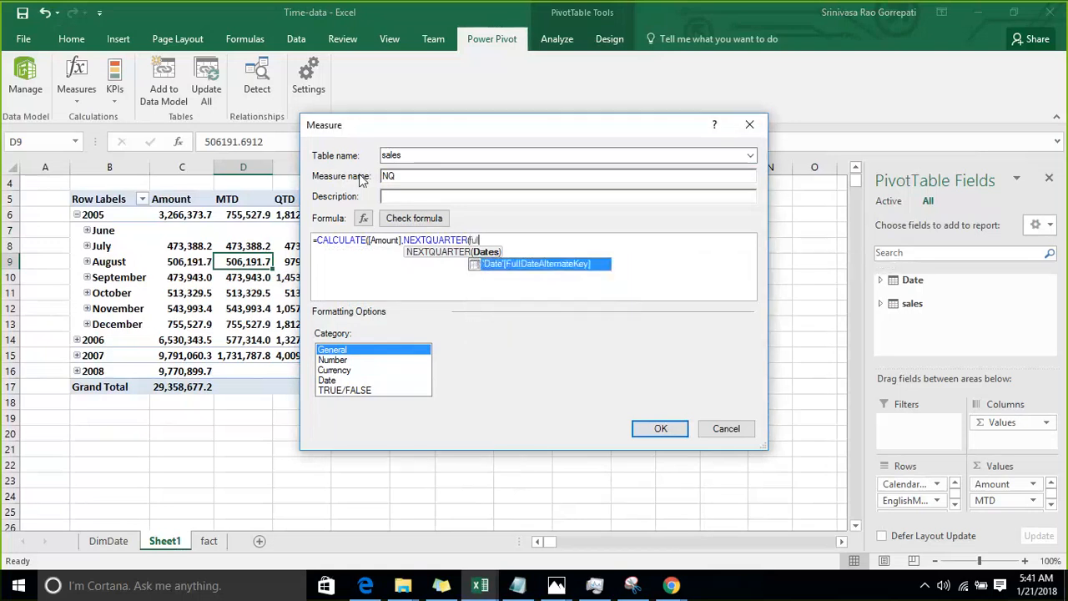
pyautogui.press('Tab')
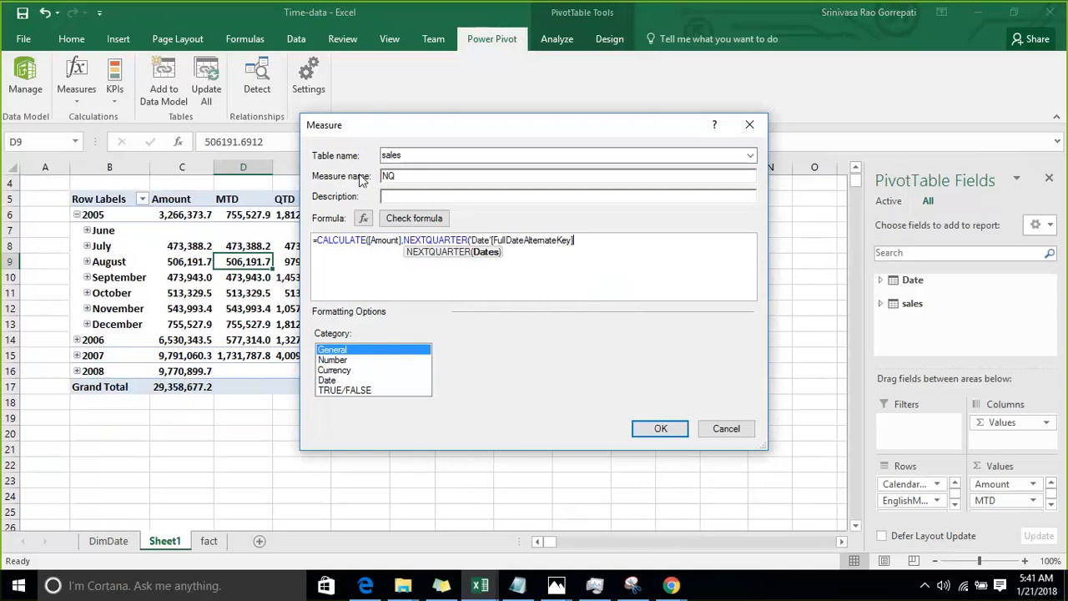
pyautogui.write('))')
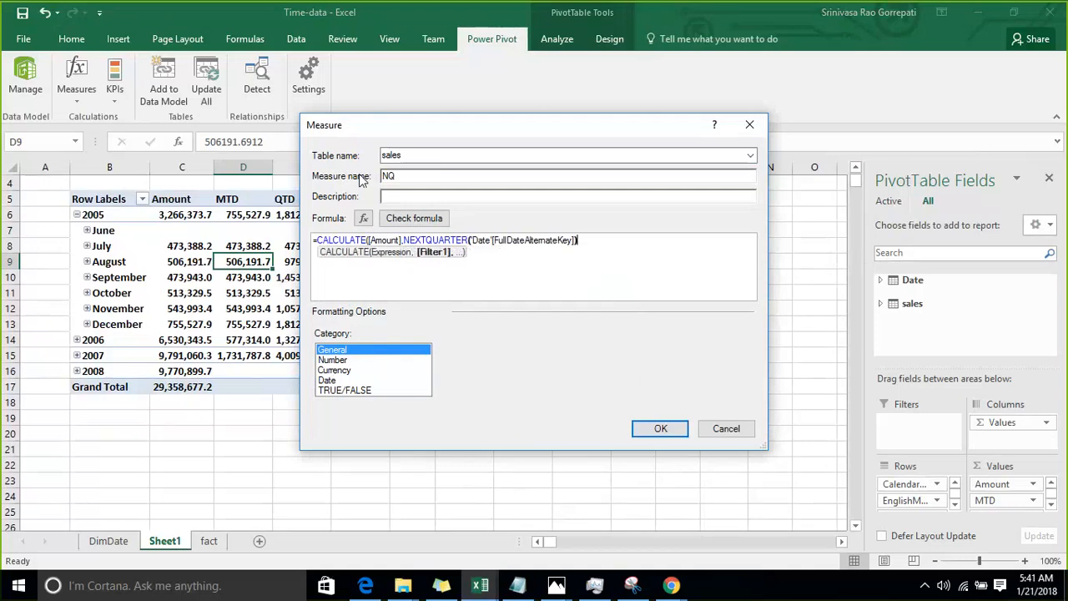
# Format the NQ measure as a decimal number with 1 decimal place and thousands separator, and create it.
pyautogui.click(352, 362)
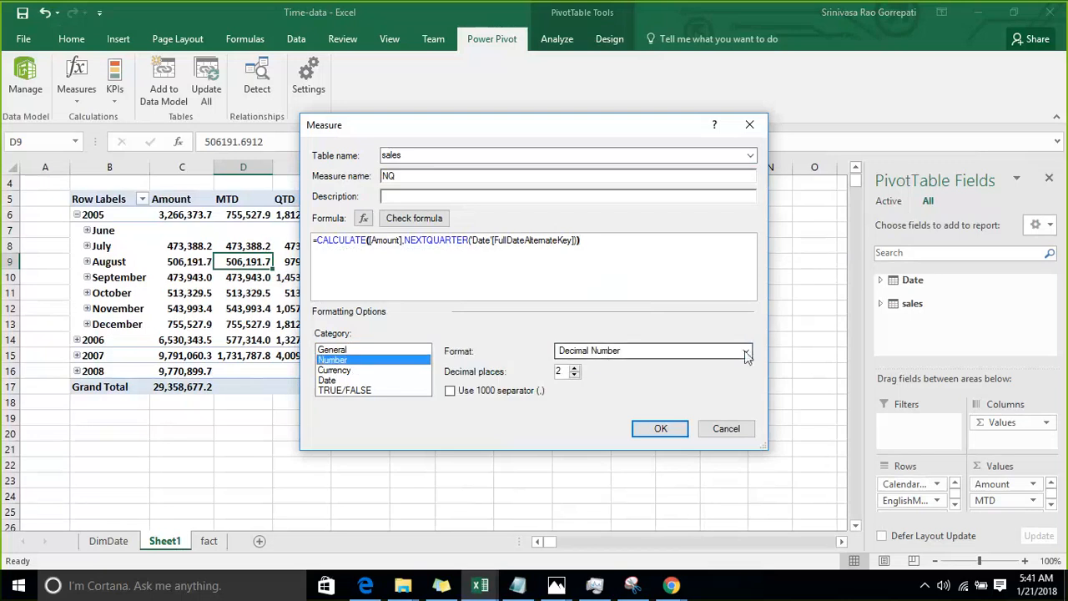
pyautogui.click(576, 369)
pyautogui.click(492, 390)
pyautogui.click(651, 427)
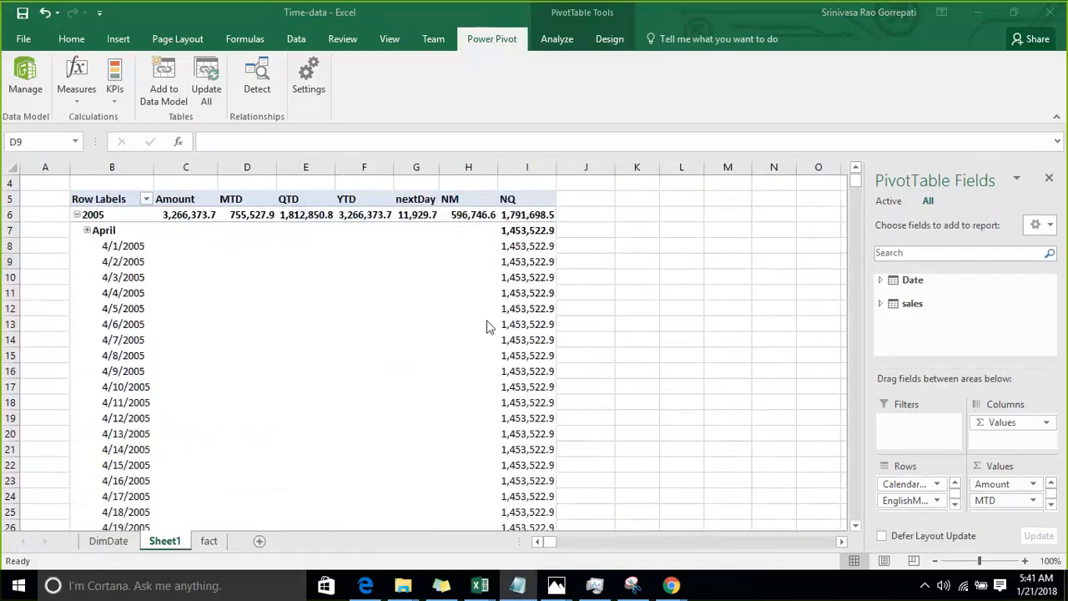
# Collapse the daily rows of April and May 2005 in the pivot table.
pyautogui.click(86, 230)
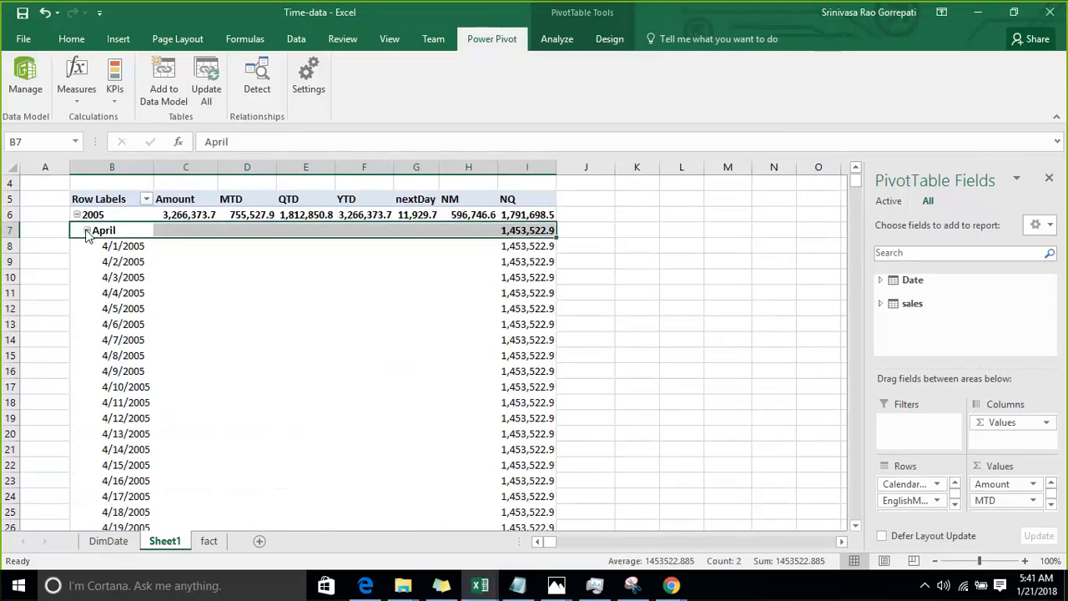
pyautogui.click(86, 230)
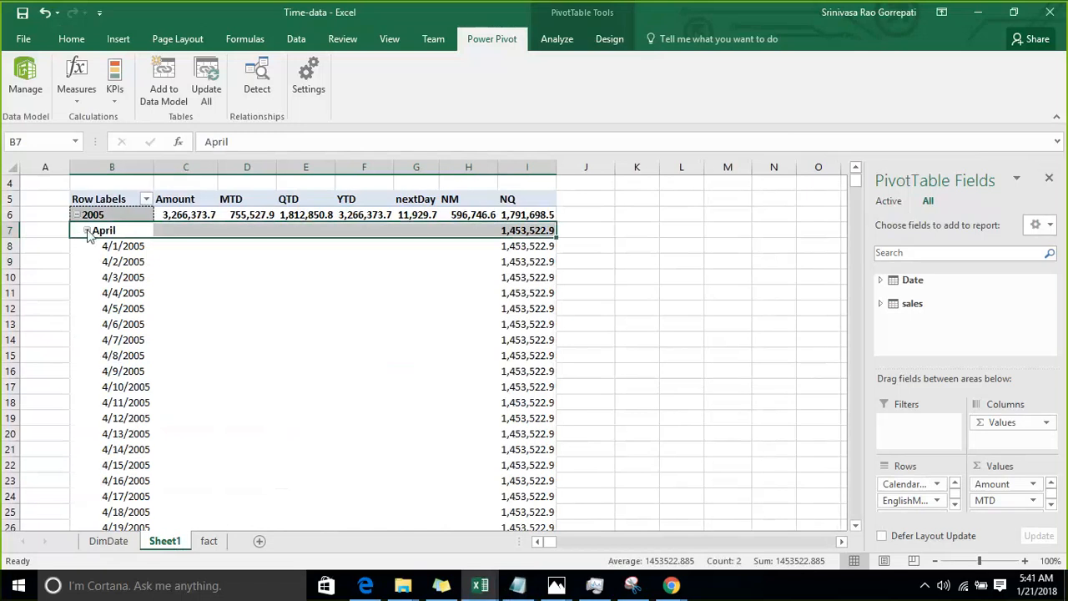
pyautogui.click(86, 230)
pyautogui.click(87, 247)
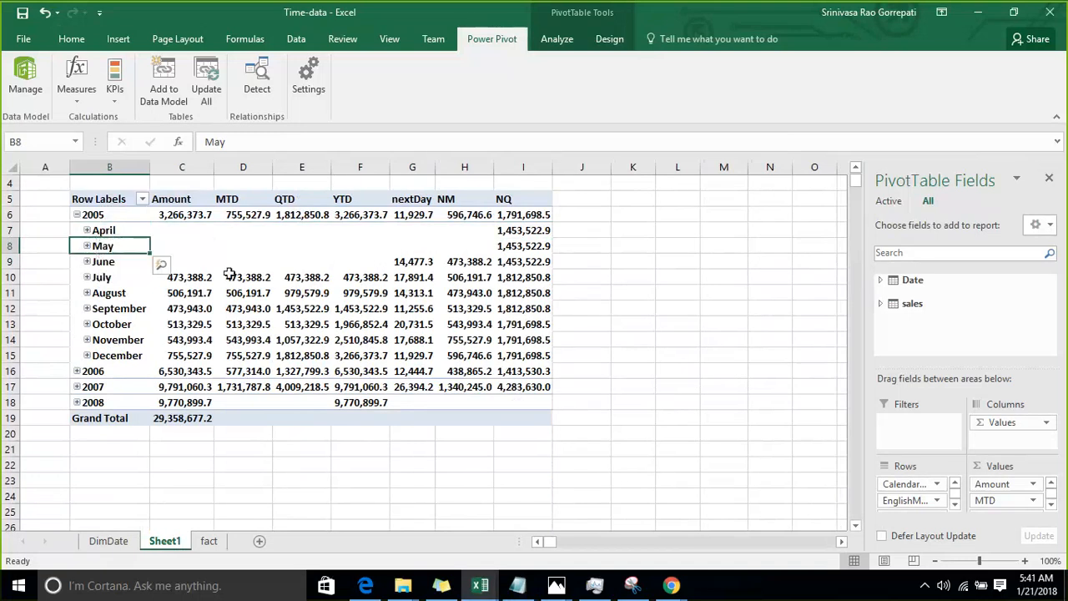
# Compare the 2005 NQ values with the monthly MTD and quarter-end QTD amounts of the quarters that follow.
pyautogui.moveTo(251, 278); pyautogui.dragTo(263, 299)
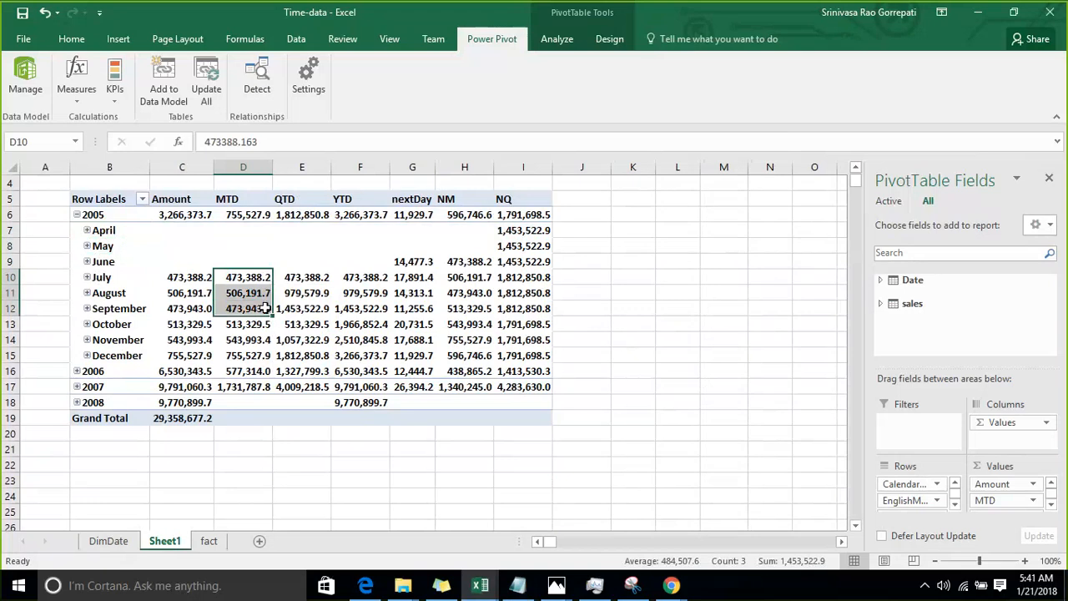
pyautogui.click(310, 315)
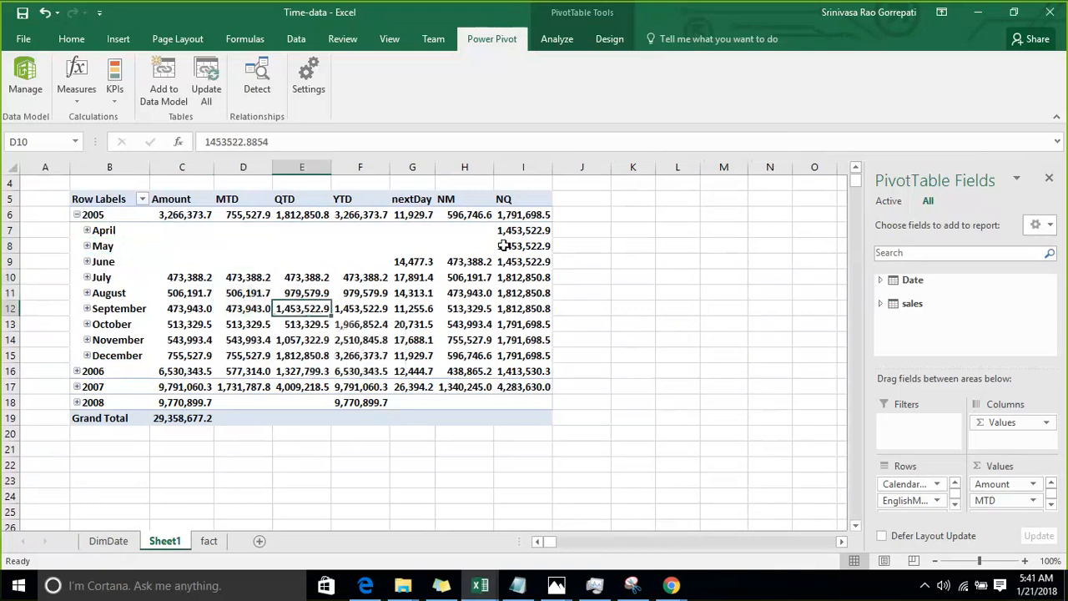
pyautogui.moveTo(510, 232); pyautogui.dragTo(514, 262)
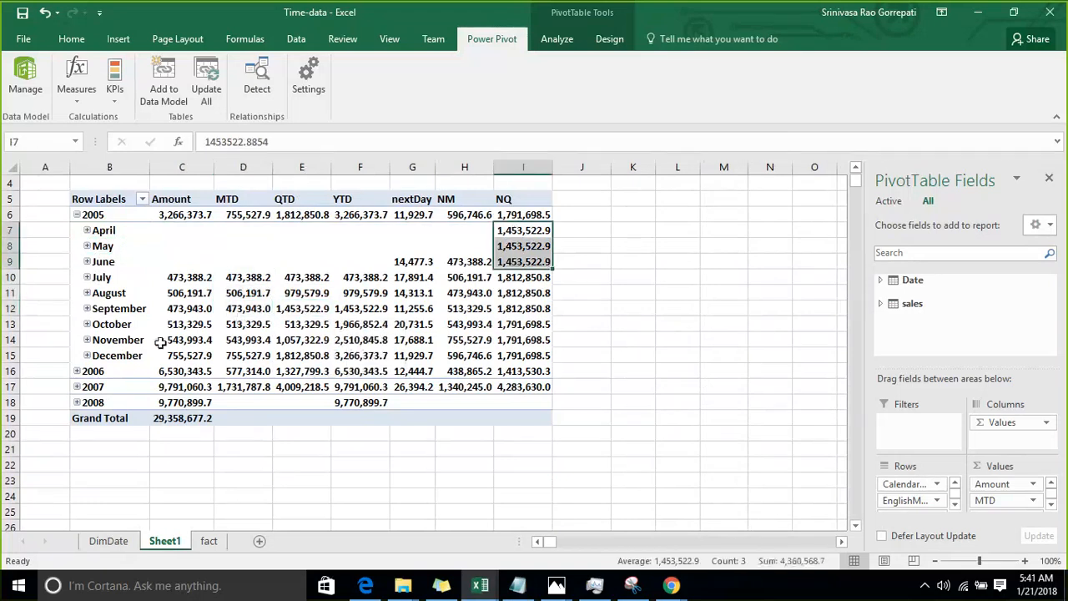
pyautogui.moveTo(524, 279); pyautogui.dragTo(522, 308)
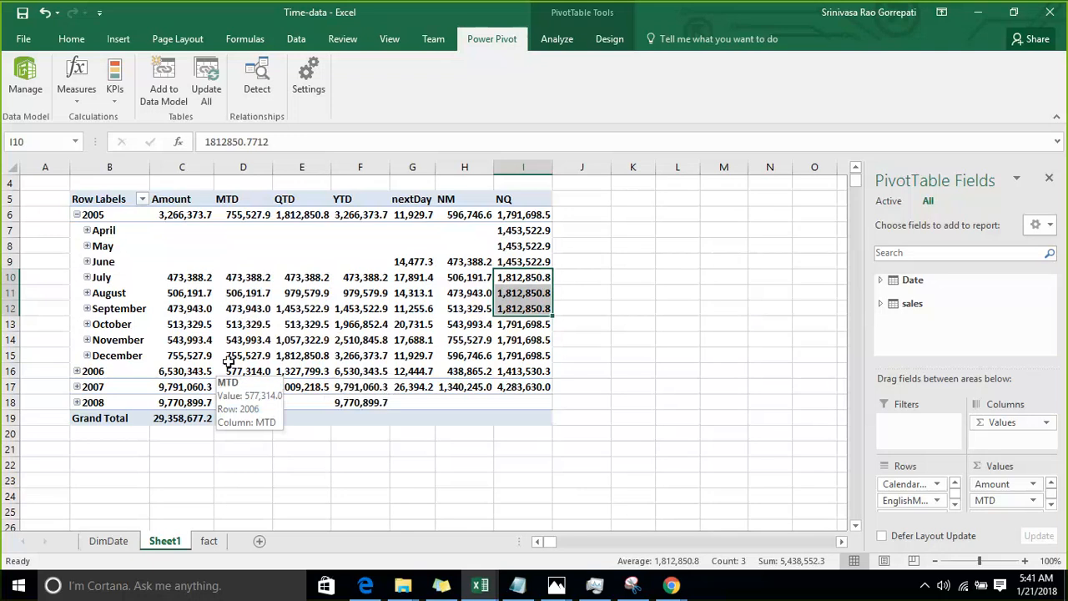
pyautogui.click(304, 351)
pyautogui.moveTo(523, 278); pyautogui.dragTo(525, 292)
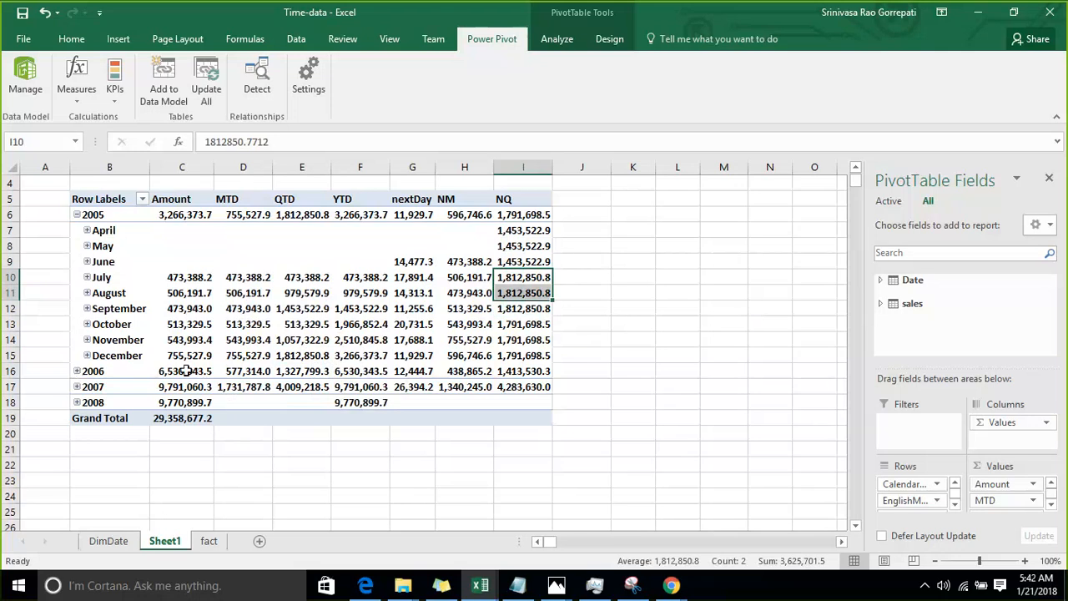
pyautogui.click(513, 324)
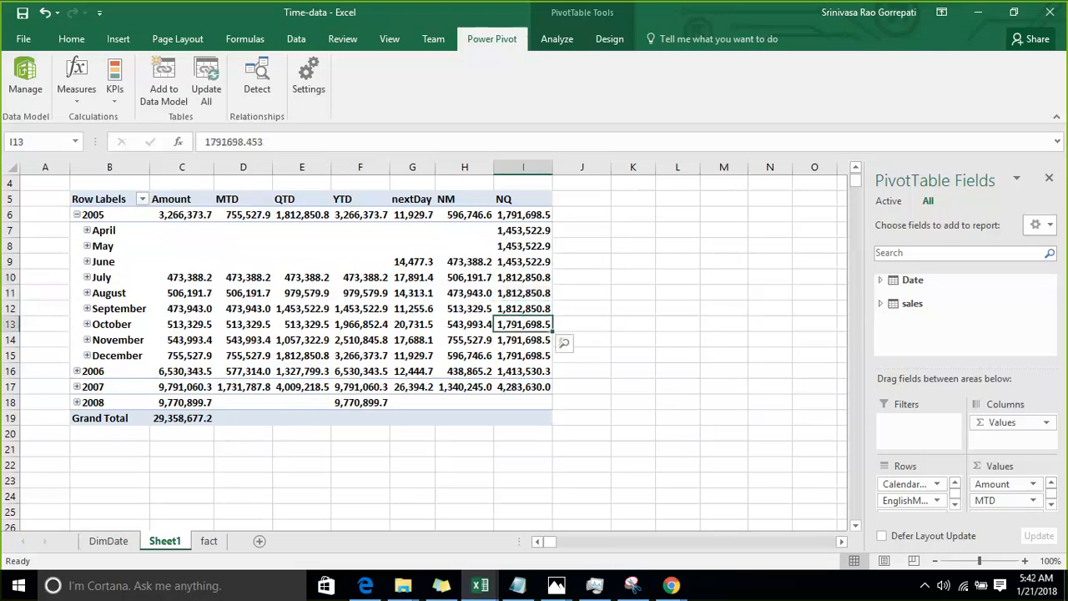
# Expand 2006 and collapse its January to March daily rows, comparing March's QTD with the NQ values of late 2005.
pyautogui.click(76, 371)
pyautogui.click(87, 386)
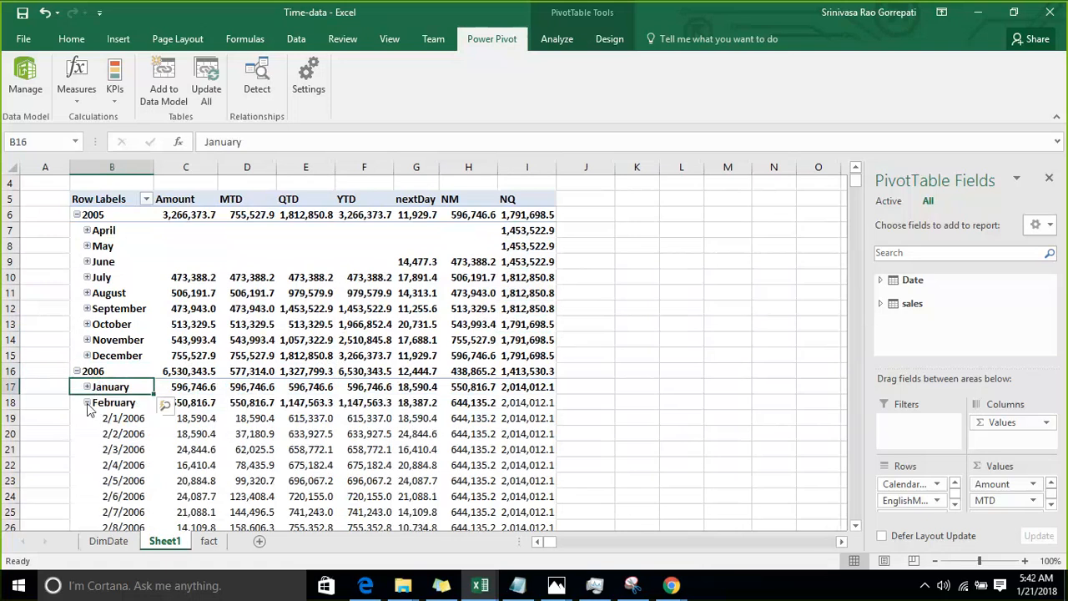
pyautogui.click(87, 402)
pyautogui.click(86, 418)
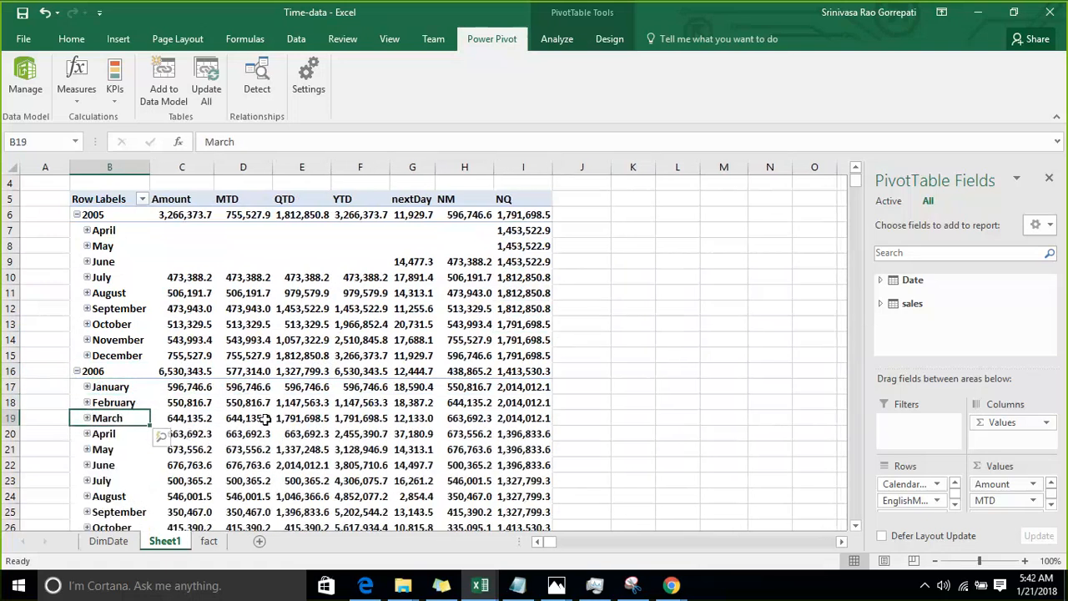
pyautogui.click(302, 419)
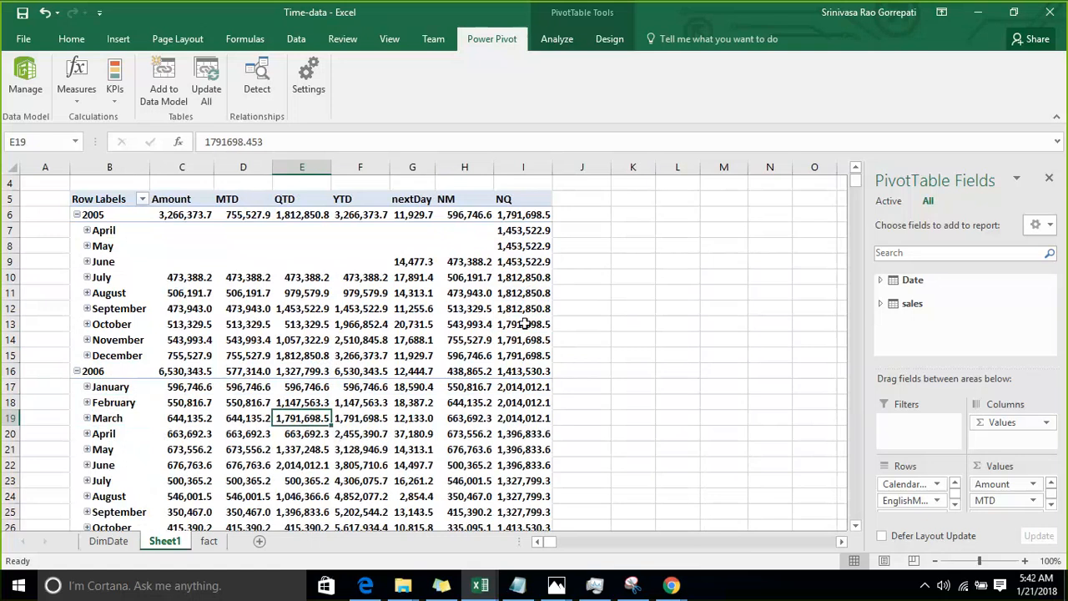
pyautogui.moveTo(523, 340); pyautogui.dragTo(526, 370)
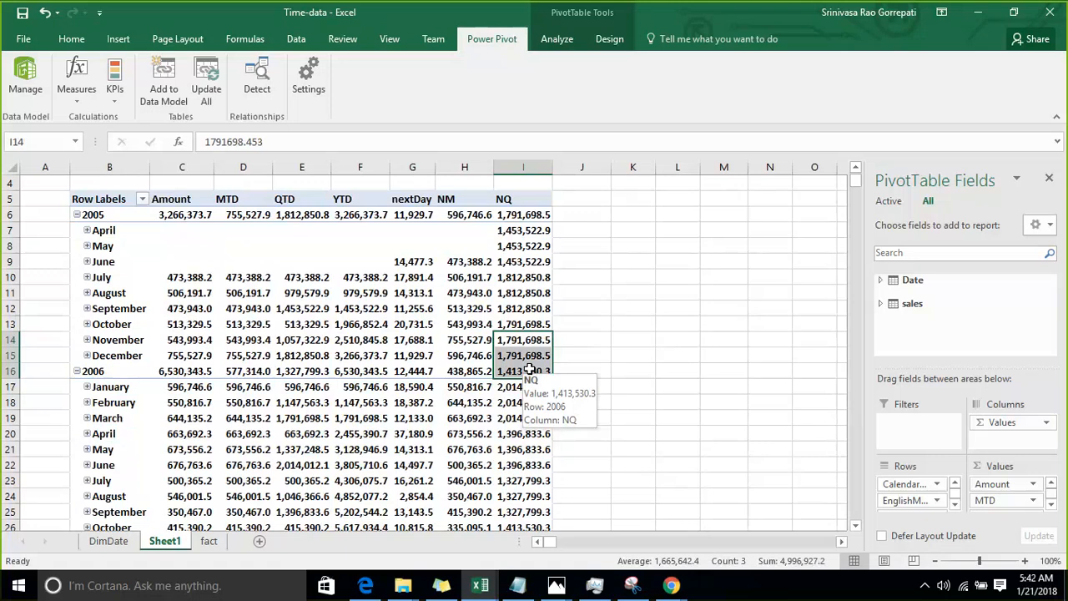
# Open the list of existing measures and look through it.
pyautogui.click(74, 101)
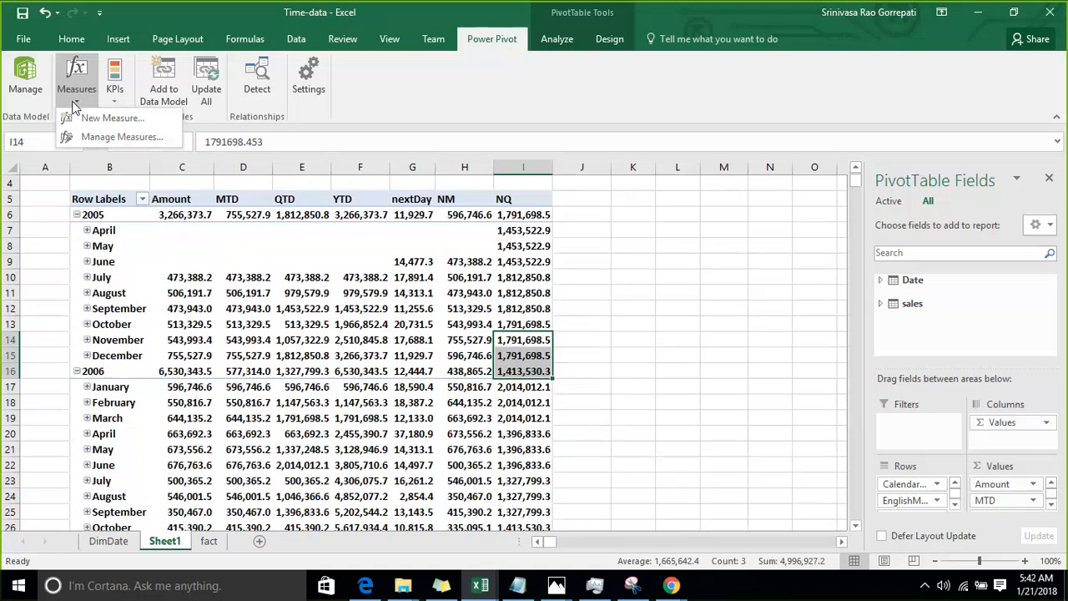
pyautogui.click(117, 137)
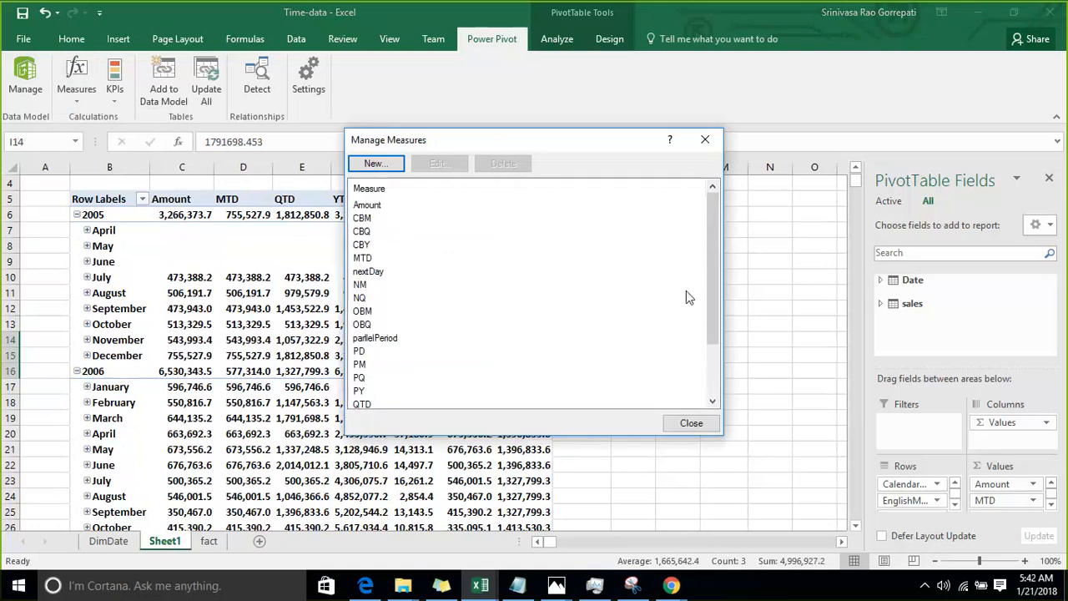
pyautogui.moveTo(716, 262); pyautogui.dragTo(714, 228)
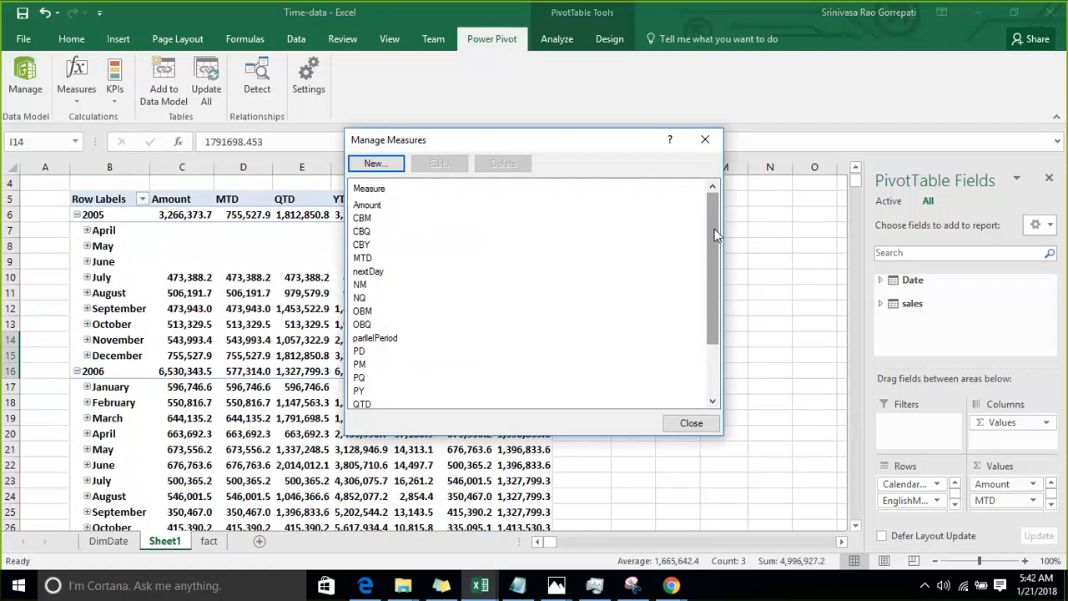
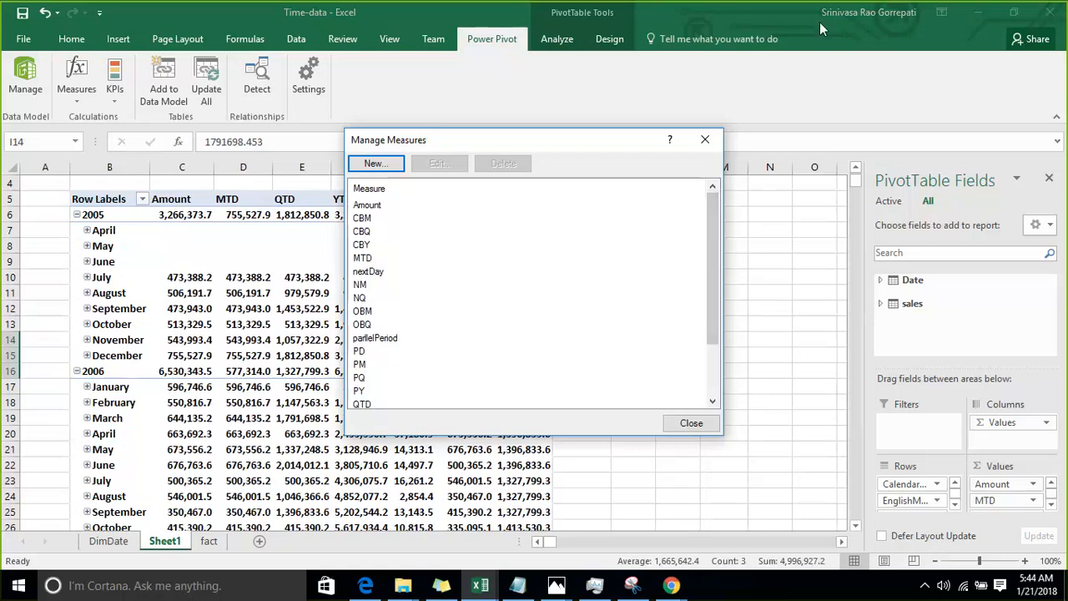
pyautogui.click(374, 163)
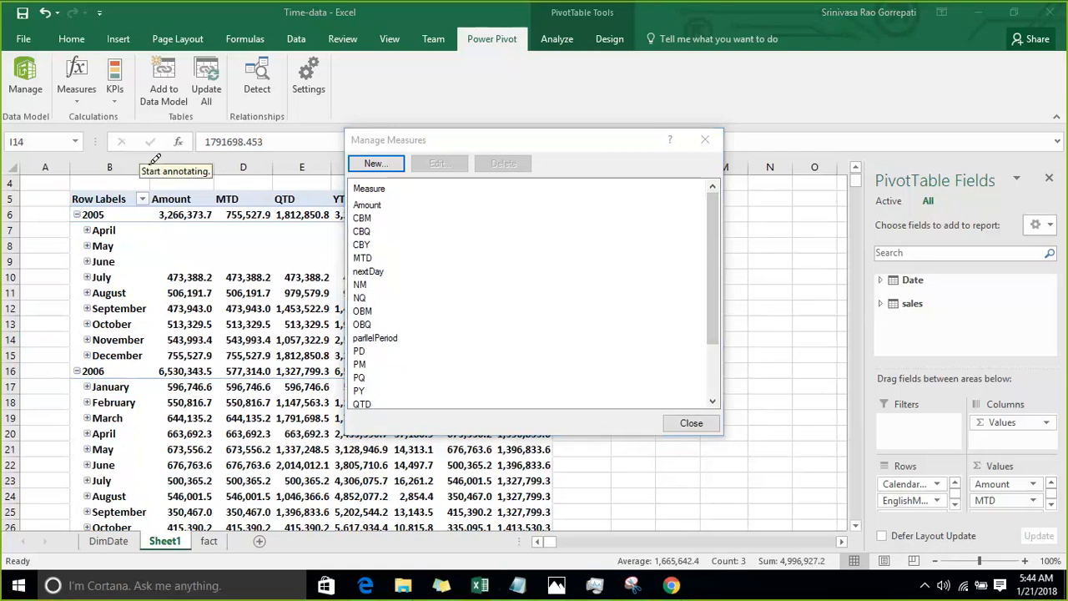
pyautogui.moveTo(147, 160)
pyautogui.mouseDown()
pyautogui.moveTo(154, 194)
pyautogui.moveTo(825, 292)
pyautogui.mouseUp()
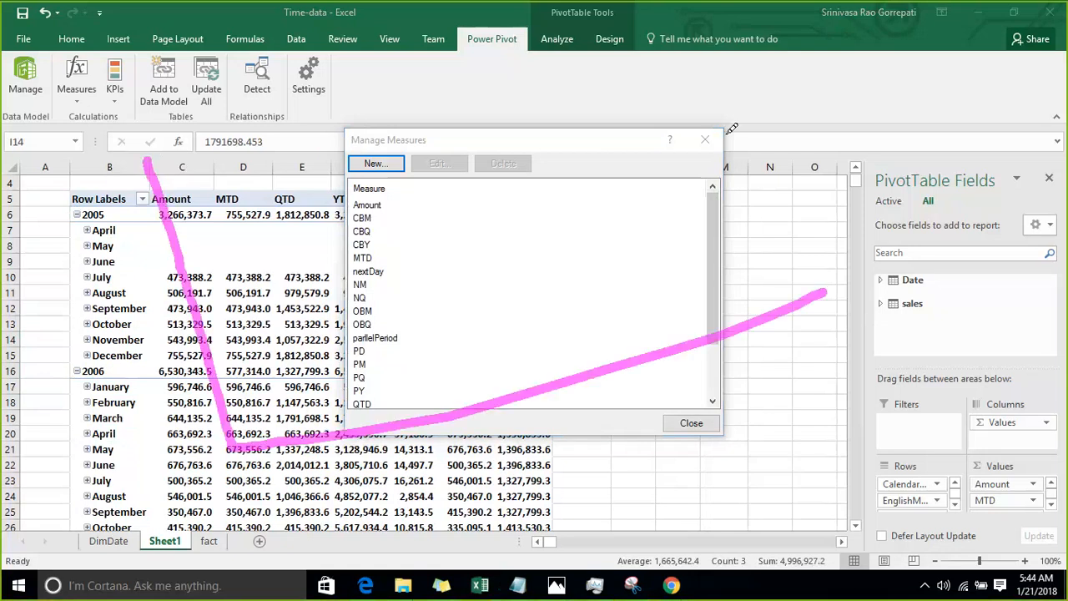
pyautogui.moveTo(911, 52)
pyautogui.mouseDown()
pyautogui.moveTo(639, 95)
pyautogui.moveTo(564, 193)
pyautogui.moveTo(615, 213)
pyautogui.mouseUp()
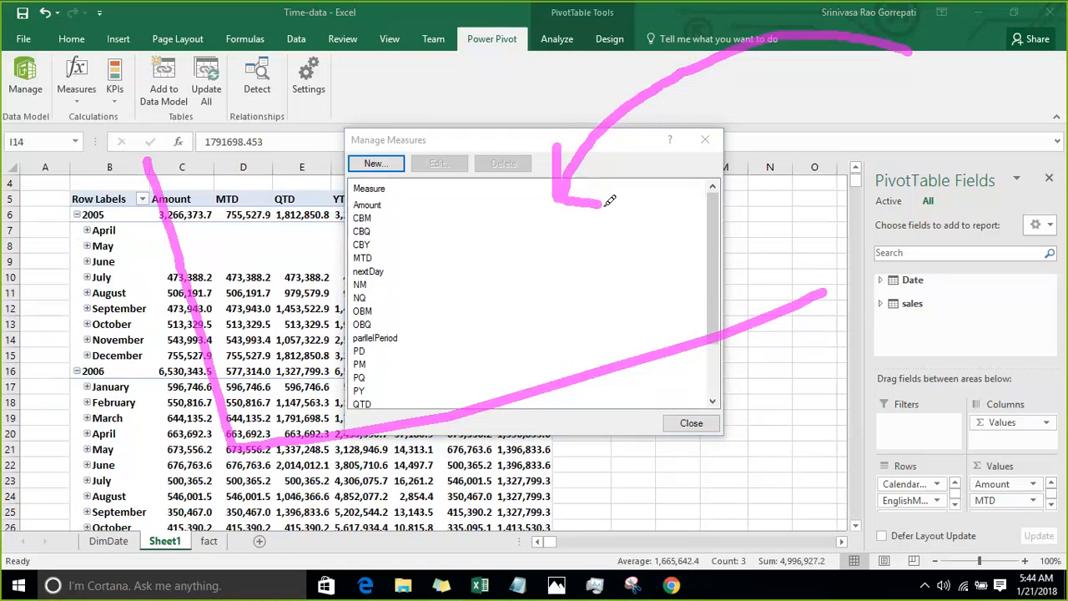
pyautogui.moveTo(375, 474)
pyautogui.mouseDown()
pyautogui.moveTo(357, 522)
pyautogui.moveTo(717, 371)
pyautogui.mouseUp()
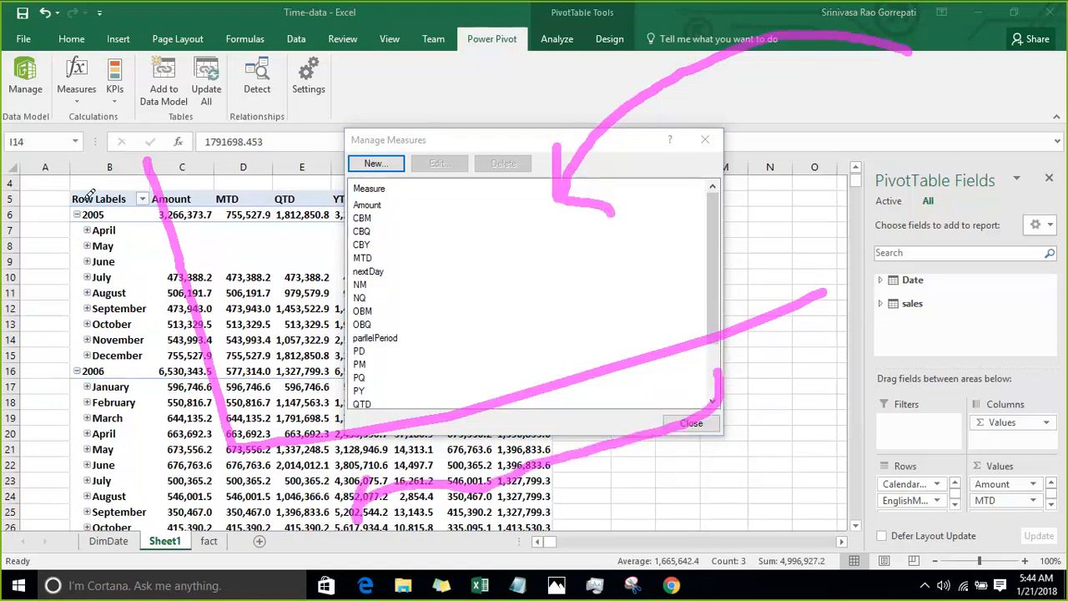
pyautogui.moveTo(962, 72)
pyautogui.mouseDown()
pyautogui.moveTo(757, 169)
pyautogui.moveTo(738, 234)
pyautogui.mouseUp()
pyautogui.moveTo(721, 191)
pyautogui.mouseDown()
pyautogui.moveTo(738, 241)
pyautogui.moveTo(763, 203)
pyautogui.mouseUp()
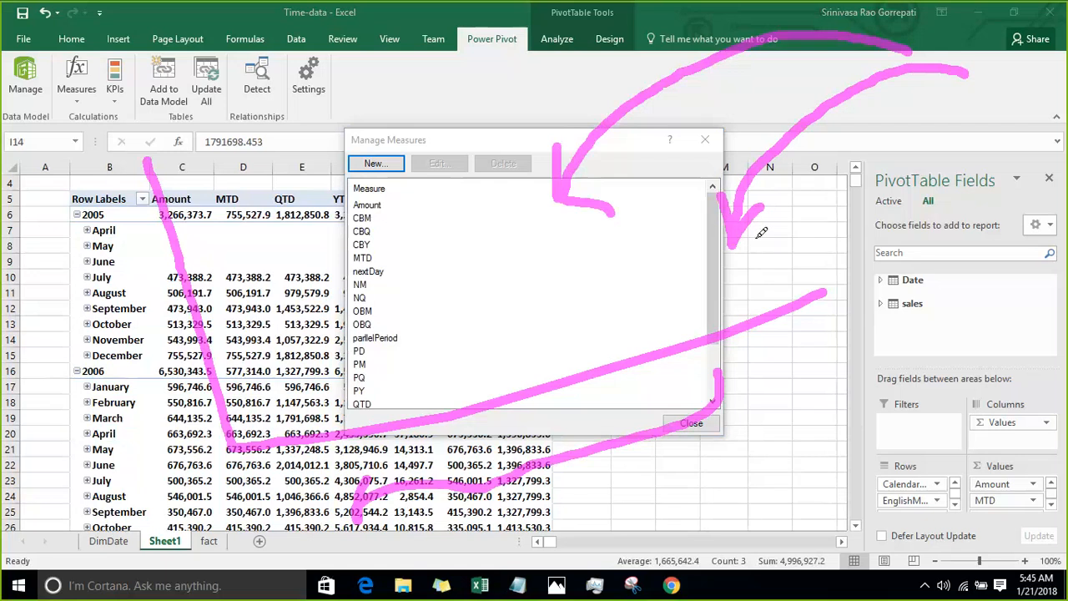
pyautogui.moveTo(752, 240)
pyautogui.mouseDown()
pyautogui.moveTo(816, 212)
pyautogui.moveTo(813, 227)
pyautogui.moveTo(839, 224)
pyautogui.moveTo(838, 247)
pyautogui.mouseUp()
pyautogui.moveTo(872, 204); pyautogui.dragTo(869, 237)
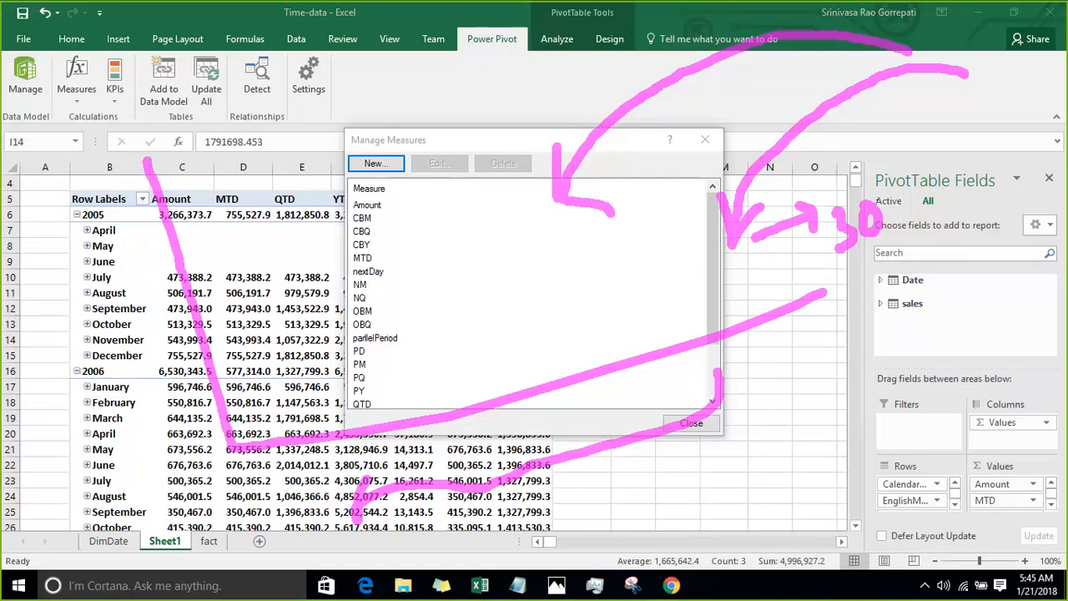
pyautogui.press('Escape')
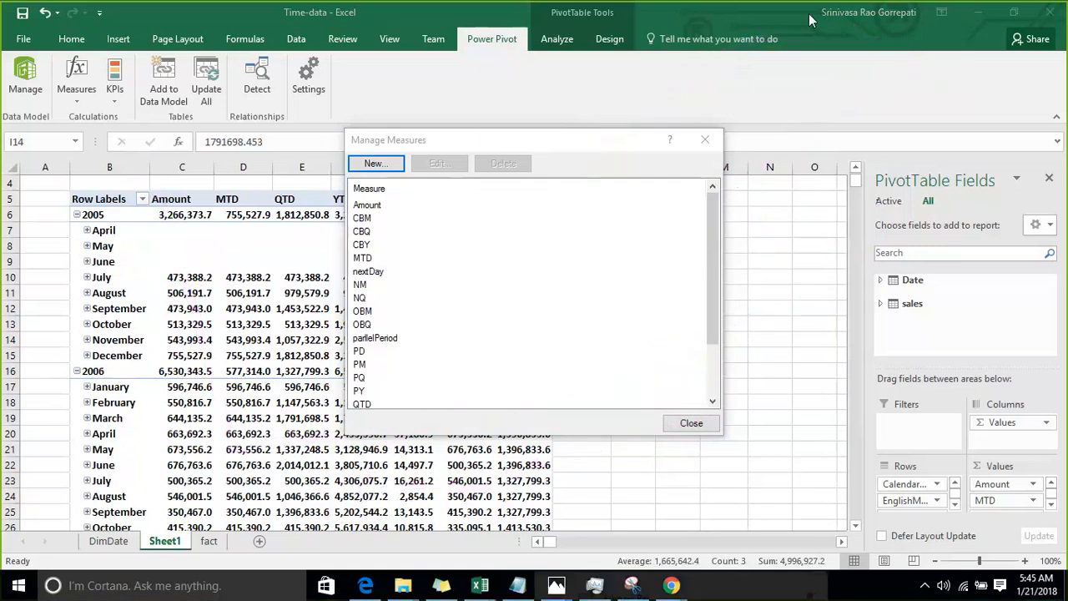
# Close the list of existing measures and start a new measure in the sales table.
pyautogui.click(81, 100)
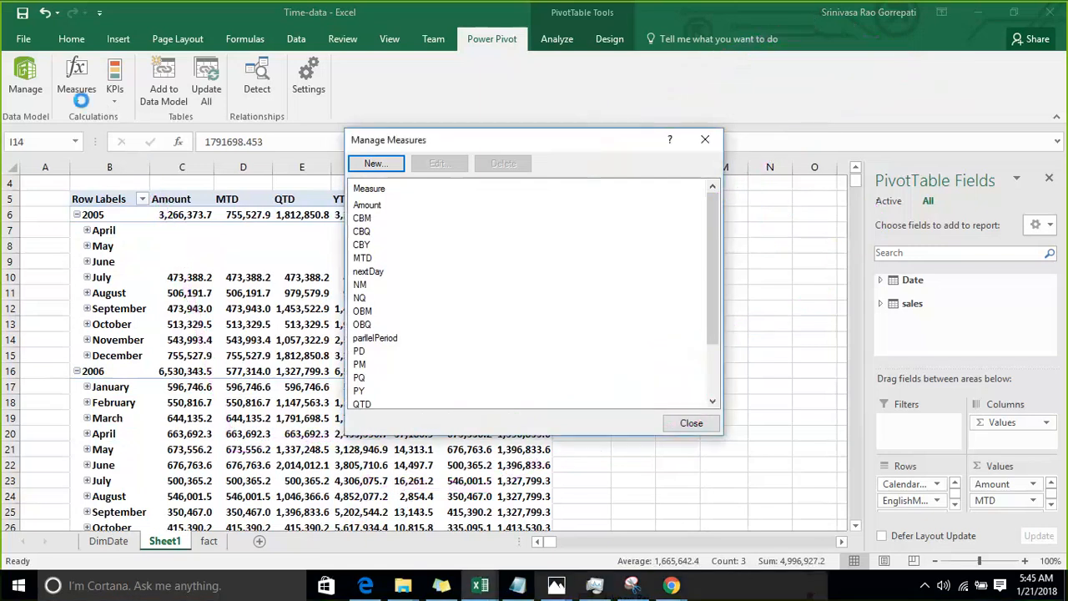
pyautogui.click(690, 424)
pyautogui.click(78, 99)
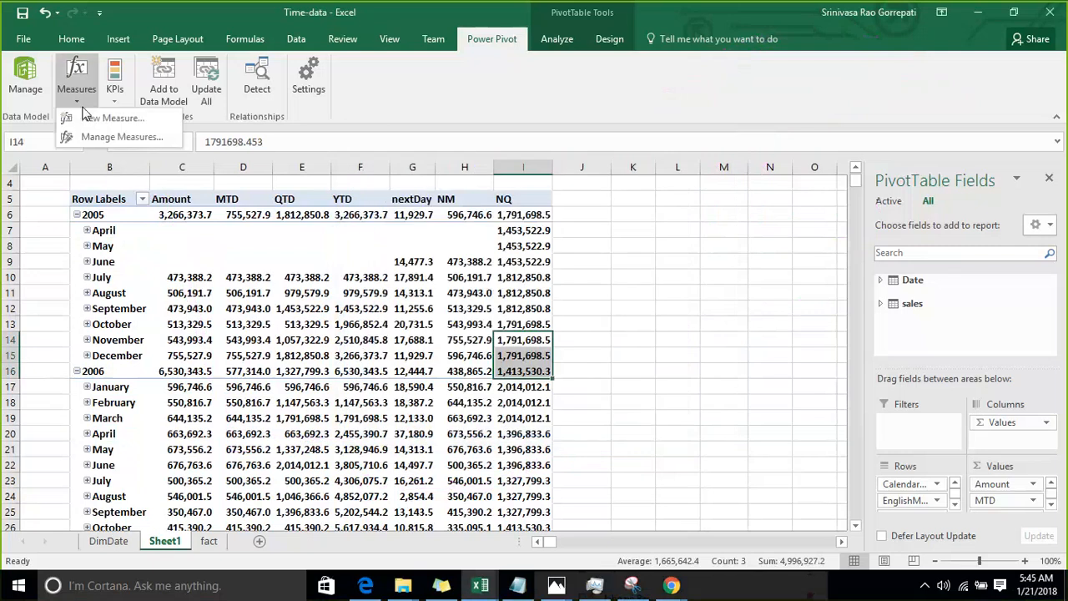
pyautogui.click(87, 117)
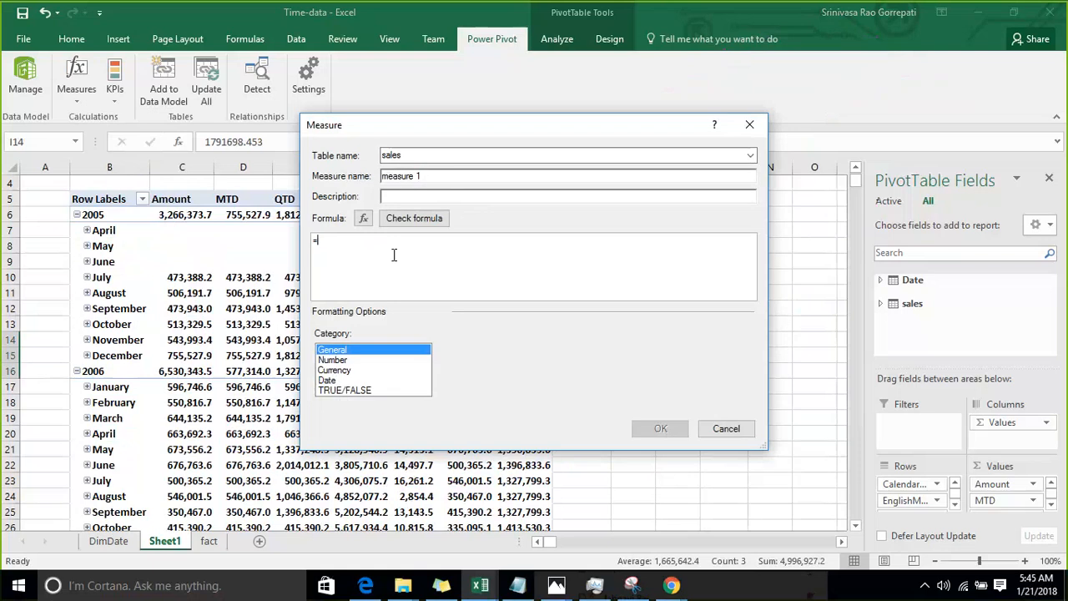
# Begin the measure formula with =CALCULATE([Amount],'Date'[FullDateAlternateKey].
pyautogui.write('Cal')
pyautogui.press('Tab')
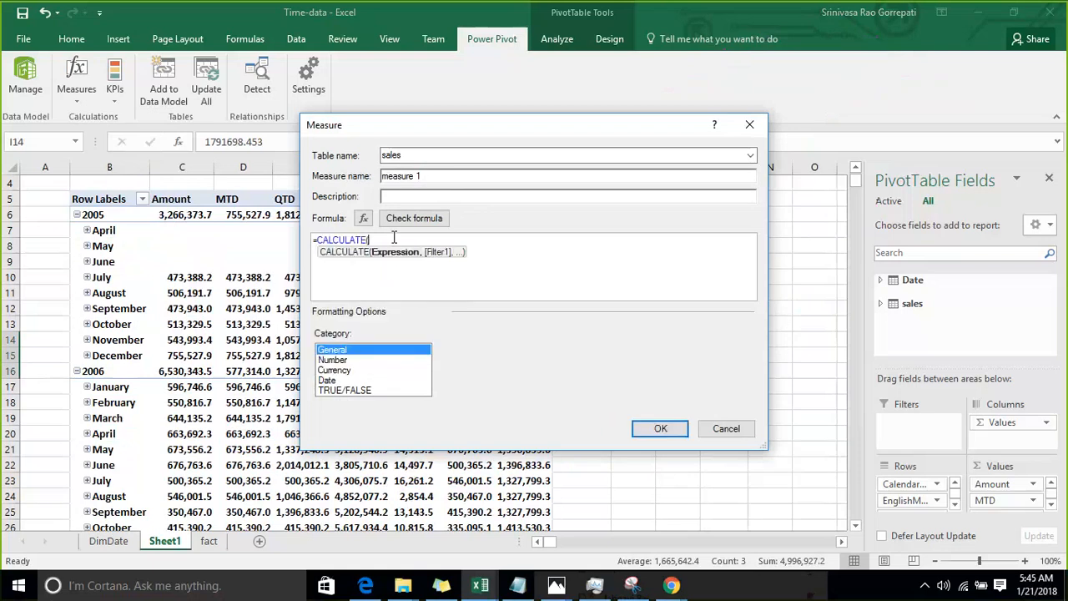
pyautogui.write('amo')
pyautogui.press('Tab')
pyautogui.write(',')
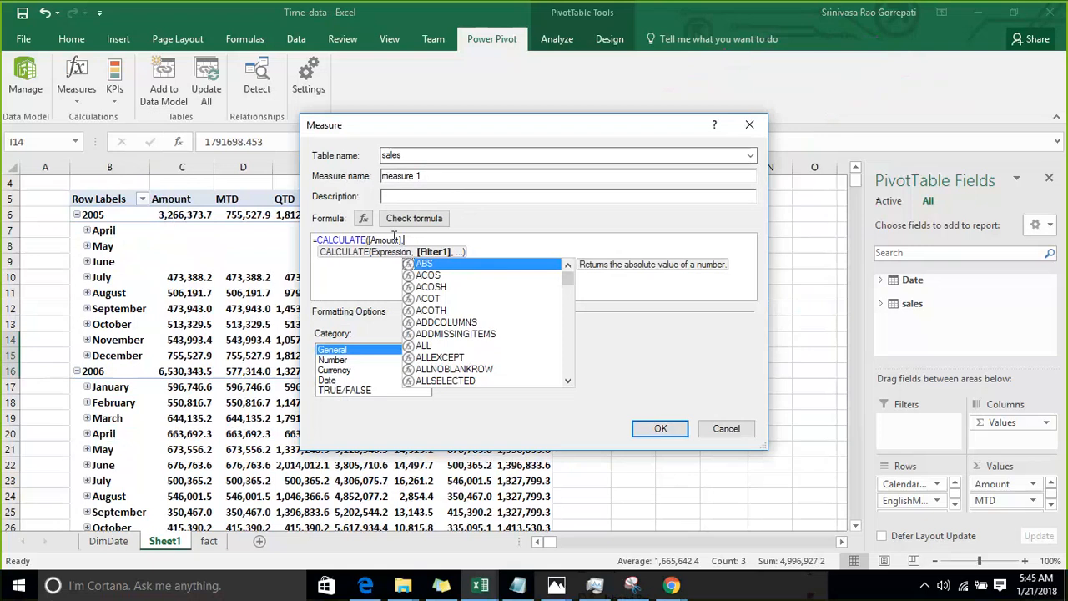
pyautogui.write('ful')
pyautogui.press('Tab')
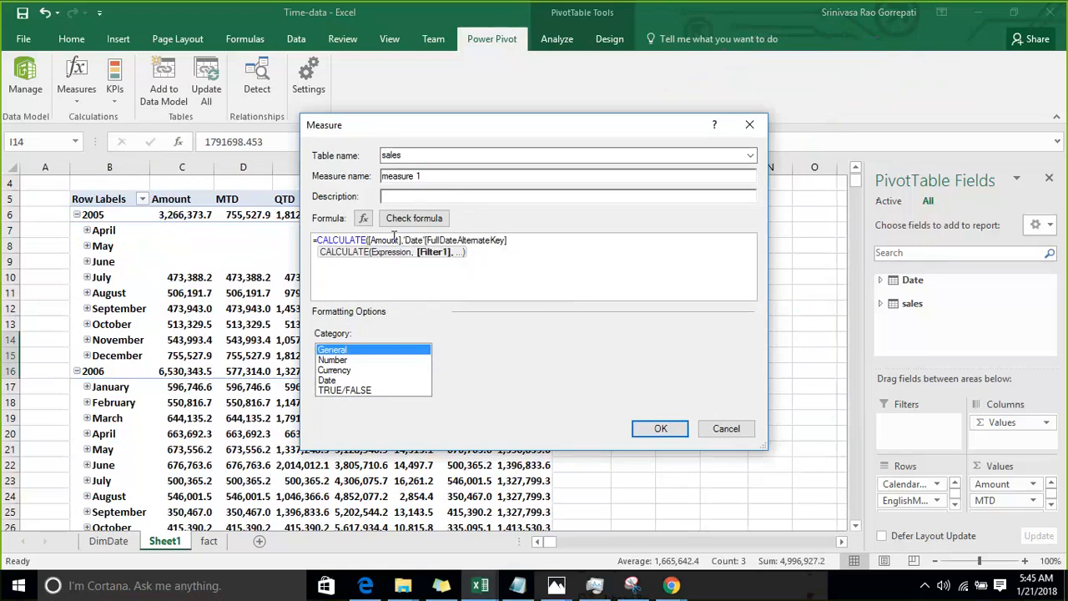
# Continue the filter condition with >=DATEADD('Date'[FullDateAlternateKey], as the comparison date.
pyautogui.write('>=date')
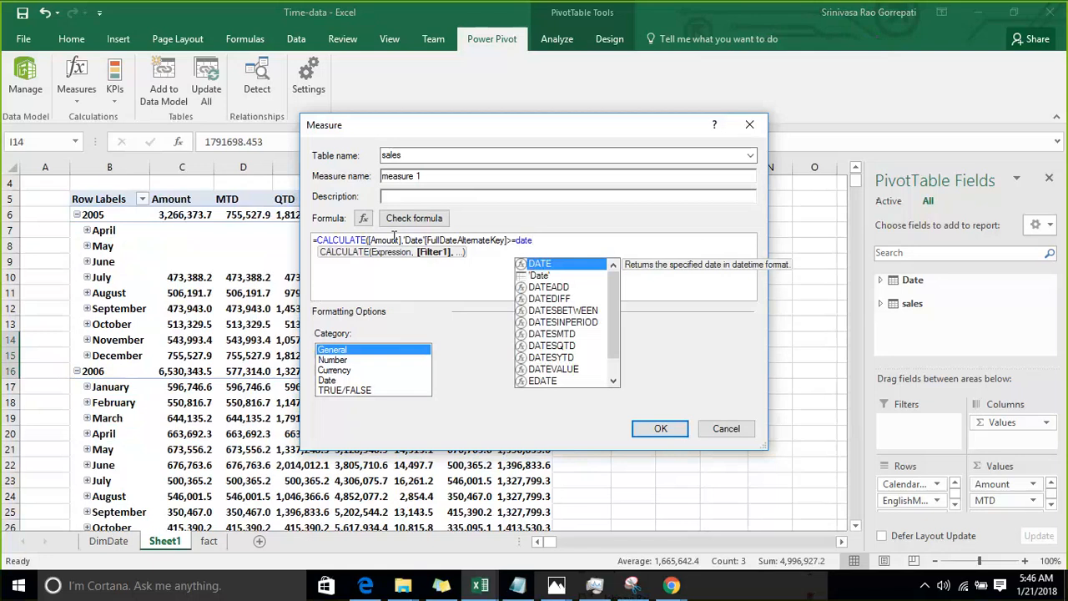
pyautogui.press('Down')
pyautogui.press('Down')
pyautogui.press('Tab')
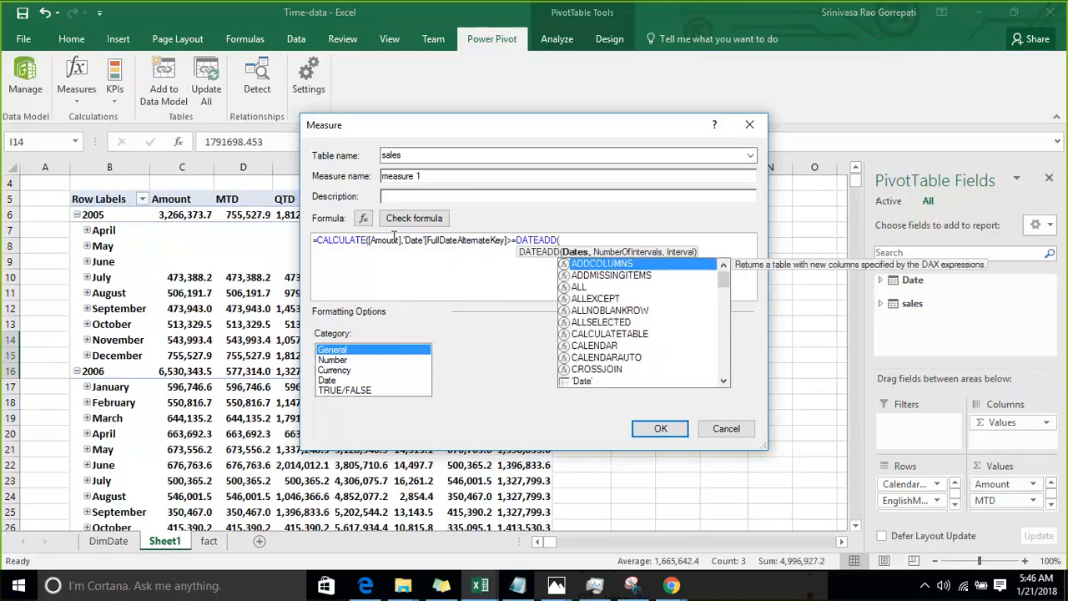
pyautogui.write('full')
pyautogui.press('Tab')
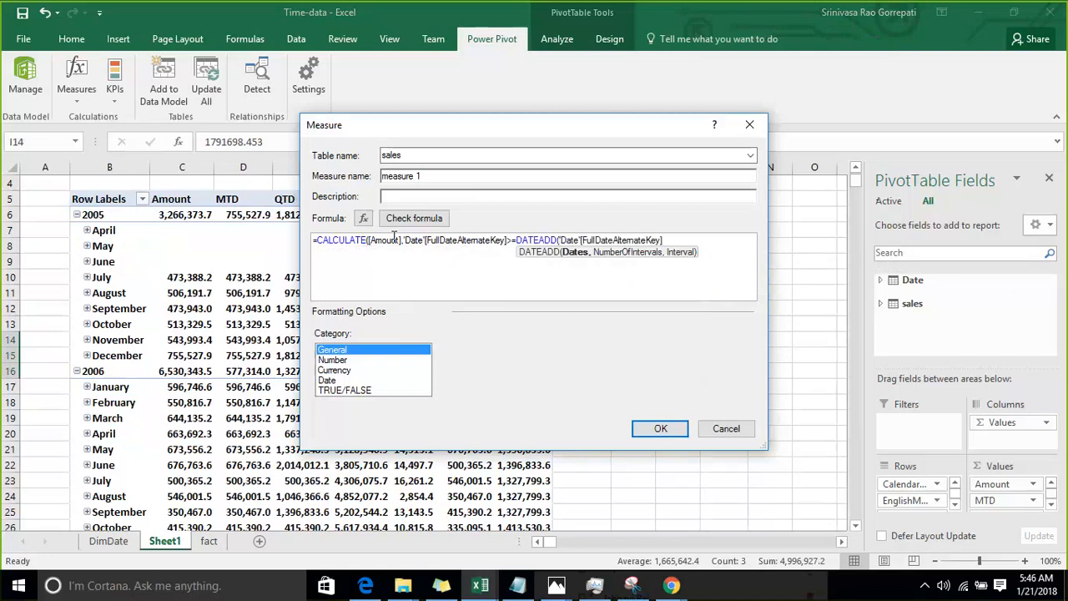
pyautogui.write(',')
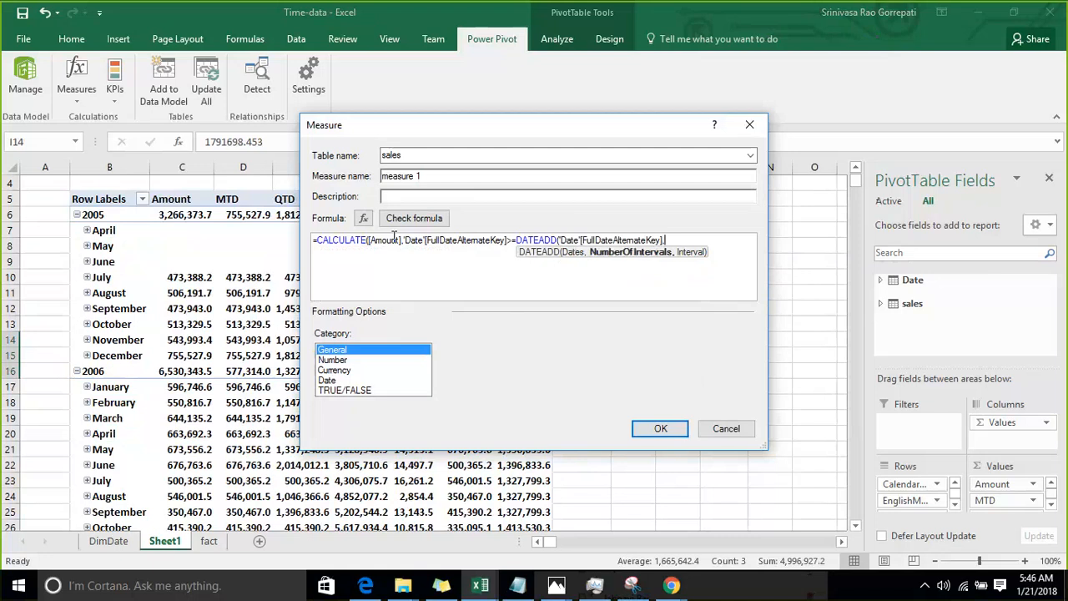
# Complete the DATEADD part of the formula with -30 as the number of intervals and DAY as the interval, closing both functions.
pyautogui.write('30,')
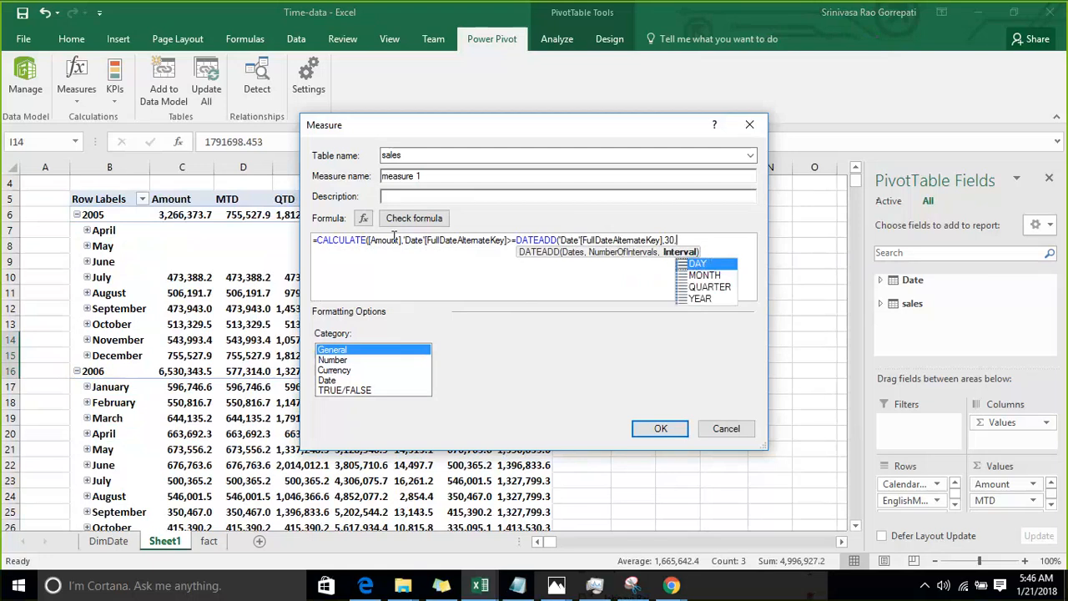
pyautogui.write('d')
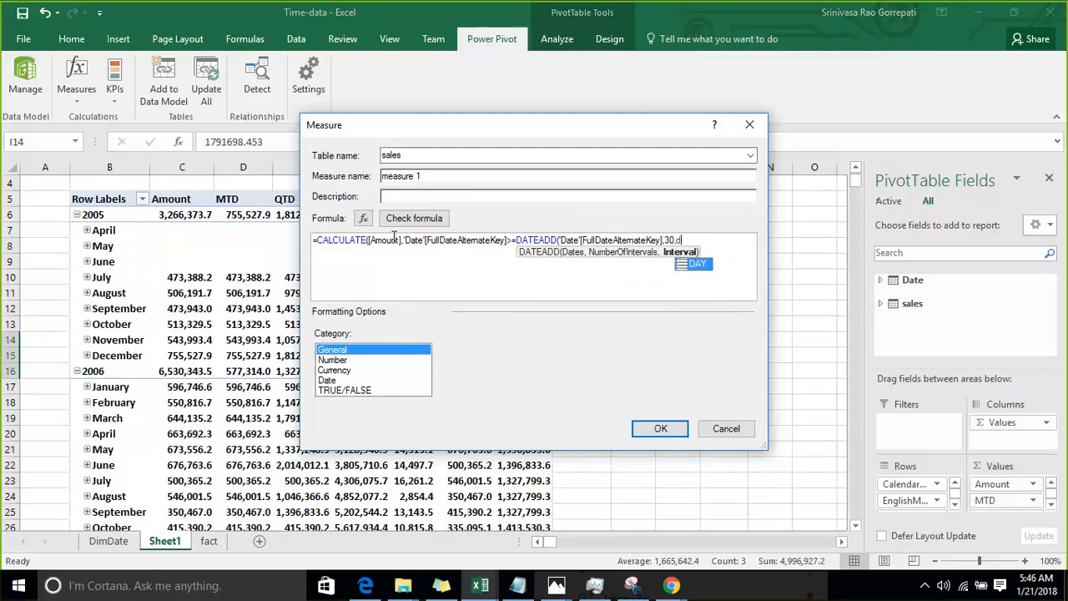
pyautogui.press('Left')
pyautogui.press('Left')
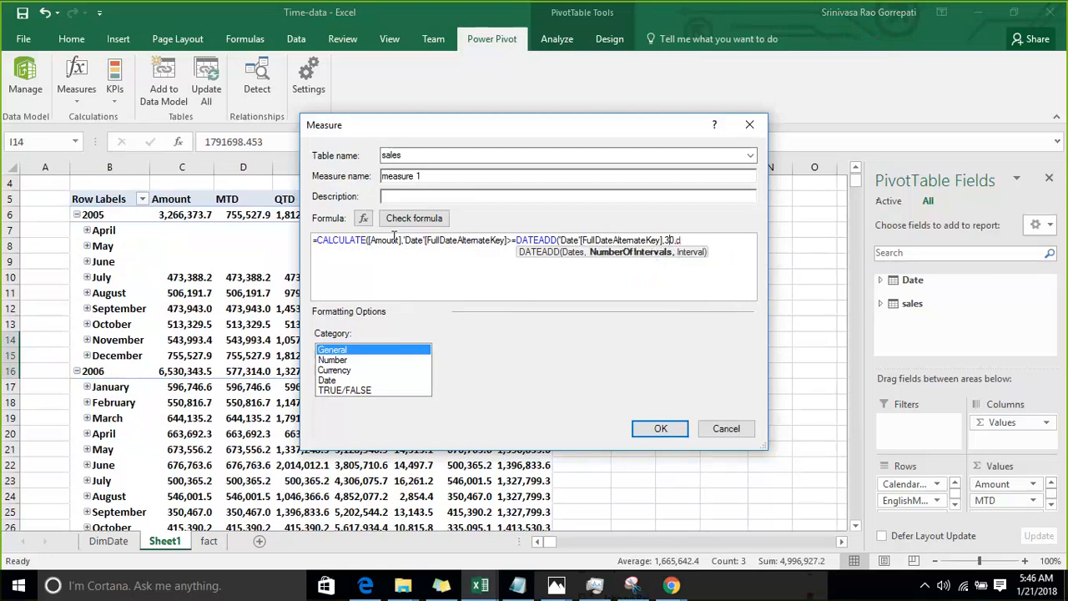
pyautogui.write('-')
pyautogui.press('End')
pyautogui.press('BackSpace')
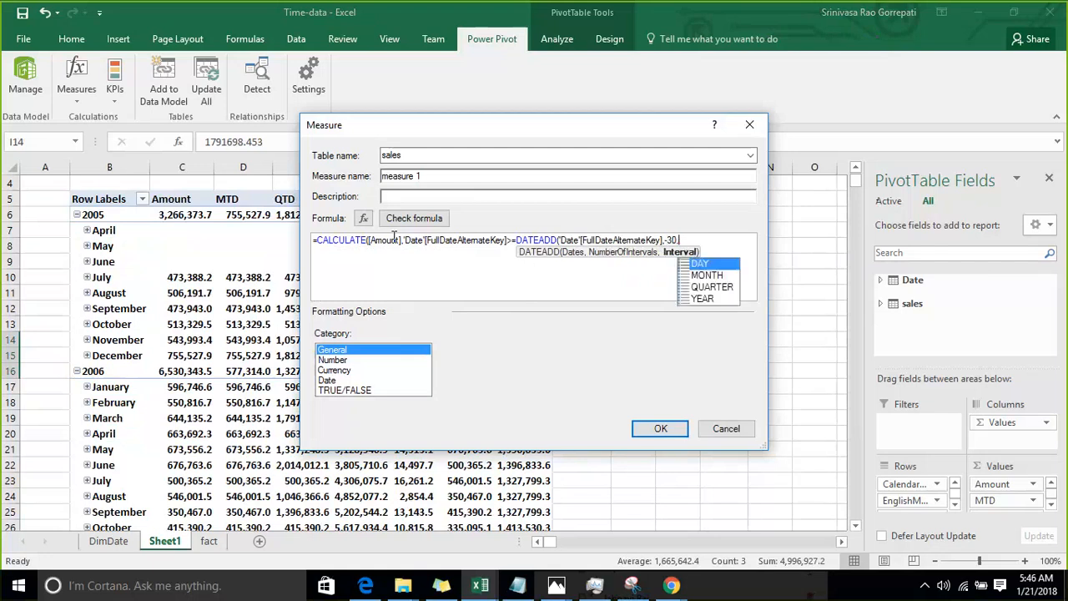
pyautogui.press('Tab')
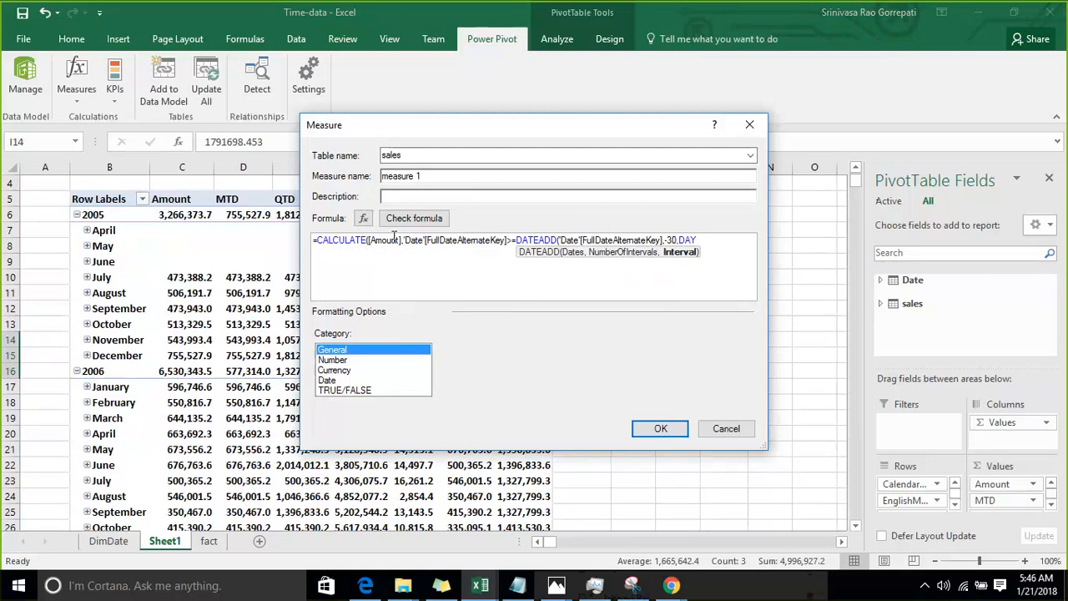
pyautogui.write(')')
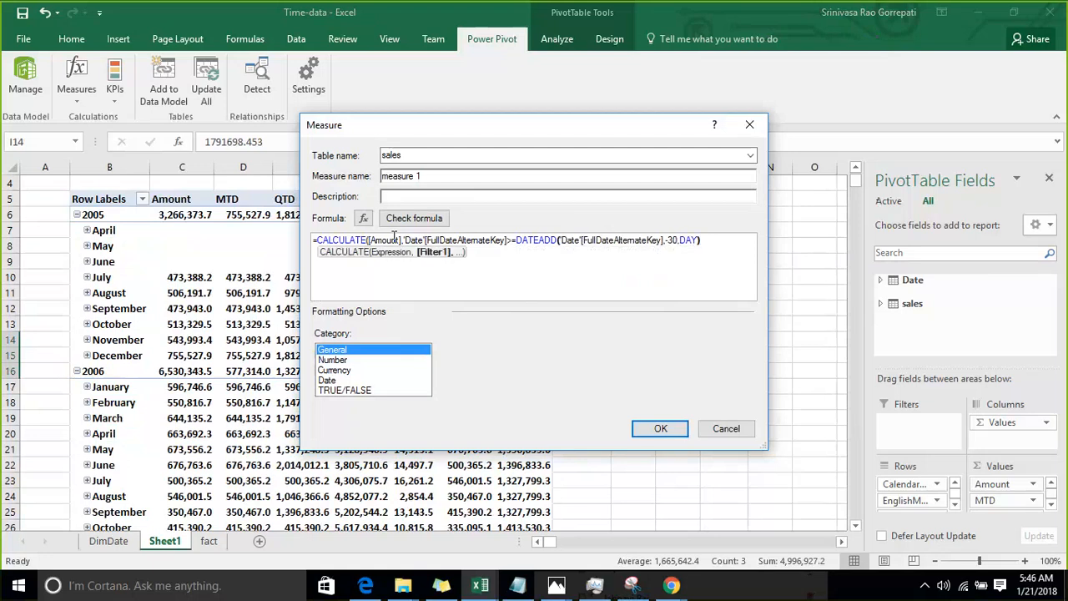
pyautogui.write(')')
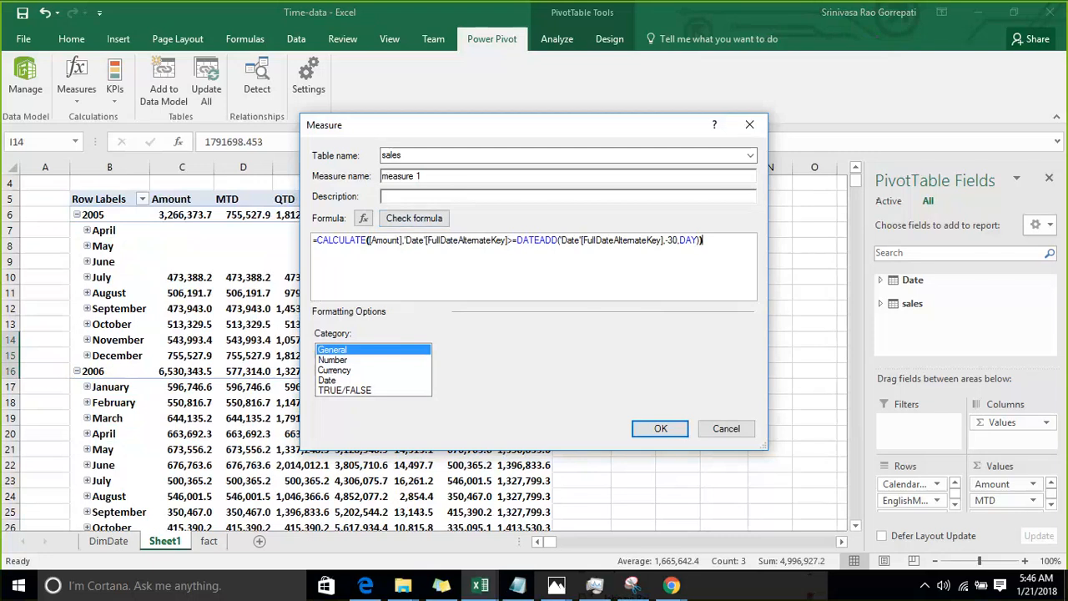
pyautogui.click(825, 24)
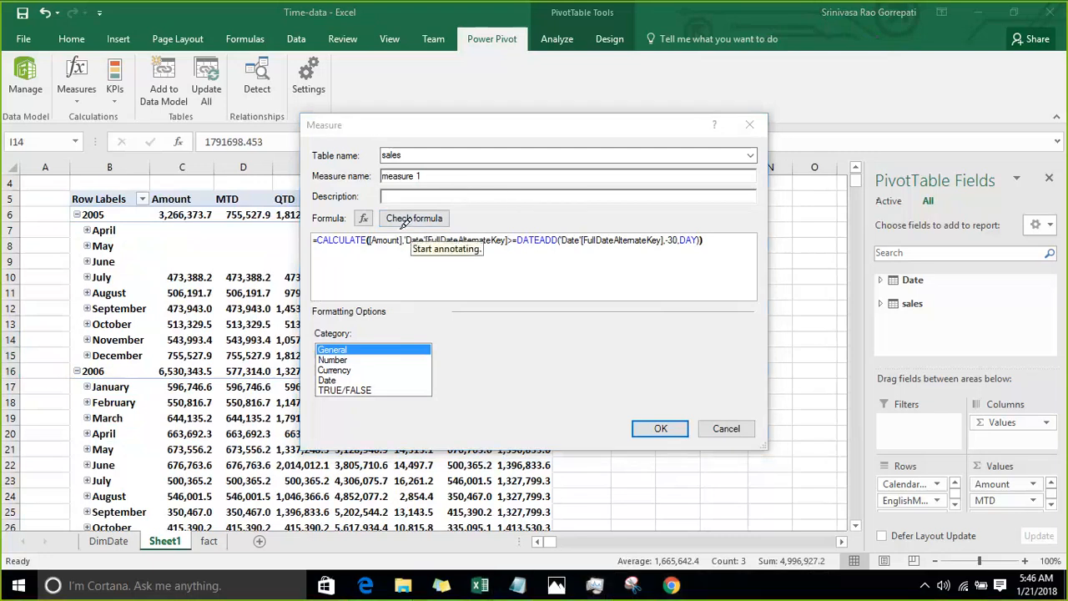
pyautogui.moveTo(411, 230)
pyautogui.mouseDown()
pyautogui.moveTo(380, 261)
pyautogui.moveTo(364, 217)
pyautogui.mouseUp()
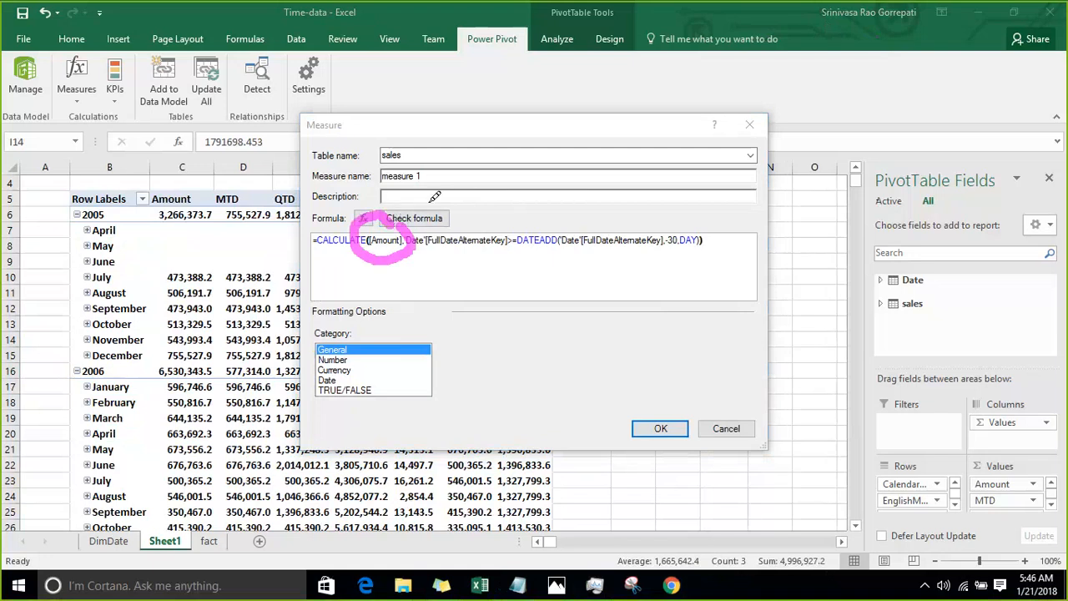
pyautogui.moveTo(474, 228); pyautogui.dragTo(481, 209)
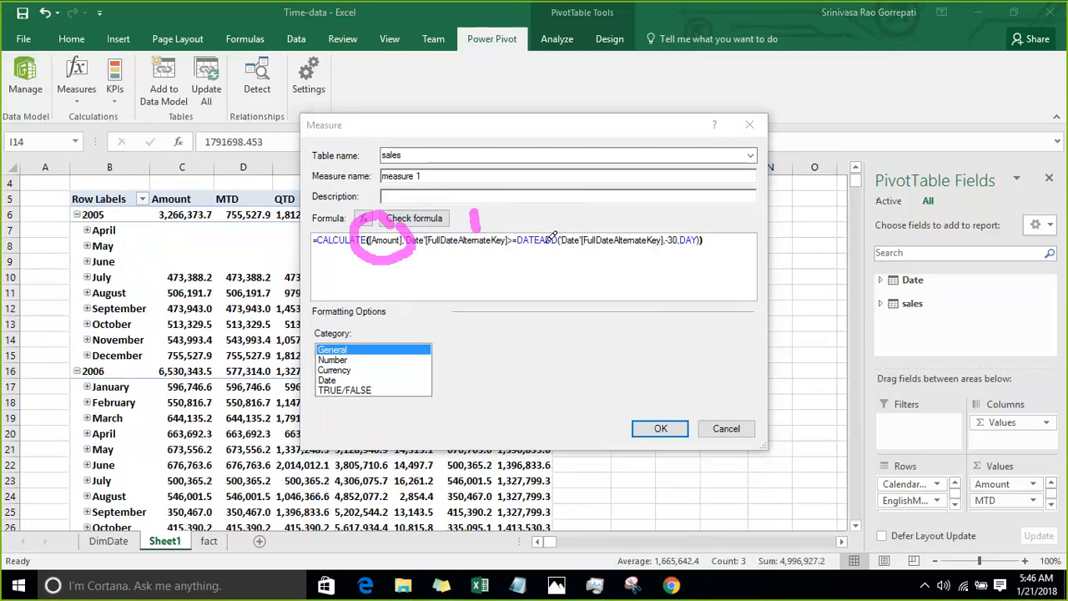
pyautogui.moveTo(473, 235)
pyautogui.mouseDown()
pyautogui.moveTo(467, 286)
pyautogui.moveTo(458, 272)
pyautogui.moveTo(488, 275)
pyautogui.mouseUp()
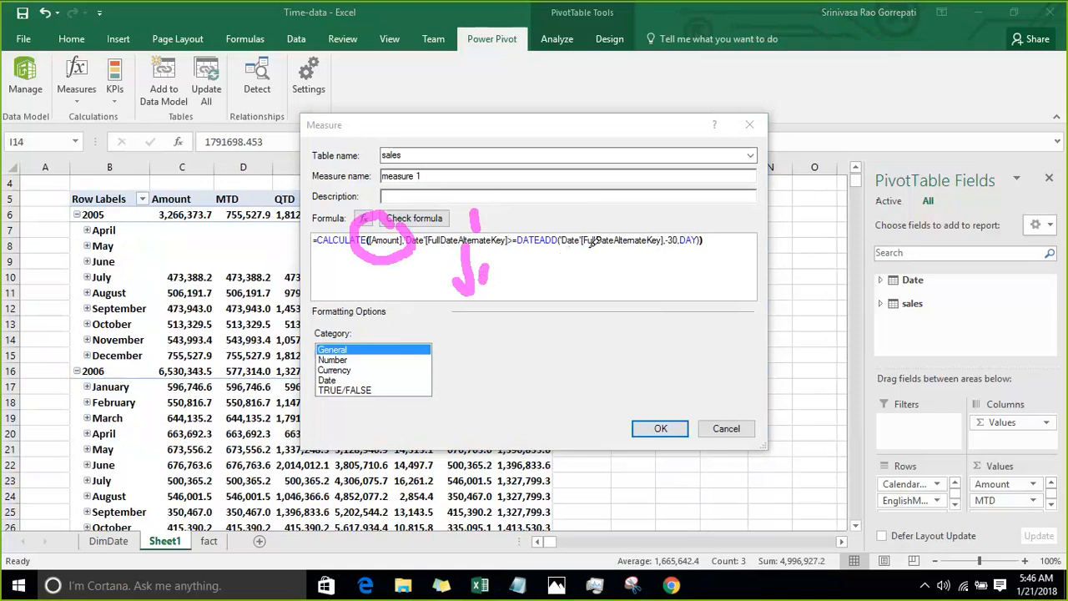
pyautogui.moveTo(588, 245)
pyautogui.mouseDown()
pyautogui.moveTo(596, 278)
pyautogui.moveTo(638, 265)
pyautogui.mouseUp()
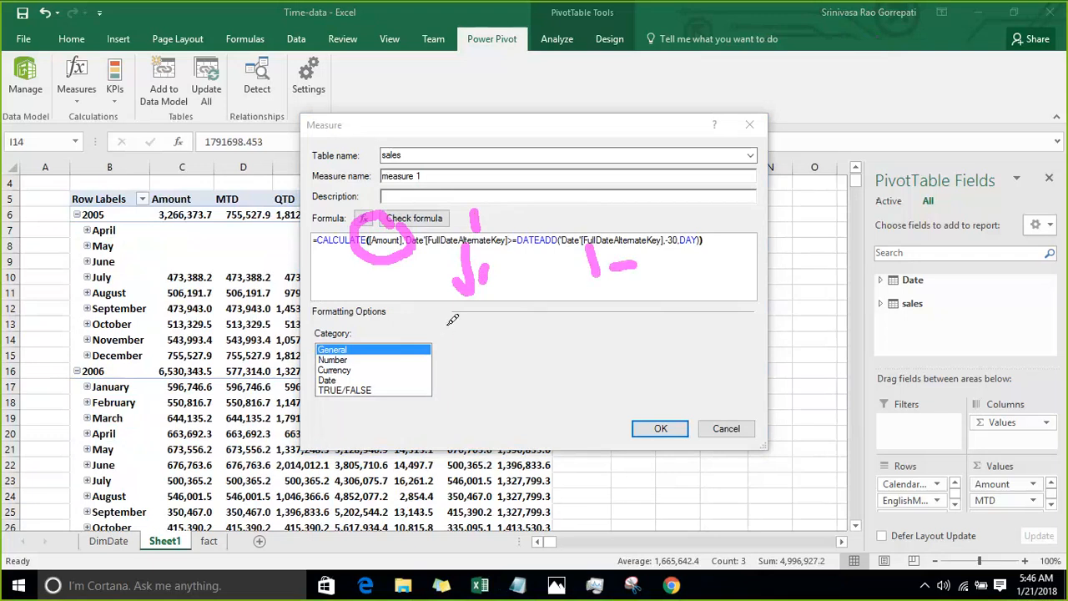
pyautogui.moveTo(444, 323)
pyautogui.mouseDown()
pyautogui.moveTo(519, 360)
pyautogui.moveTo(504, 371)
pyautogui.mouseUp()
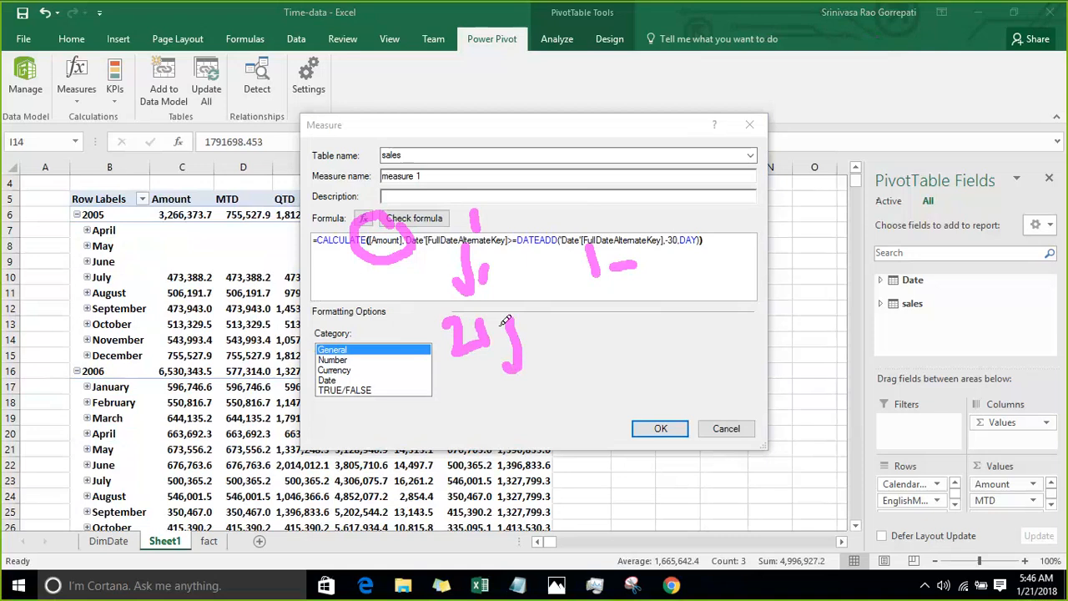
pyautogui.moveTo(494, 320)
pyautogui.mouseDown()
pyautogui.moveTo(544, 322)
pyautogui.moveTo(524, 334)
pyautogui.moveTo(566, 310)
pyautogui.moveTo(583, 323)
pyautogui.mouseUp()
pyautogui.moveTo(433, 41); pyautogui.dragTo(482, 287)
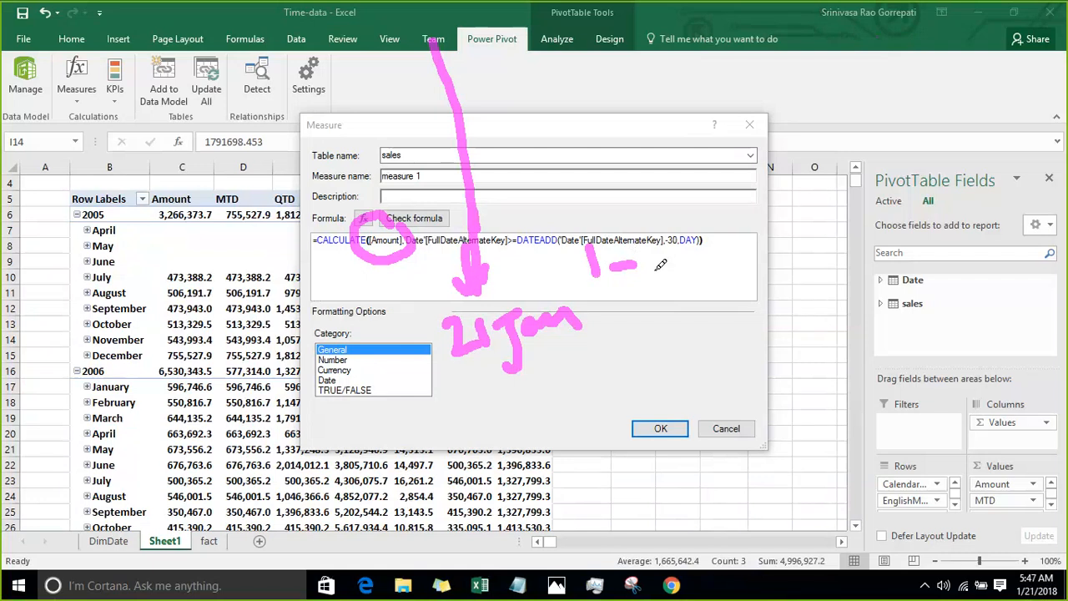
pyautogui.moveTo(652, 267)
pyautogui.mouseDown()
pyautogui.moveTo(701, 377)
pyautogui.moveTo(713, 334)
pyautogui.moveTo(728, 335)
pyautogui.moveTo(738, 359)
pyautogui.moveTo(883, 286)
pyautogui.mouseUp()
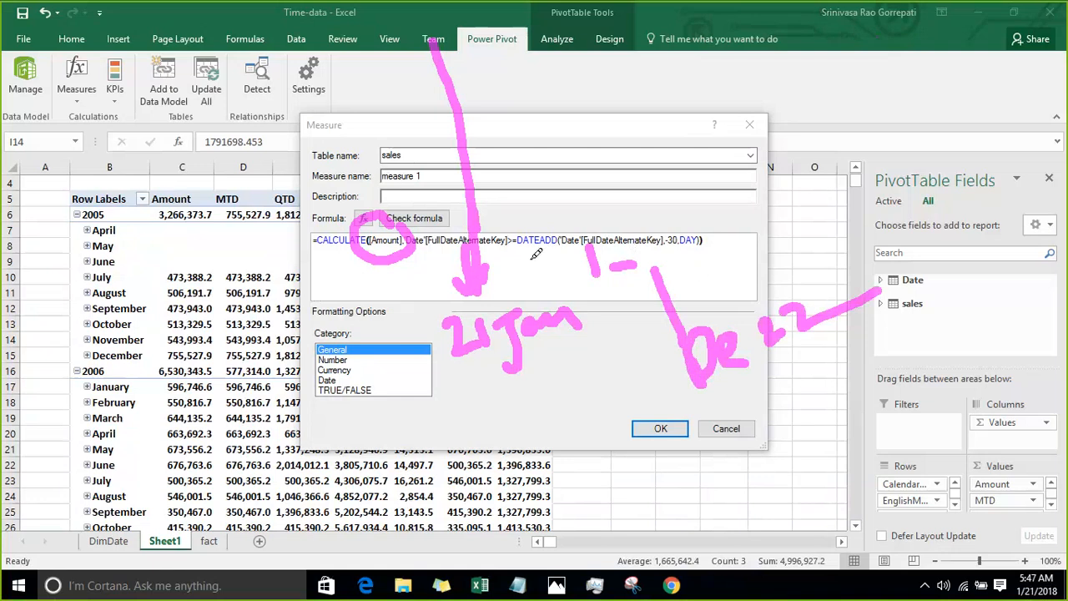
pyautogui.moveTo(541, 255)
pyautogui.mouseDown()
pyautogui.moveTo(521, 219)
pyautogui.moveTo(726, 209)
pyautogui.moveTo(626, 275)
pyautogui.moveTo(543, 271)
pyautogui.moveTo(540, 252)
pyautogui.mouseUp()
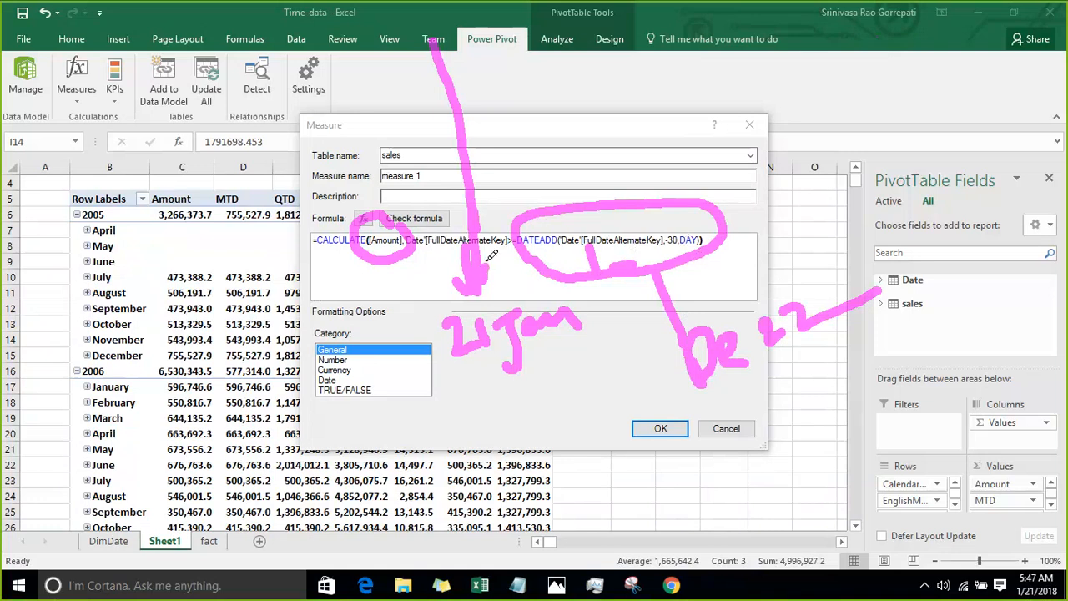
pyautogui.moveTo(499, 255)
pyautogui.mouseDown()
pyautogui.moveTo(514, 281)
pyautogui.moveTo(600, 283)
pyautogui.moveTo(656, 325)
pyautogui.moveTo(650, 344)
pyautogui.mouseUp()
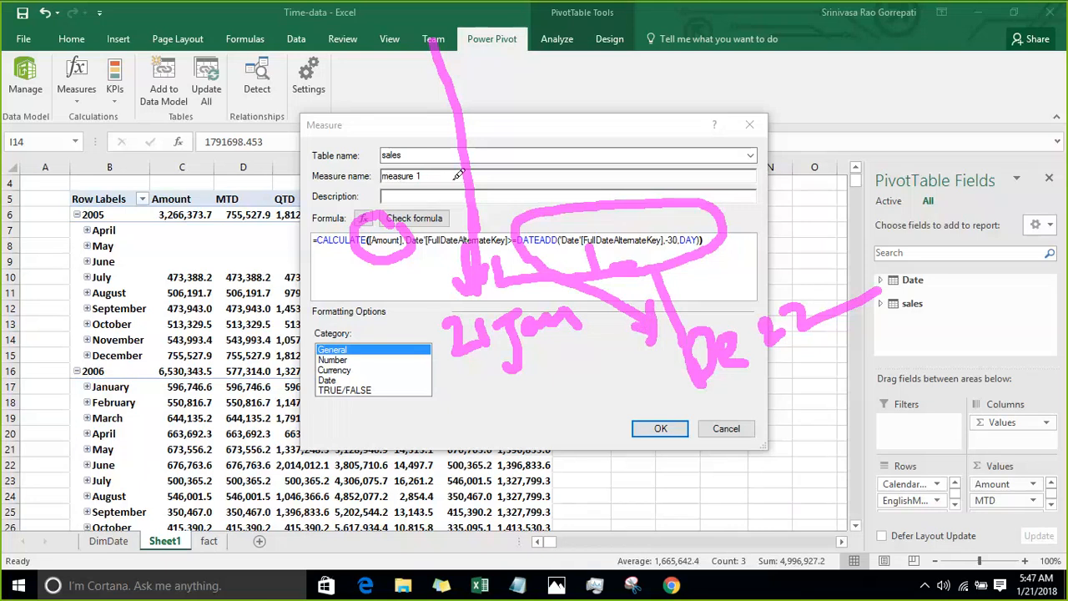
pyautogui.click(836, 25)
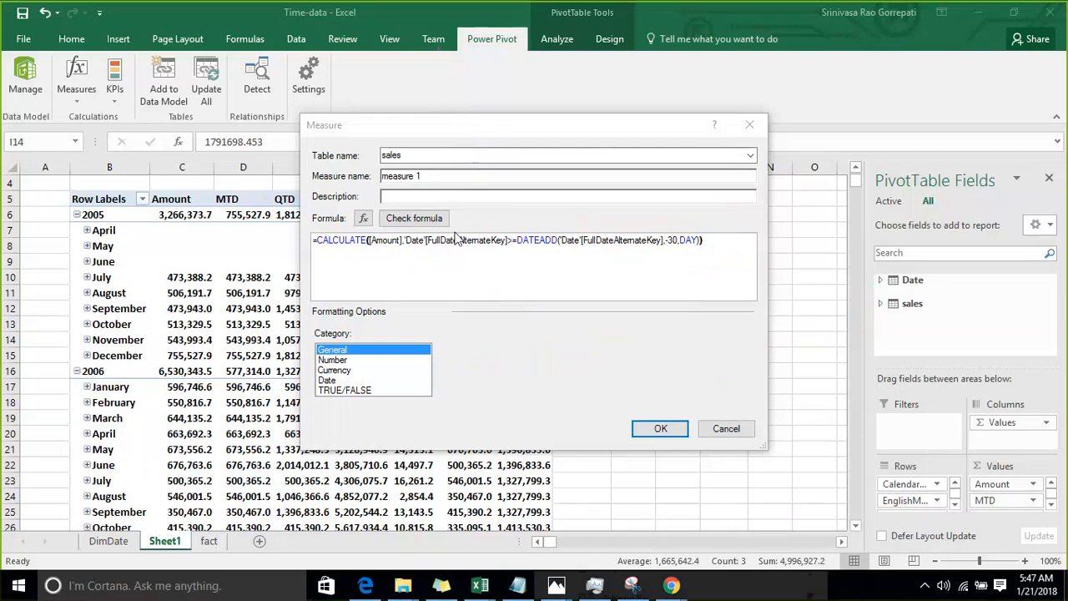
# Name the measure last30, format it as a number with 1 decimal place and a thousands separator, and save it.
pyautogui.moveTo(439, 179); pyautogui.dragTo(341, 187)
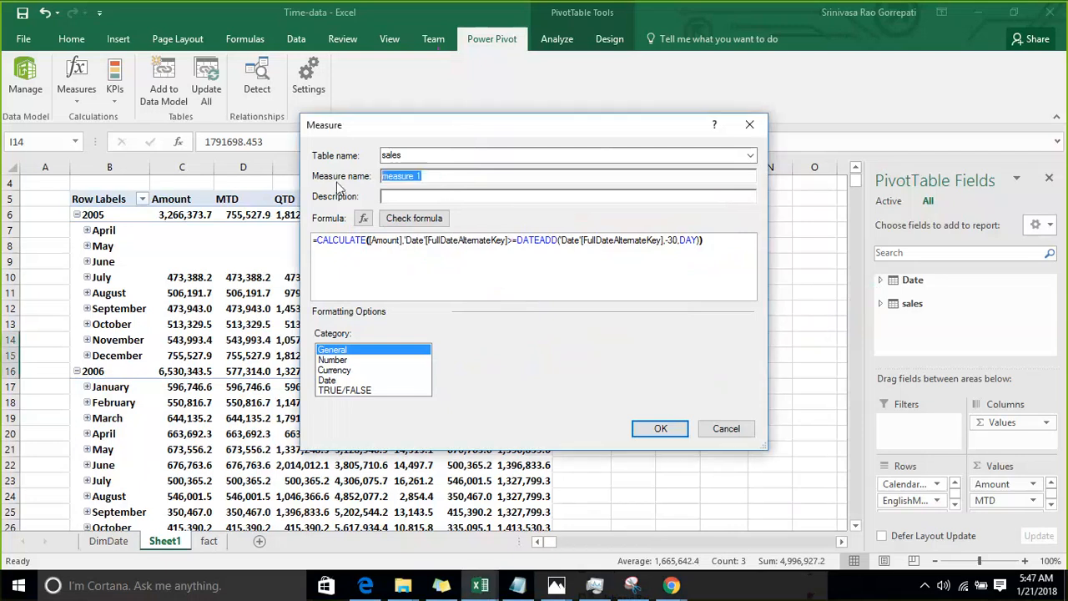
pyautogui.write('last30')
pyautogui.click(367, 359)
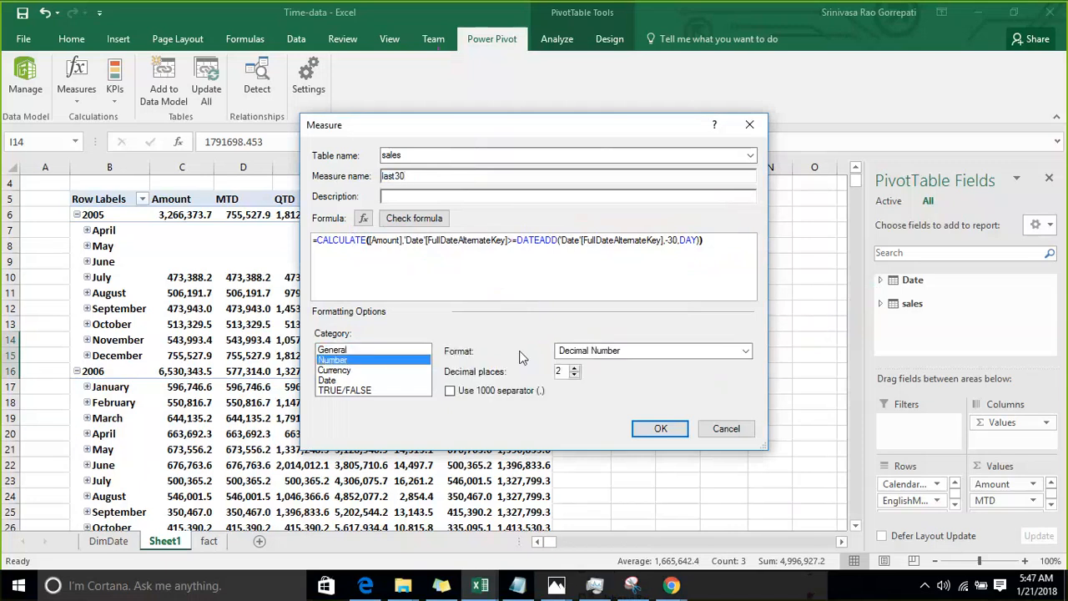
pyautogui.click(574, 374)
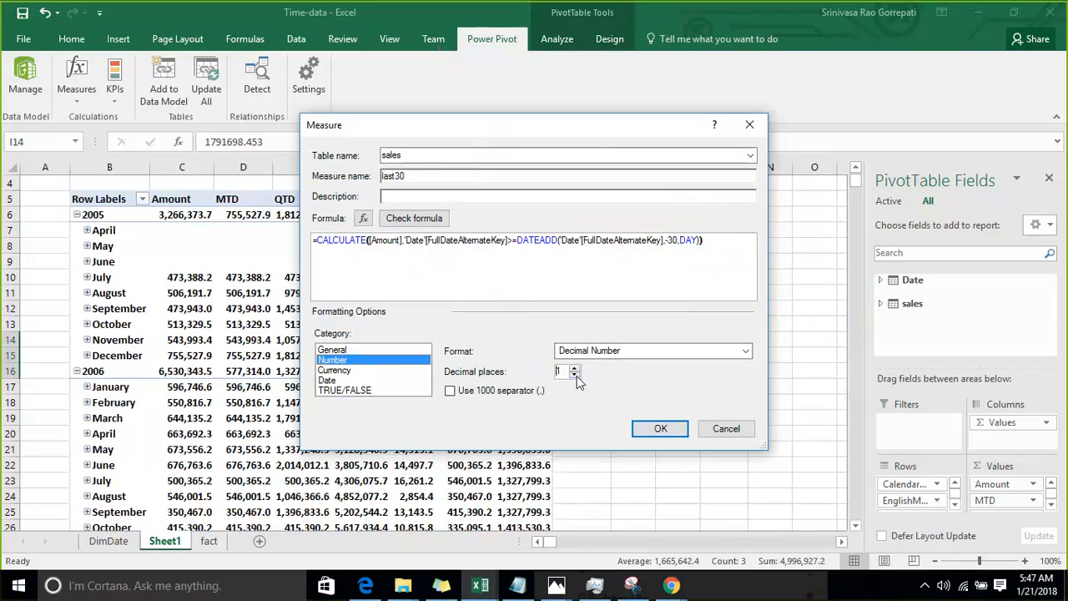
pyautogui.click(499, 390)
pyautogui.click(645, 430)
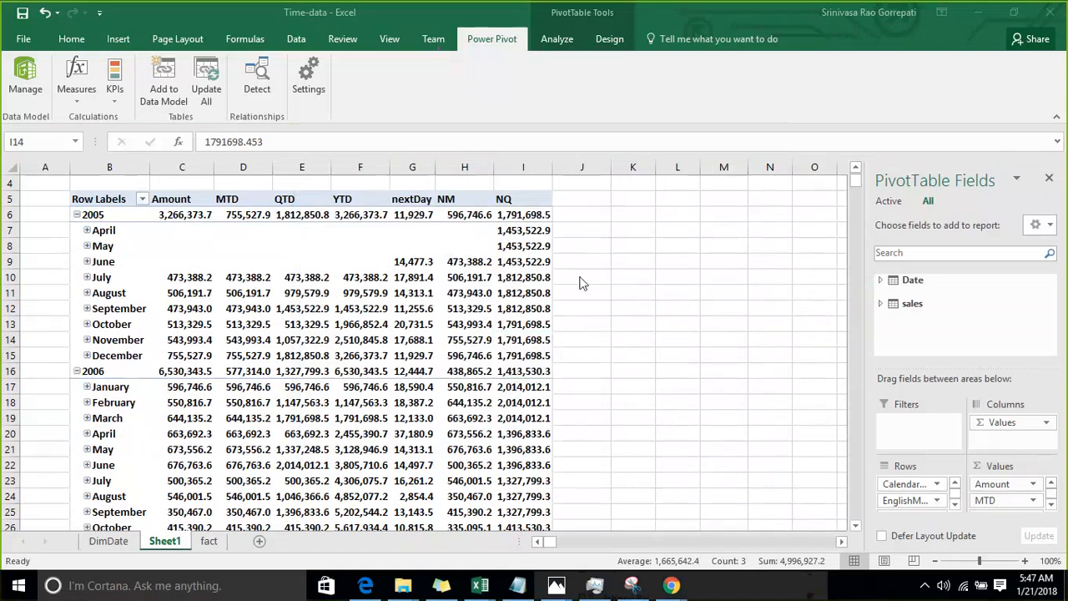
# Try to add the last30 measure from the sales table to the pivot table values.
pyautogui.click(503, 201)
pyautogui.click(883, 303)
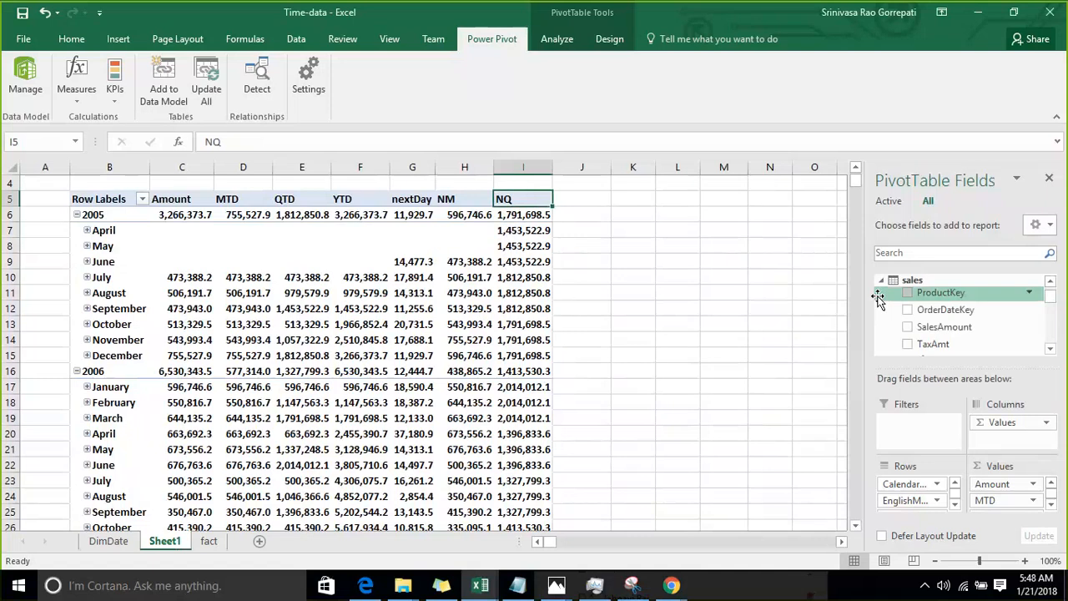
pyautogui.scroll(-3, 900, 309)
pyautogui.scroll(-5, 902, 307)
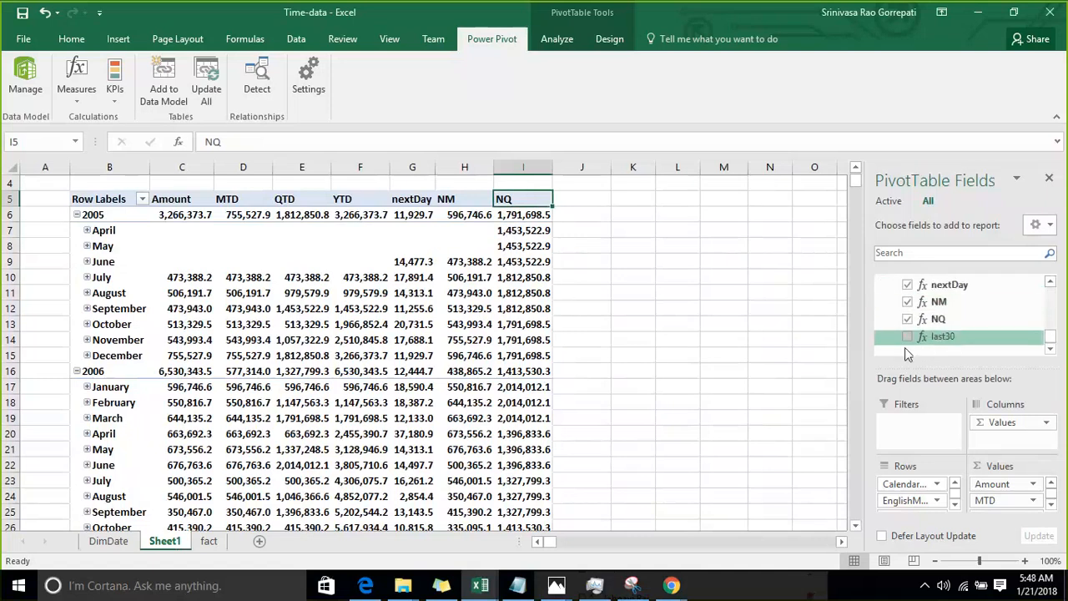
pyautogui.click(909, 336)
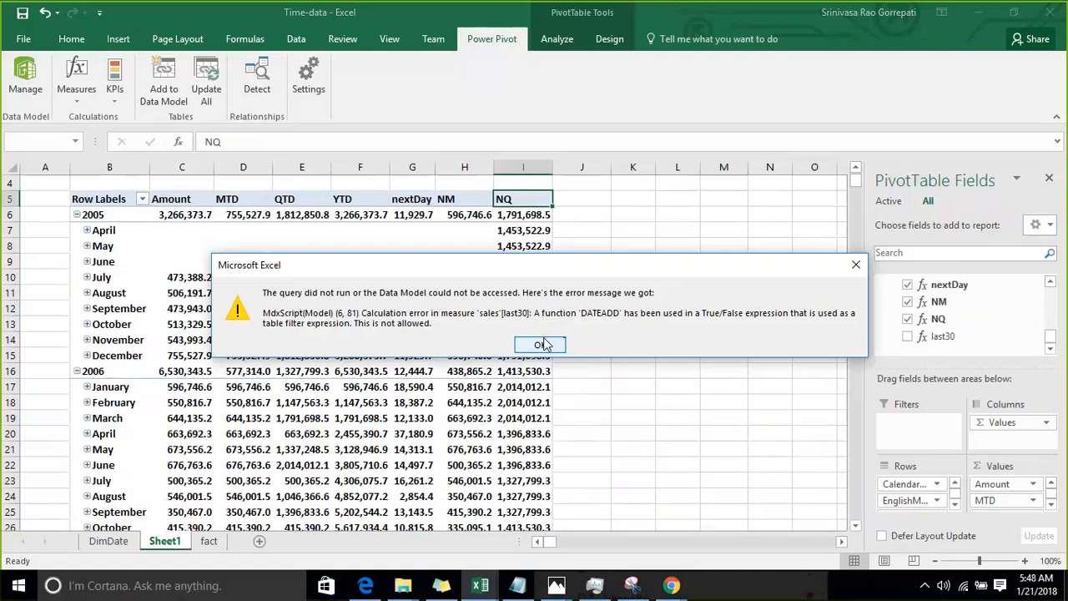
pyautogui.click(543, 345)
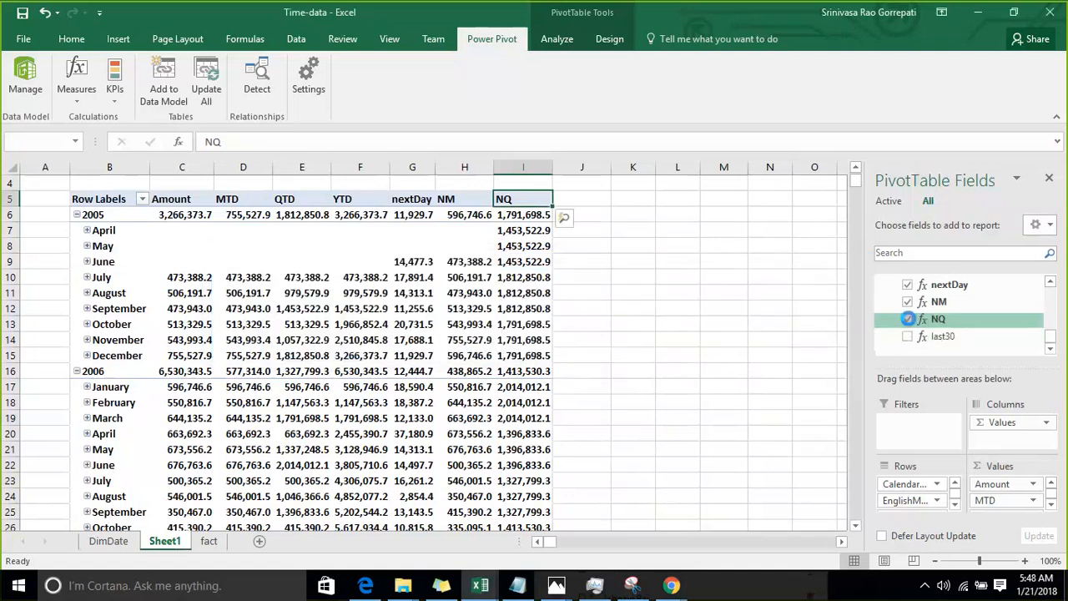
# Remove the NQ, NM and nextDay measures from the pivot table.
pyautogui.click(908, 319)
pyautogui.click(908, 302)
pyautogui.scroll(1, 891, 323)
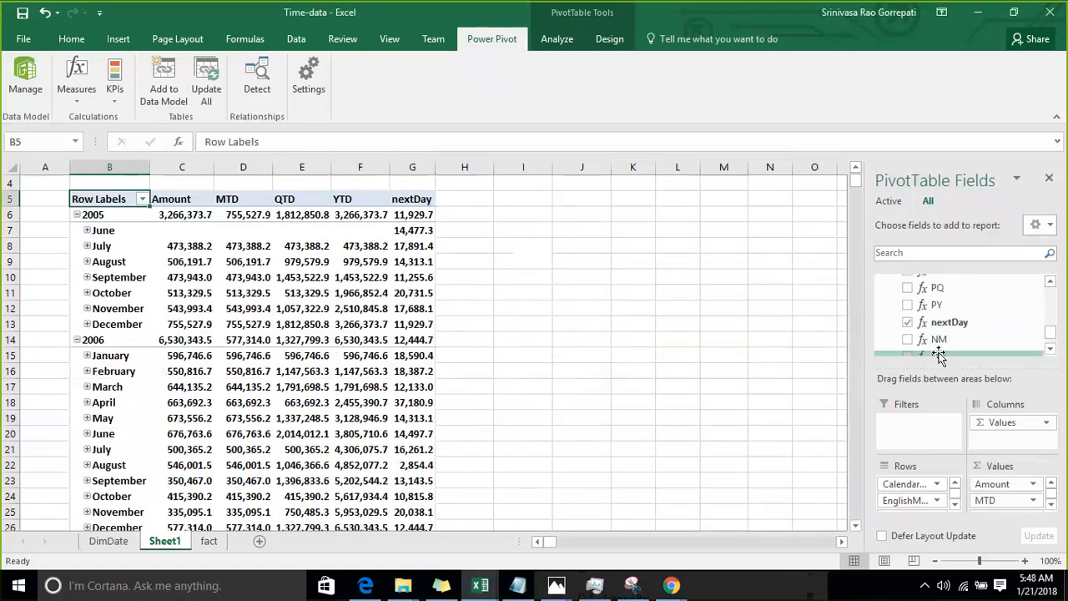
pyautogui.click(908, 322)
pyautogui.scroll(-1, 945, 288)
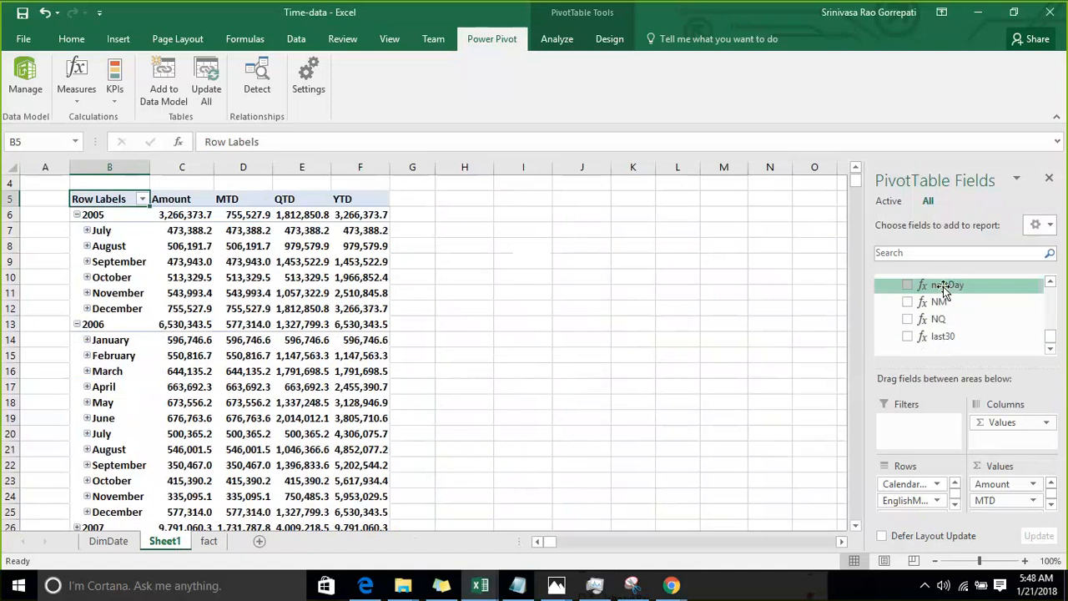
# Try again to add last30 to the pivot table with only Amount, MTD, QTD and YTD as values.
pyautogui.click(908, 337)
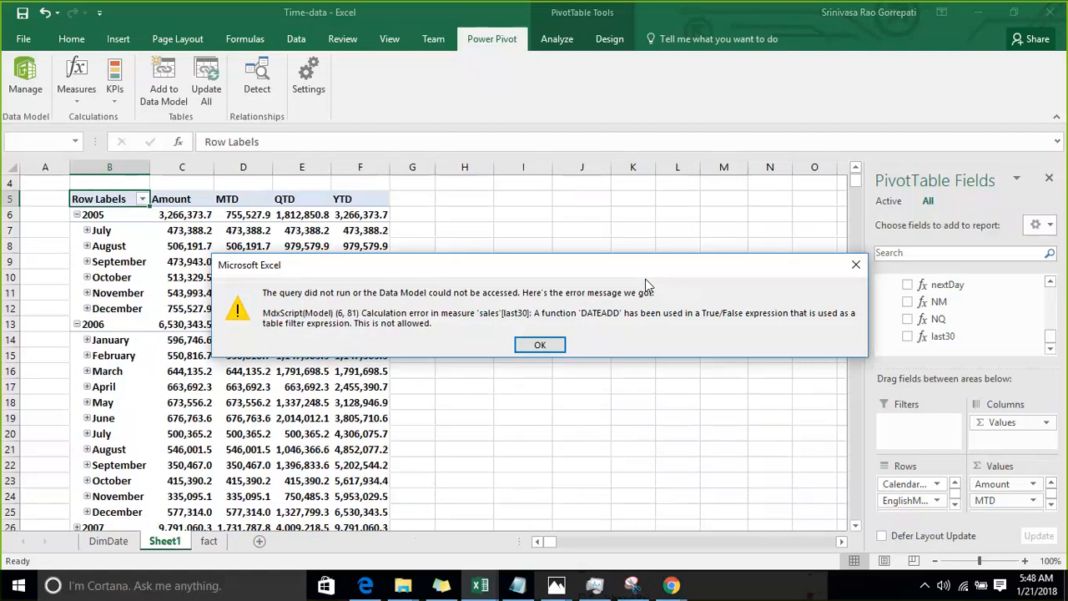
pyautogui.click(559, 345)
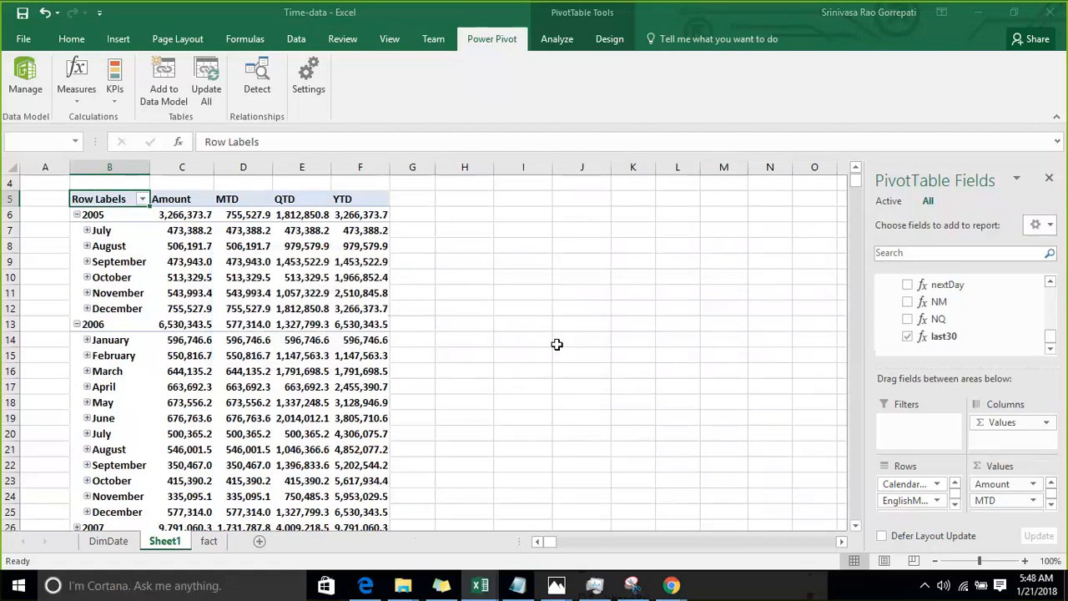
pyautogui.click(380, 293)
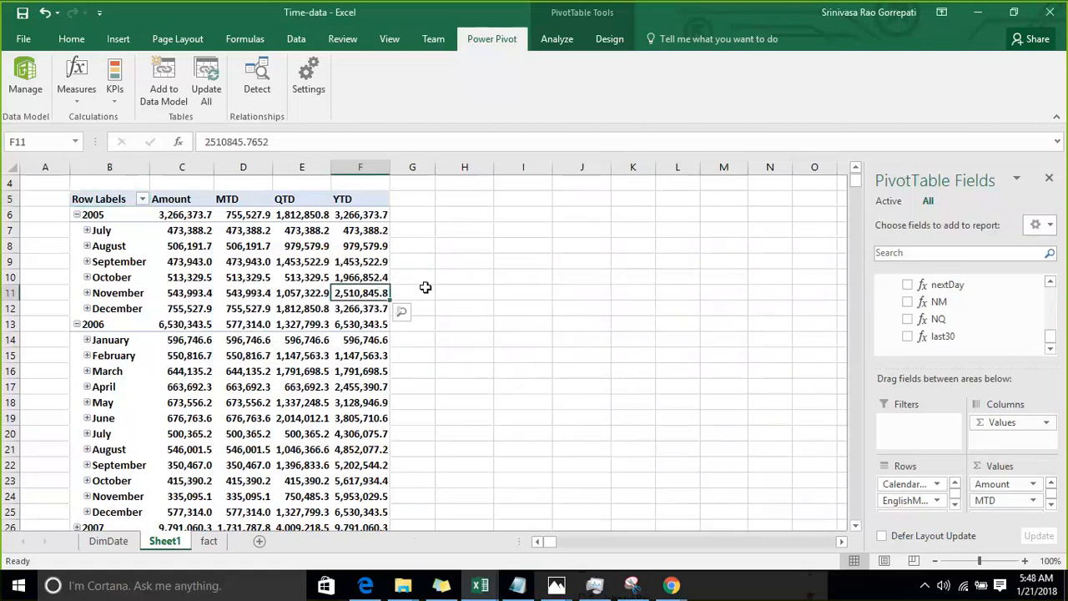
pyautogui.click(519, 311)
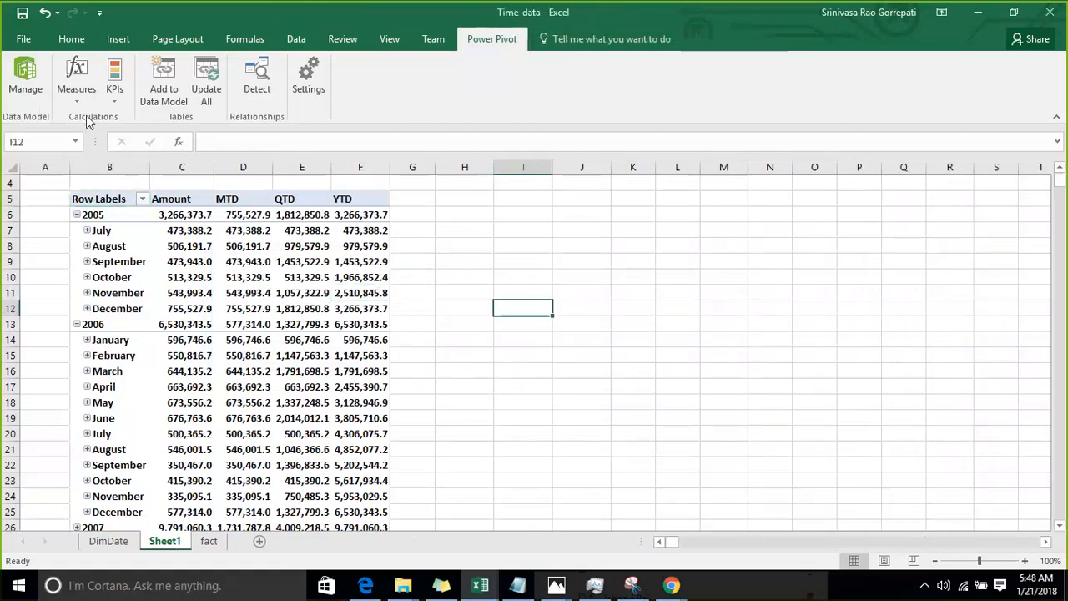
# Open the last30 measure for editing from the list of managed measures.
pyautogui.click(76, 103)
pyautogui.click(109, 137)
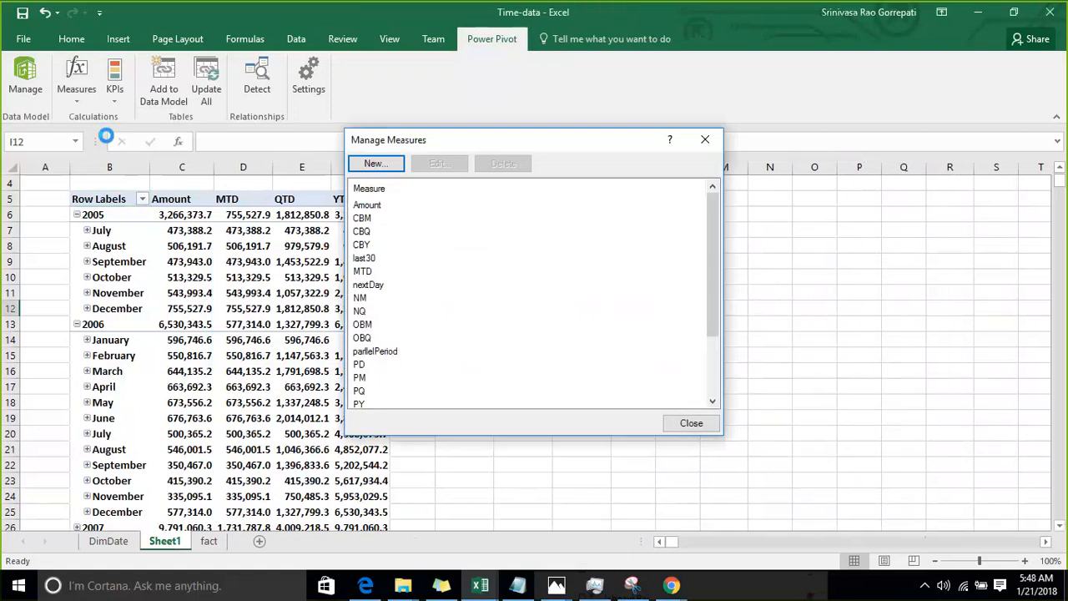
pyautogui.scroll(-3, 458, 301)
pyautogui.scroll(2, 422, 299)
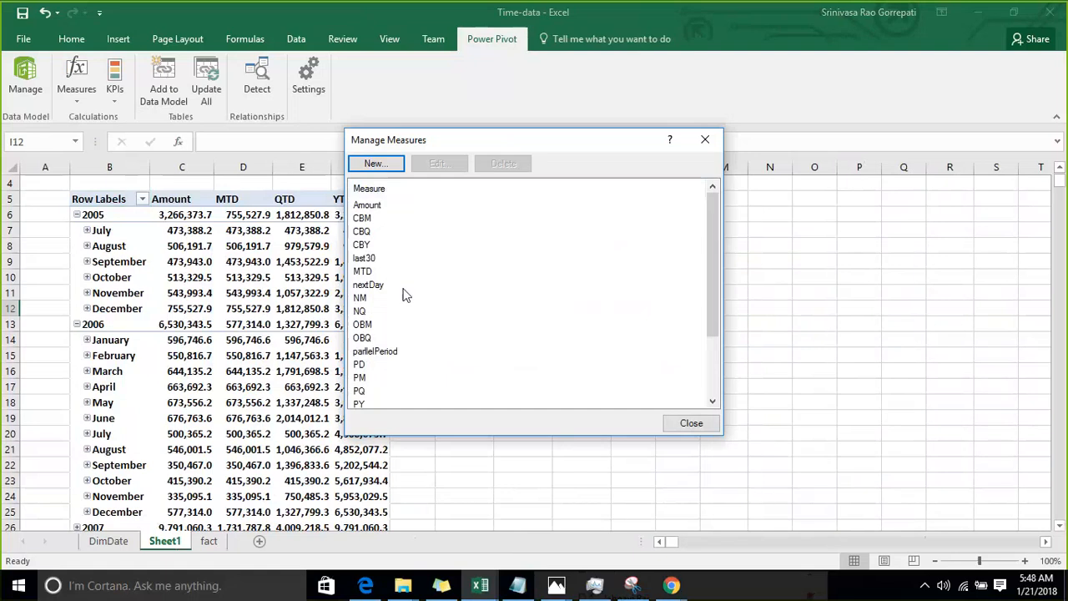
pyautogui.click(373, 260)
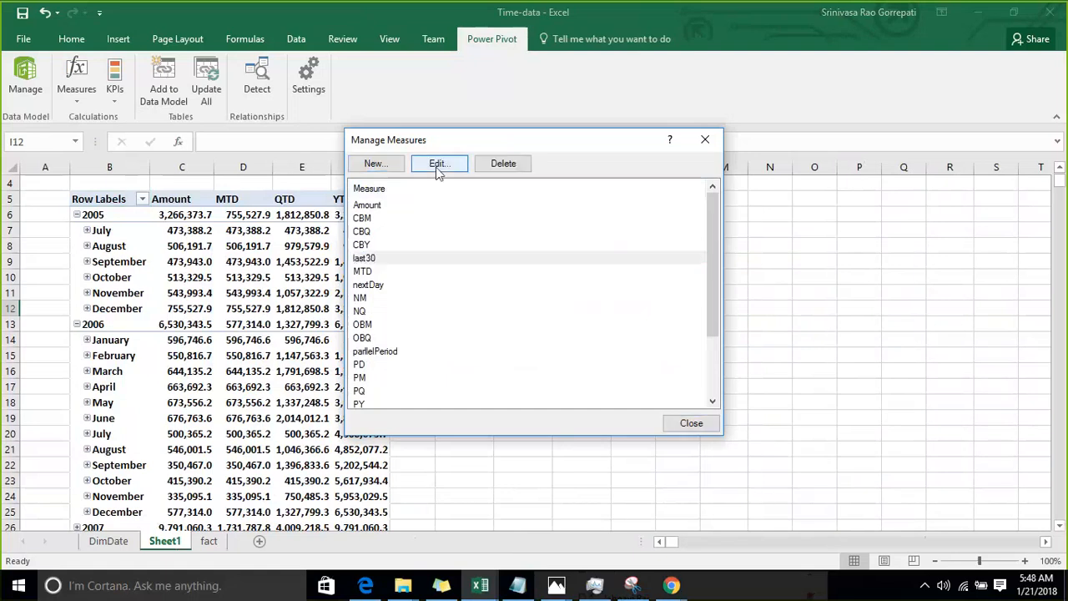
pyautogui.click(438, 164)
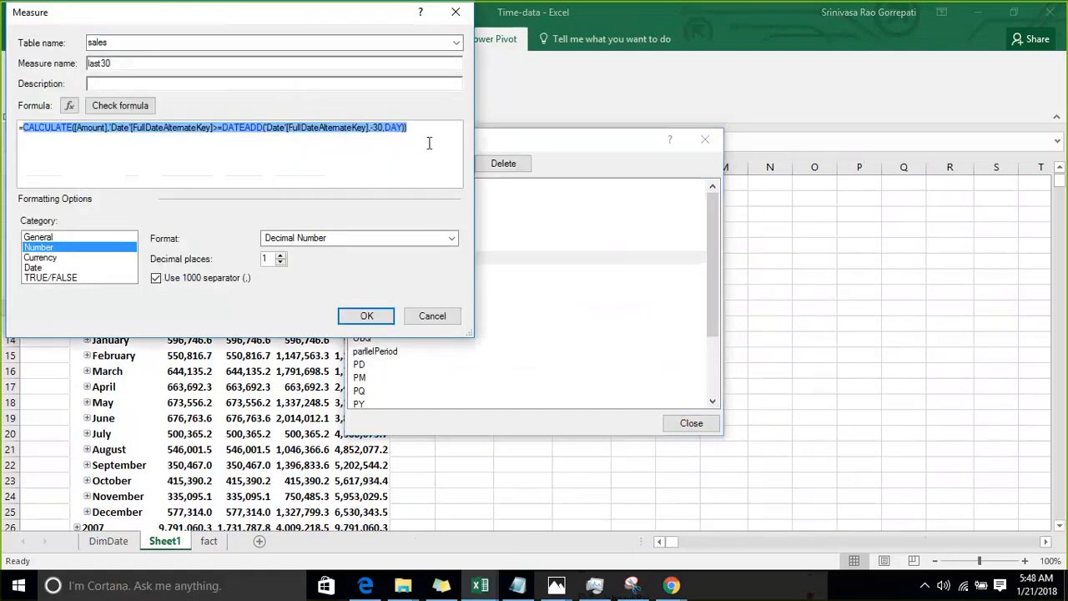
# Check the last30 formula for errors and examine its date comparison and DATEADD argument.
pyautogui.click(429, 143)
pyautogui.click(130, 110)
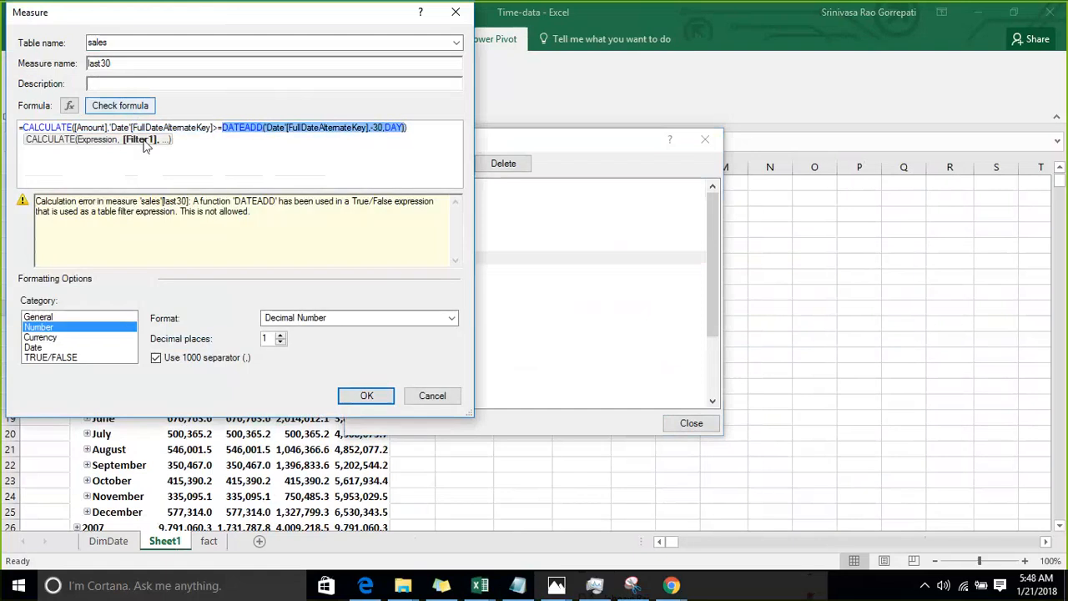
pyautogui.click(170, 217)
pyautogui.click(113, 130)
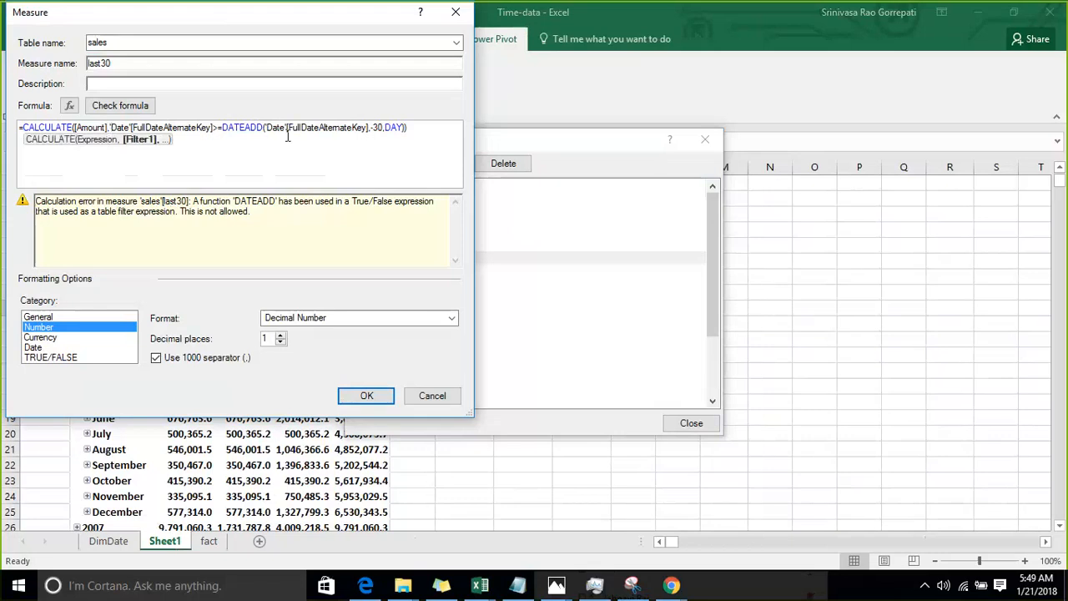
pyautogui.click(424, 134)
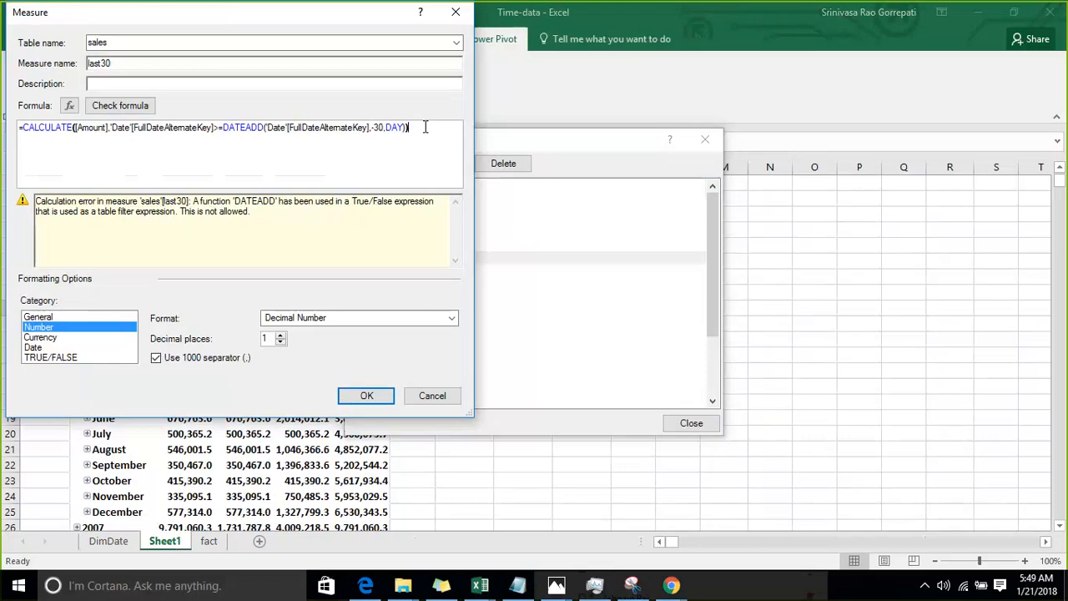
pyautogui.click(232, 128)
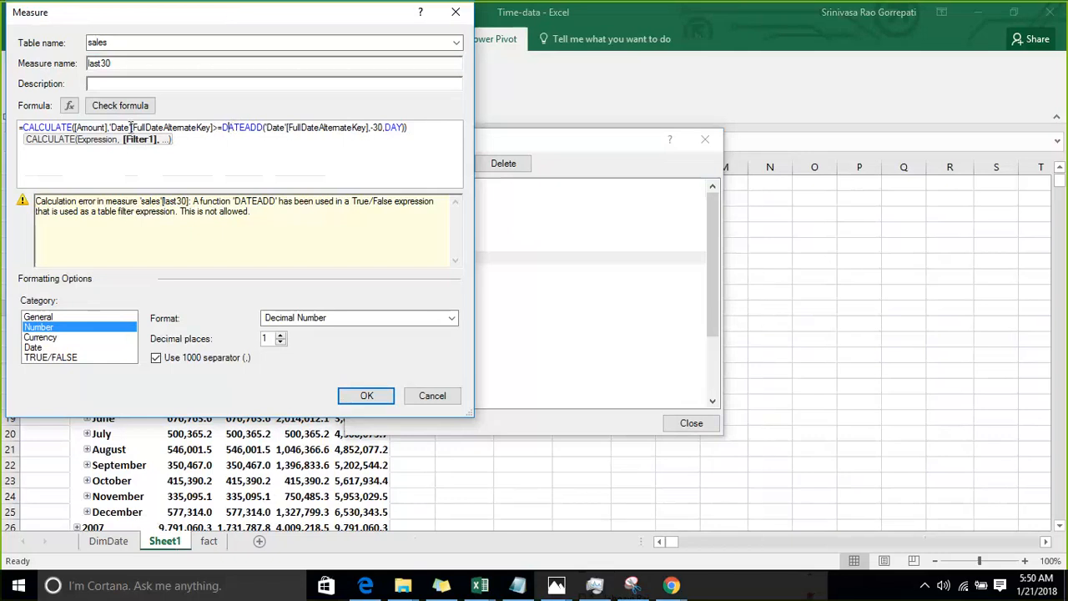
# Erase the date filter condition from the last30 formula, leaving =CALCULATE([Amount], as its start.
pyautogui.click(404, 124)
pyautogui.press('BackSpace')
pyautogui.press('BackSpace')
pyautogui.press('BackSpace')
pyautogui.press('BackSpace')
pyautogui.press('BackSpace')
pyautogui.press('BackSpace')
pyautogui.press('BackSpace')
pyautogui.press('BackSpace')
pyautogui.press('BackSpace')
pyautogui.press('BackSpace')
pyautogui.press('BackSpace')
pyautogui.press('BackSpace')
pyautogui.press('BackSpace')
pyautogui.press('BackSpace')
pyautogui.press('BackSpace')
pyautogui.press('BackSpace')
pyautogui.press('BackSpace')
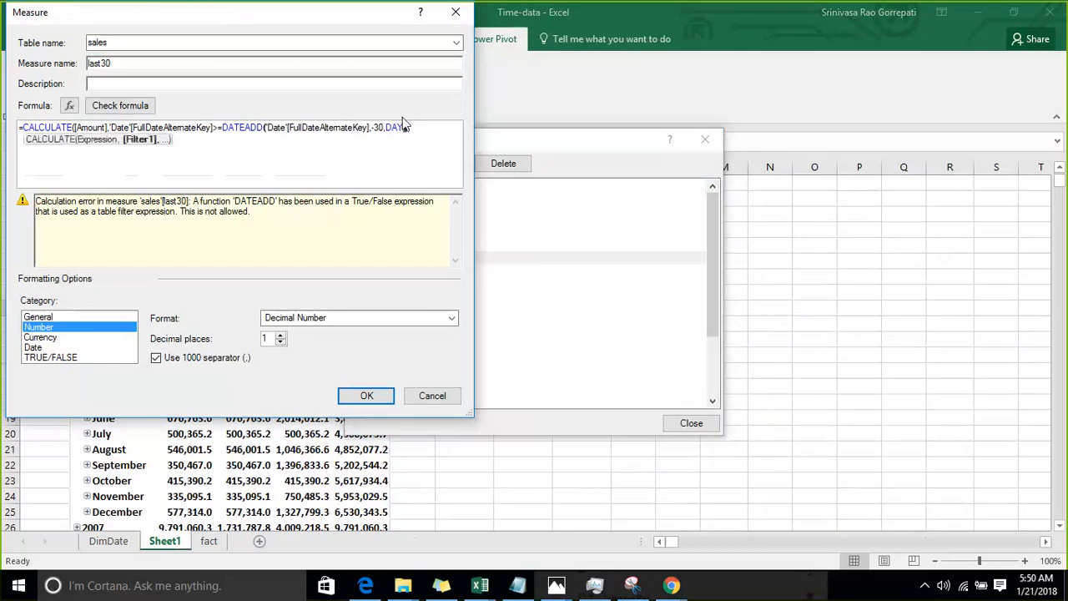
pyautogui.press('BackSpace')
pyautogui.press('BackSpace')
pyautogui.press('BackSpace')
pyautogui.press('BackSpace')
pyautogui.press('BackSpace')
pyautogui.press('BackSpace')
pyautogui.press('BackSpace')
pyautogui.press('BackSpace')
pyautogui.press('BackSpace')
pyautogui.press('BackSpace')
pyautogui.press('BackSpace')
pyautogui.press('BackSpace')
pyautogui.press('BackSpace')
pyautogui.press('BackSpace')
pyautogui.press('BackSpace')
pyautogui.press('BackSpace')
pyautogui.press('BackSpace')
pyautogui.press('BackSpace')
pyautogui.press('BackSpace')
pyautogui.press('BackSpace')
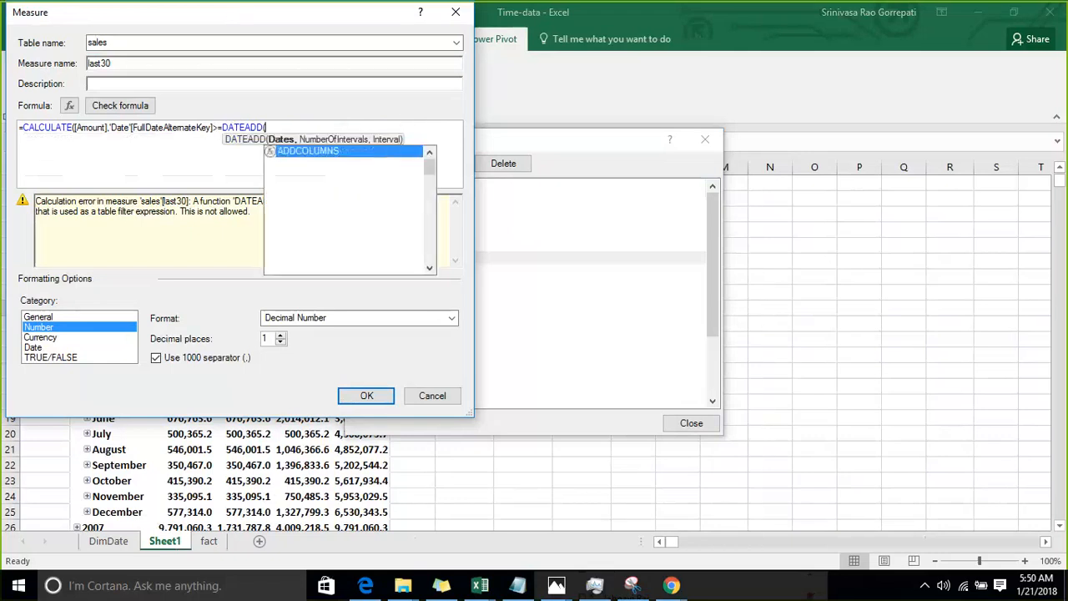
pyautogui.press('BackSpace')
pyautogui.press('BackSpace')
pyautogui.press('BackSpace')
pyautogui.press('BackSpace')
pyautogui.press('BackSpace')
pyautogui.press('BackSpace')
pyautogui.press('BackSpace')
pyautogui.press('BackSpace')
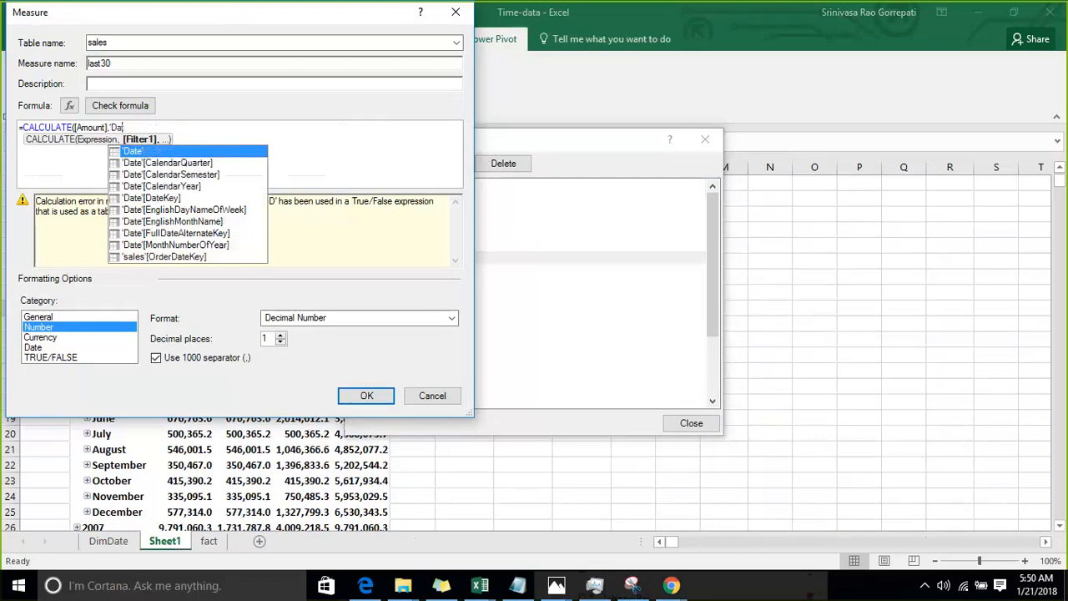
pyautogui.press('BackSpace')
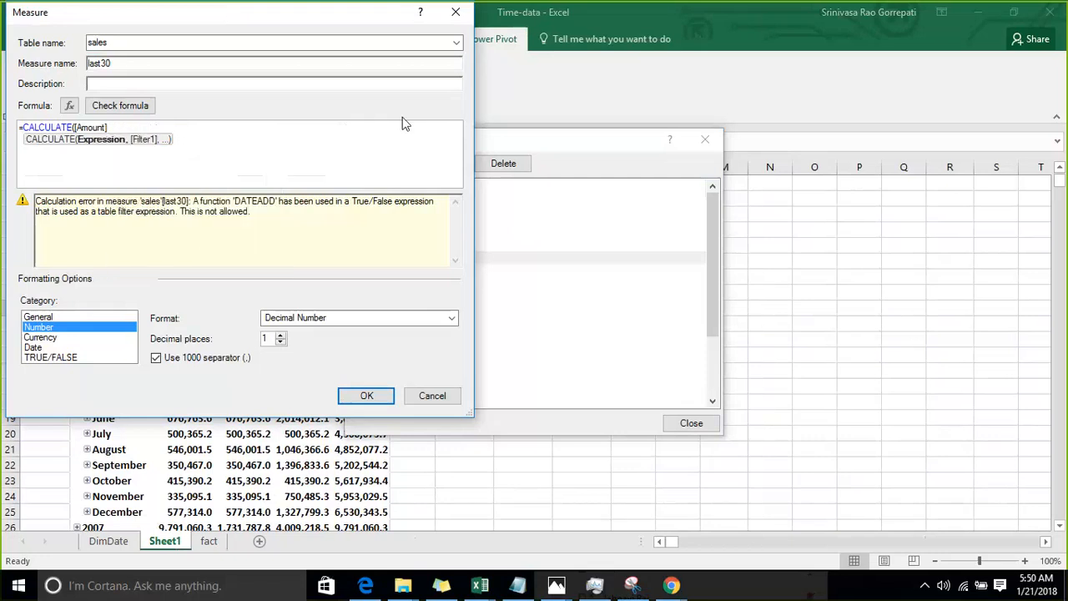
pyautogui.write(',ca')
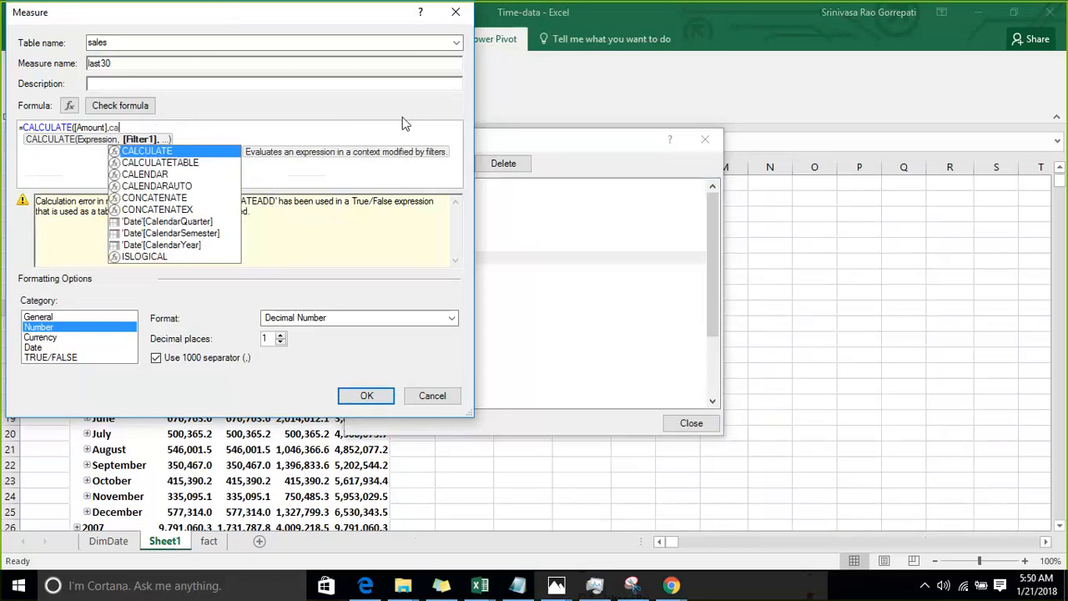
pyautogui.press('BackSpace')
pyautogui.press('BackSpace')
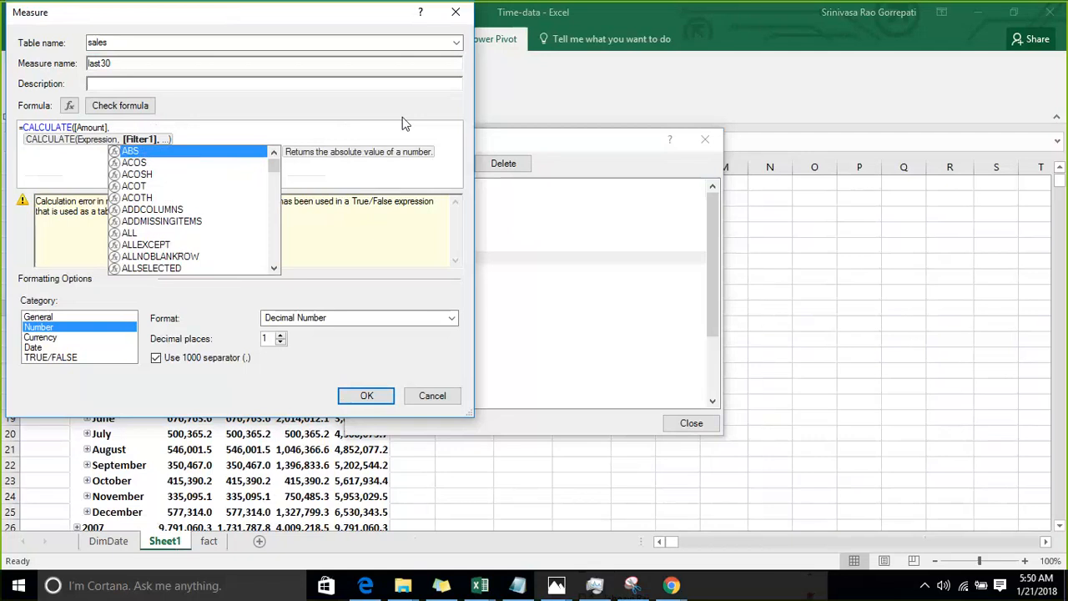
# Enter 'Date'[FullDateAlternateKey] at the start of the CALCULATE filter in the last30 formula.
pyautogui.click(128, 127)
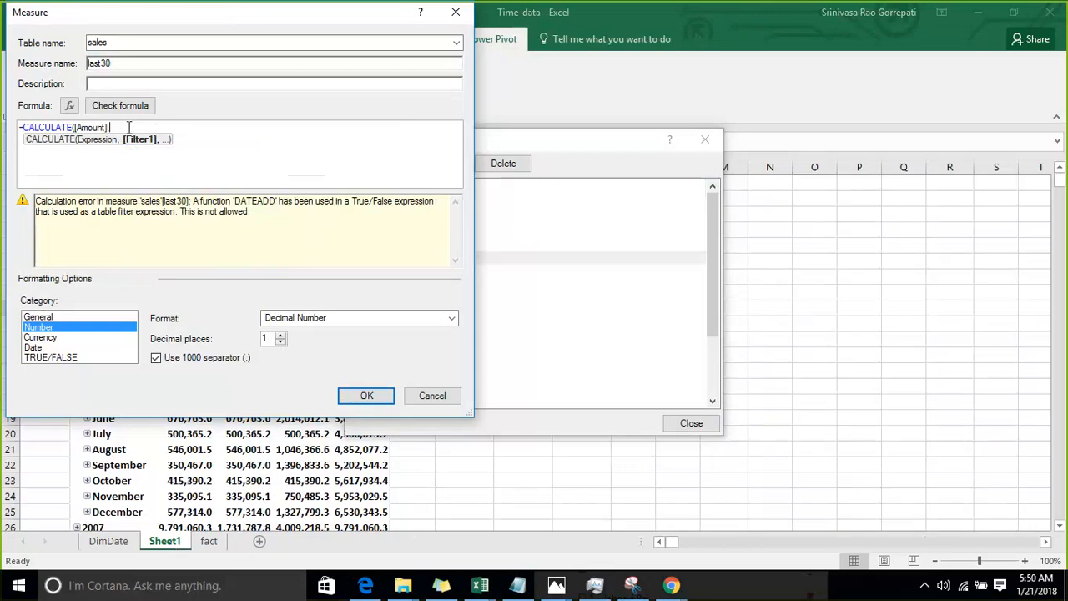
pyautogui.write('fu')
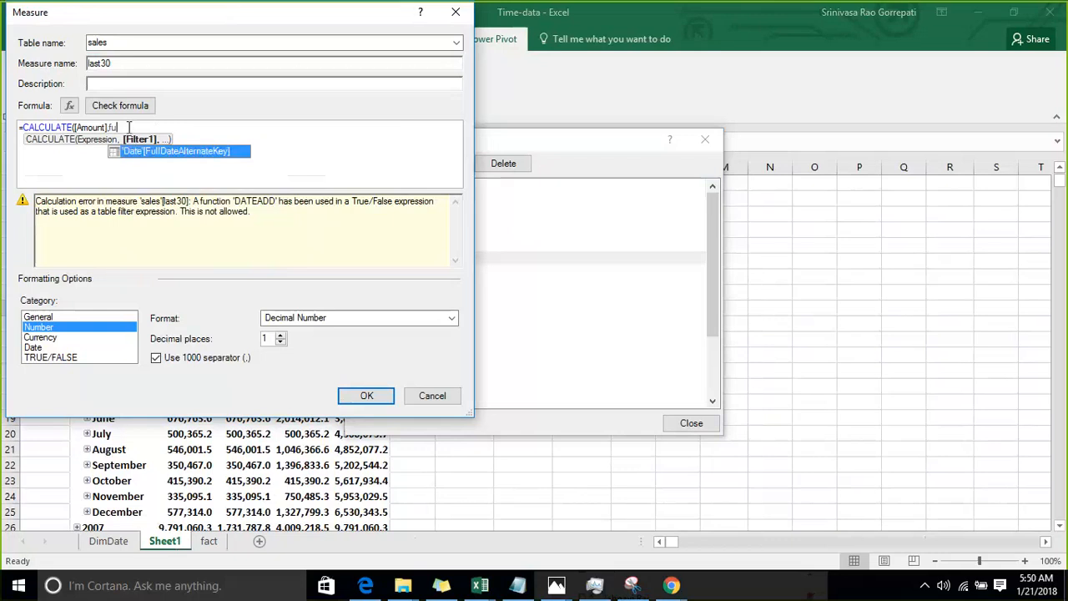
pyautogui.press('Tab')
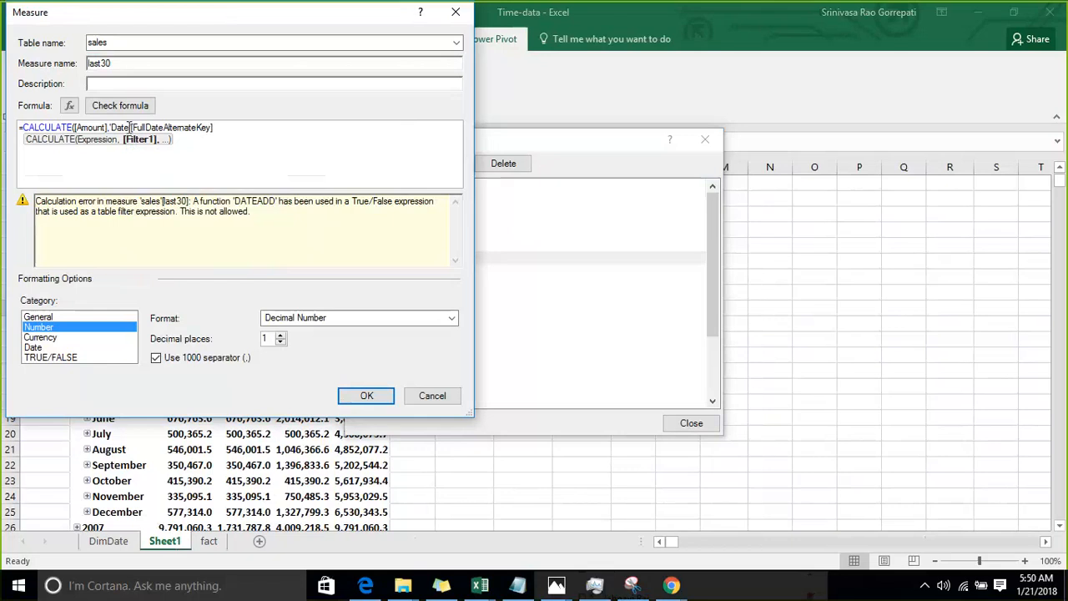
pyautogui.write(')')
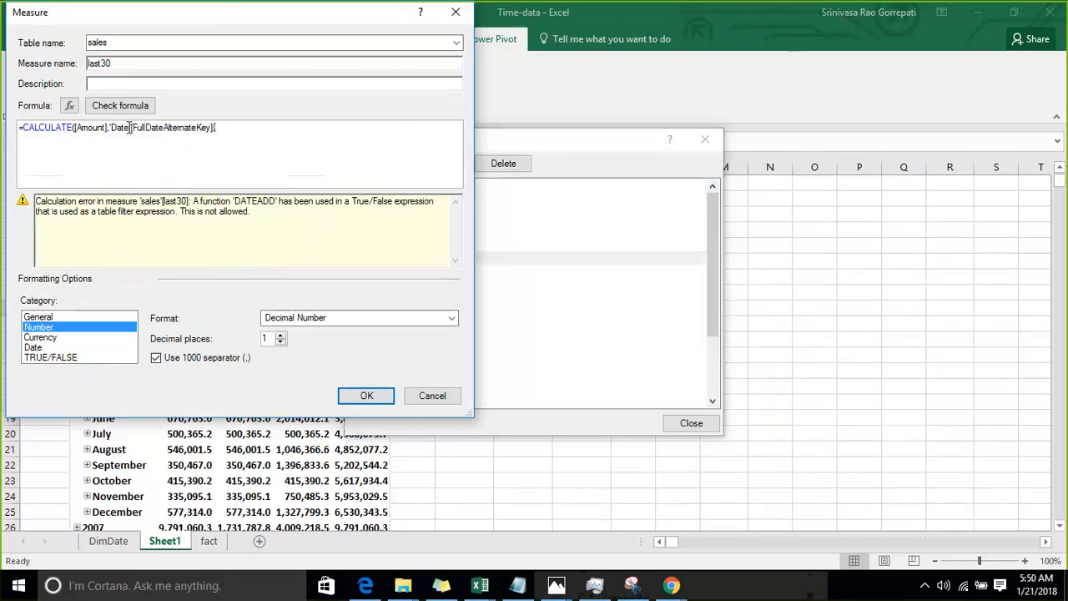
pyautogui.press('BackSpace')
pyautogui.write('[')
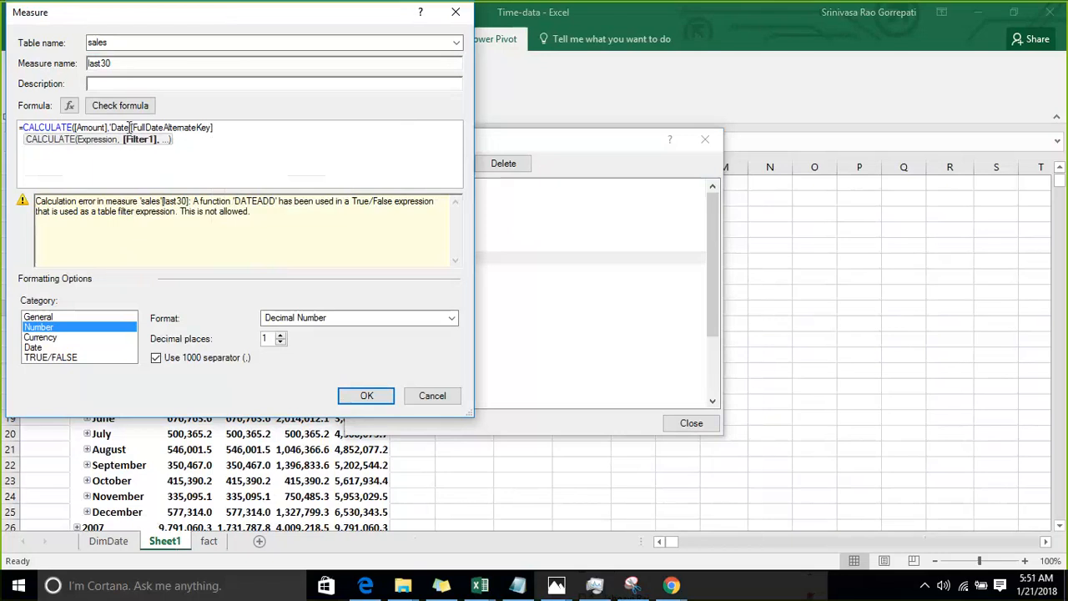
# Complete the filter condition with >=DATEADD('Date'[FullDateAlternateKey],-30,DAY) and close the CALCULATE formula.
pyautogui.write('>=dat')
pyautogui.press('Down')
pyautogui.press('Down')
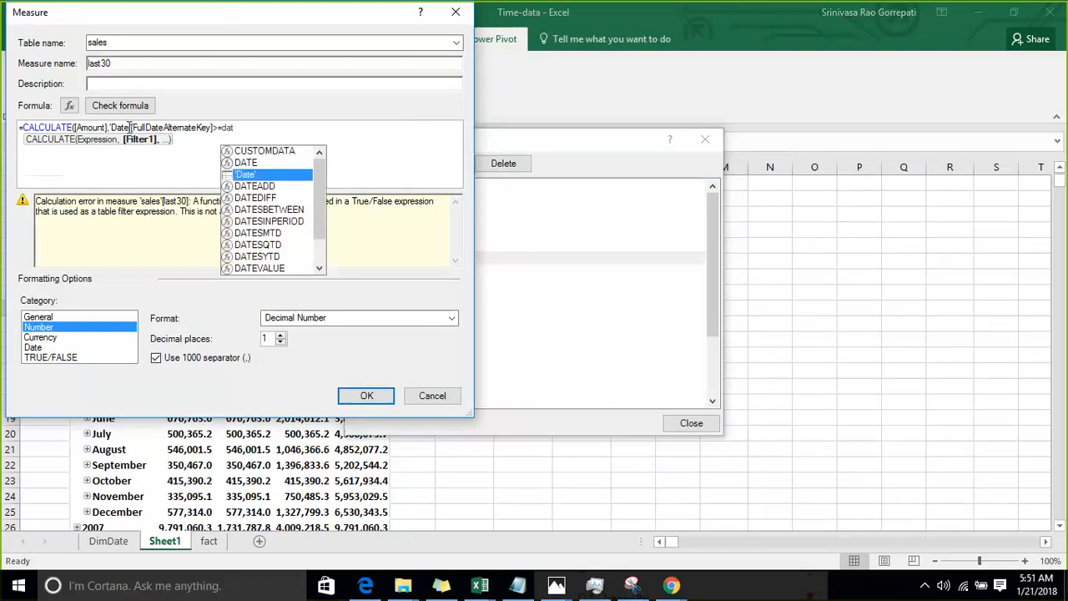
pyautogui.press('Tab')
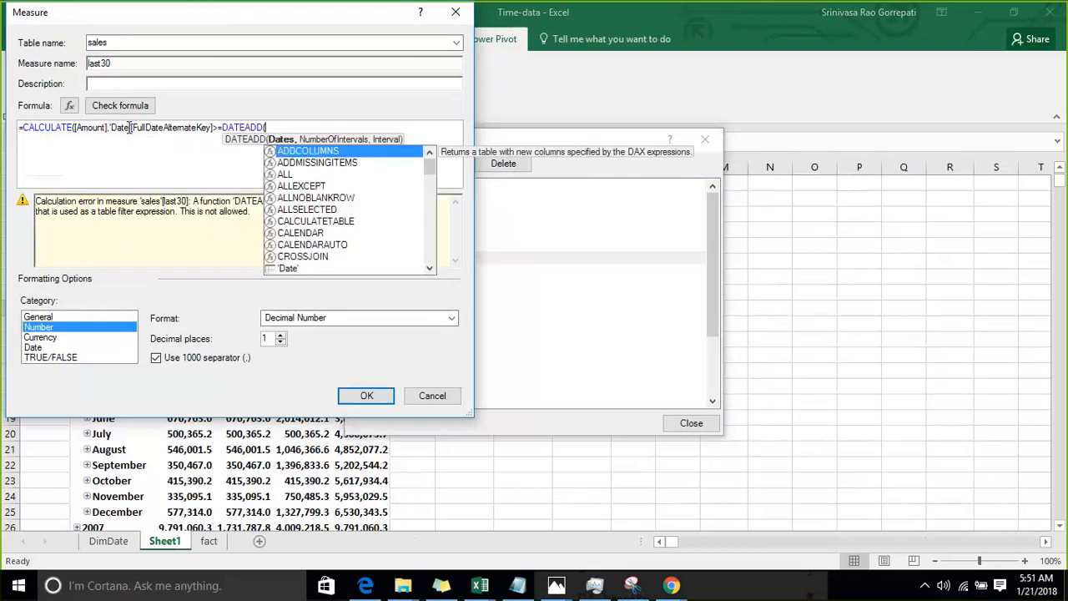
pyautogui.write('ful')
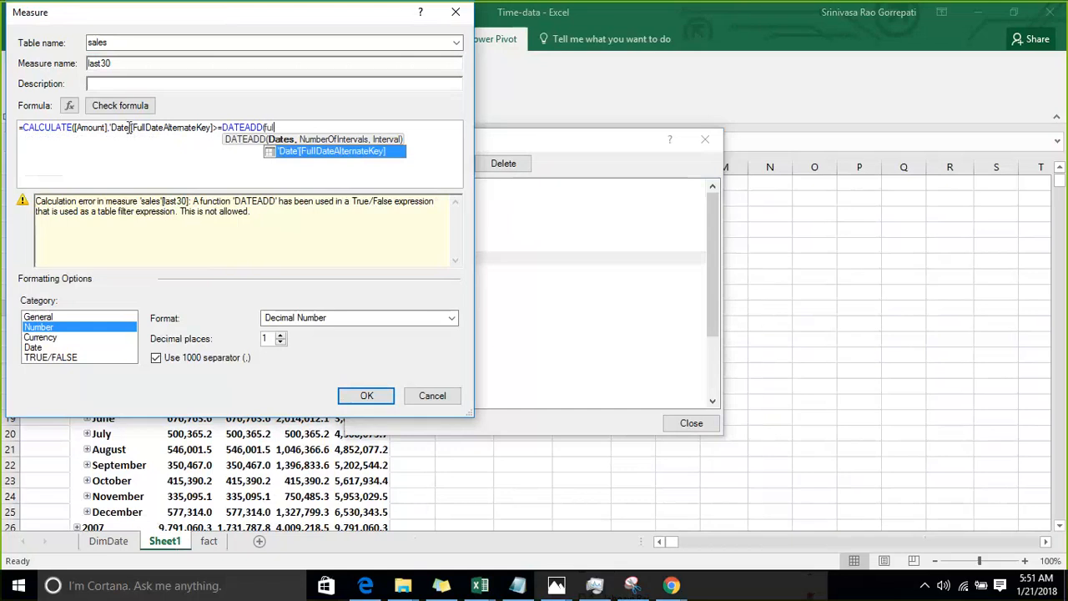
pyautogui.press('Tab')
pyautogui.write(',')
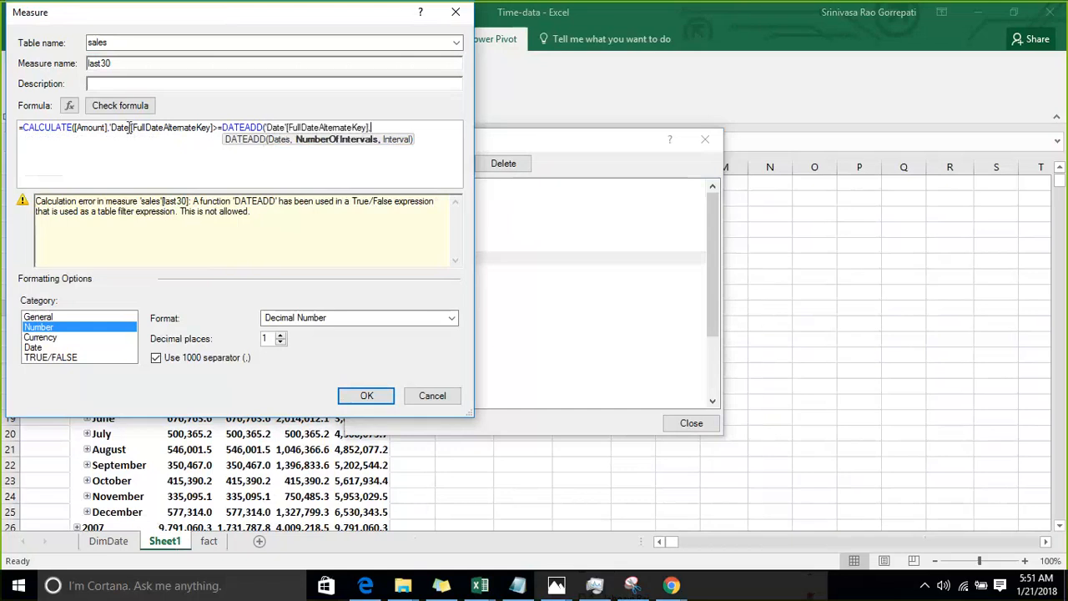
pyautogui.write('-30,')
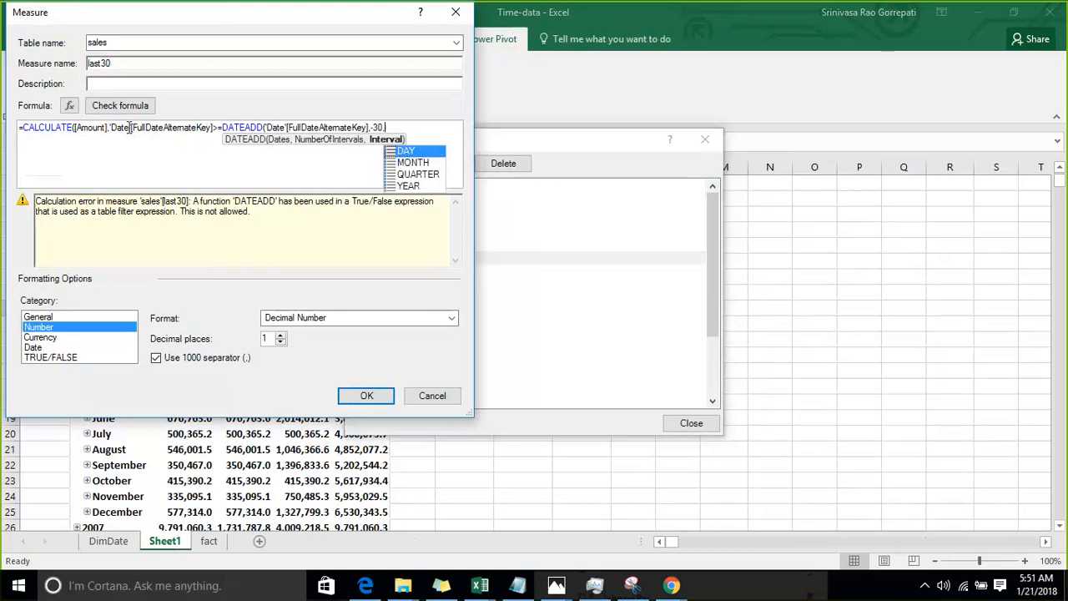
pyautogui.write('day')
pyautogui.press('Tab')
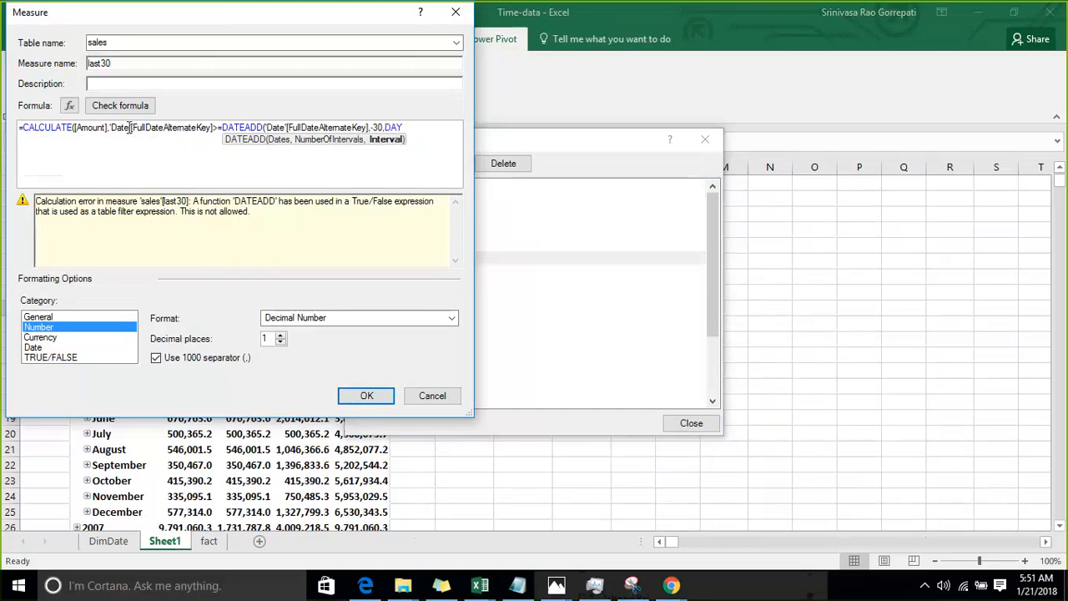
pyautogui.write('))')
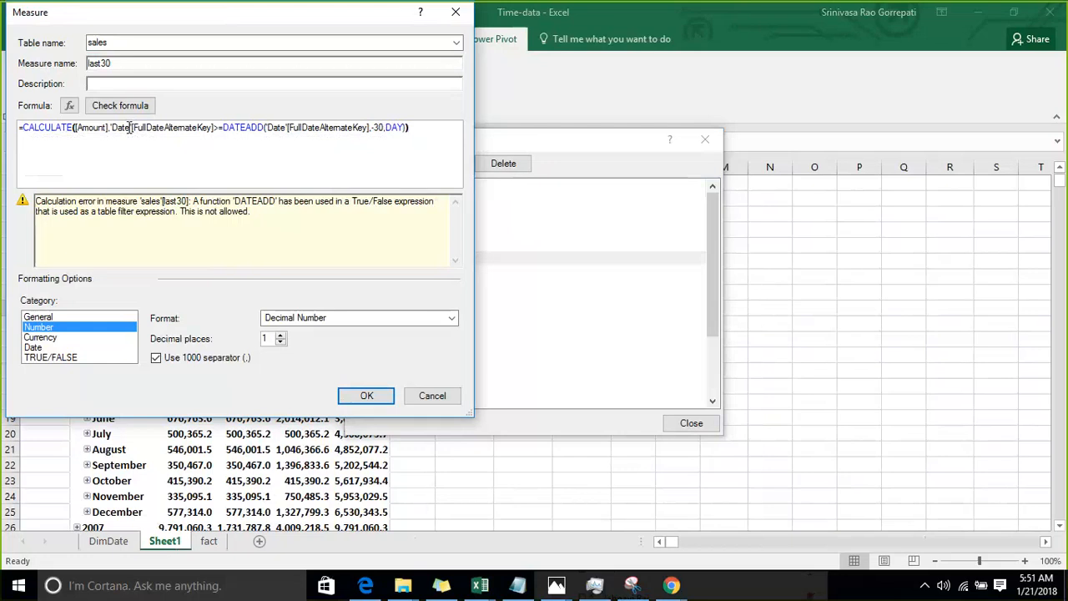
# Check the re-entered last30 formula for errors and highlight the column on the filter's comparison side.
pyautogui.click(111, 110)
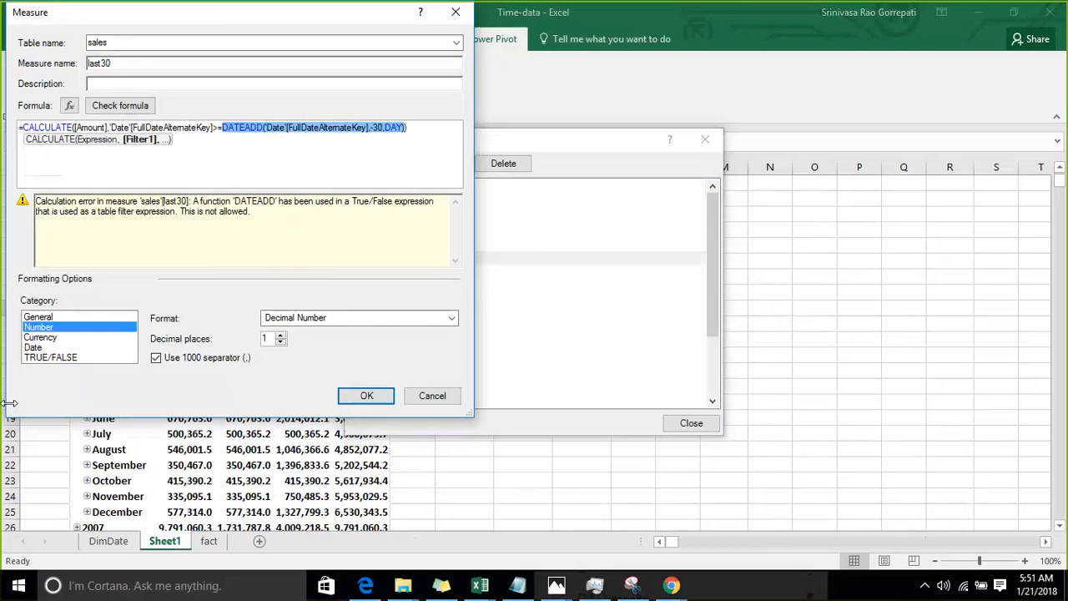
pyautogui.click(225, 135)
pyautogui.moveTo(220, 126); pyautogui.dragTo(113, 139)
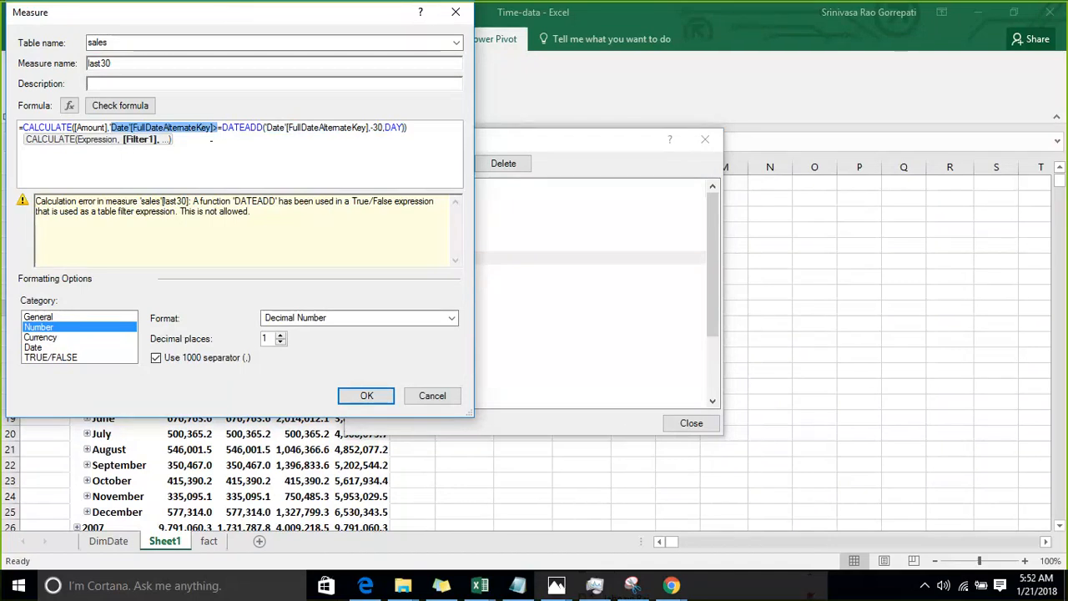
pyautogui.click(663, 595)
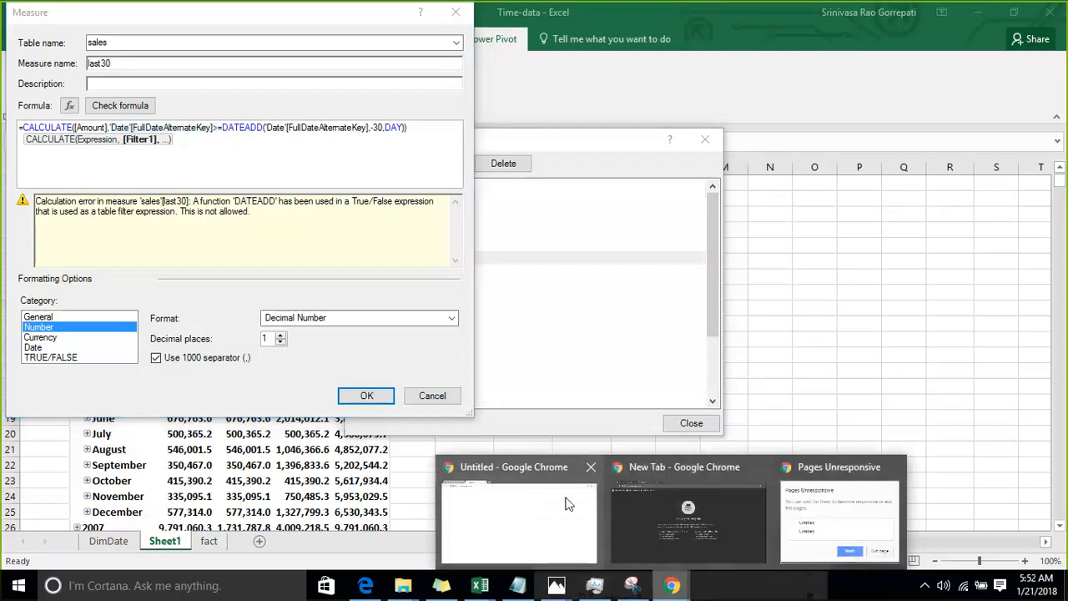
pyautogui.click(645, 498)
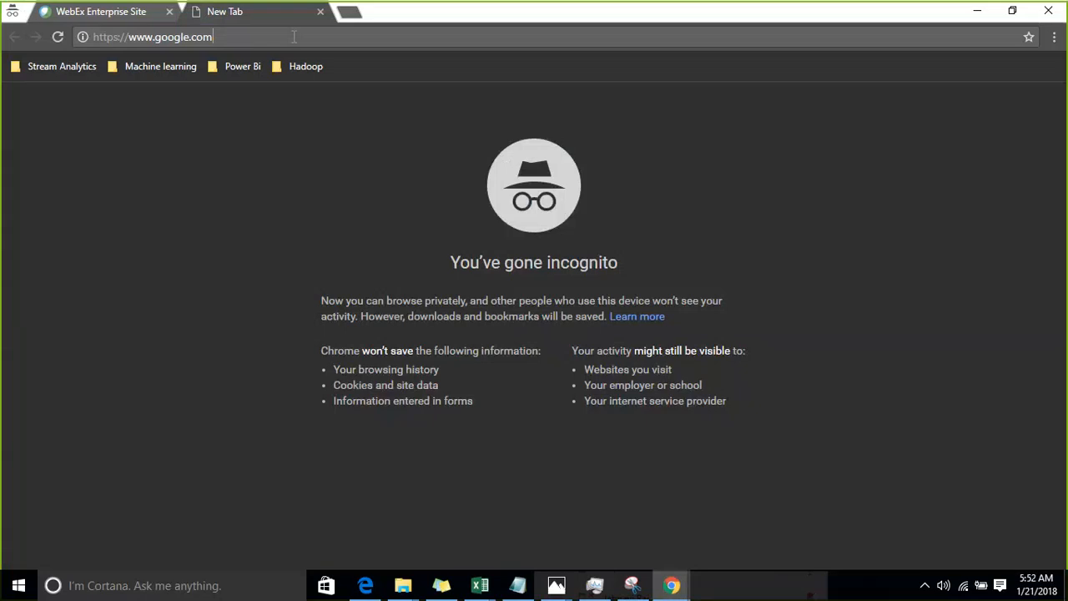
pyautogui.press('Return')
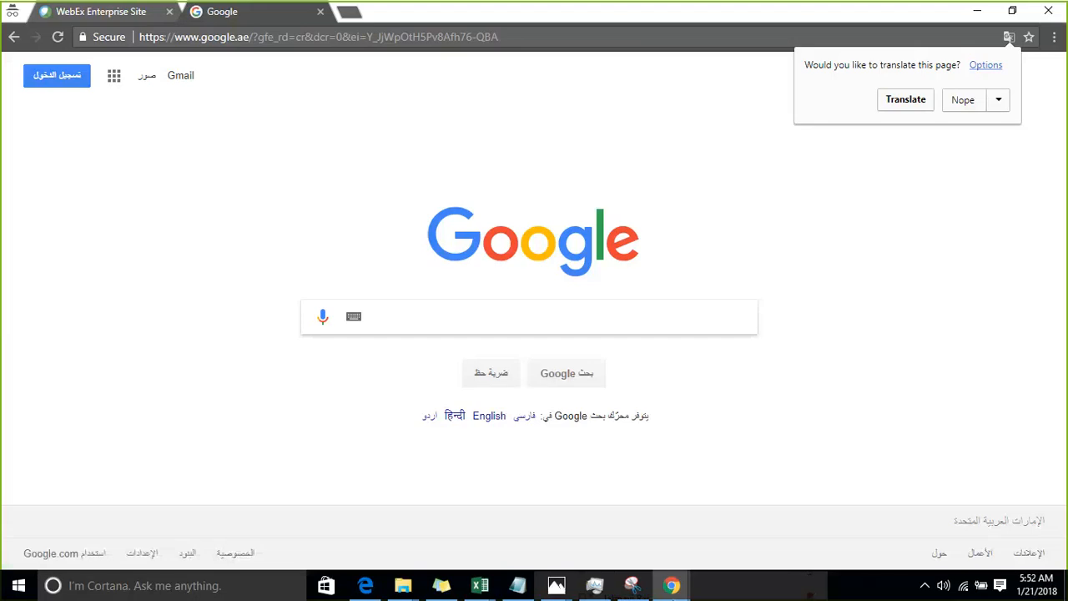
pyautogui.moveTo(672, 585)
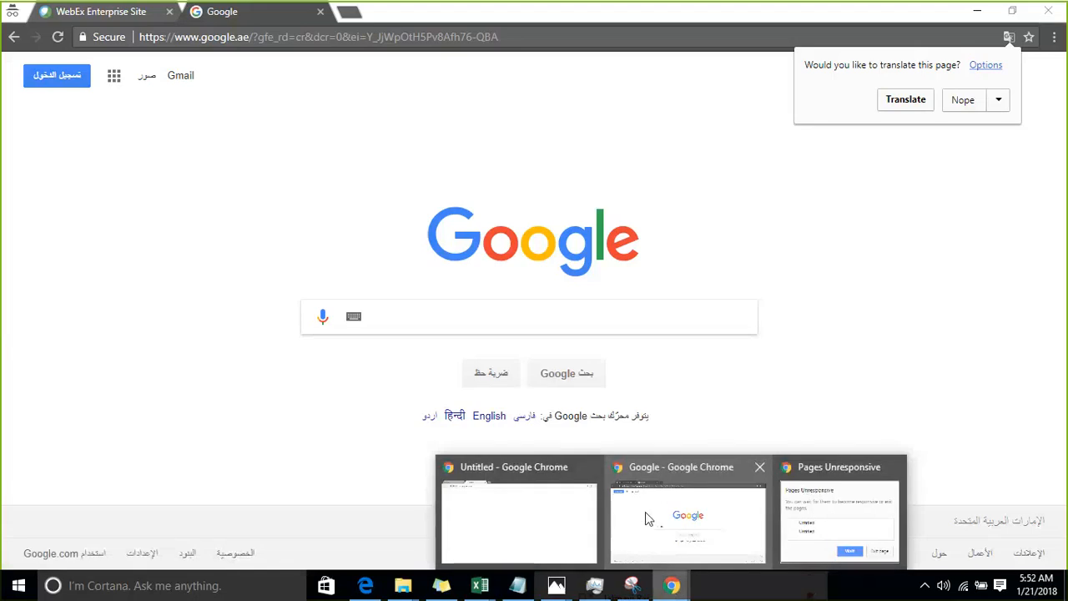
pyautogui.click(535, 514)
pyautogui.click(233, 43)
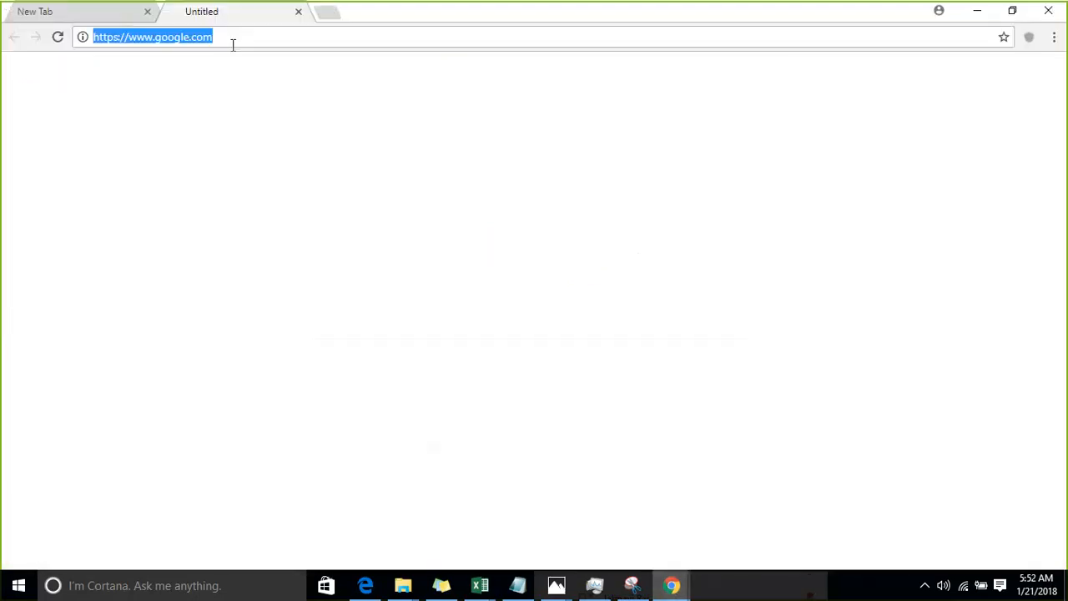
pyautogui.press('Return')
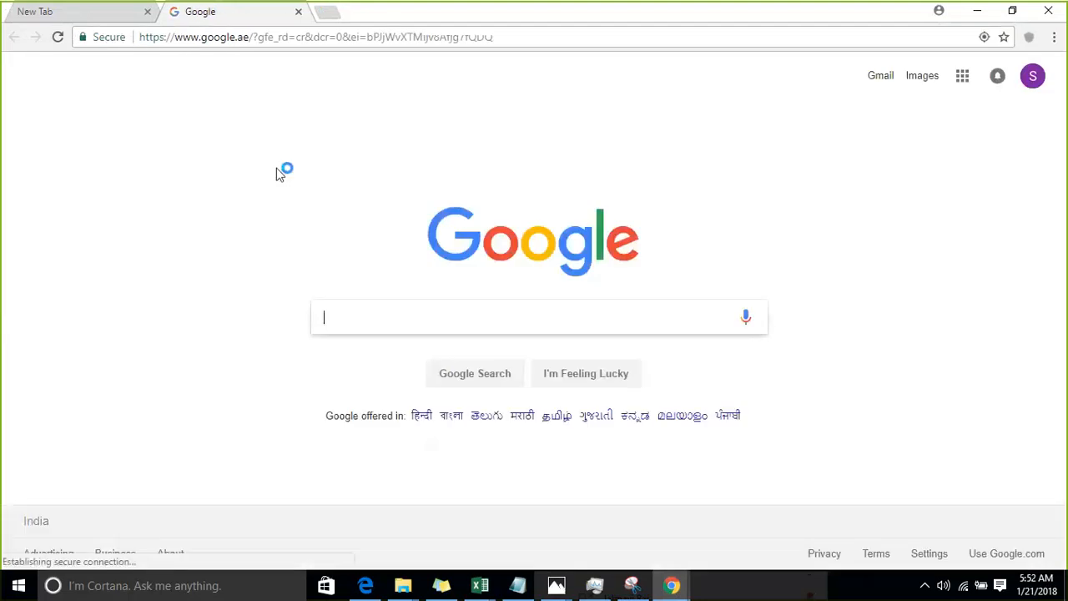
pyautogui.moveTo(666, 459); pyautogui.dragTo(799, 72)
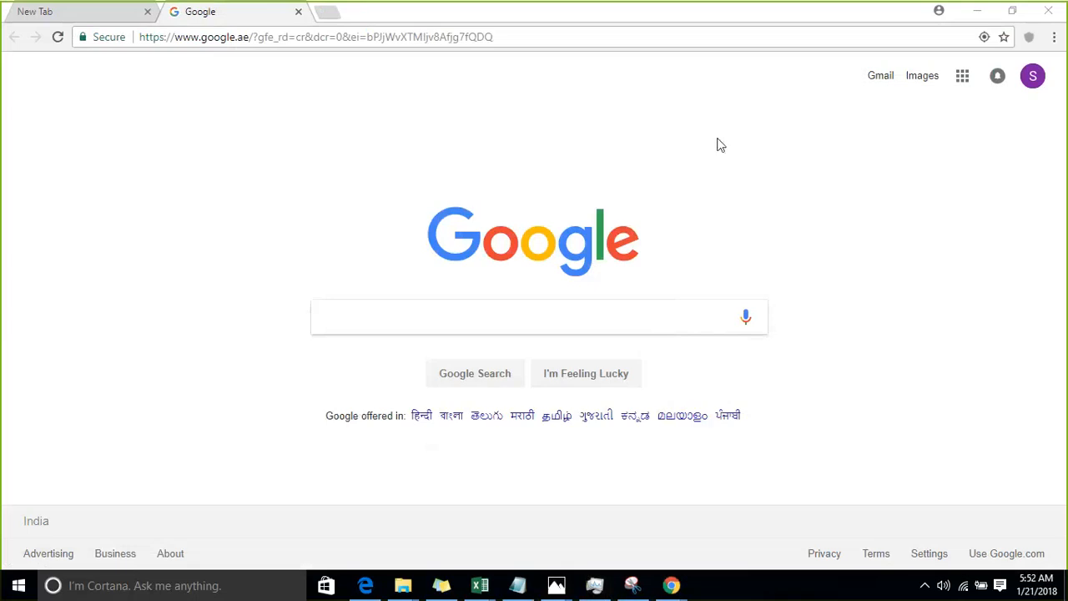
# Load App.powerbi.com in the browser and open the Properties - Ipad workspace.
pyautogui.click(293, 42)
pyautogui.write('App.powerbi.com')
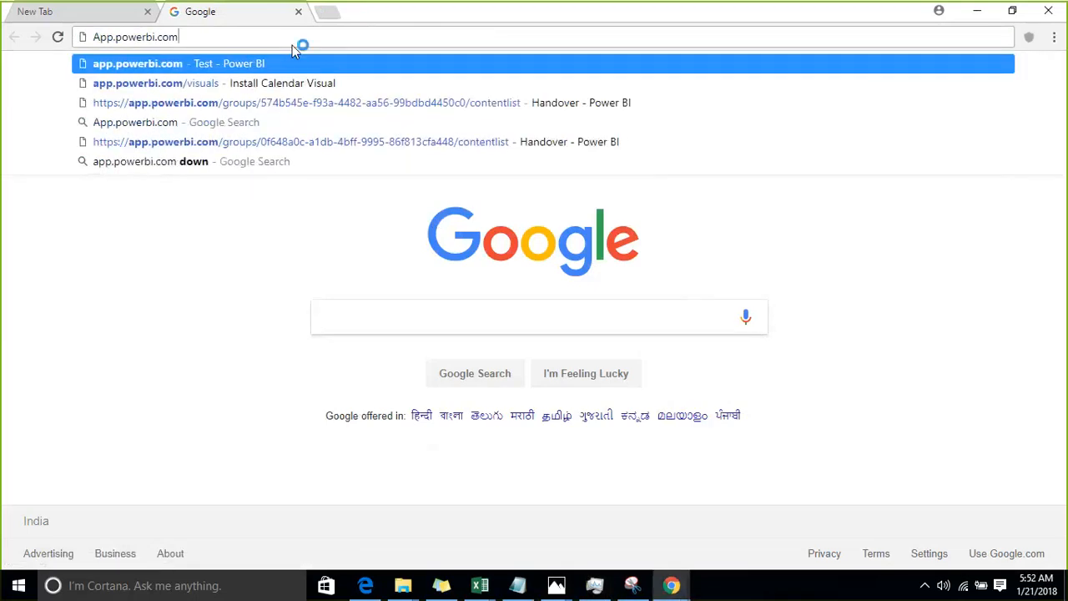
pyautogui.press('Return')
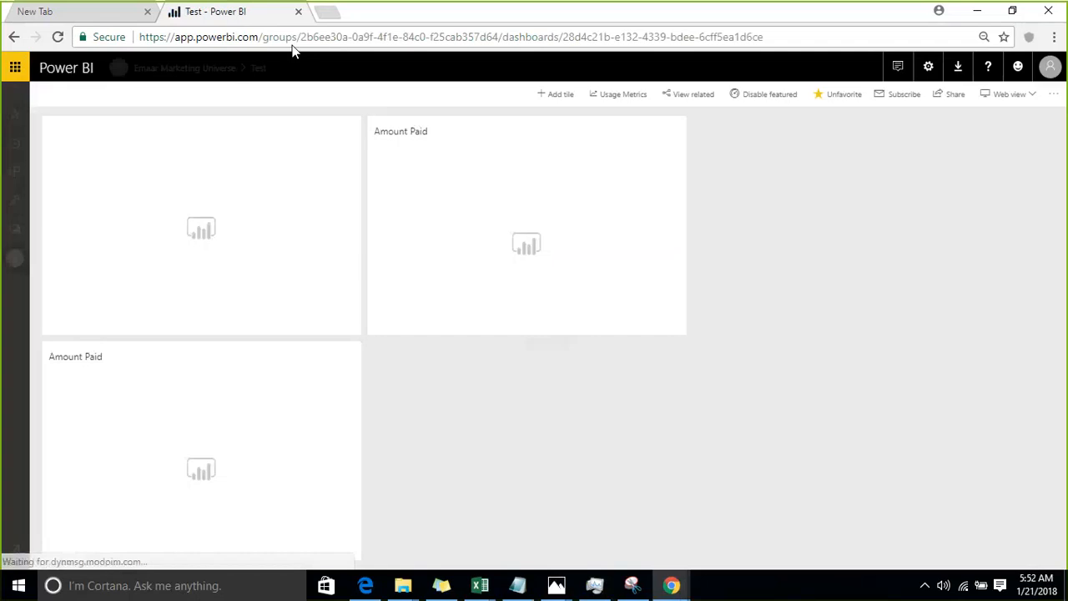
pyautogui.click(15, 239)
pyautogui.scroll(-5, 209, 292)
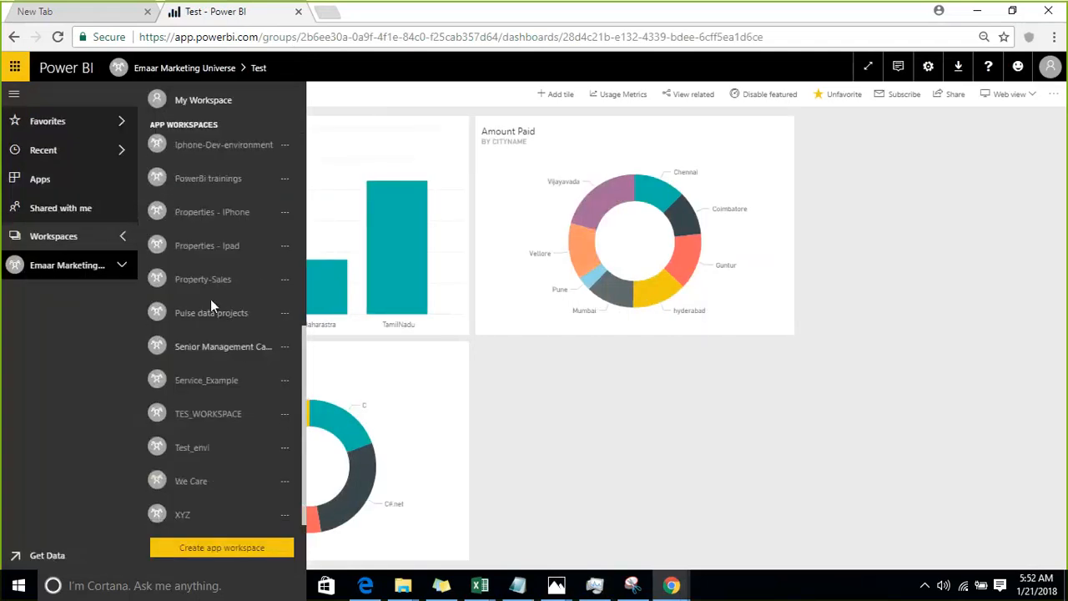
pyautogui.click(226, 250)
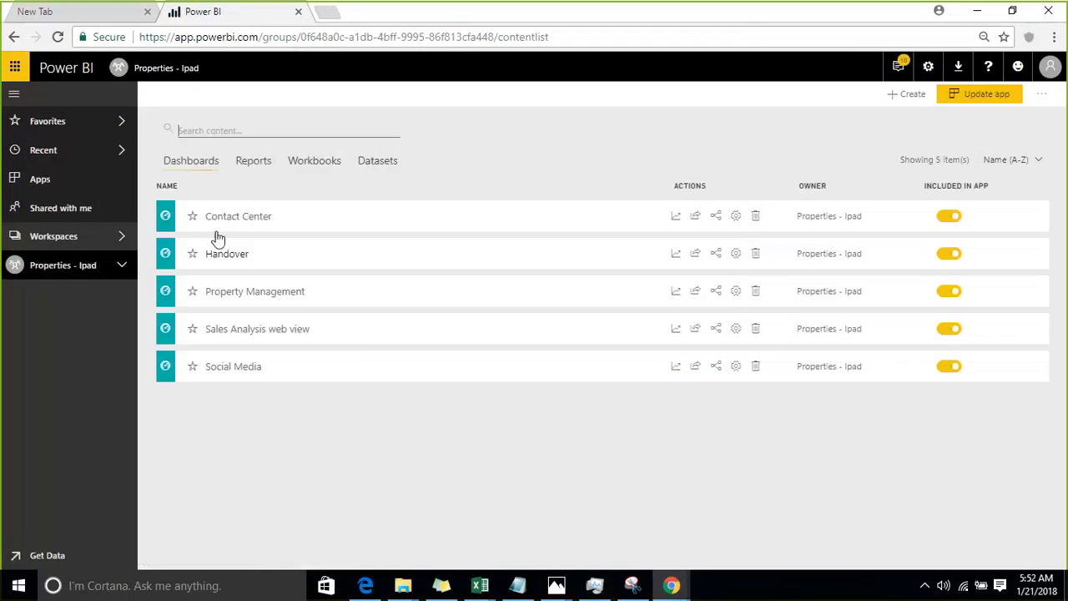
# Open the Property Management dashboard and the report behind its handovers Last 30 days avg tile.
pyautogui.click(281, 295)
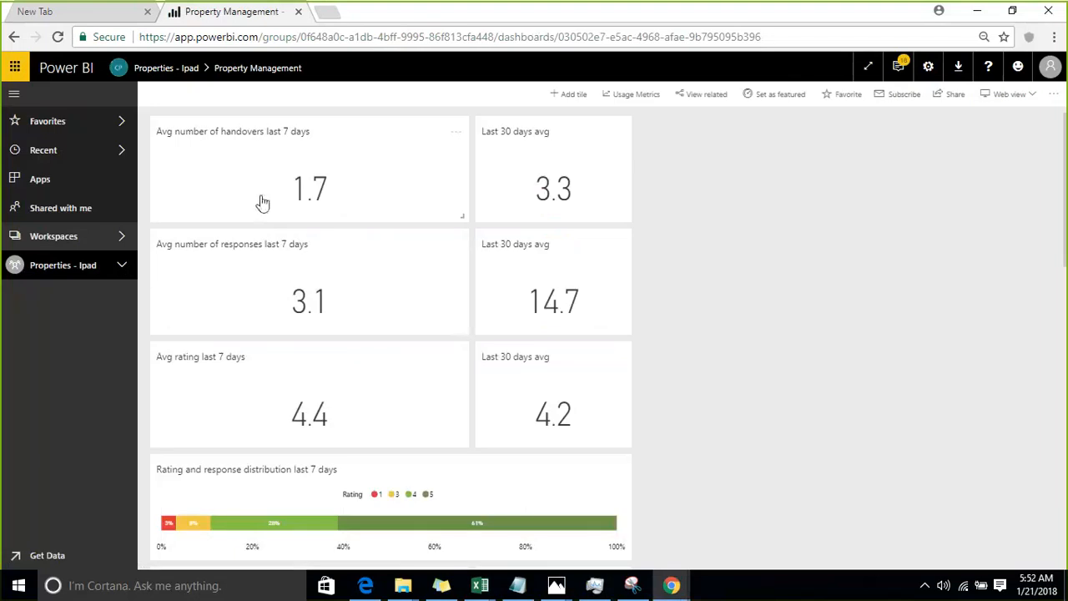
pyautogui.scroll(-3, 262, 203)
pyautogui.scroll(3, 258, 203)
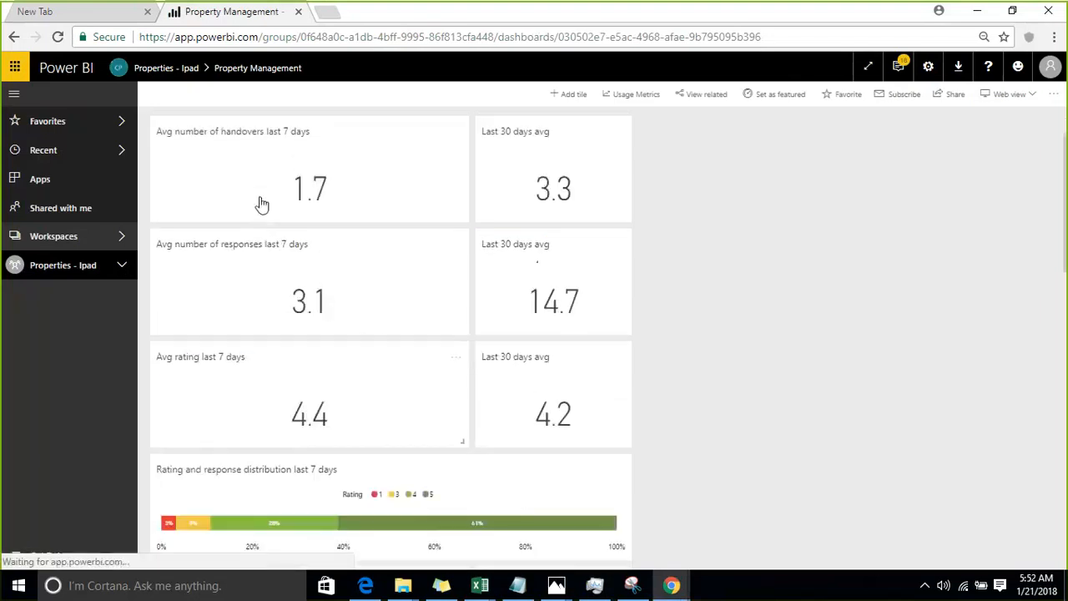
pyautogui.click(523, 171)
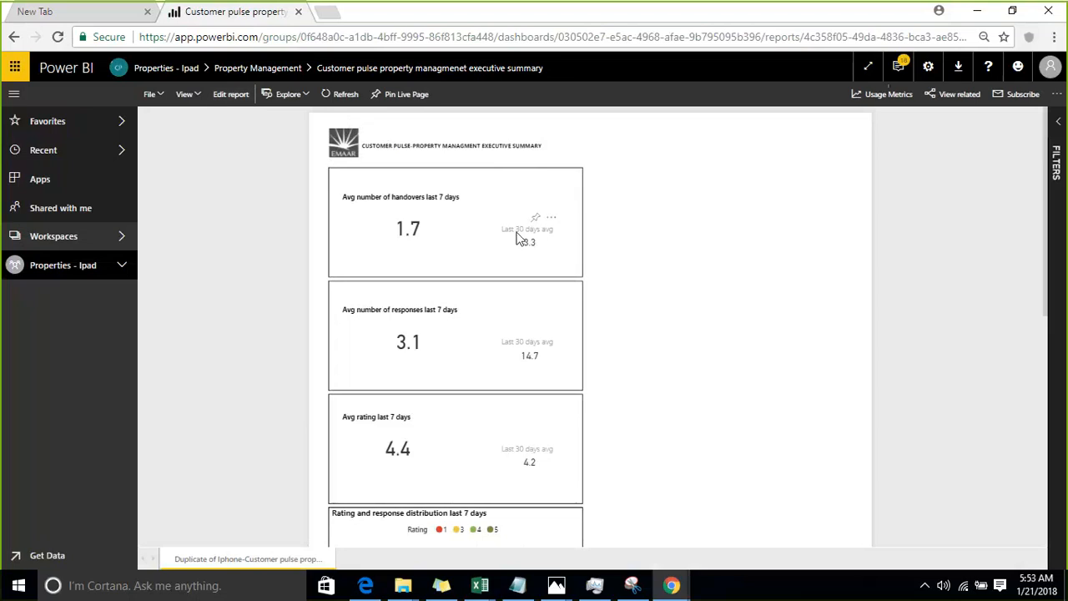
# Put the report in editing view and compare the Date filters on the 7-day and 30-day average handover cards.
pyautogui.click(233, 97)
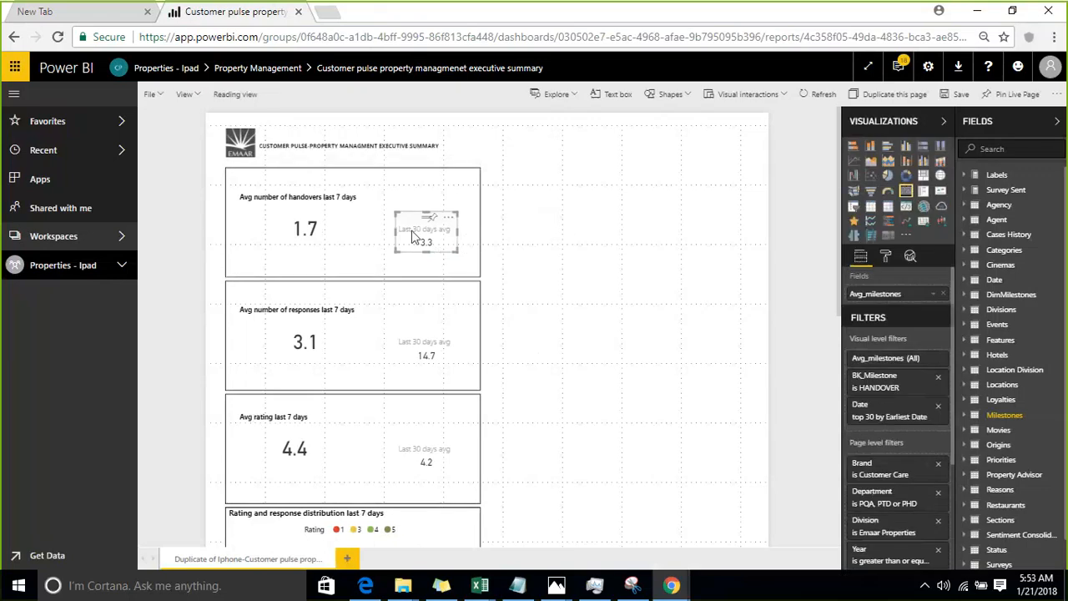
pyautogui.click(333, 230)
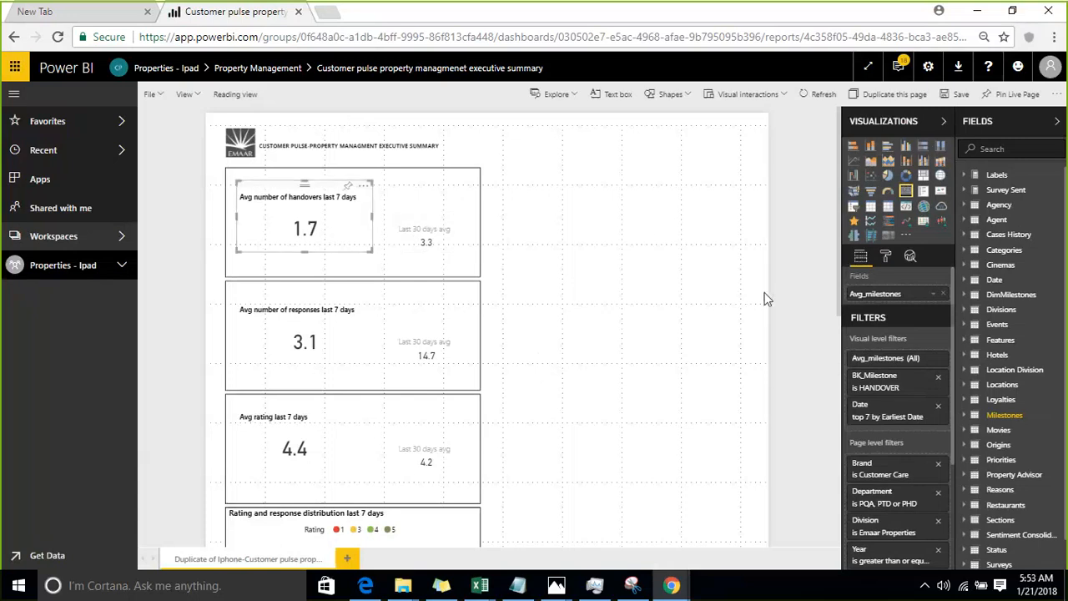
pyautogui.scroll(-3, 776, 326)
pyautogui.scroll(-2, 914, 395)
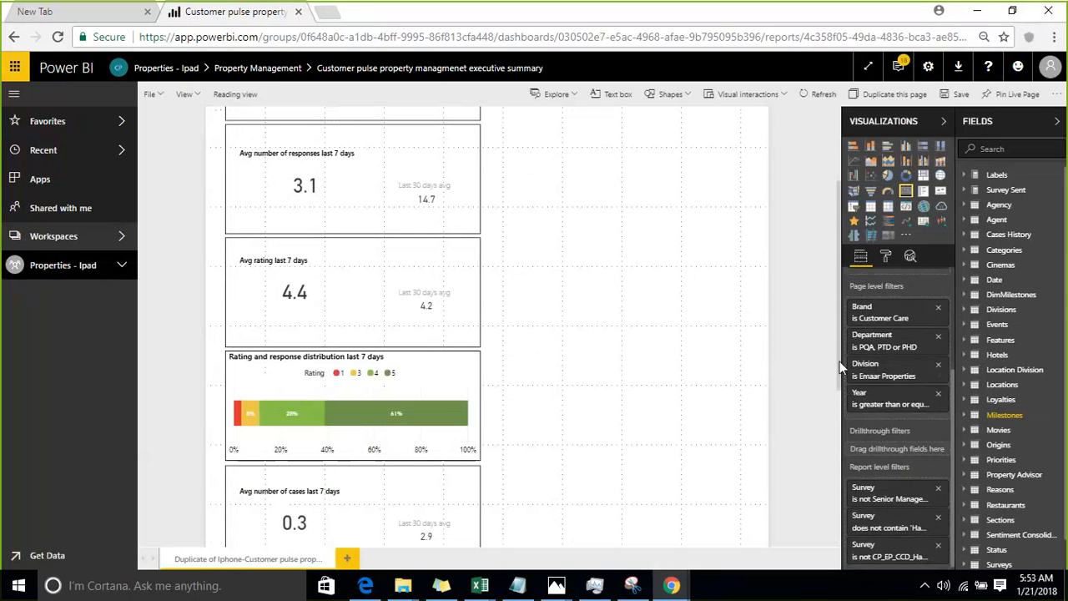
pyautogui.scroll(1, 836, 369)
pyautogui.scroll(2, 918, 350)
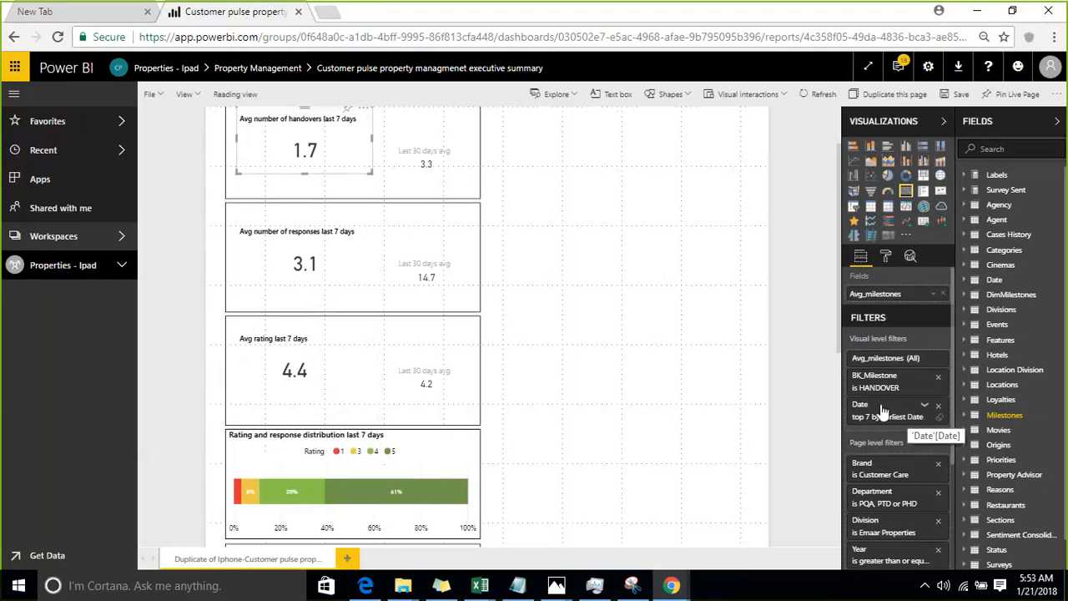
pyautogui.click(427, 163)
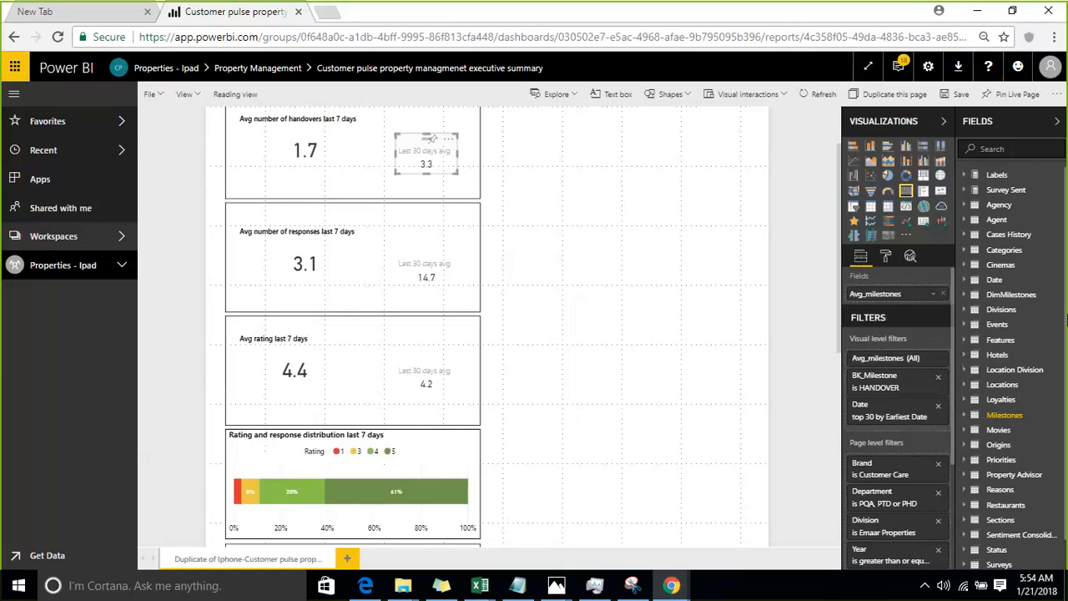
# Mark up the report page with freehand pink notes and arrows, and clear the annotations.
pyautogui.moveTo(1052, 390); pyautogui.dragTo(651, 207)
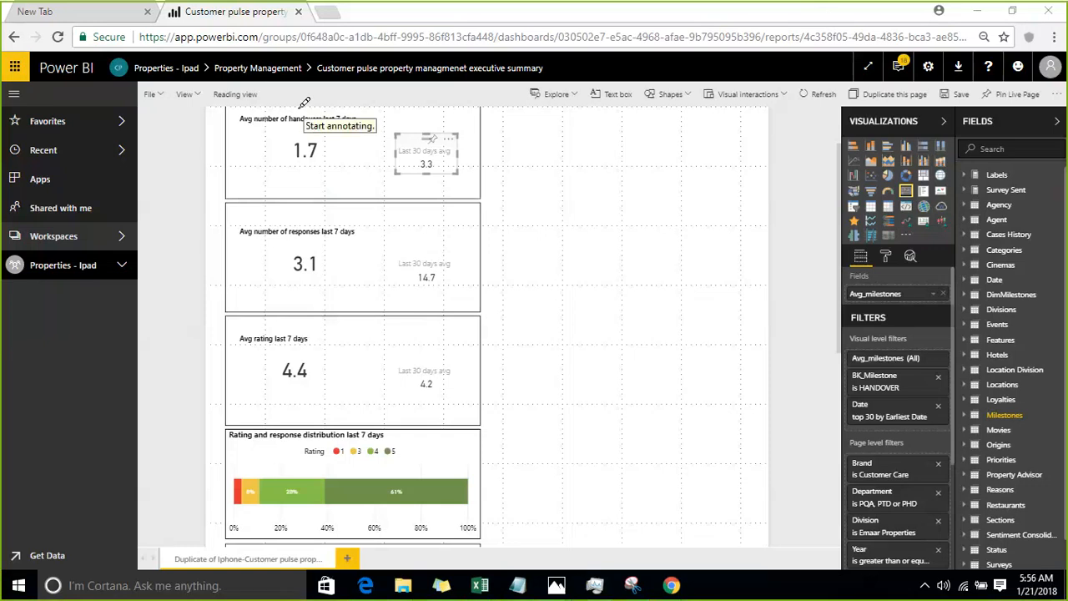
pyautogui.moveTo(275, 219)
pyautogui.mouseDown()
pyautogui.moveTo(339, 234)
pyautogui.moveTo(456, 222)
pyautogui.mouseUp()
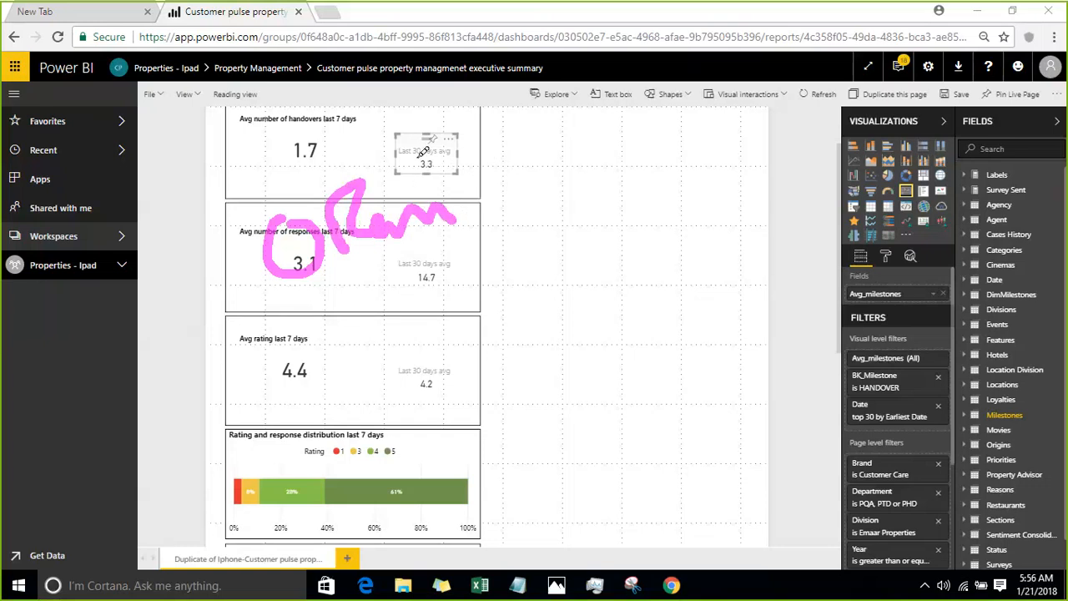
pyautogui.moveTo(404, 157); pyautogui.dragTo(477, 124)
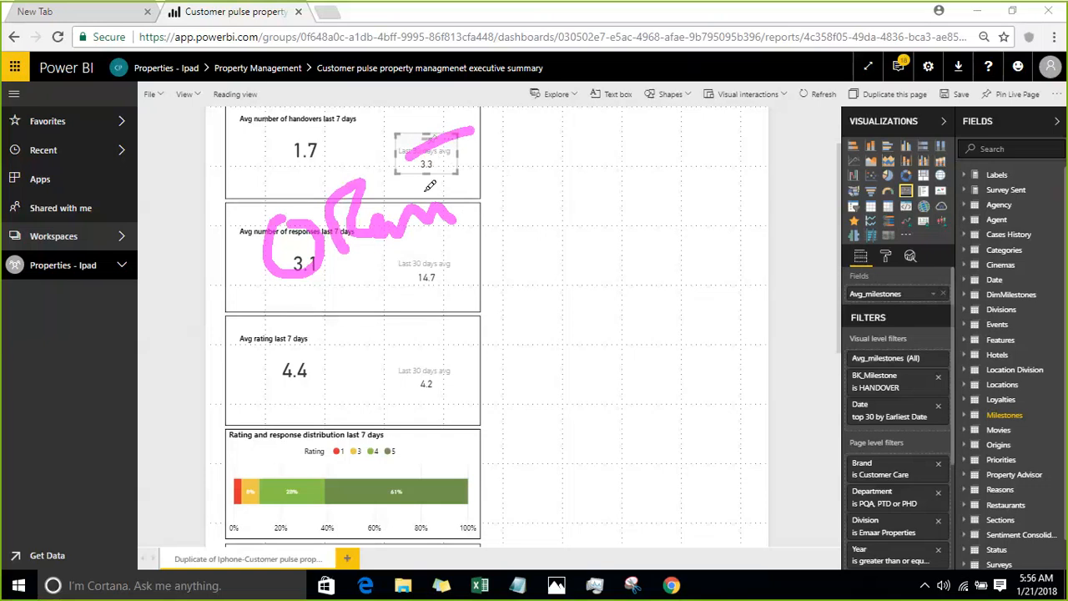
pyautogui.moveTo(441, 169)
pyautogui.mouseDown()
pyautogui.moveTo(457, 163)
pyautogui.moveTo(473, 191)
pyautogui.moveTo(479, 150)
pyautogui.moveTo(524, 160)
pyautogui.moveTo(618, 132)
pyautogui.mouseUp()
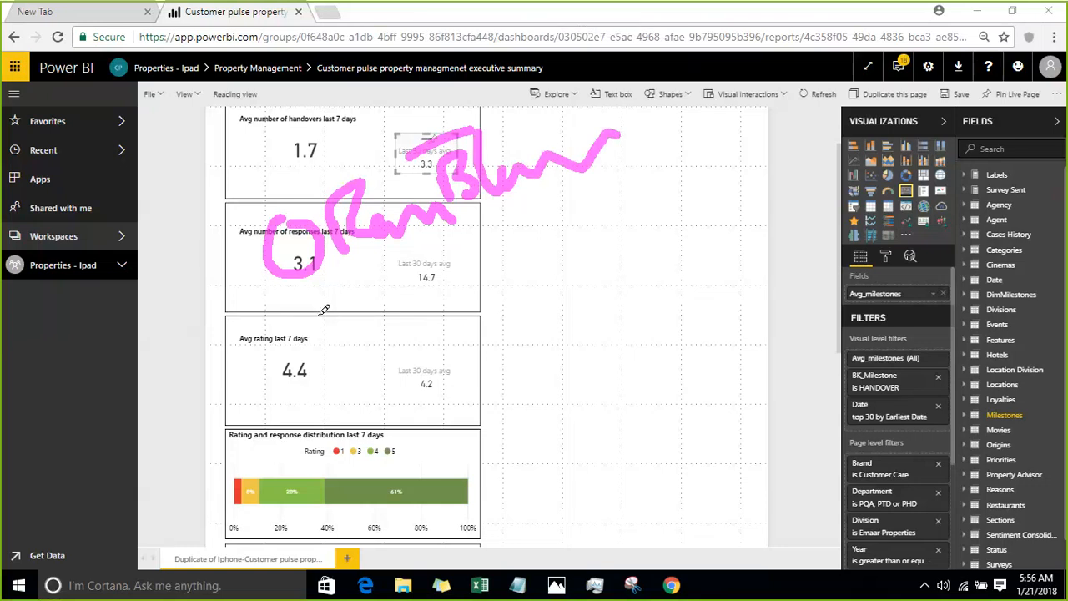
pyautogui.click(317, 314)
pyautogui.moveTo(184, 325)
pyautogui.mouseDown()
pyautogui.moveTo(247, 292)
pyautogui.moveTo(247, 328)
pyautogui.mouseUp()
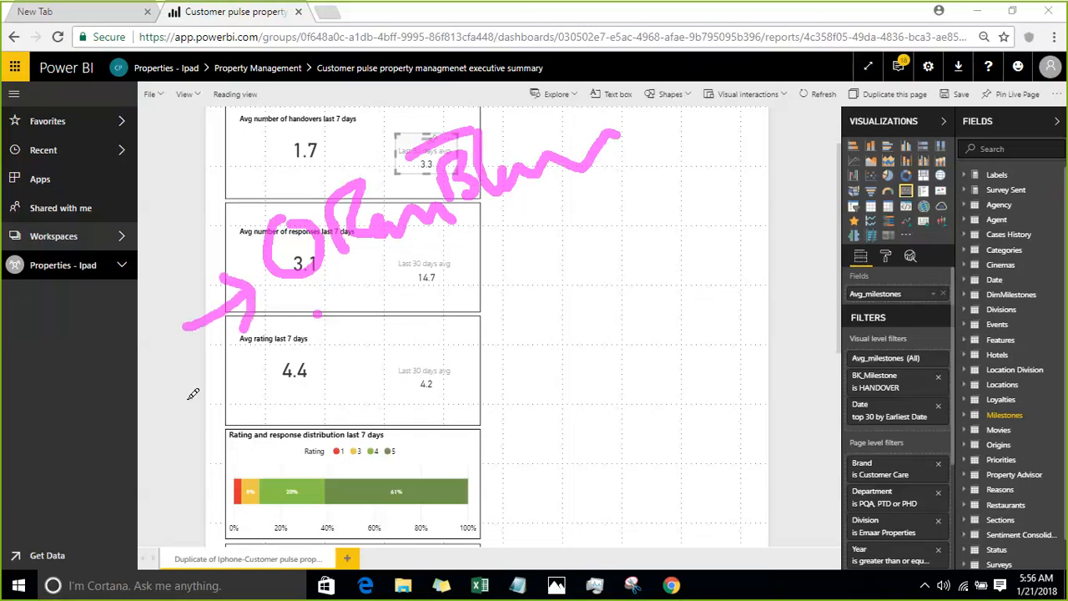
pyautogui.moveTo(184, 401)
pyautogui.mouseDown()
pyautogui.moveTo(286, 368)
pyautogui.moveTo(275, 396)
pyautogui.mouseUp()
pyautogui.moveTo(315, 368)
pyautogui.mouseDown()
pyautogui.moveTo(311, 302)
pyautogui.moveTo(330, 347)
pyautogui.moveTo(388, 301)
pyautogui.moveTo(451, 299)
pyautogui.moveTo(487, 280)
pyautogui.moveTo(468, 300)
pyautogui.moveTo(508, 244)
pyautogui.moveTo(555, 235)
pyautogui.mouseUp()
pyautogui.click(445, 279)
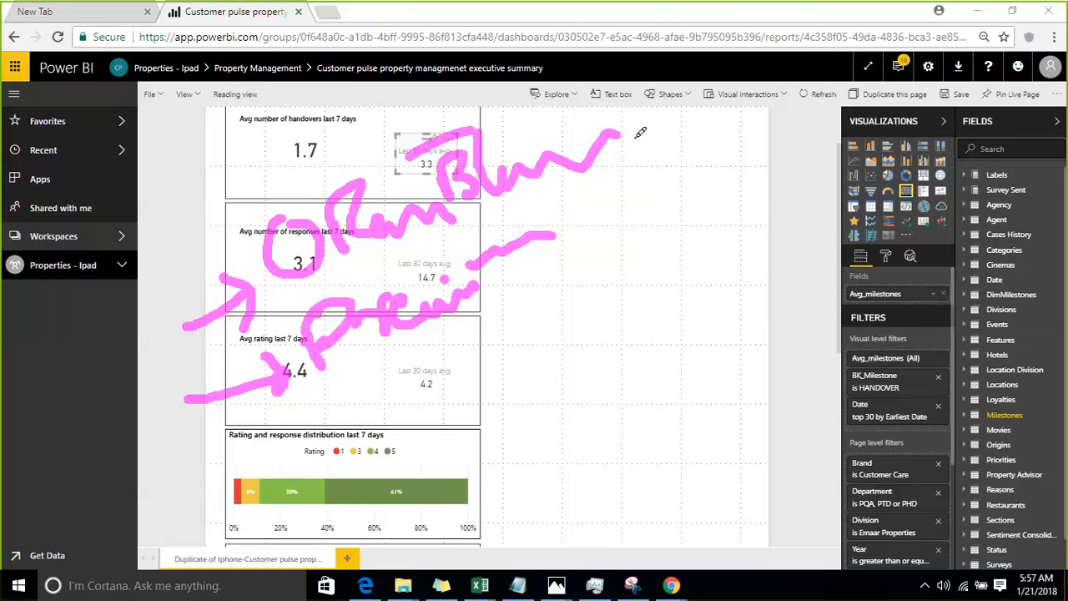
pyautogui.moveTo(611, 158)
pyautogui.mouseDown()
pyautogui.moveTo(698, 125)
pyautogui.moveTo(697, 137)
pyautogui.mouseUp()
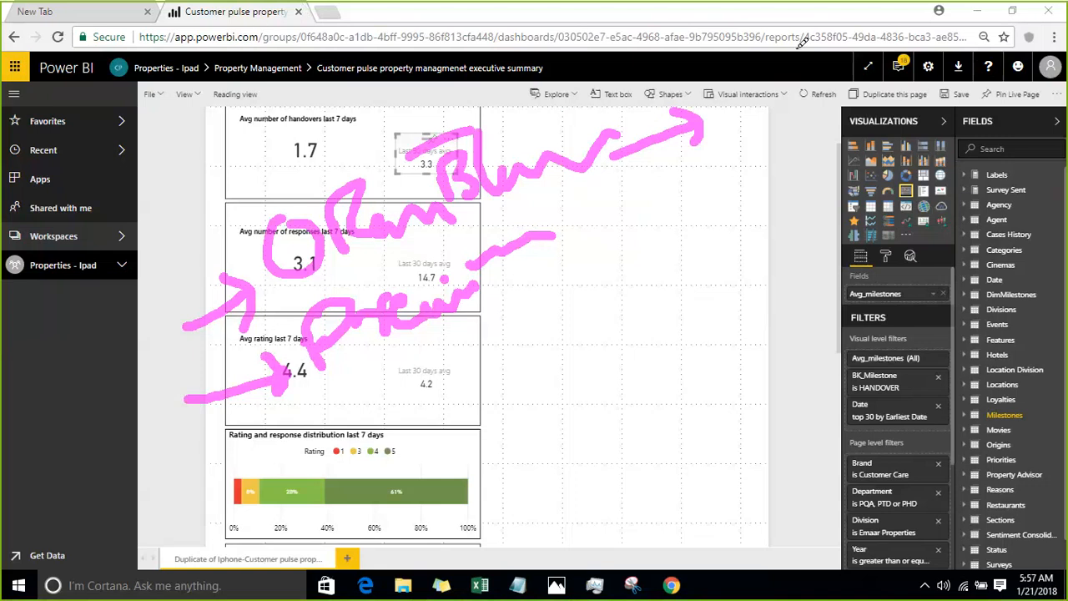
pyautogui.click(808, 24)
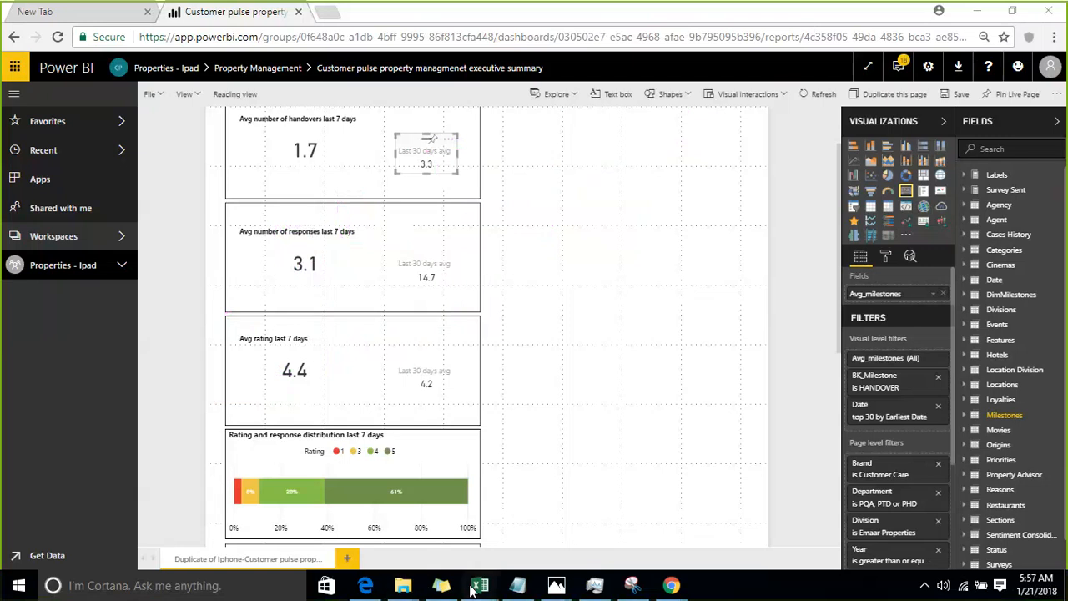
# Switch to the Time-data workbook in Excel and on to its Power Pivot window.
pyautogui.moveTo(480, 585)
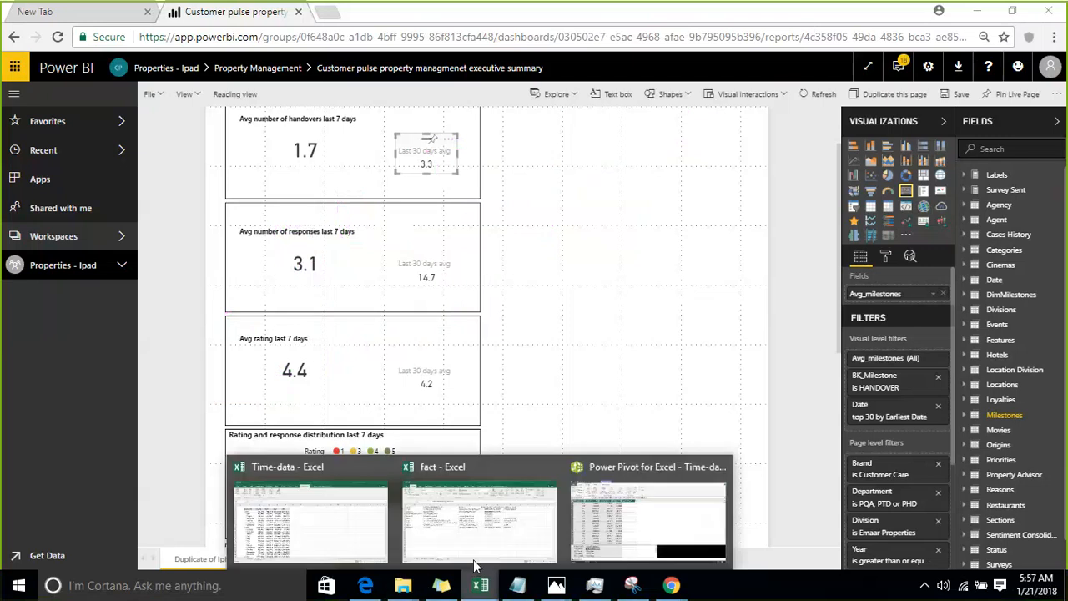
pyautogui.click(355, 527)
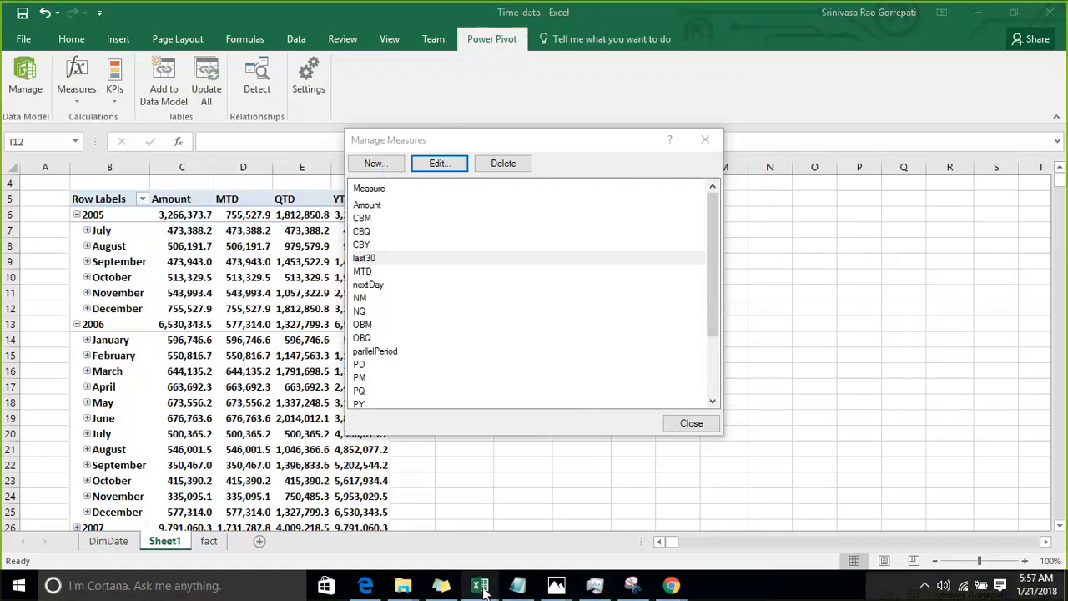
pyautogui.moveTo(480, 586)
pyautogui.click(632, 506)
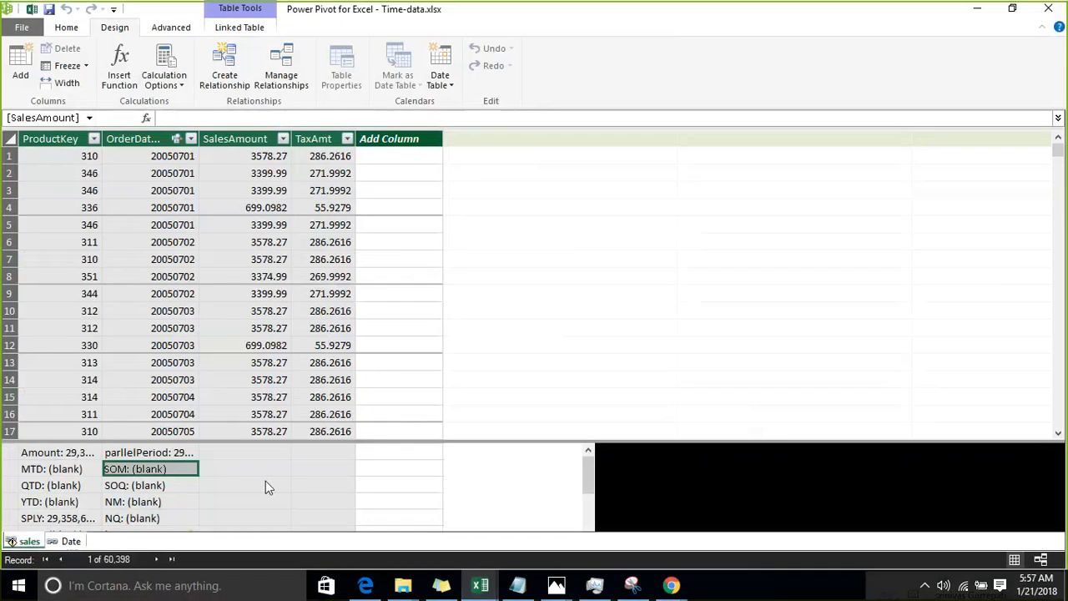
# Return to the Time-data workbook in Excel and dismiss the IT security notification.
pyautogui.moveTo(480, 585)
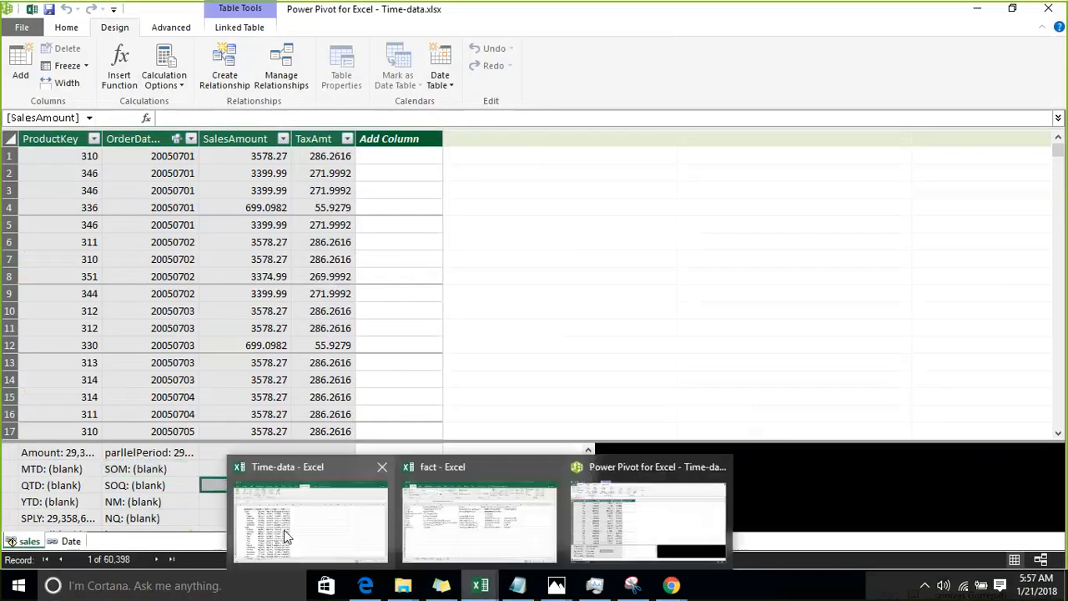
pyautogui.click(285, 535)
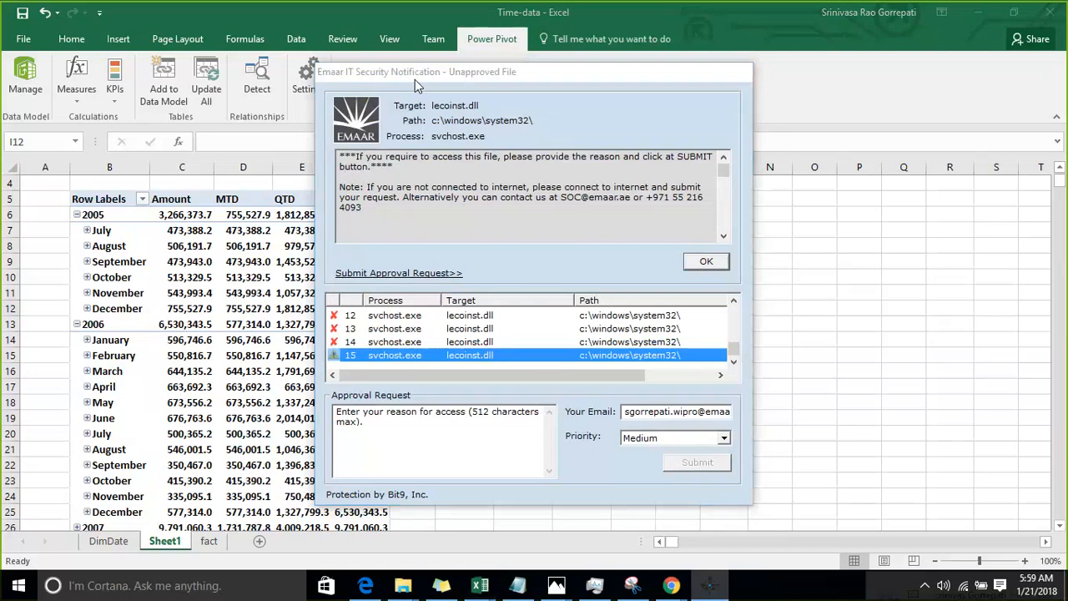
pyautogui.click(706, 262)
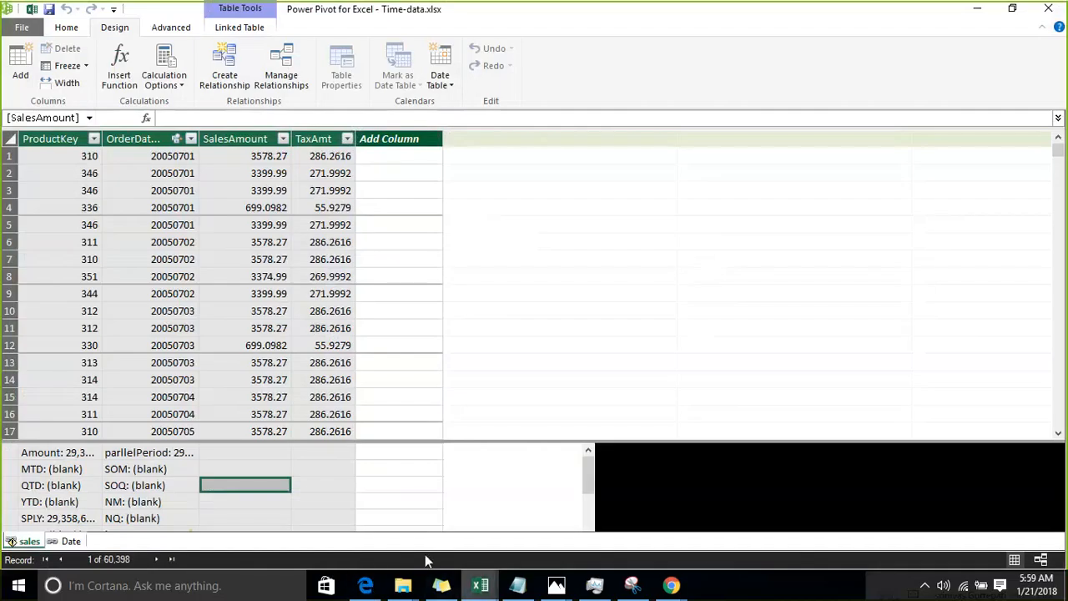
pyautogui.click(480, 585)
pyautogui.click(350, 506)
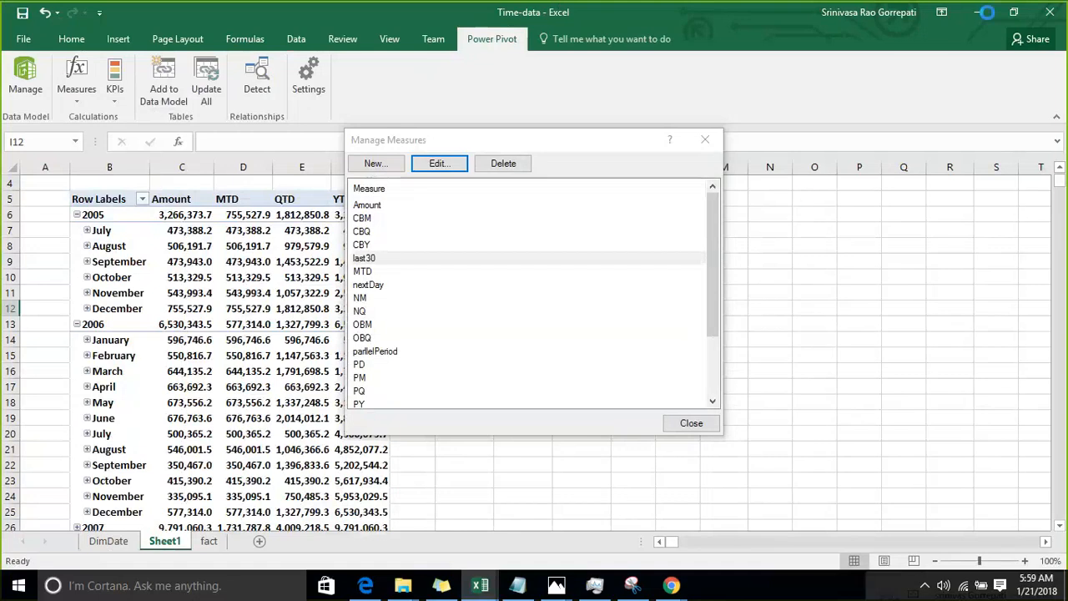
# Go back to the Power Pivot window, look through the sales table's measures from NM onward, and save the workbook.
pyautogui.click(482, 587)
pyautogui.click(610, 518)
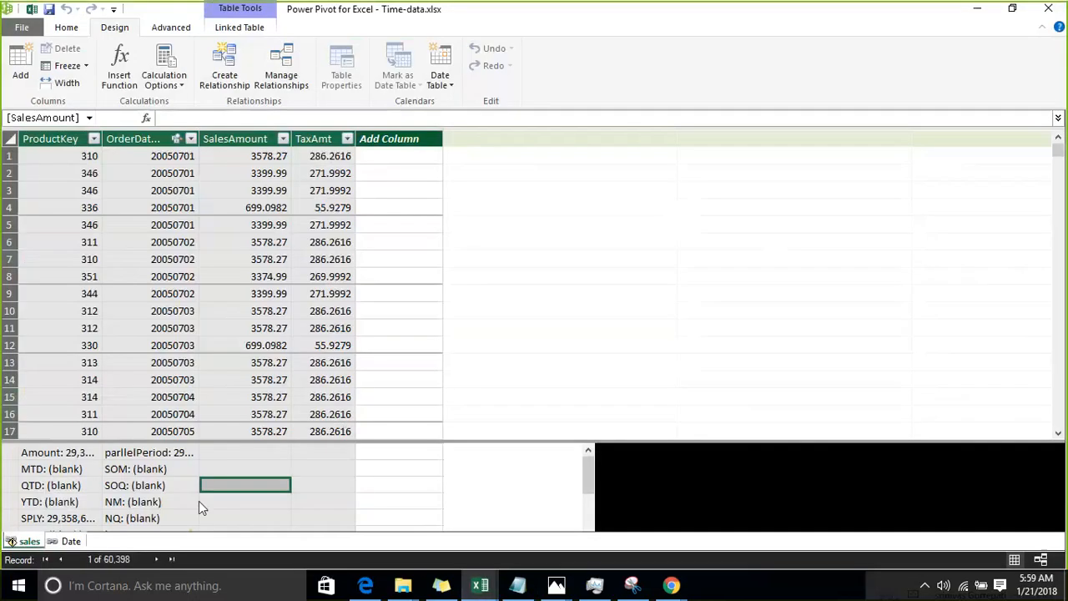
pyautogui.click(197, 501)
pyautogui.scroll(-5, 170, 495)
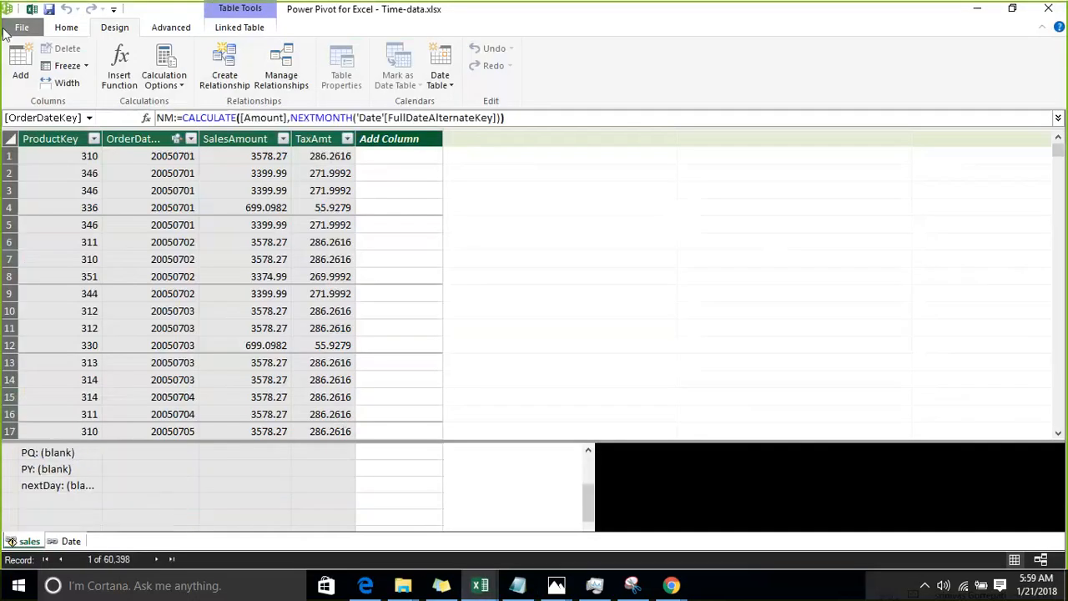
pyautogui.click(48, 12)
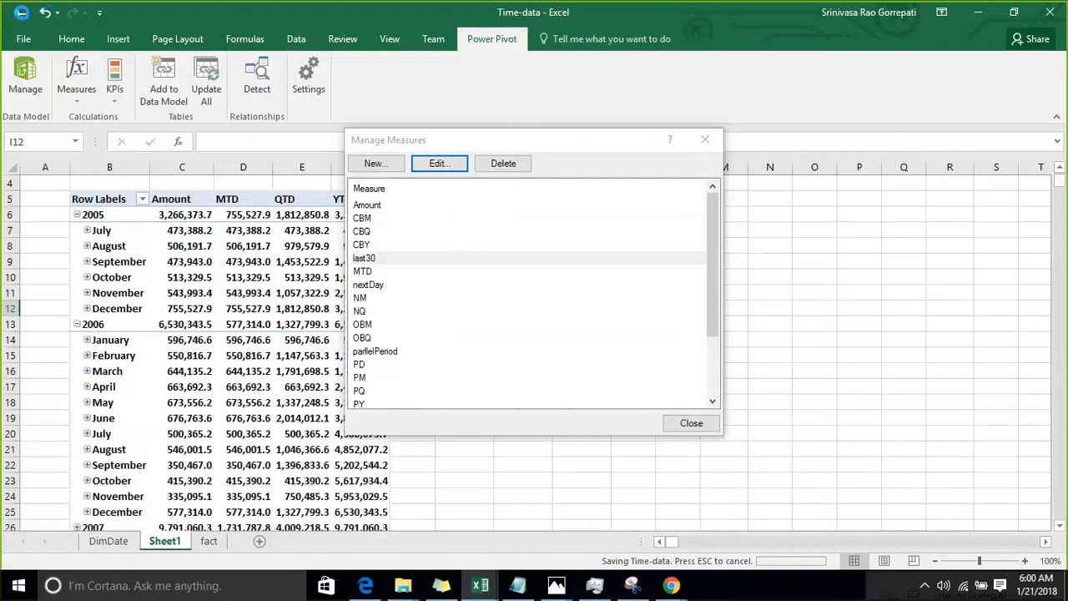